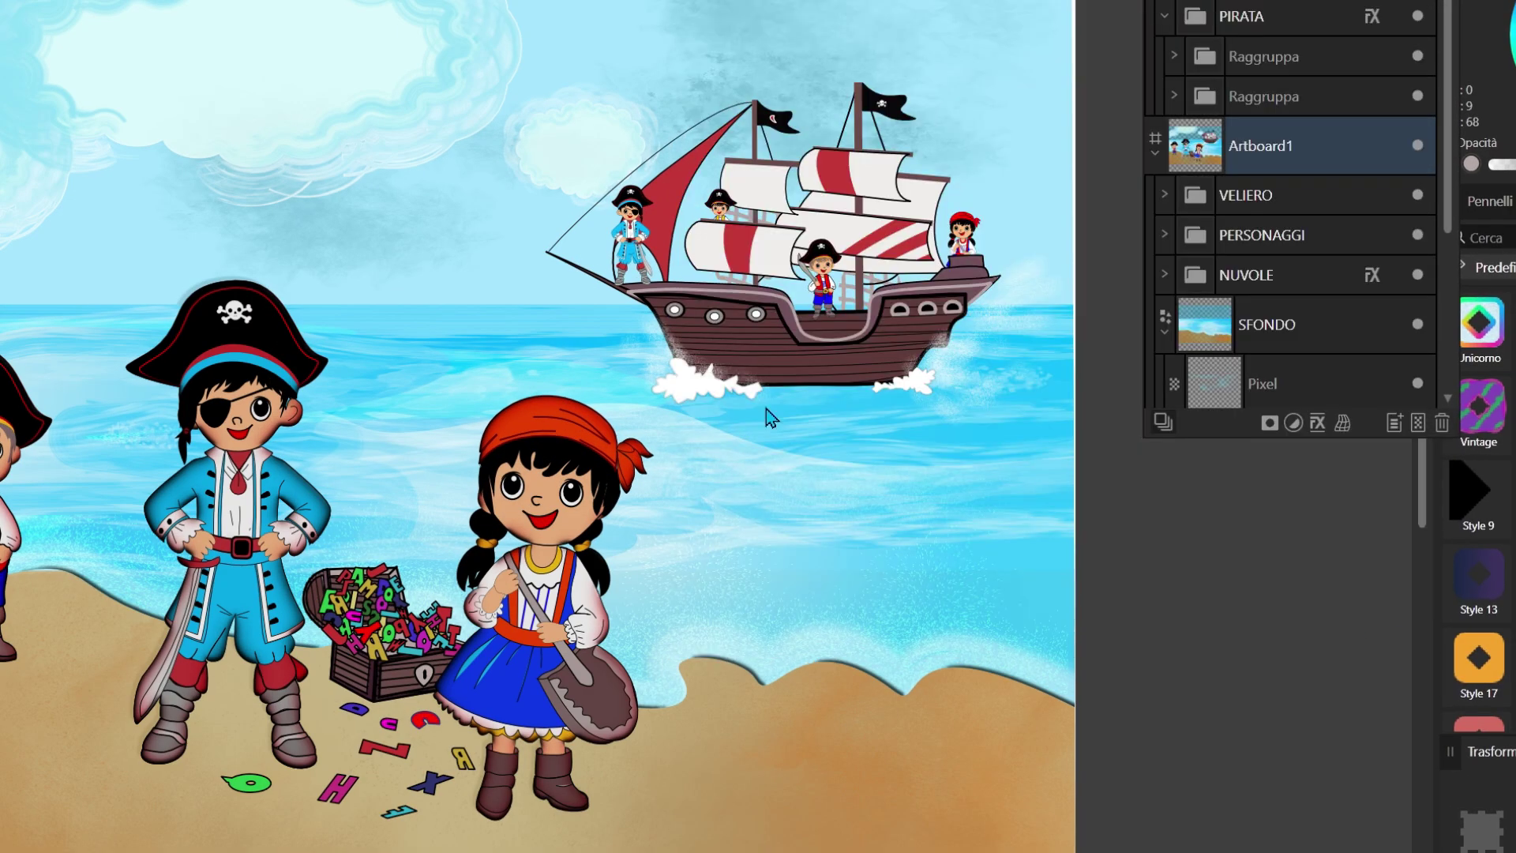
# Step: Blur the NUVOLE clouds with a 28,3 px Gaussian blur and set the shadow to Multiply at 69%
pyautogui.click(264, 115)
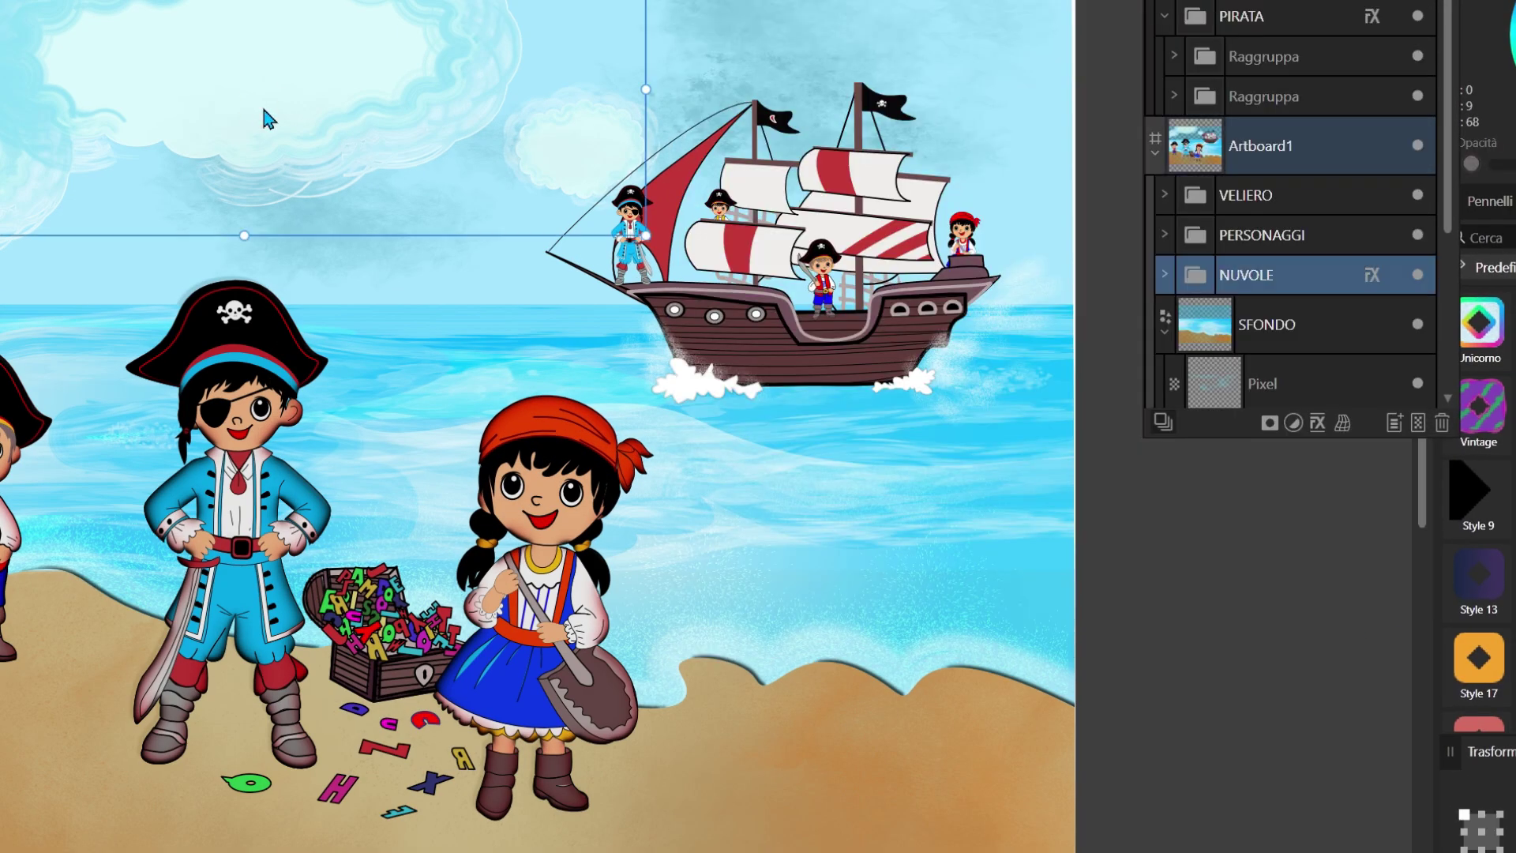
pyautogui.click(1317, 423)
pyautogui.click(762, 362)
pyautogui.moveTo(1090, 75); pyautogui.dragTo(1210, 76)
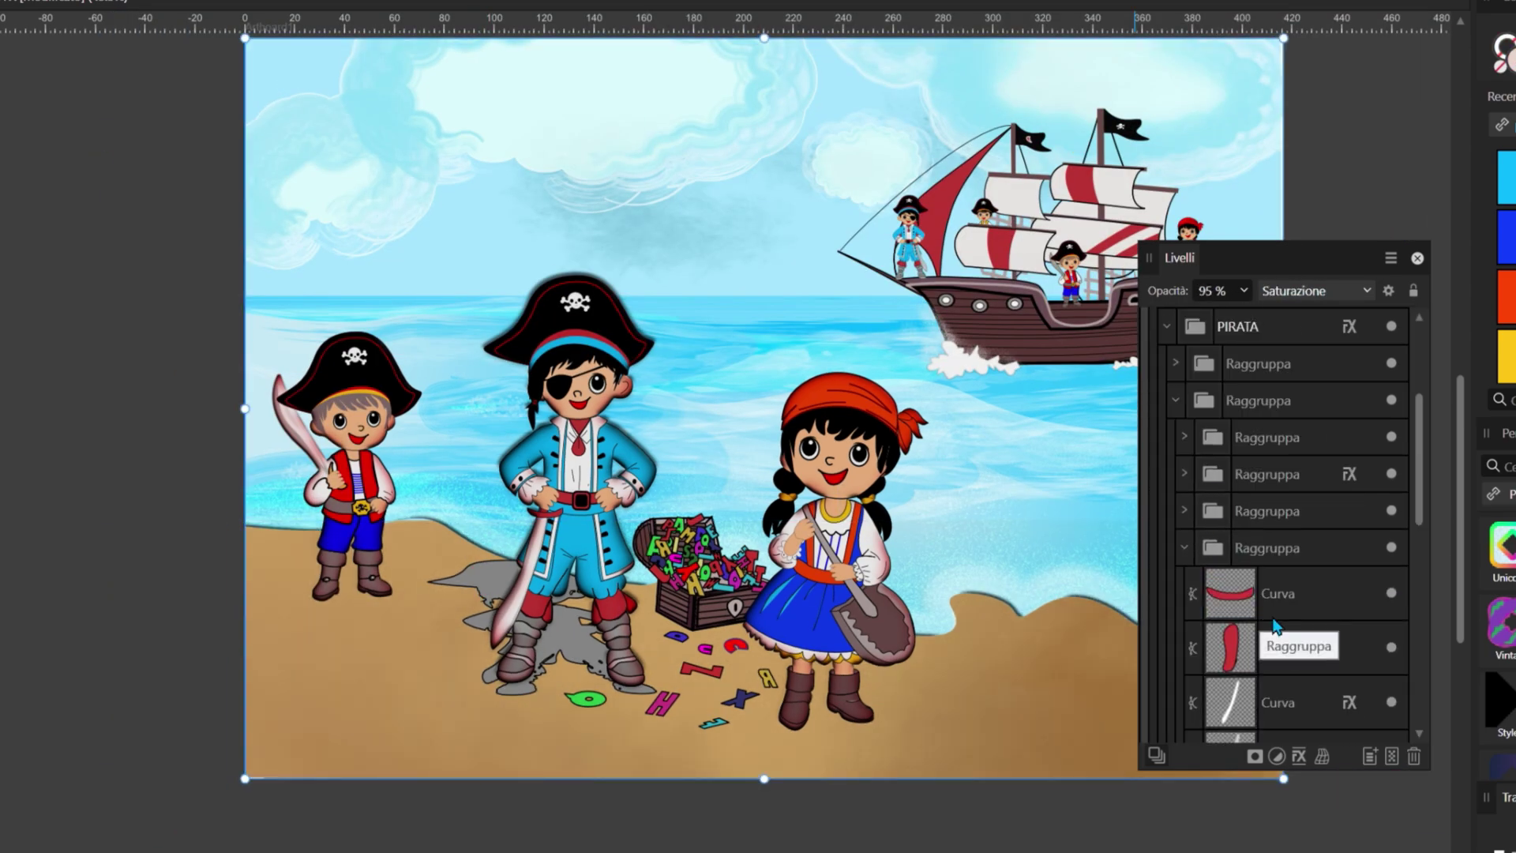
pyautogui.moveTo(1248, 315); pyautogui.dragTo(1198, 320)
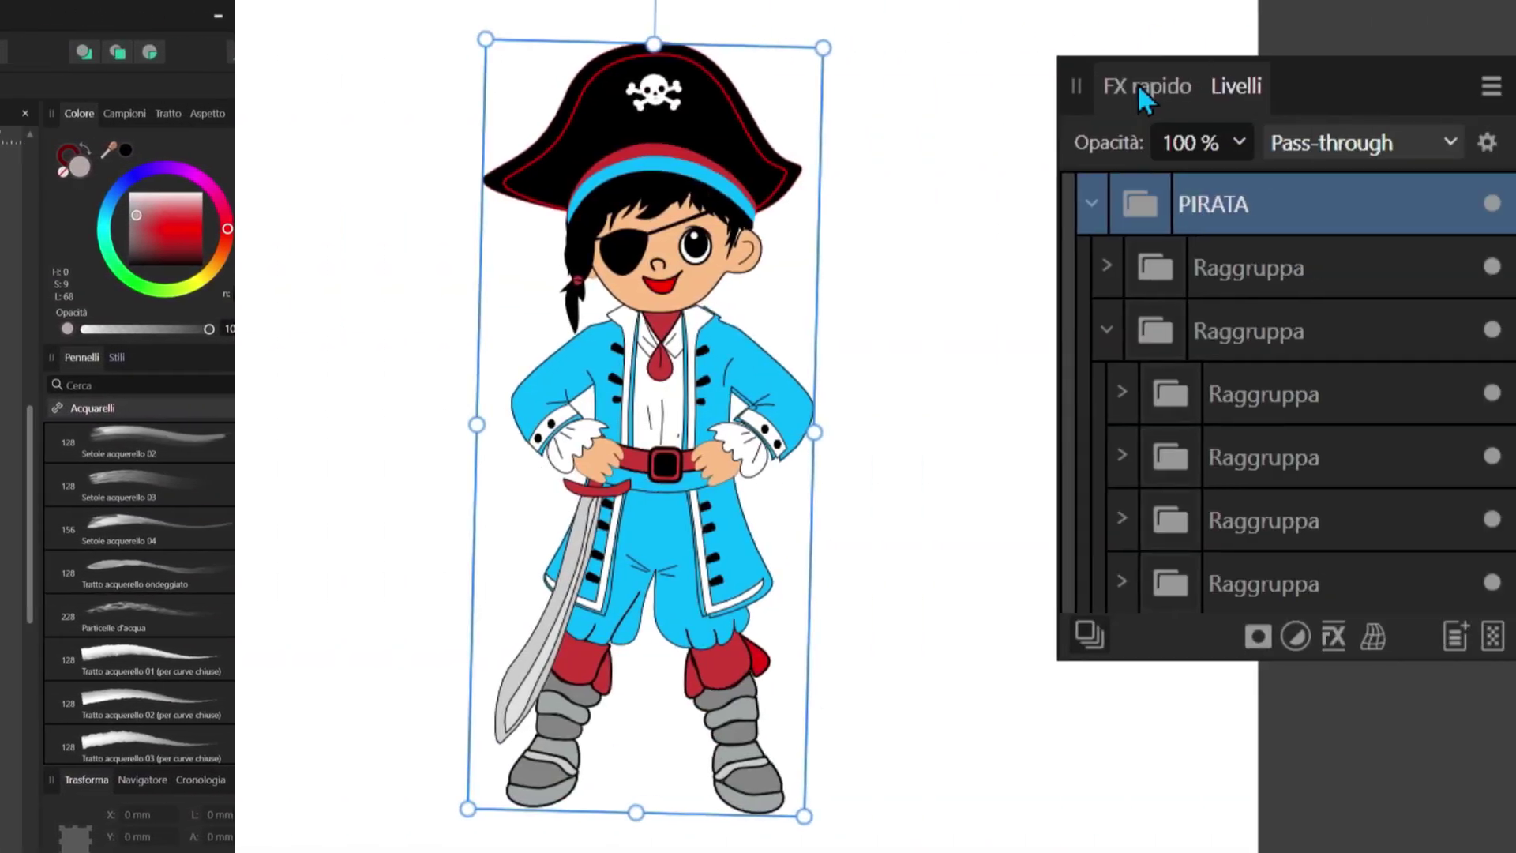
# Step: Select the PIRATA group and expand it to inspect its nested Raggruppa subgroups
pyautogui.click(904, 85)
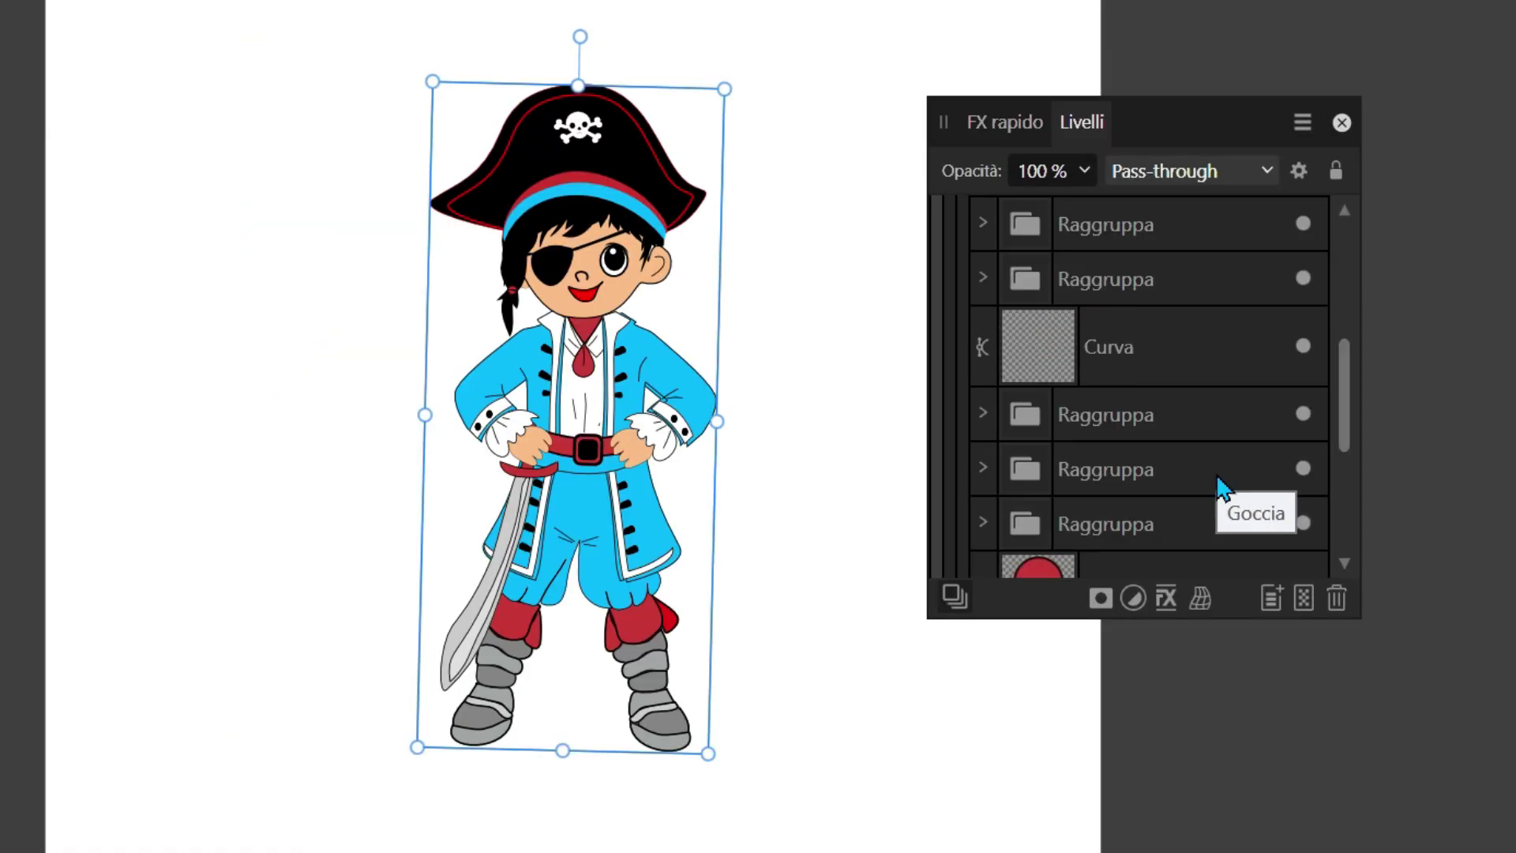
pyautogui.scroll(5, 1105, 442)
pyautogui.click(956, 305)
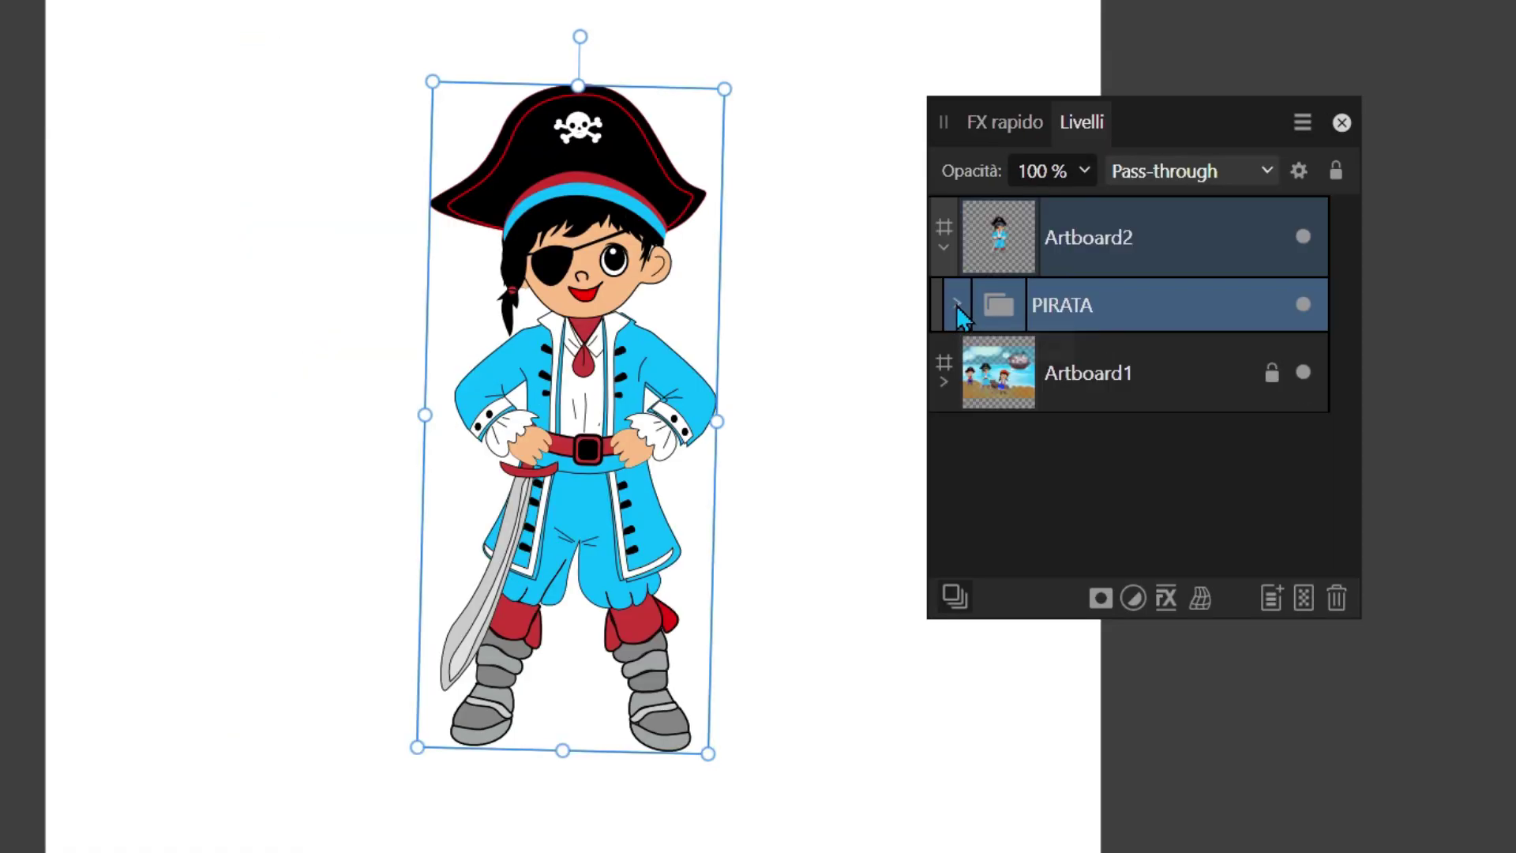
pyautogui.click(956, 305)
pyautogui.scroll(-5, 1152, 470)
pyautogui.scroll(-1, 1153, 470)
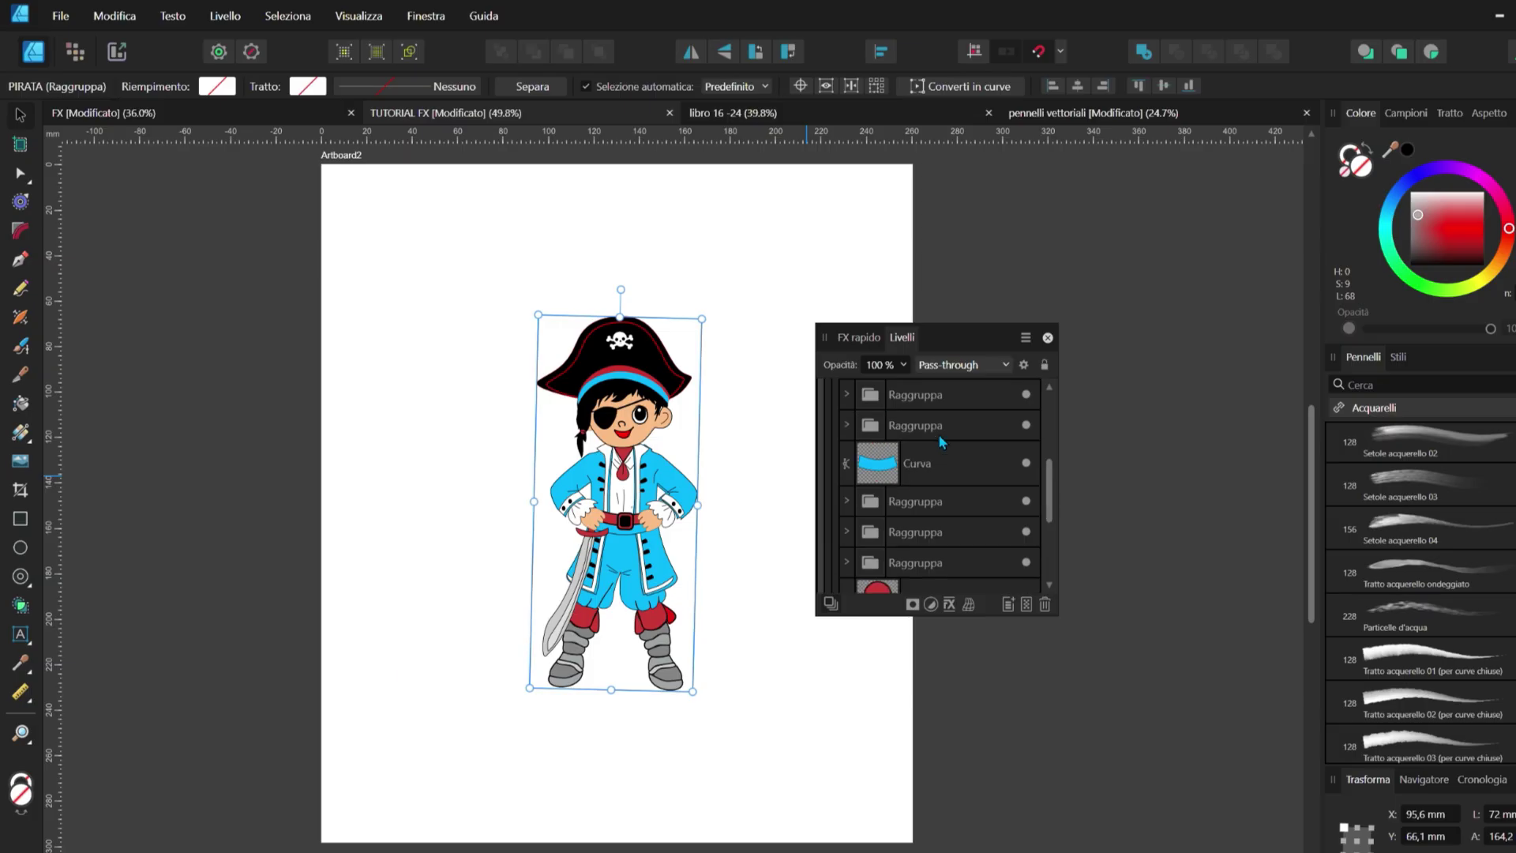
pyautogui.scroll(3, 941, 442)
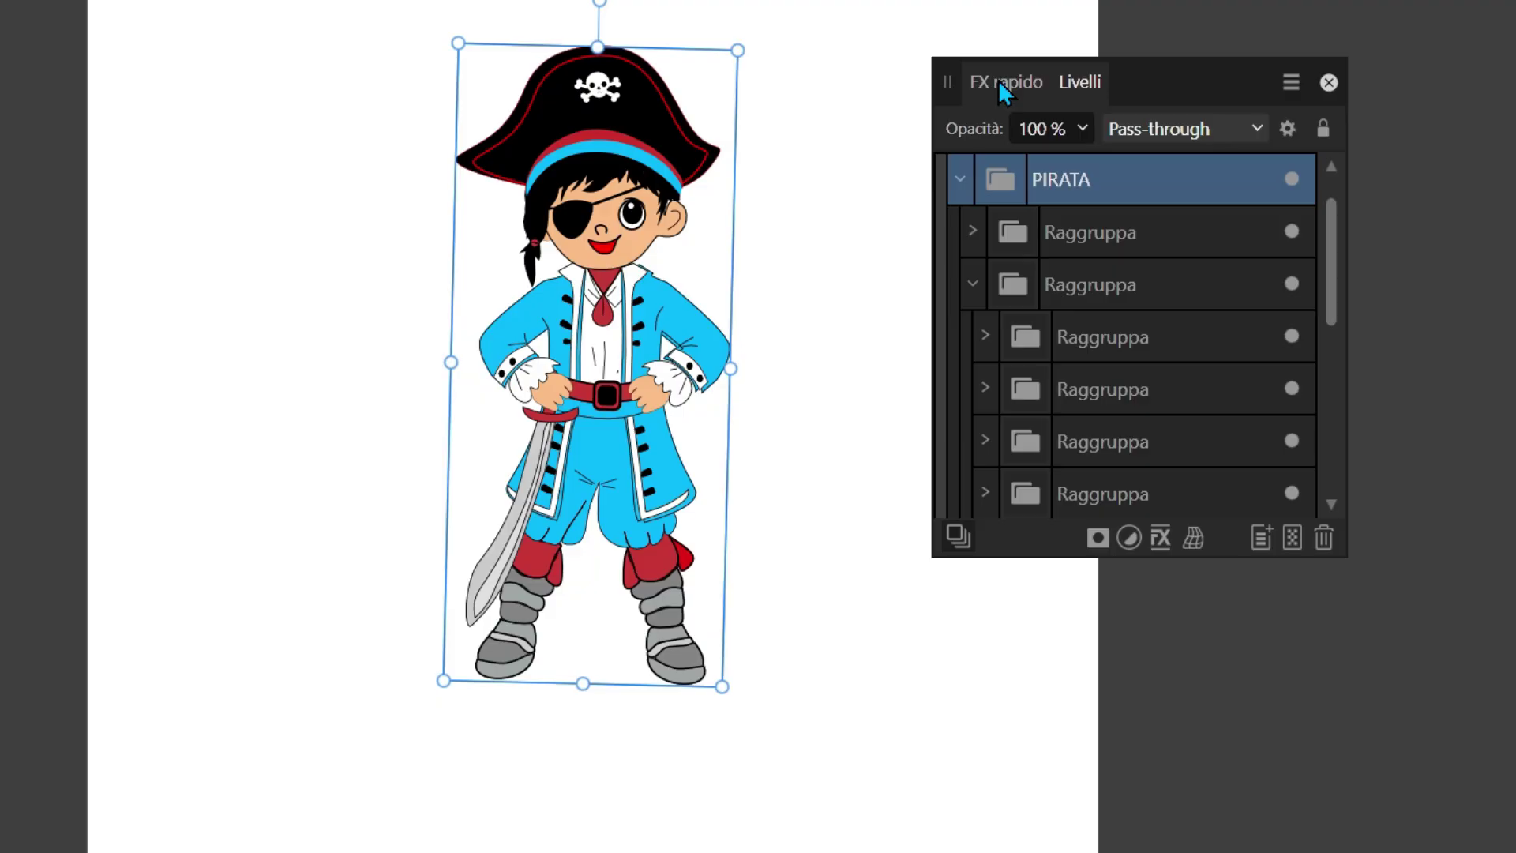
# Step: Turn on a Bevel/Emboss quick effect for the pirate
pyautogui.click(855, 339)
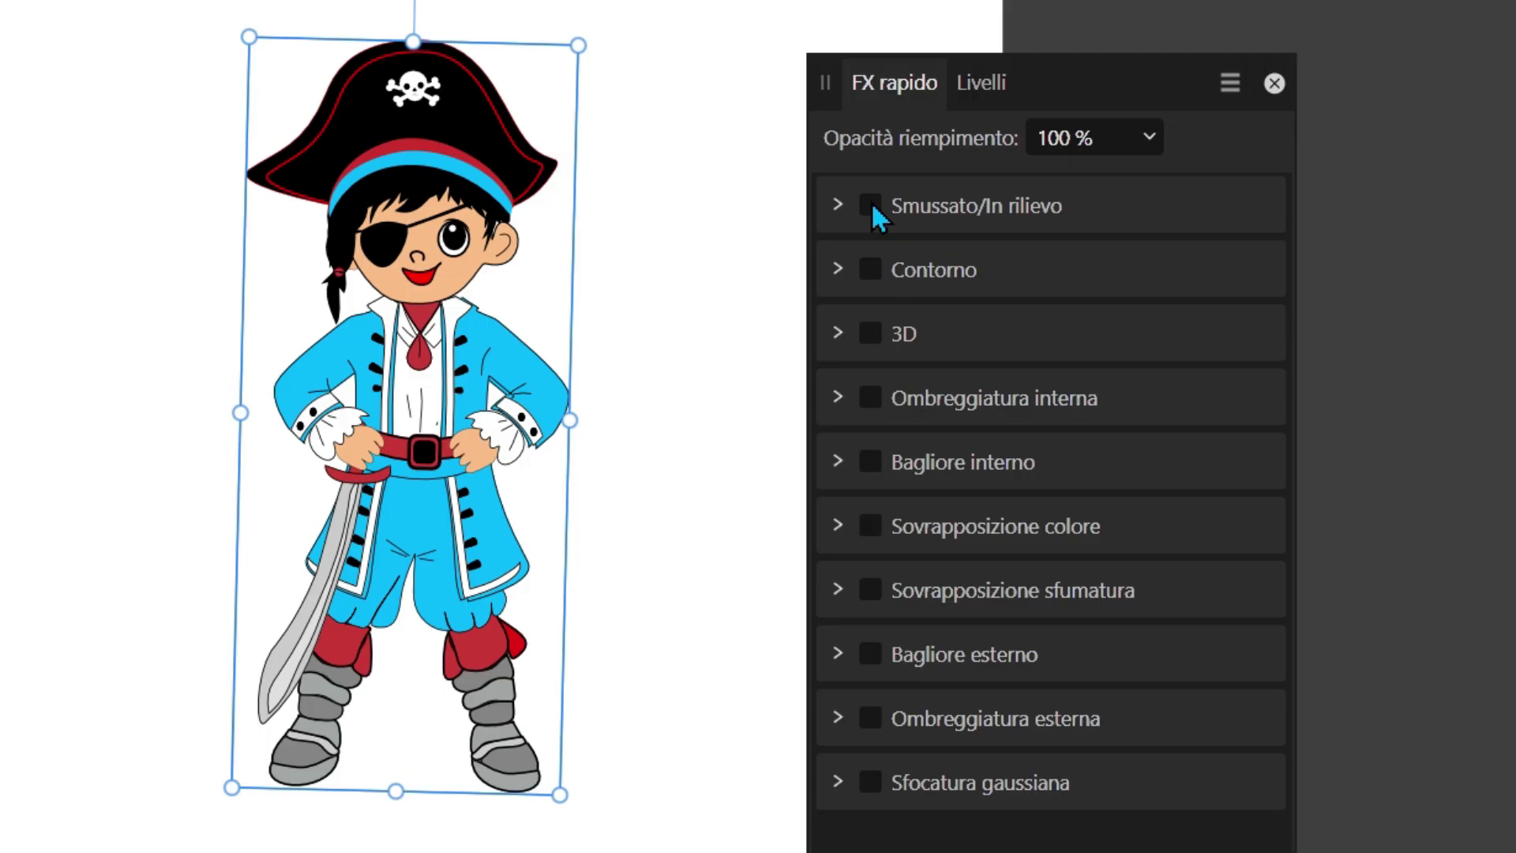
pyautogui.click(870, 205)
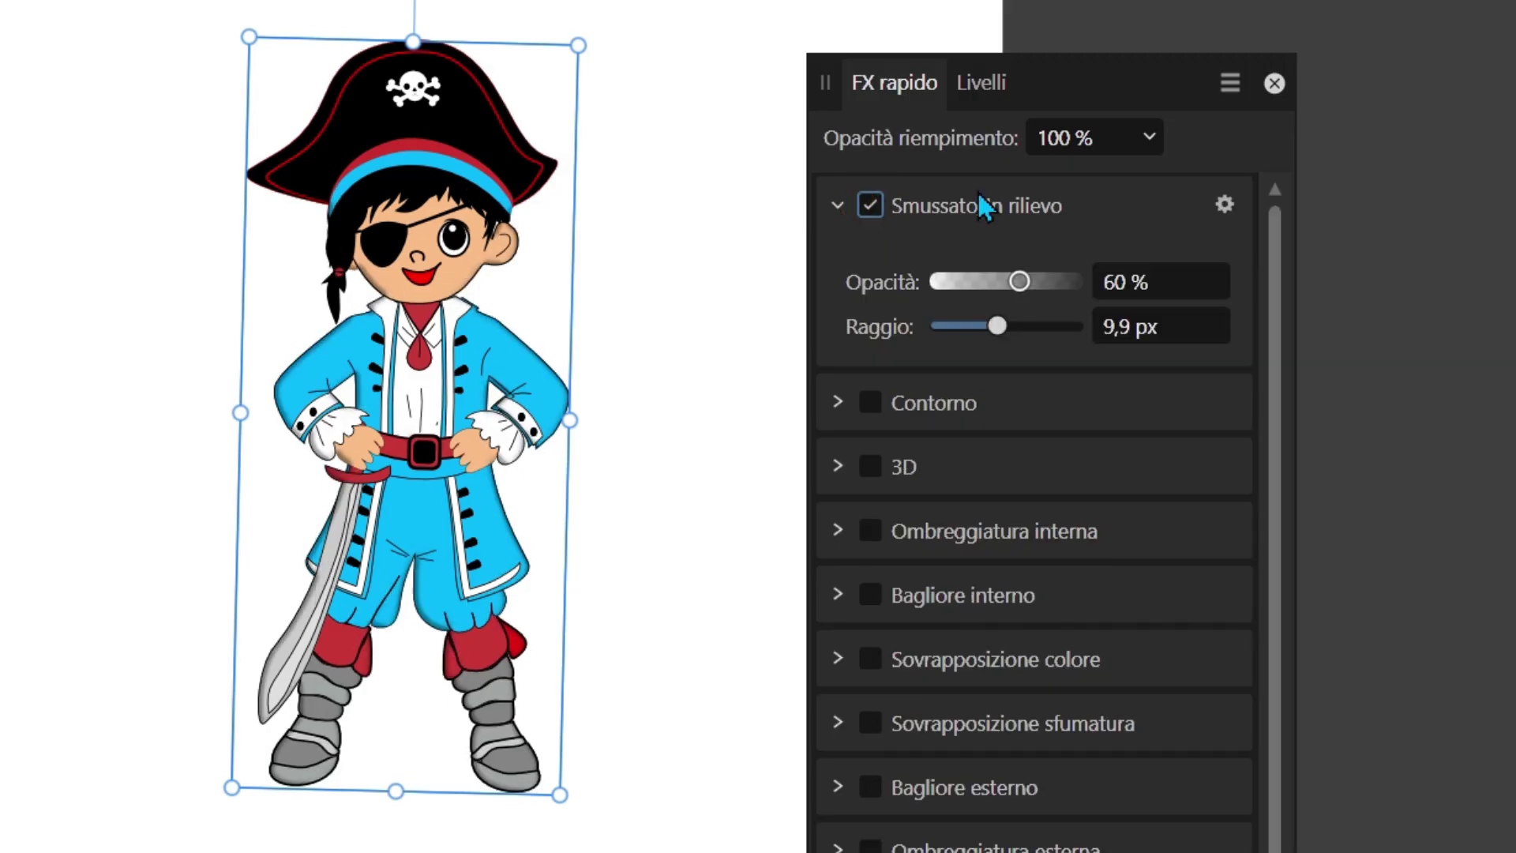
pyautogui.scroll(1, 572, 387)
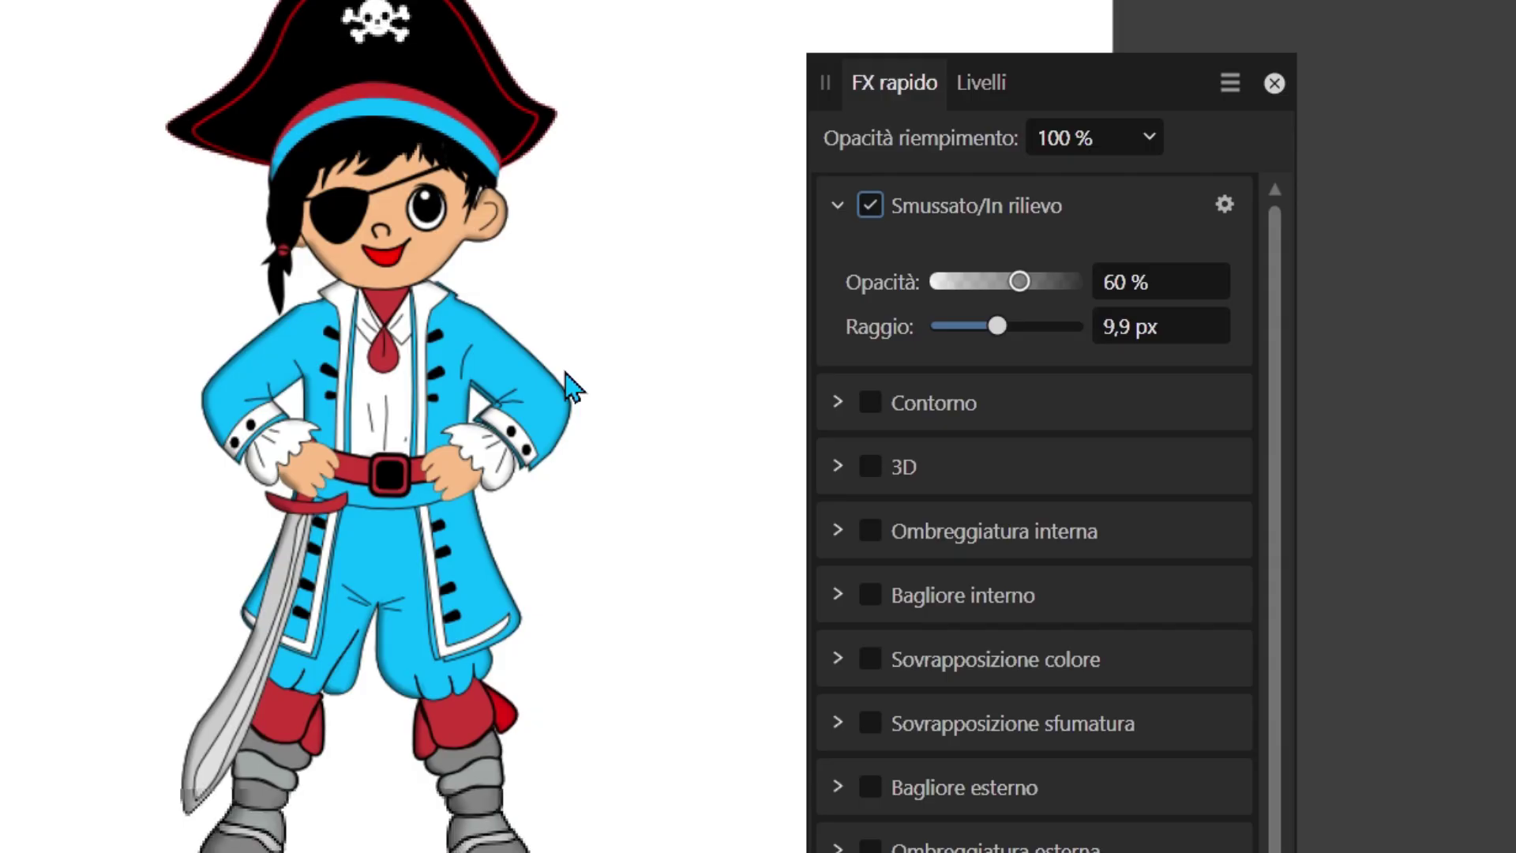
pyautogui.scroll(2, 572, 387)
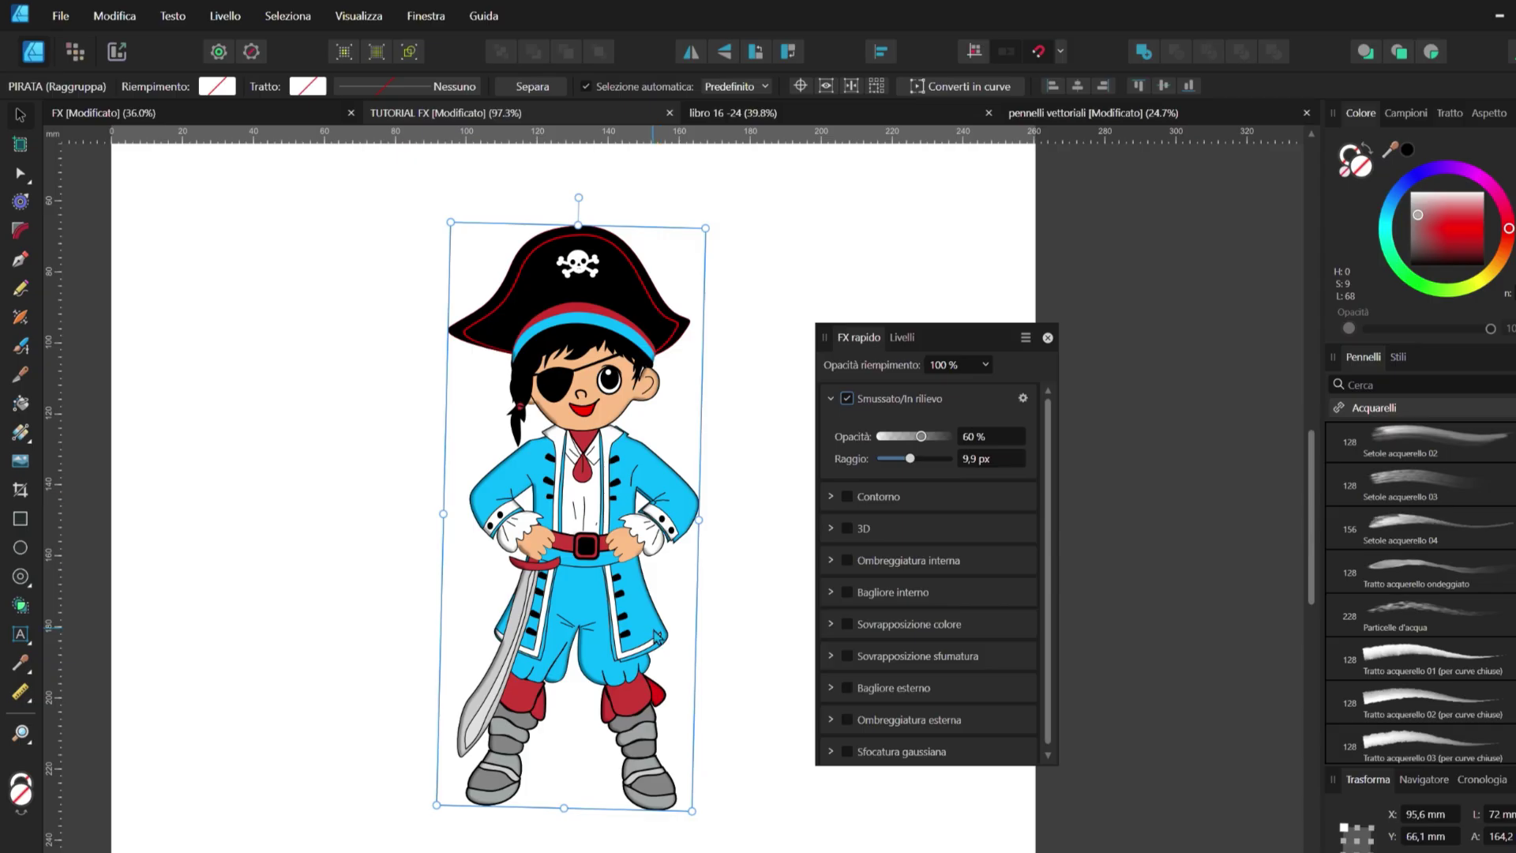
pyautogui.scroll(2, 655, 636)
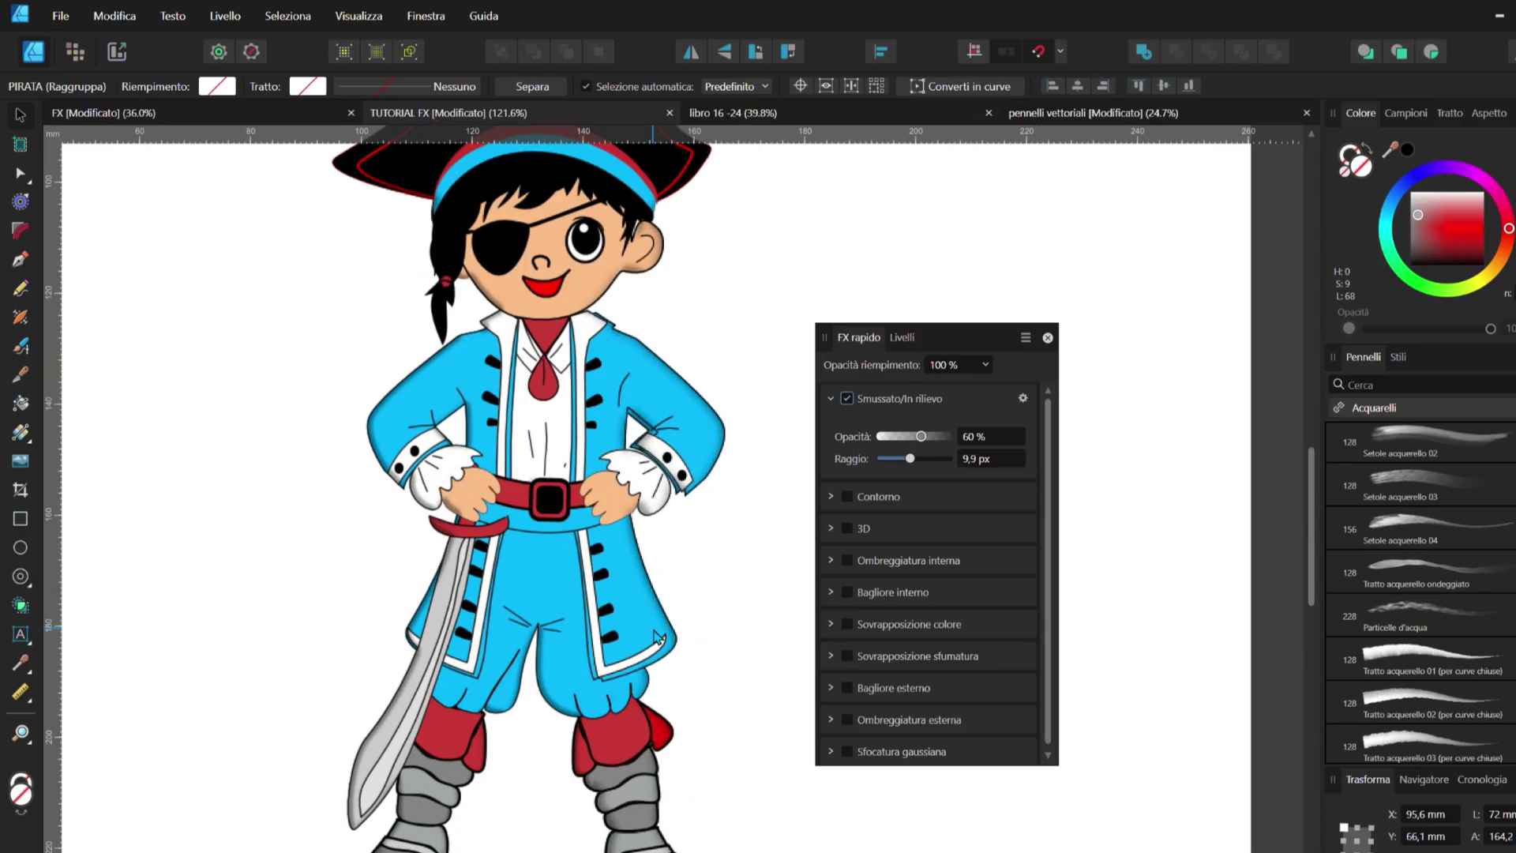
pyautogui.scroll(3, 655, 636)
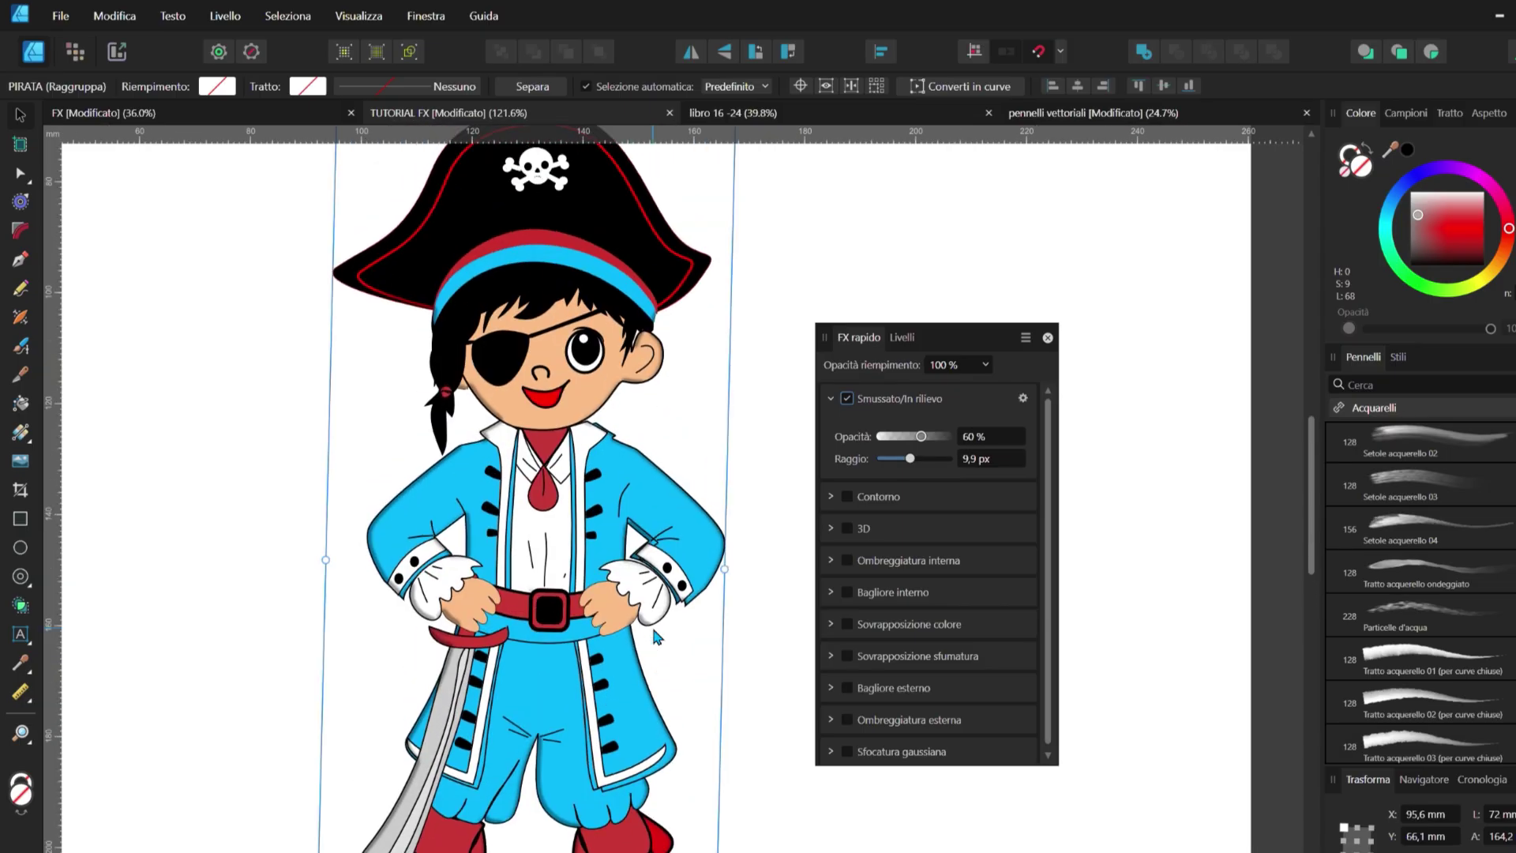
pyautogui.scroll(-1, 653, 600)
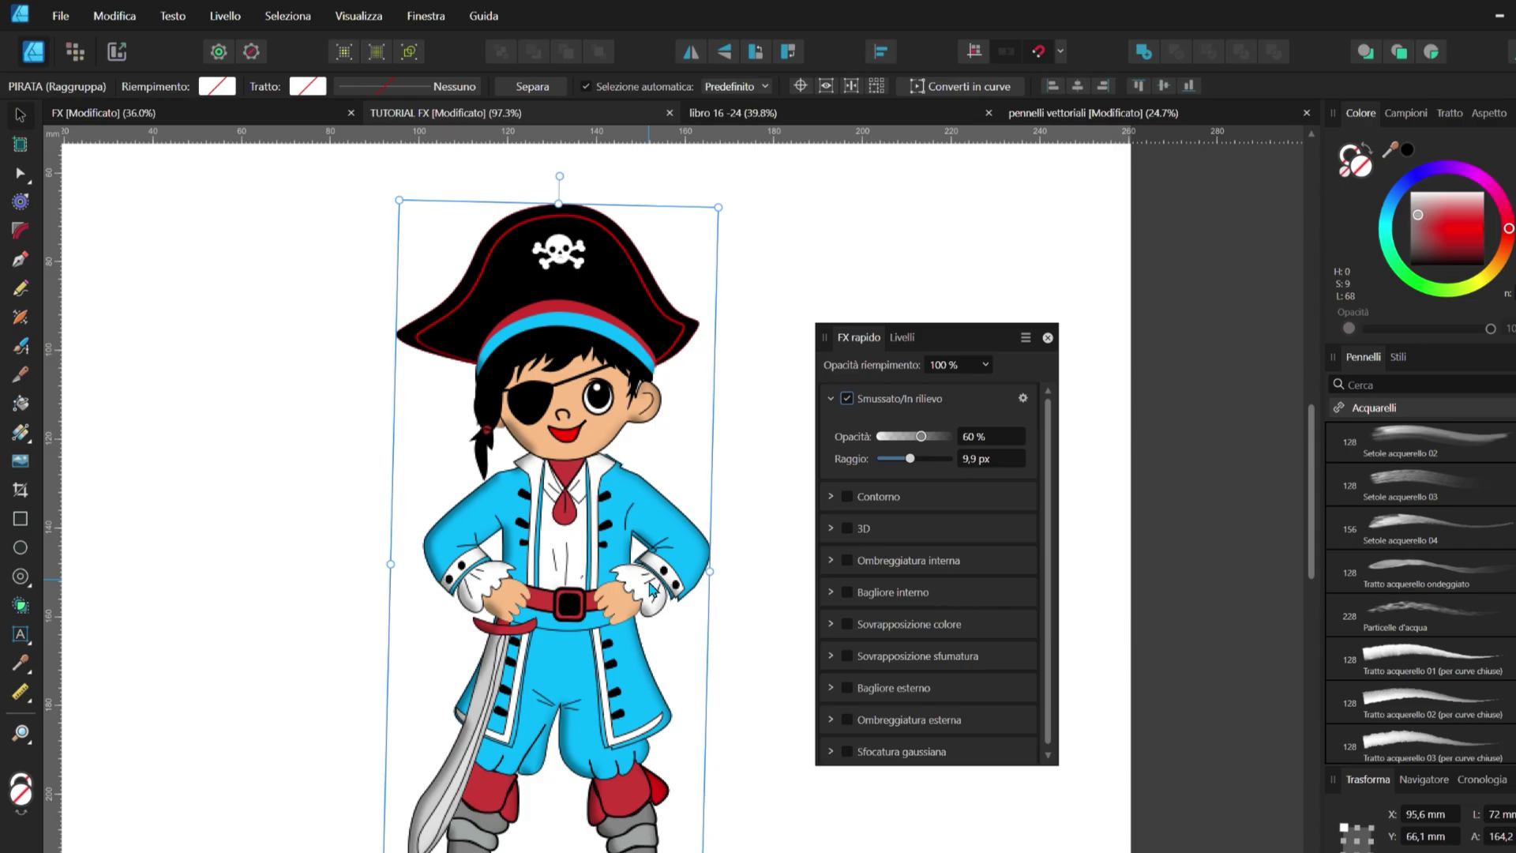
pyautogui.scroll(-1, 646, 627)
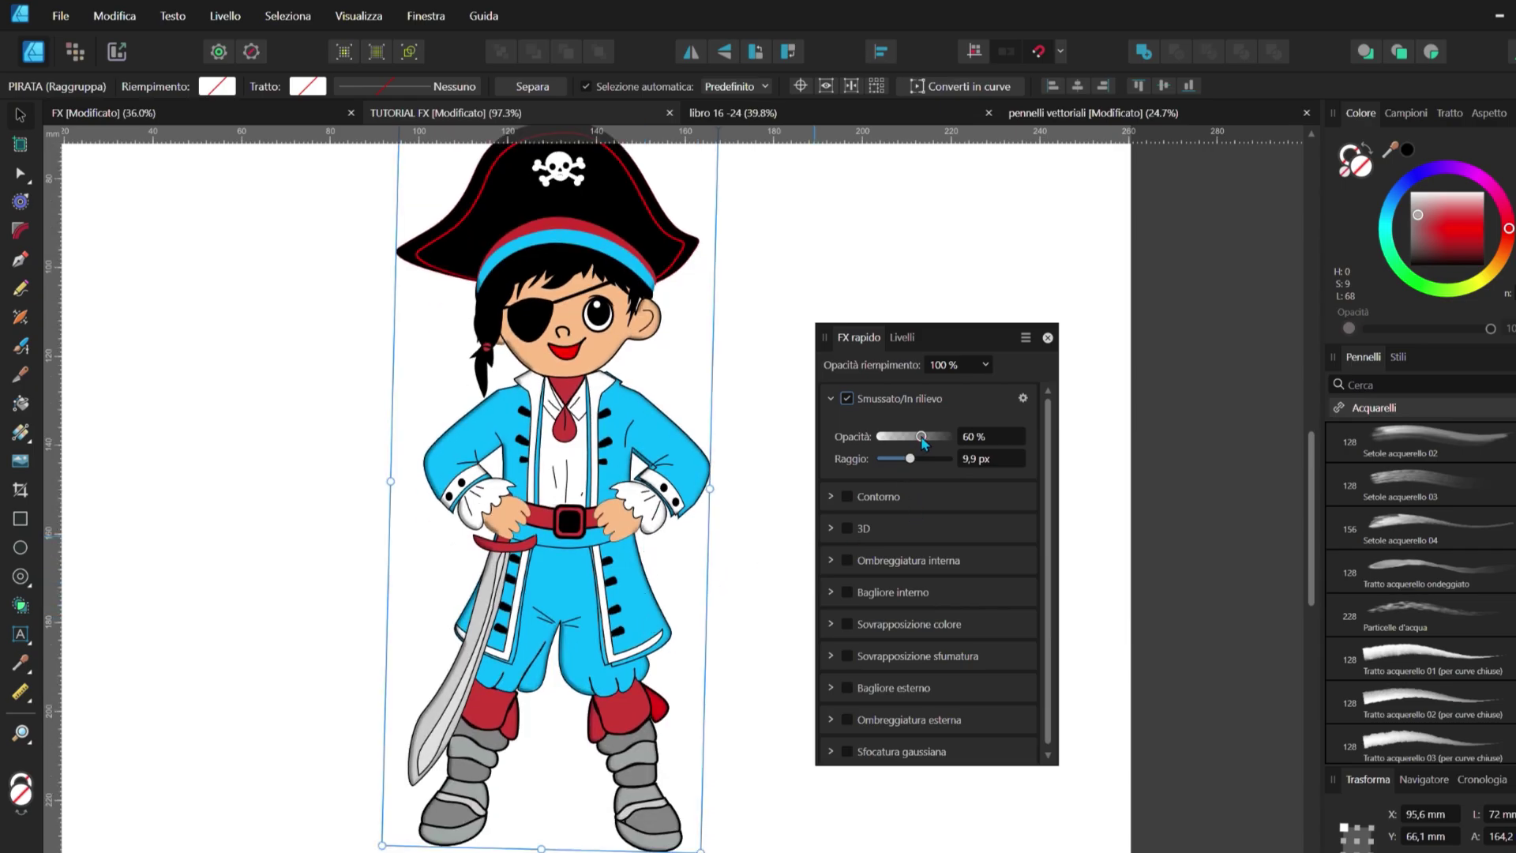
# Step: Preview the bevel at 84% and 100% opacity with a 100 px radius, then switch it off
pyautogui.moveTo(921, 436); pyautogui.dragTo(938, 437)
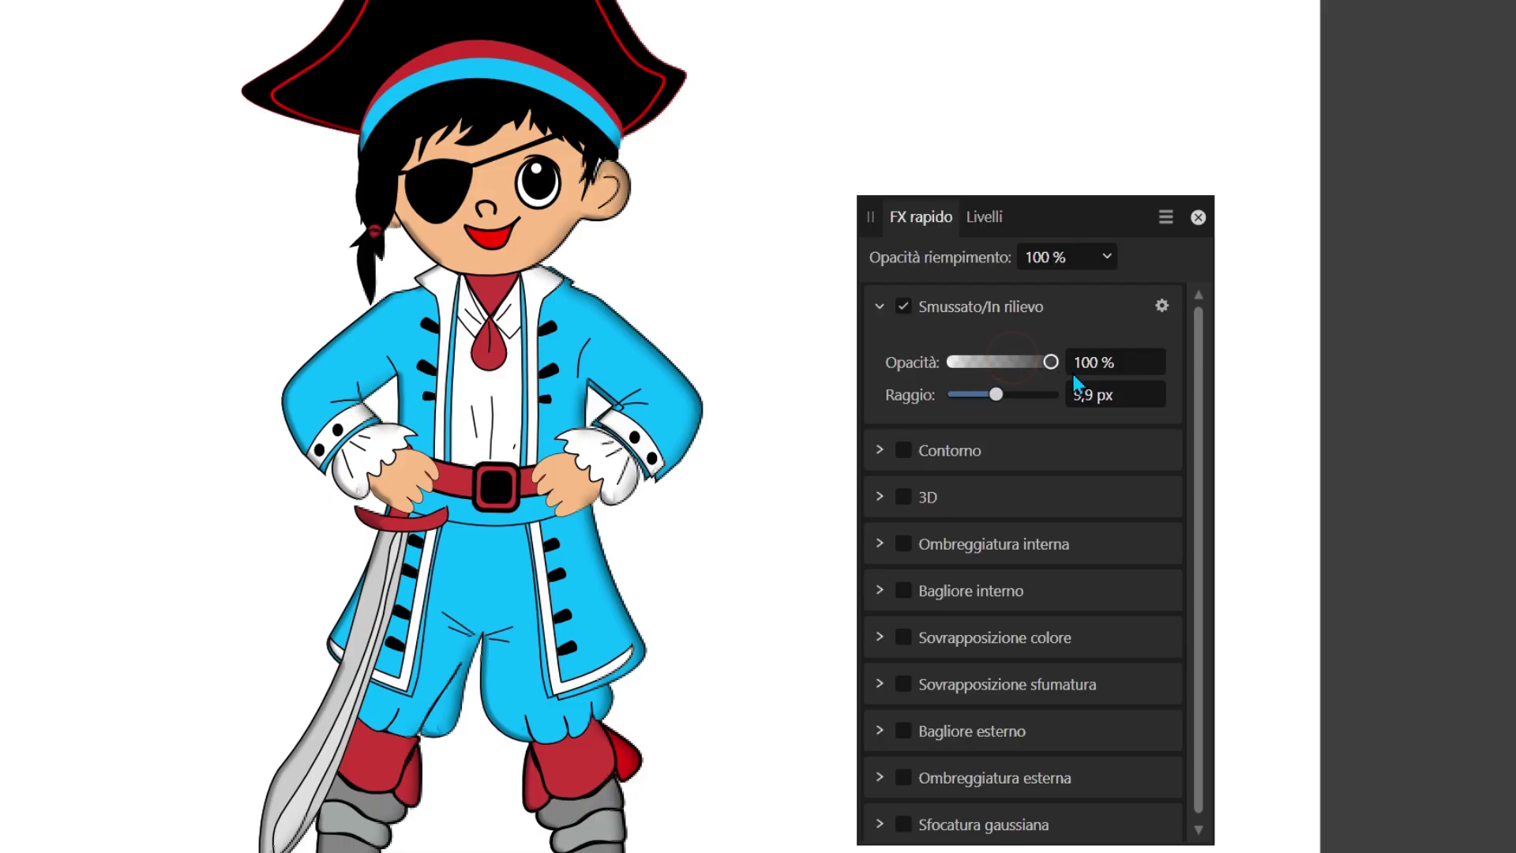
pyautogui.moveTo(1049, 362)
pyautogui.mouseDown()
pyautogui.moveTo(947, 365)
pyautogui.moveTo(1072, 382)
pyautogui.moveTo(978, 363)
pyautogui.moveTo(995, 364)
pyautogui.mouseUp()
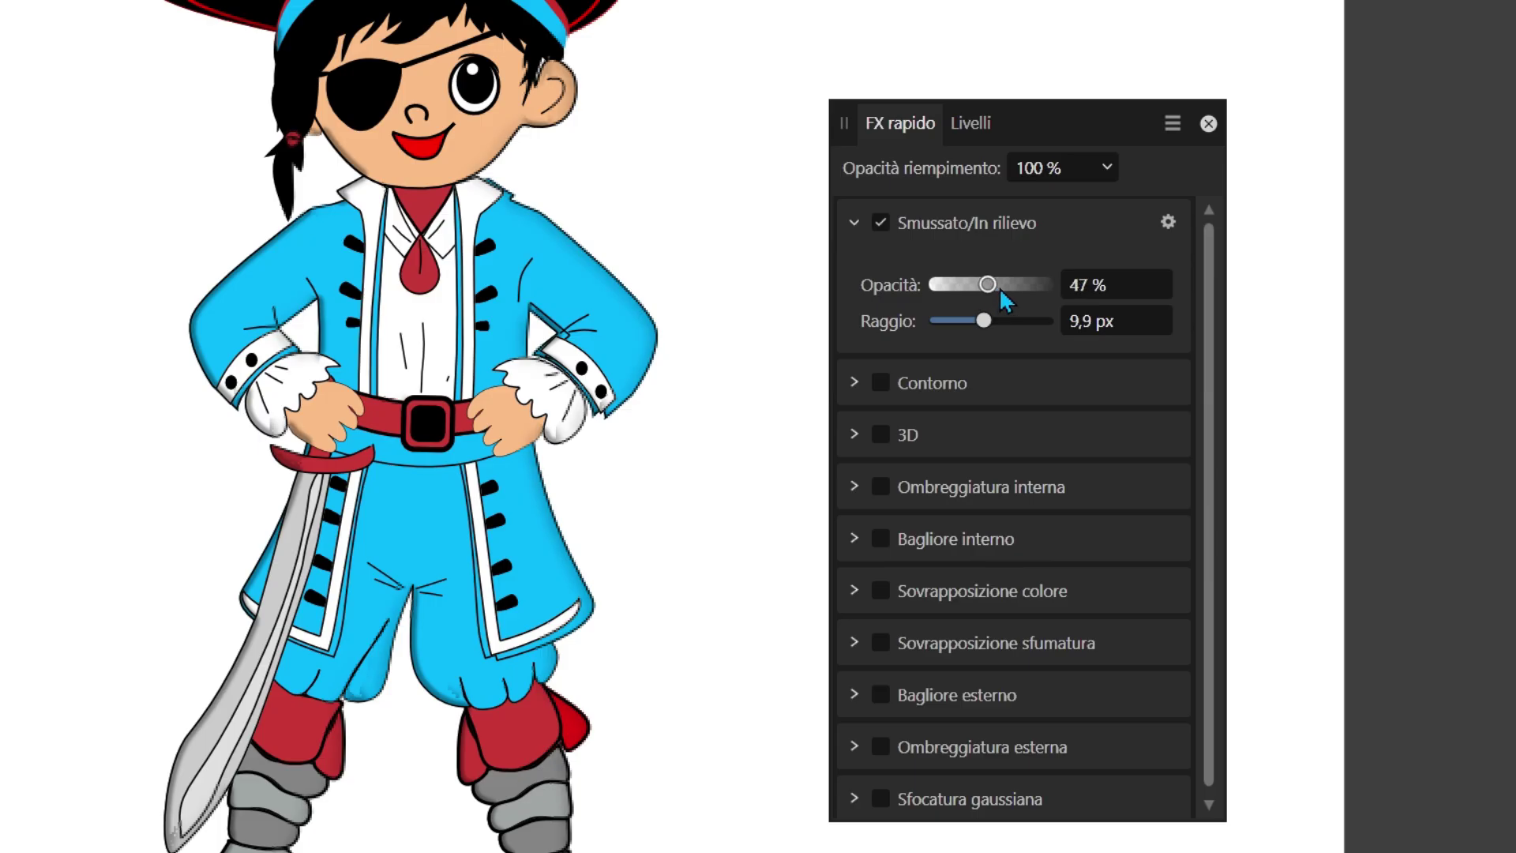
pyautogui.moveTo(1001, 294); pyautogui.dragTo(1086, 307)
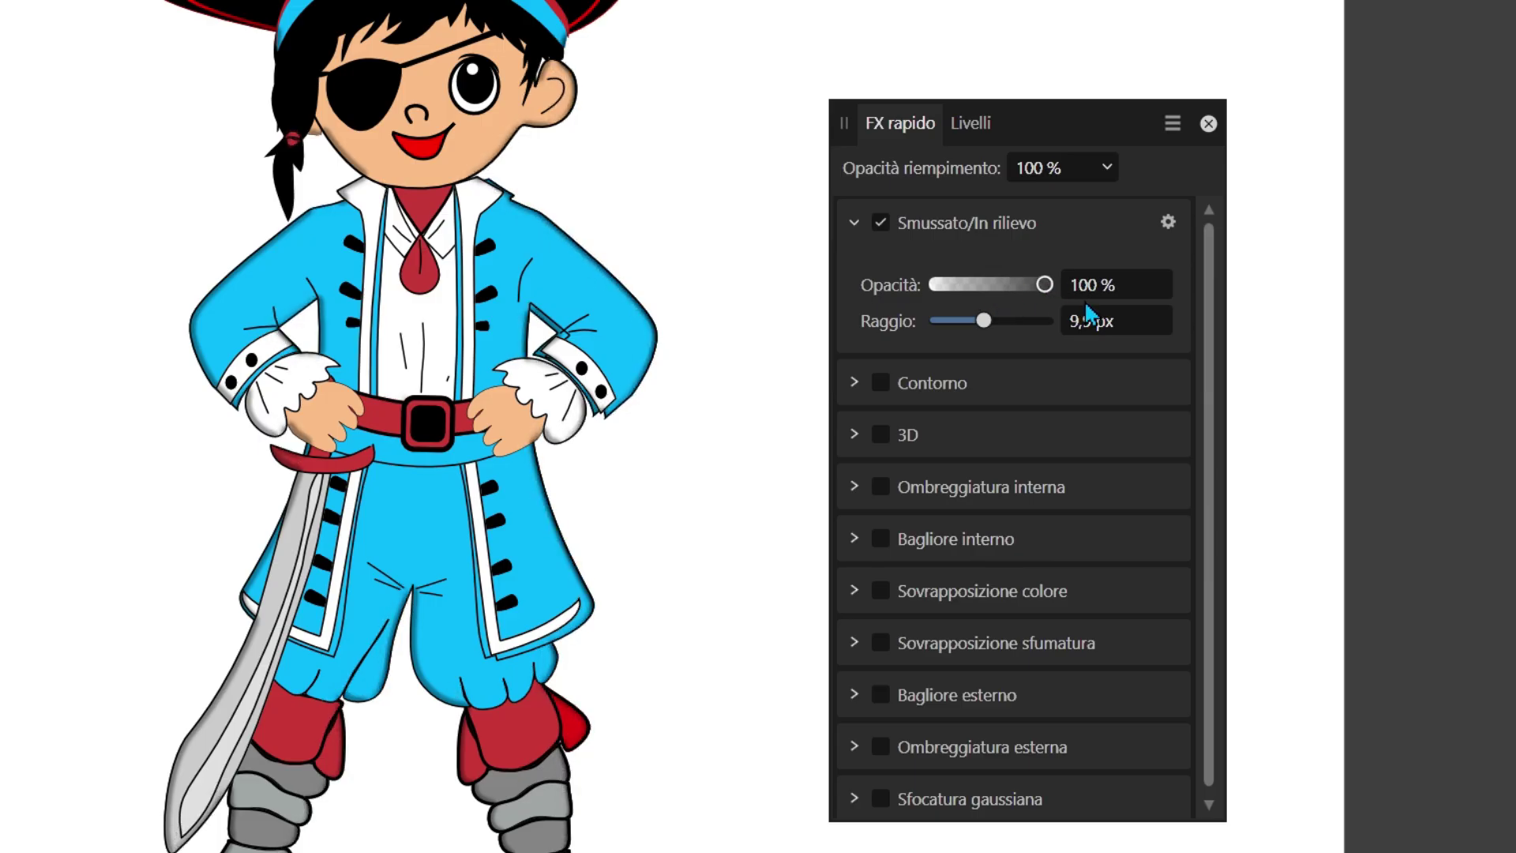
pyautogui.moveTo(989, 316); pyautogui.dragTo(1050, 336)
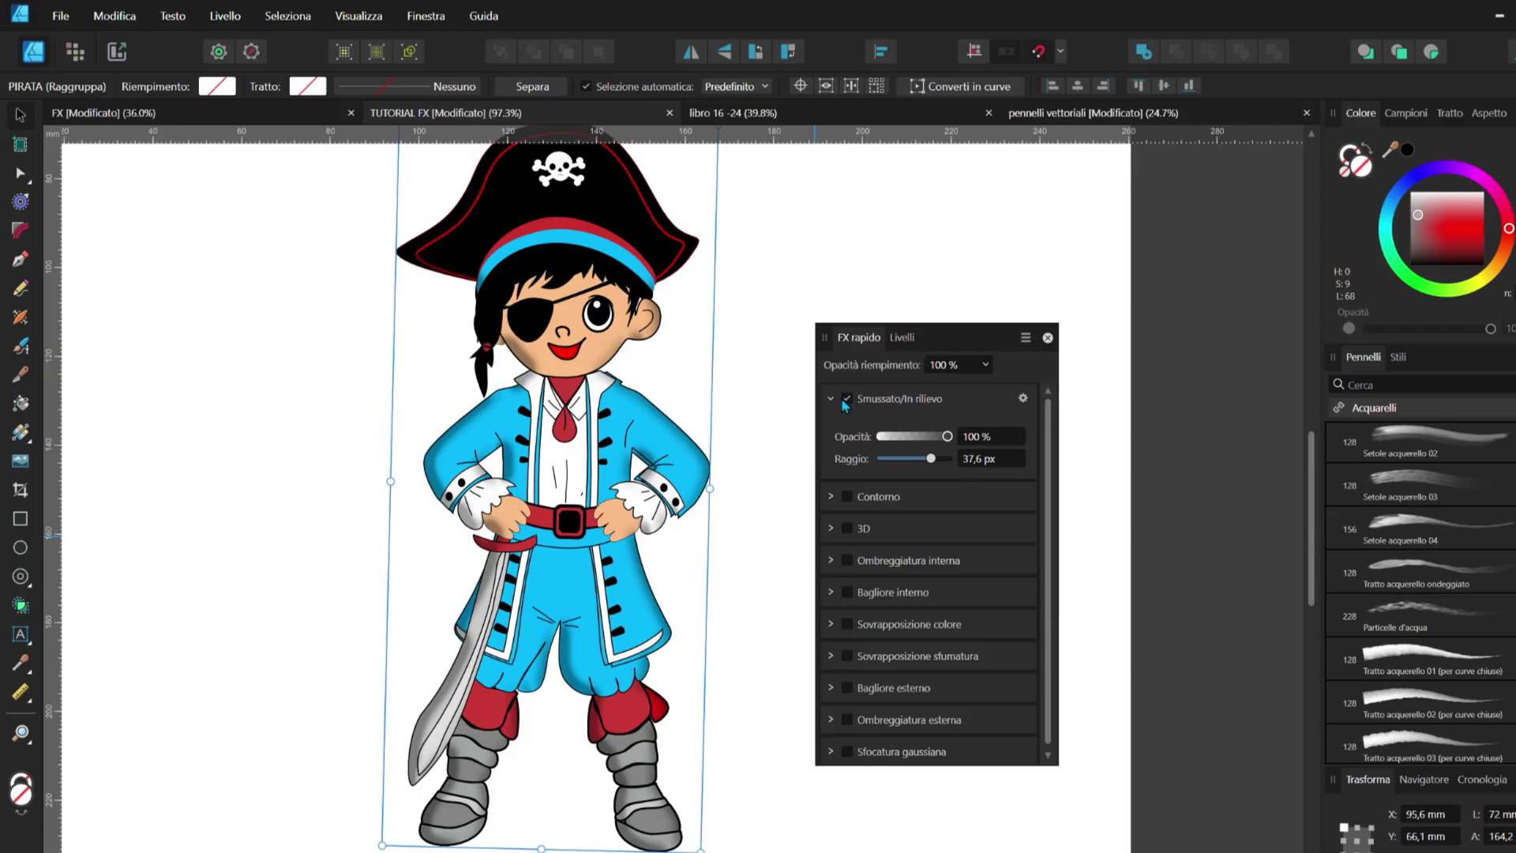
pyautogui.click(842, 398)
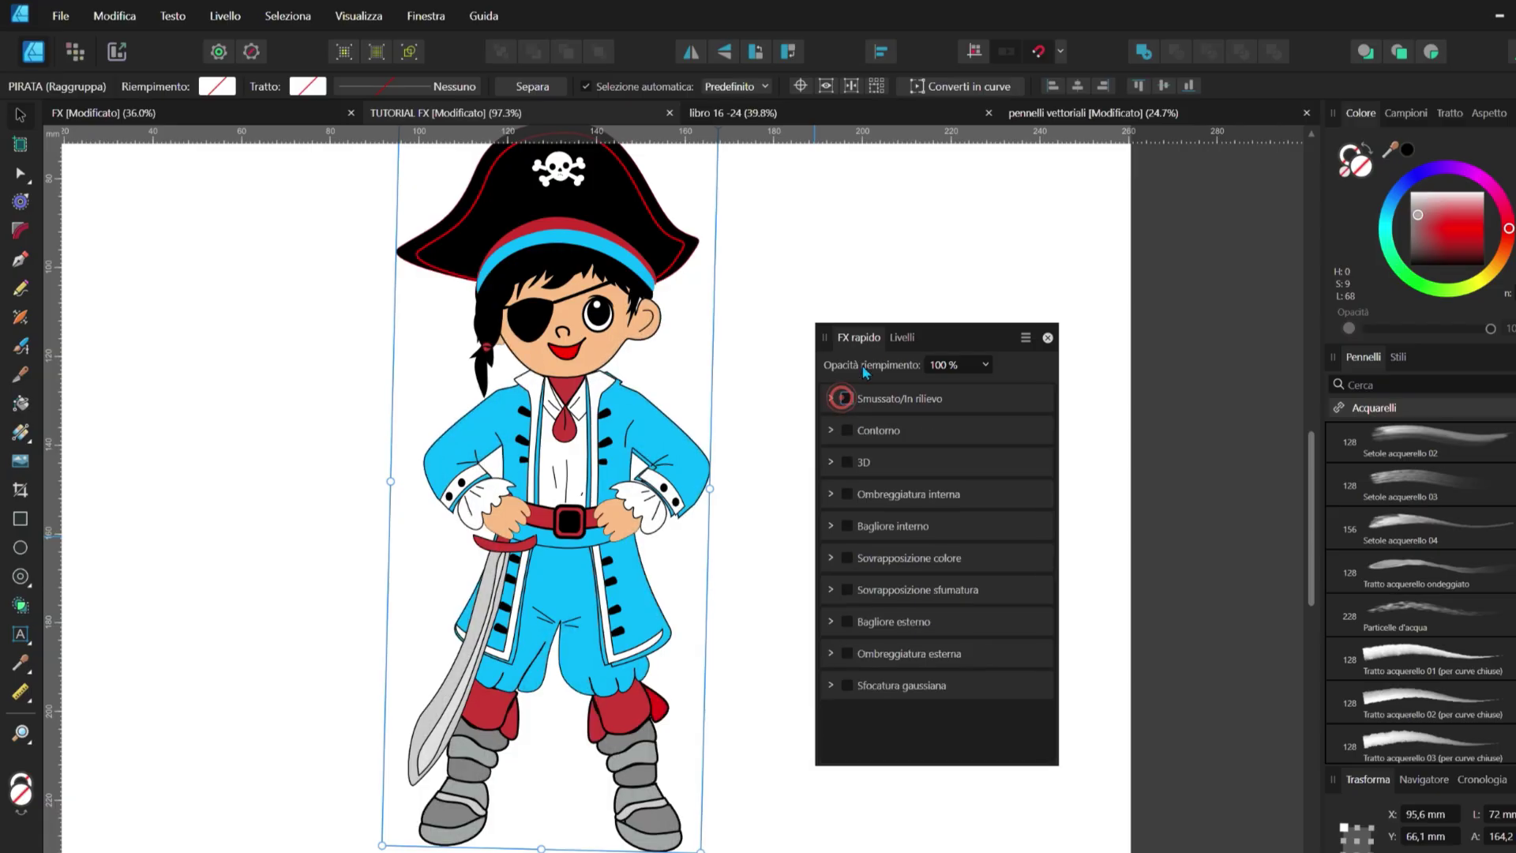
# Step: Return to the layer list, make it taller, and collapse the nested group inside PIRATA
pyautogui.click(902, 338)
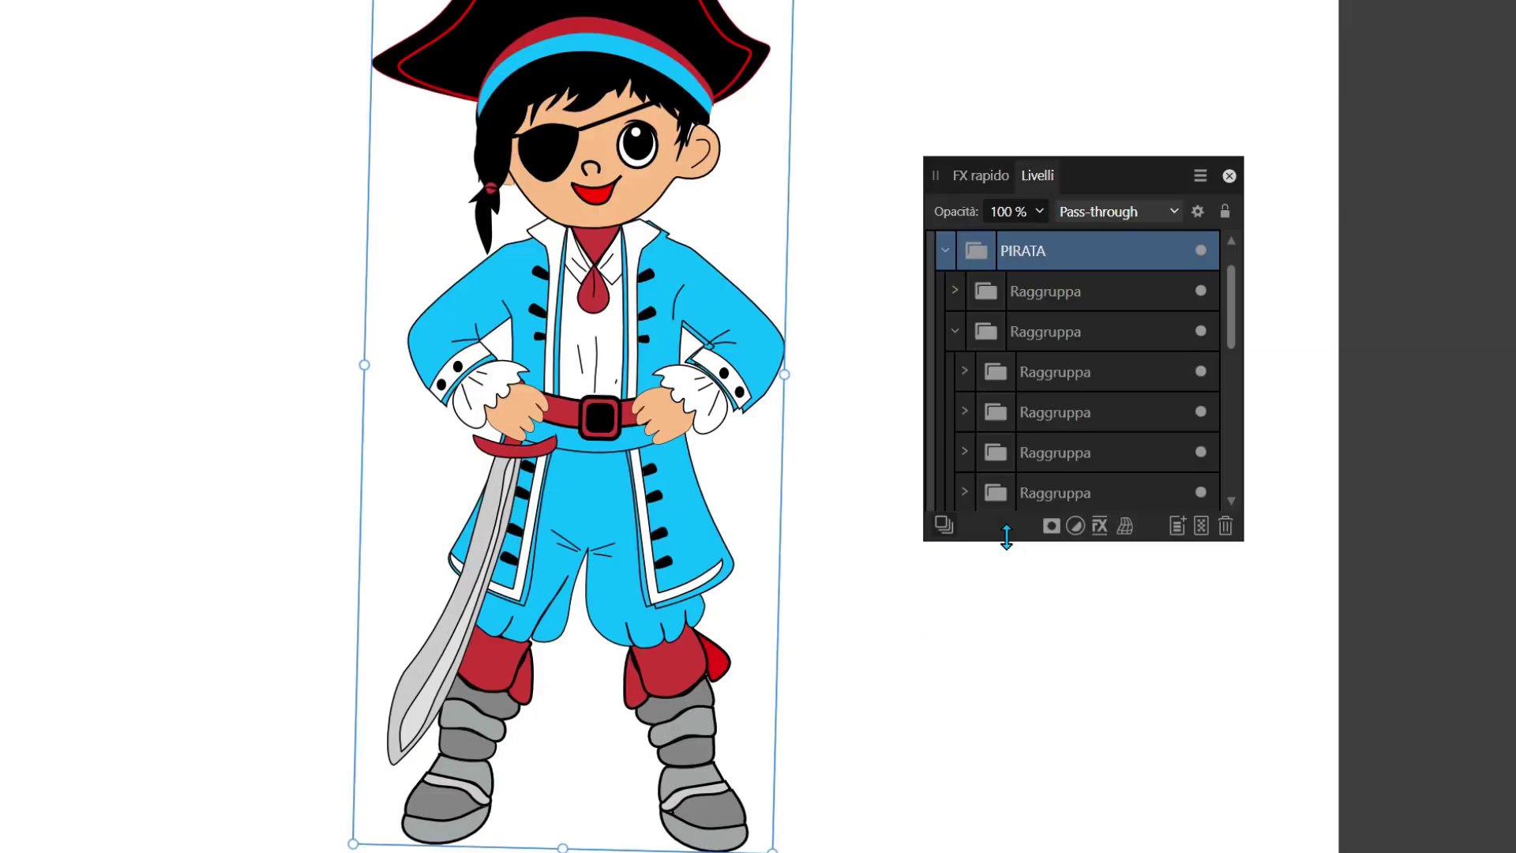
pyautogui.moveTo(880, 610); pyautogui.dragTo(990, 725)
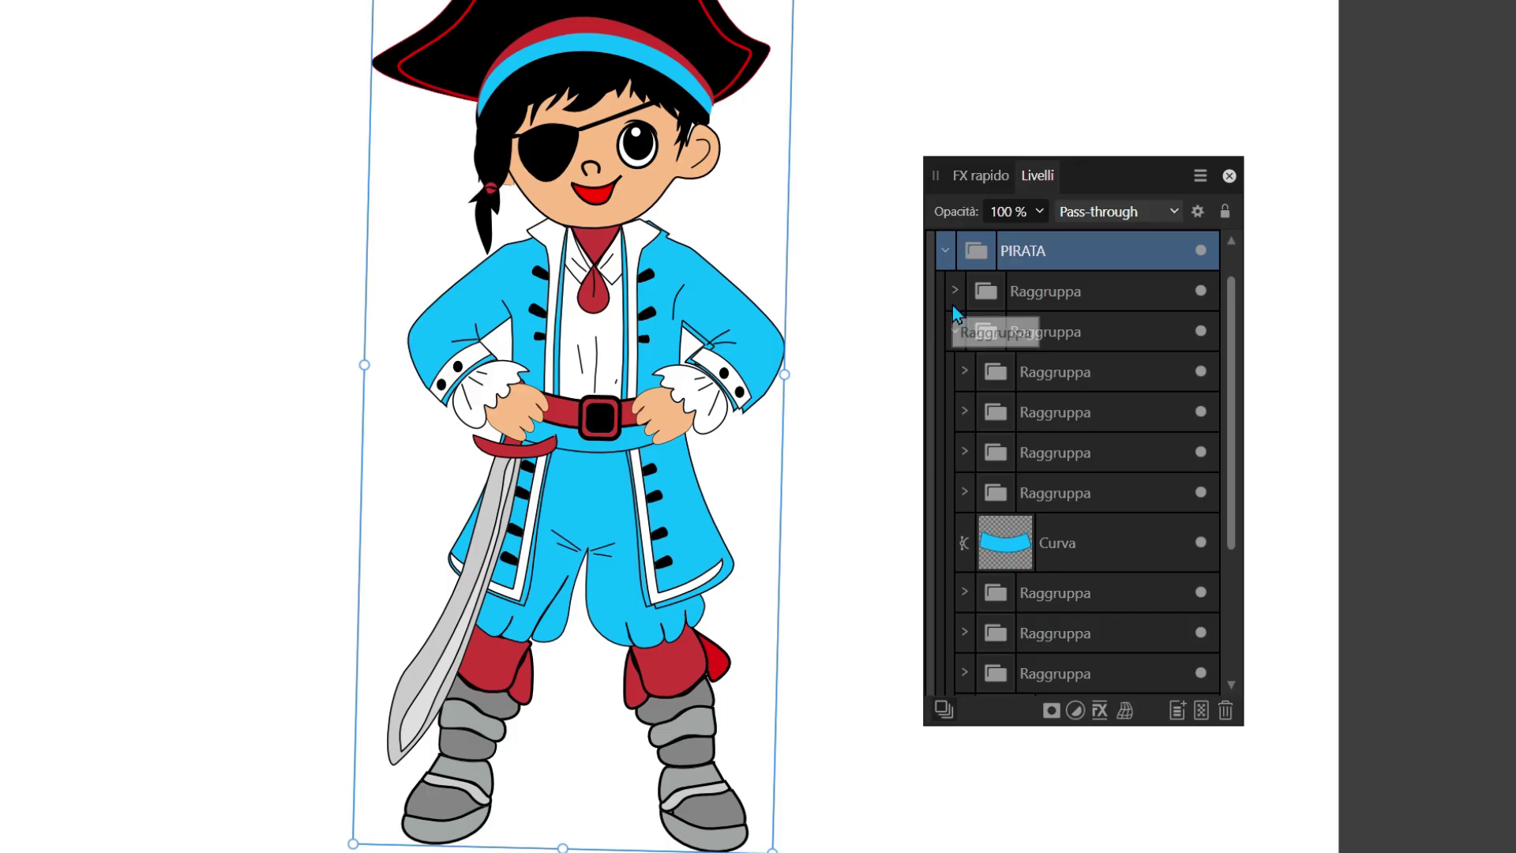
pyautogui.click(955, 332)
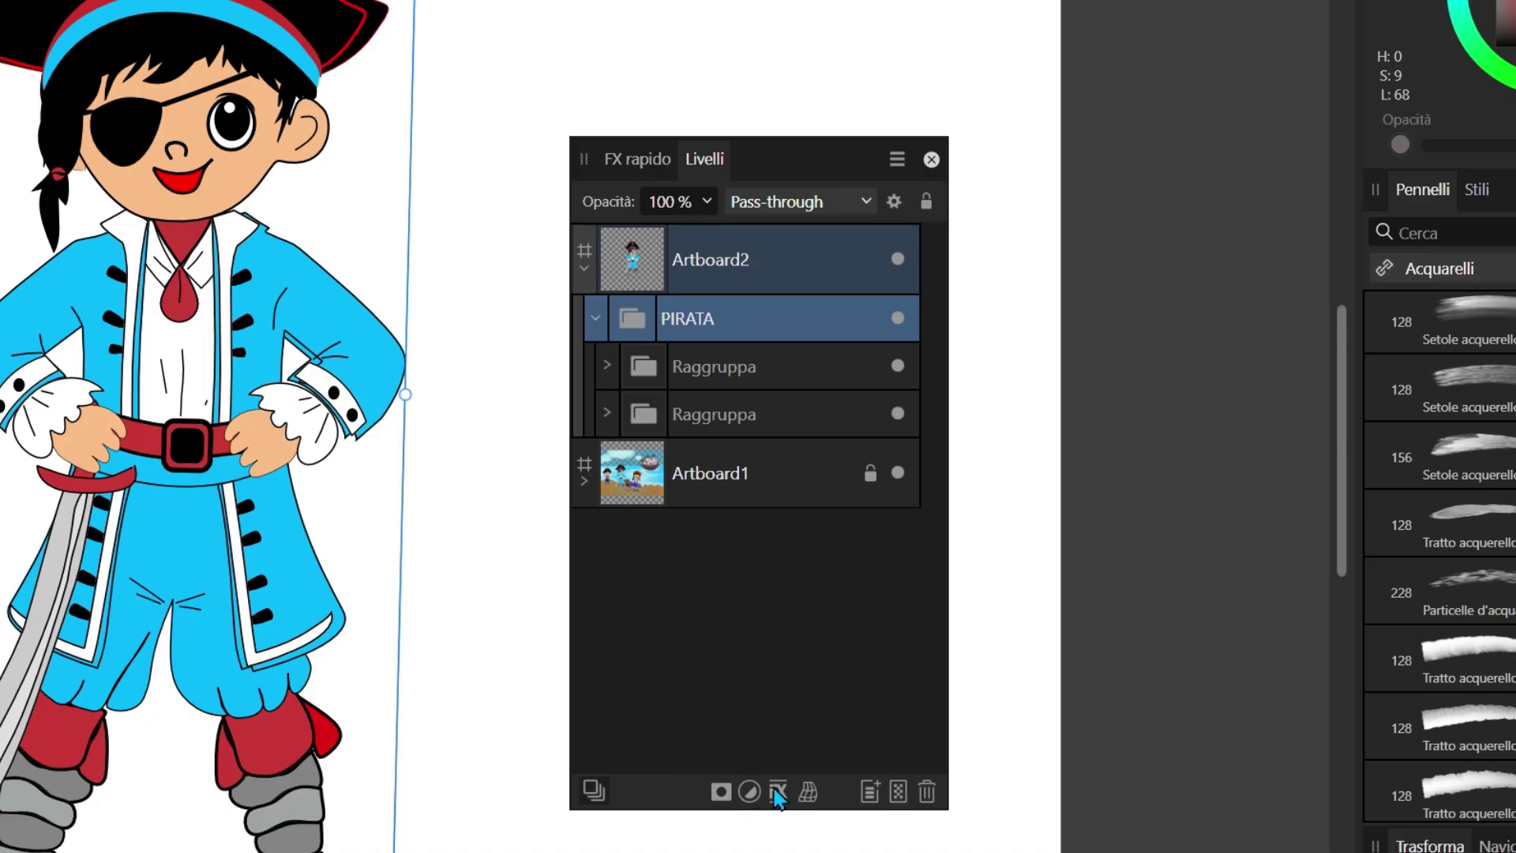
# Step: Open the full Layer Effects settings and re-enable Bevel/Emboss on the PIRATA group
pyautogui.click(778, 791)
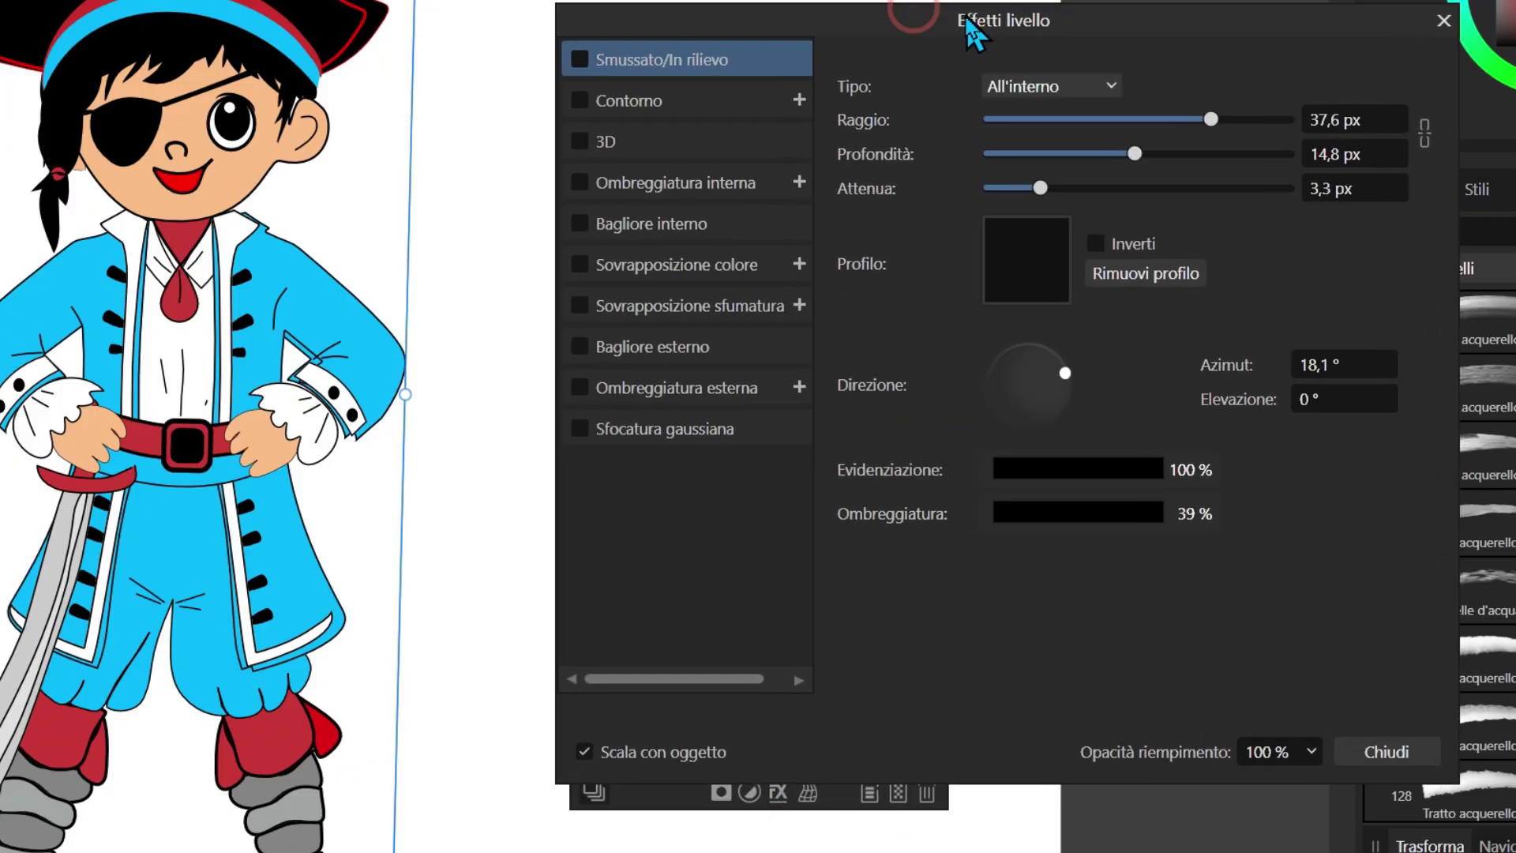
pyautogui.moveTo(918, 22); pyautogui.dragTo(1229, 10)
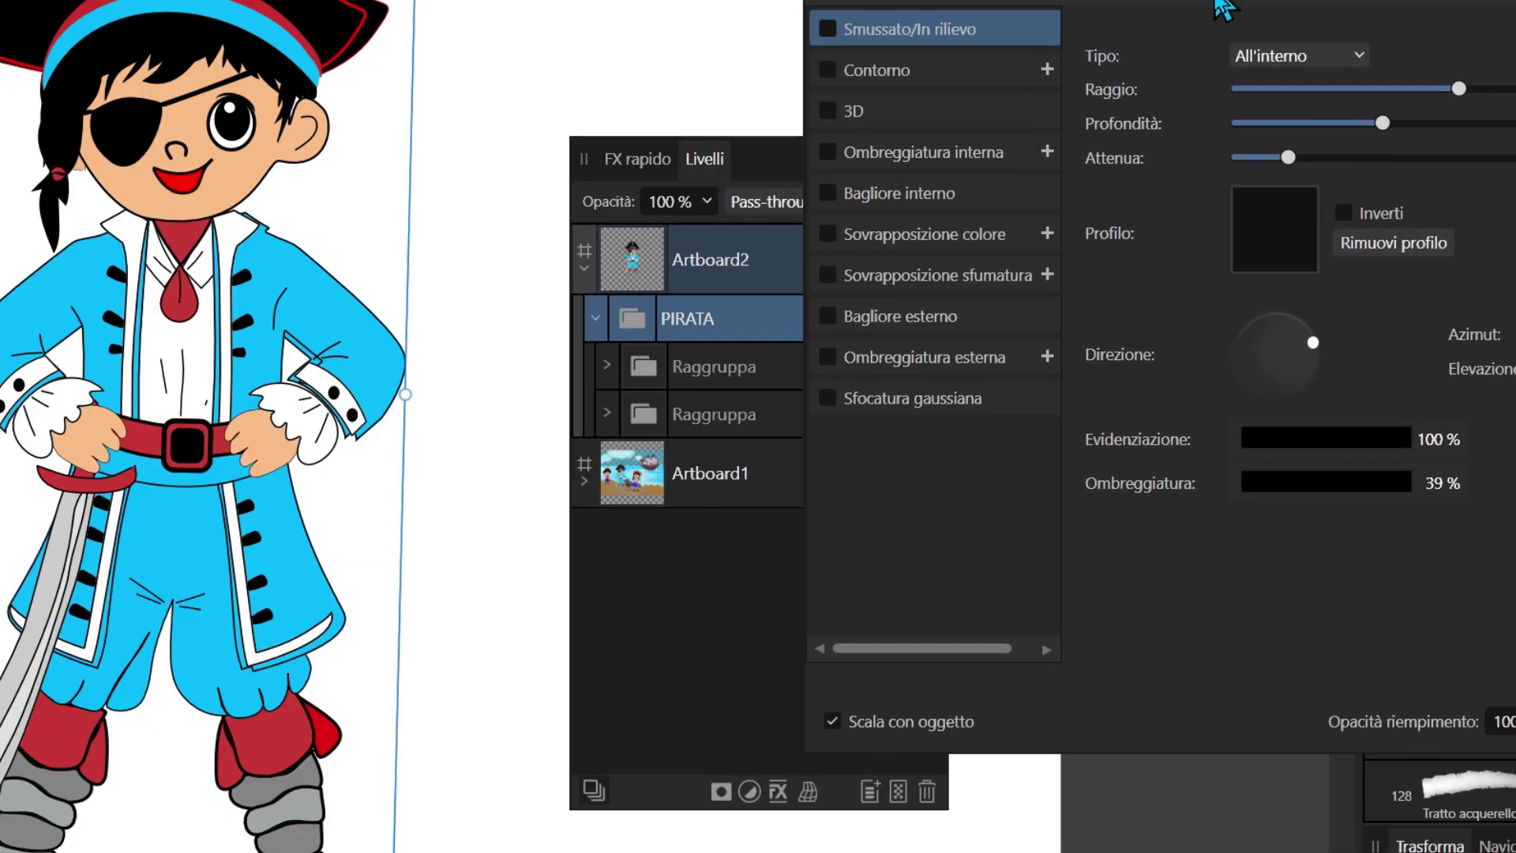
pyautogui.click(637, 159)
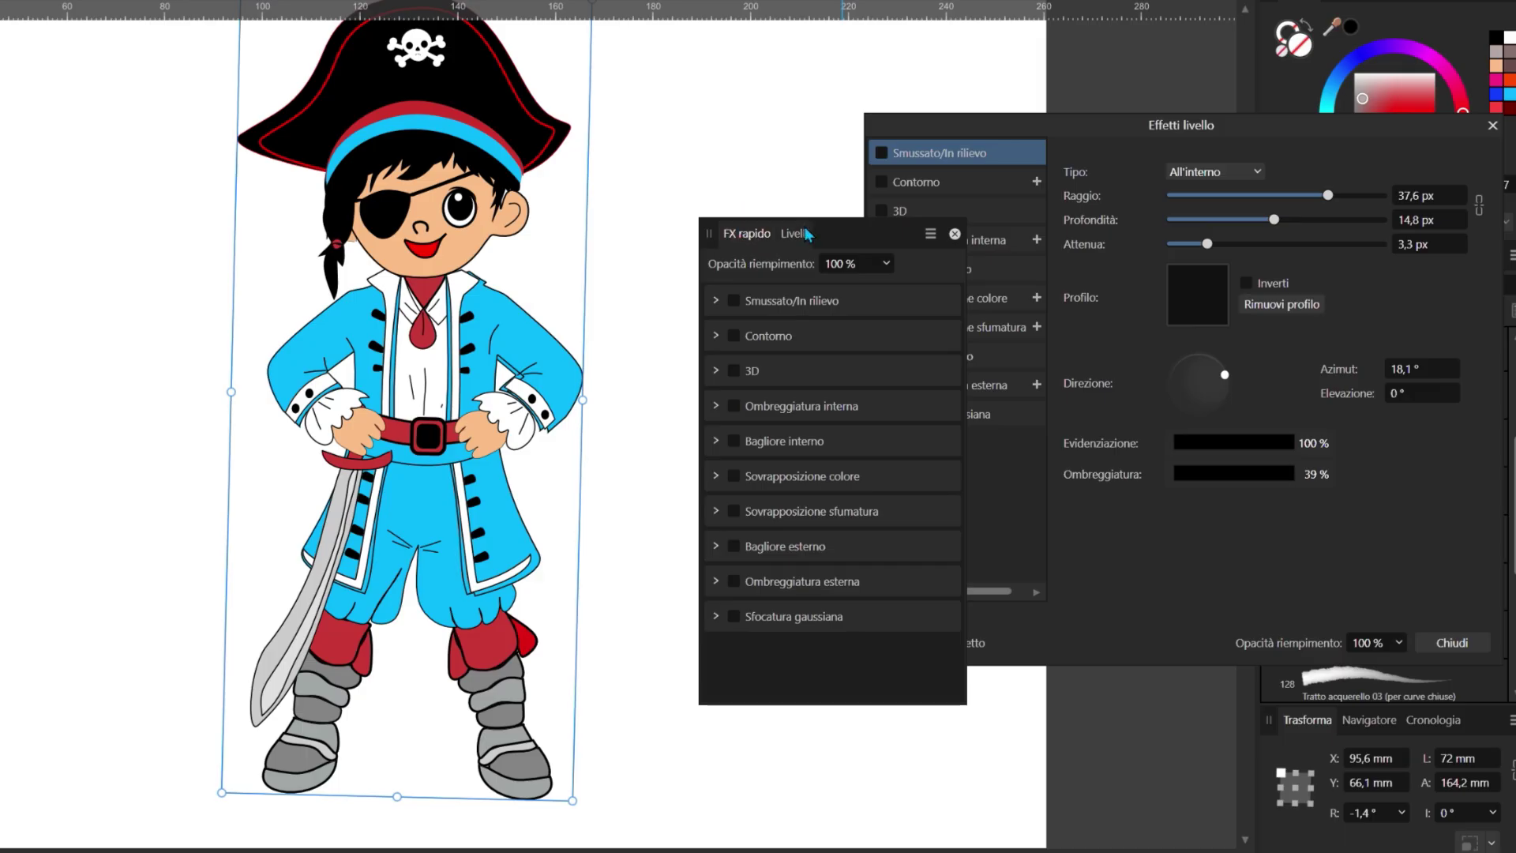
pyautogui.moveTo(747, 233); pyautogui.dragTo(750, 136)
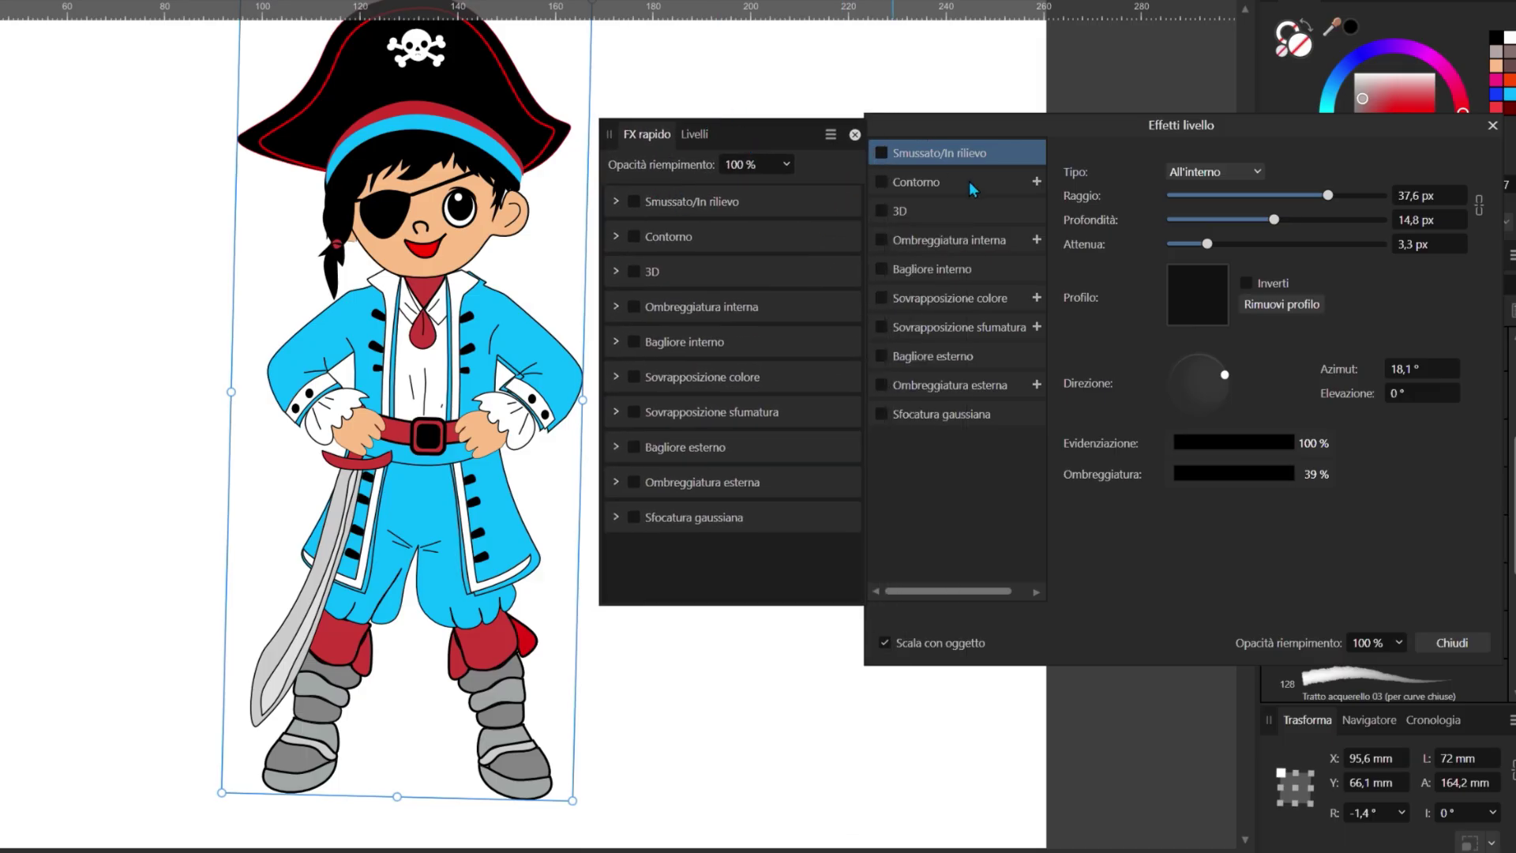
pyautogui.click(708, 201)
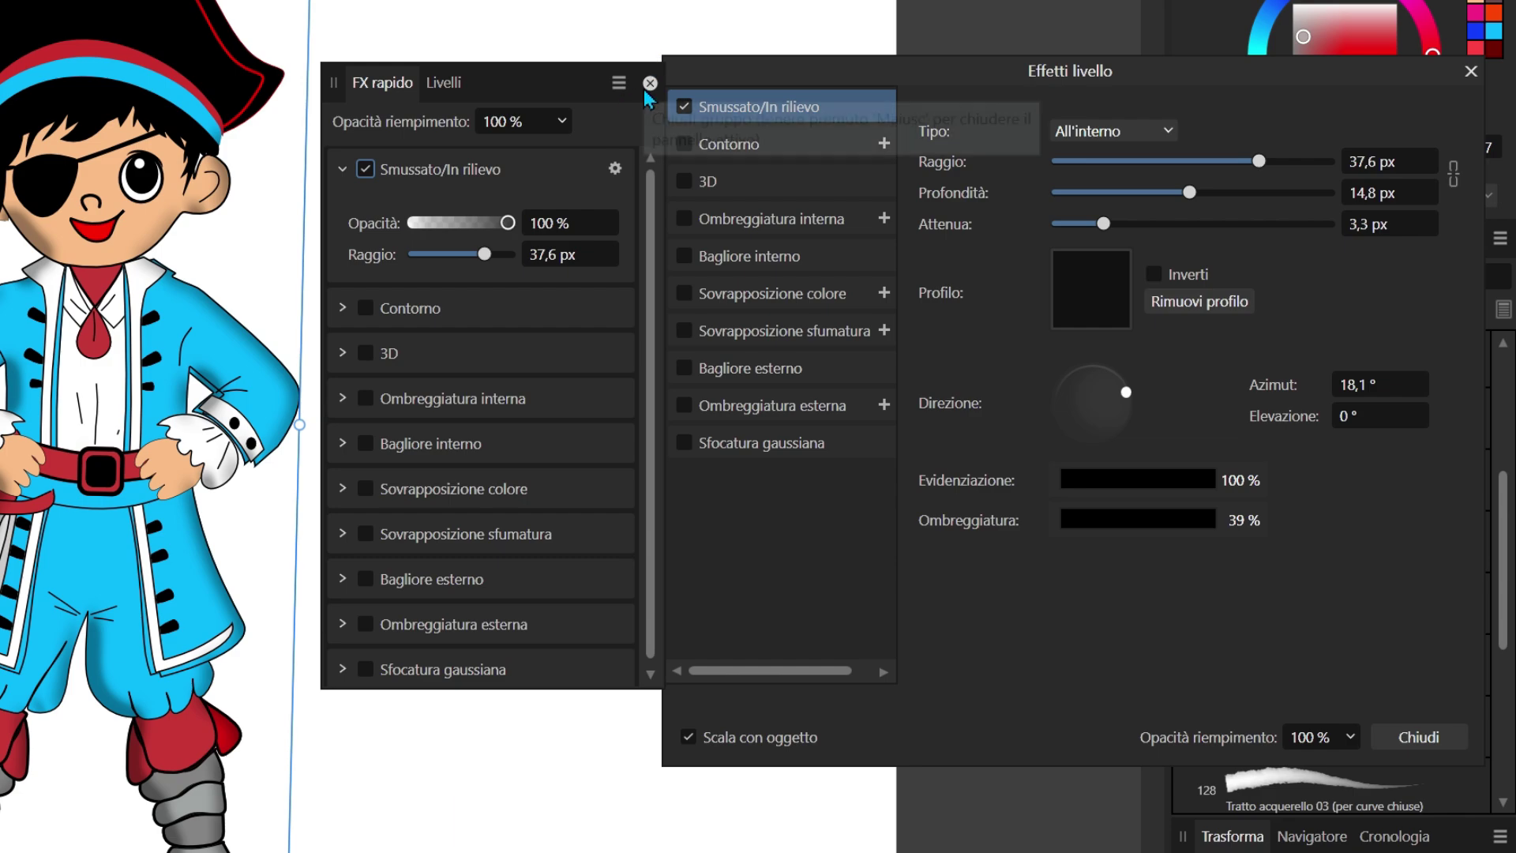
pyautogui.click(455, 83)
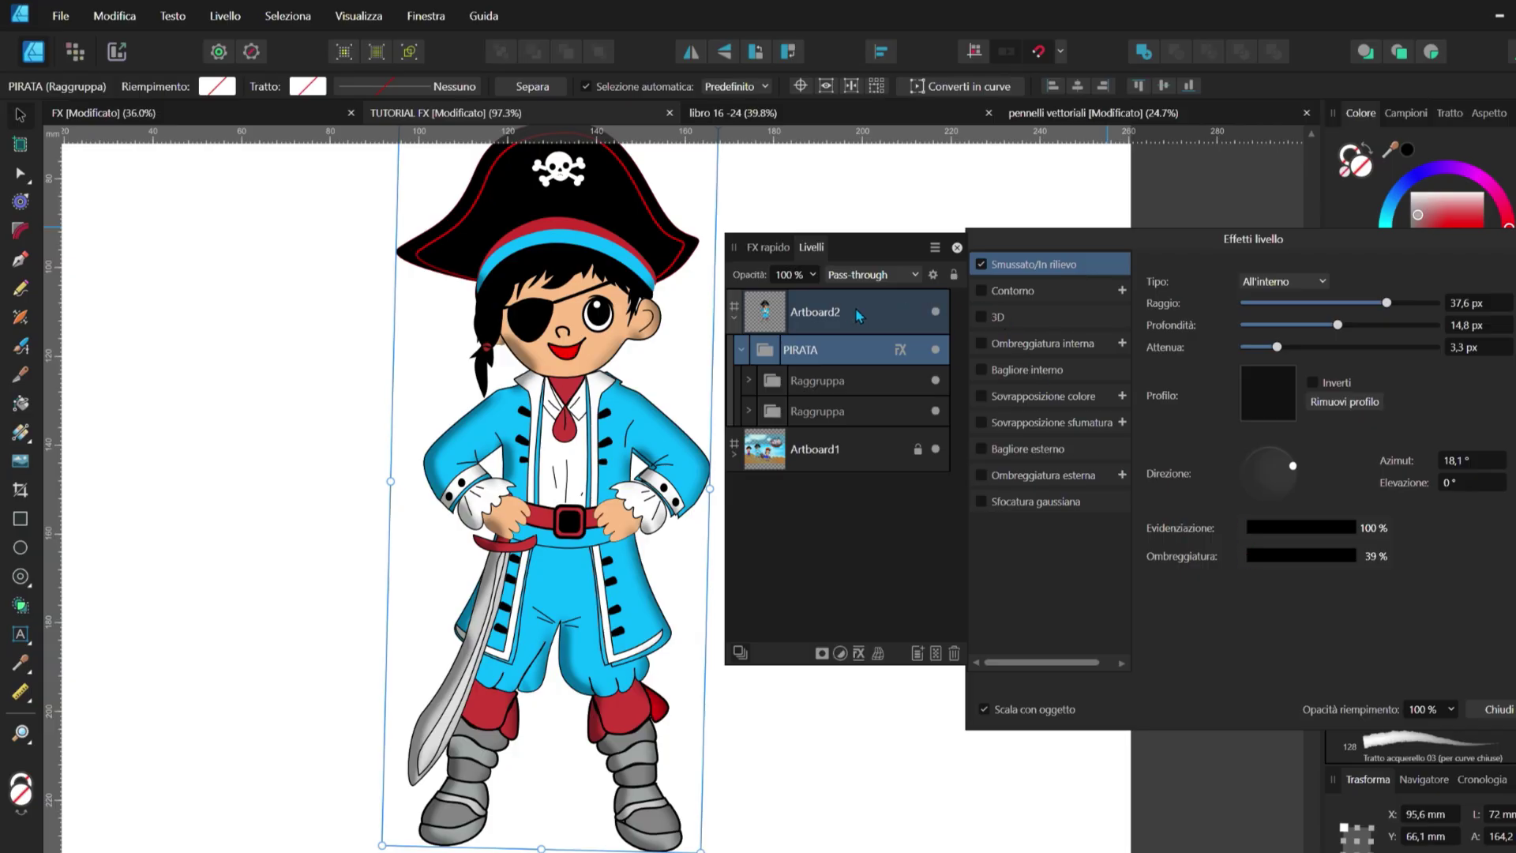
# Step: Try the emboss, inner, outer and pillow bevel styles on the pirate
pyautogui.click(956, 247)
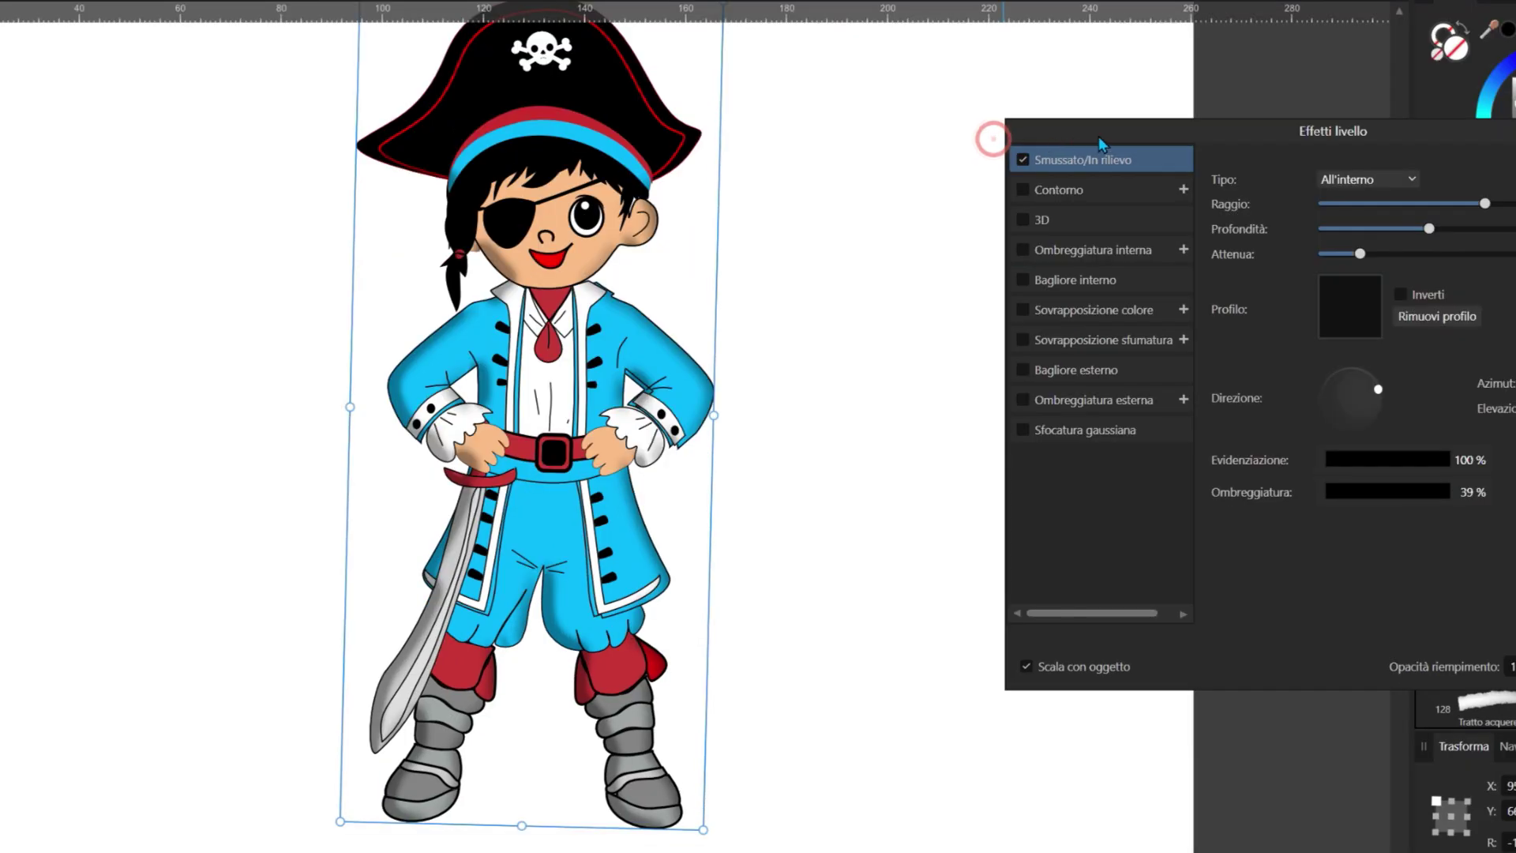
pyautogui.moveTo(1121, 133); pyautogui.dragTo(899, 142)
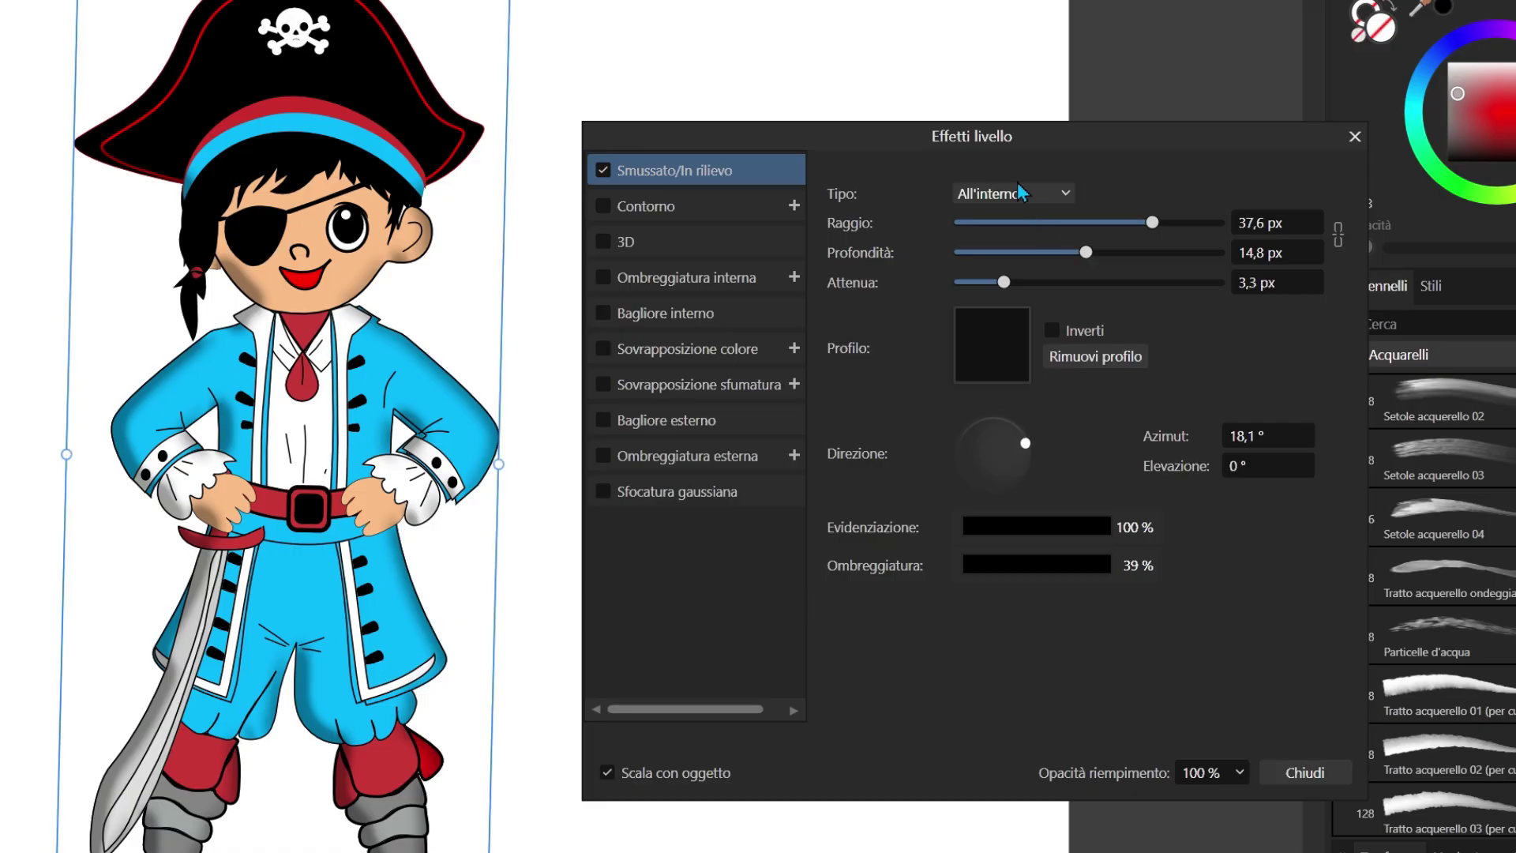
pyautogui.click(1155, 190)
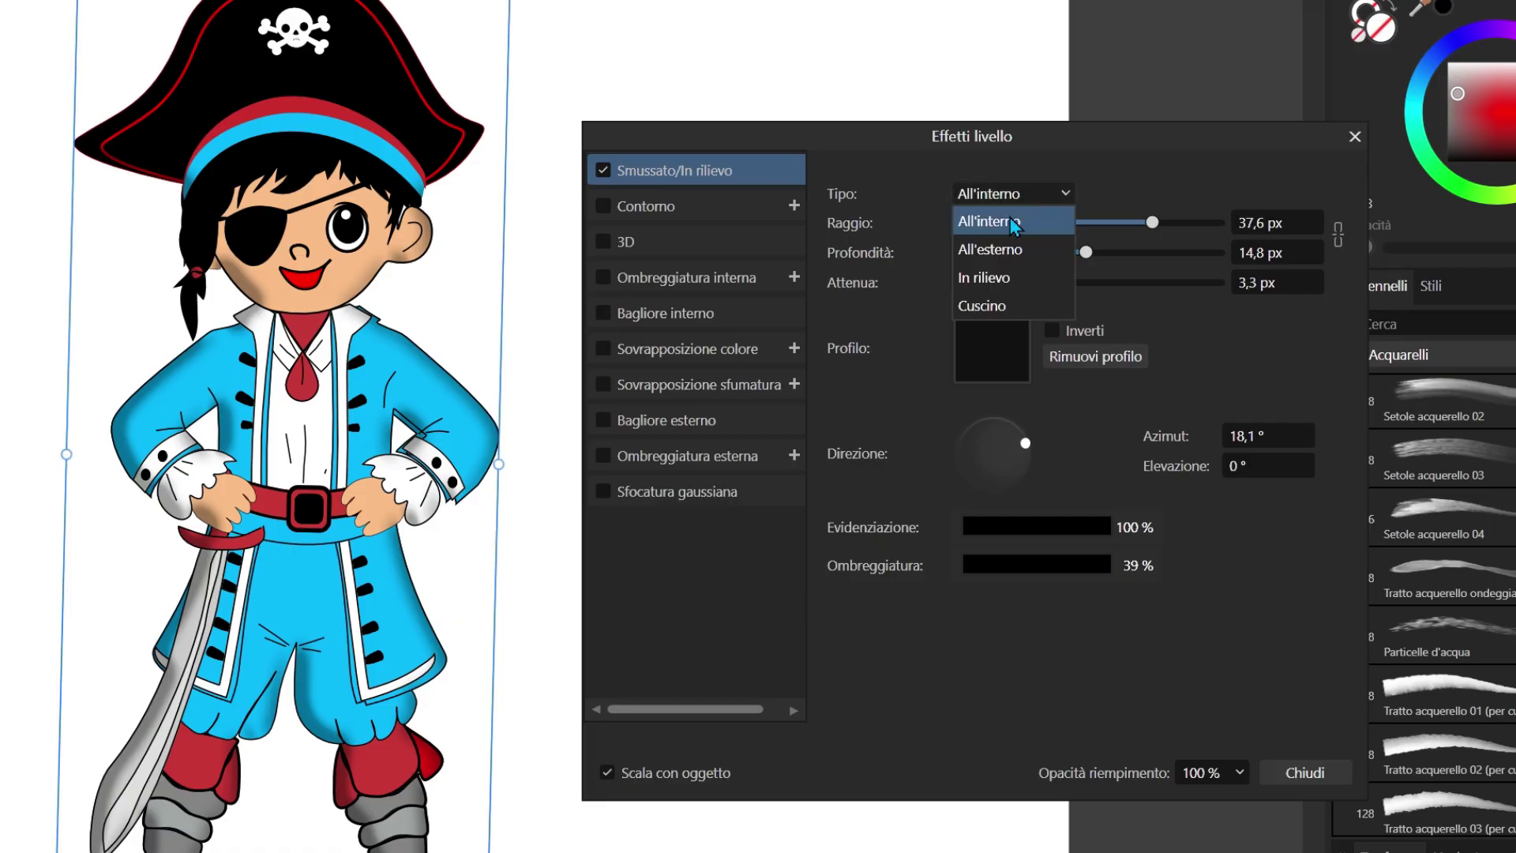
pyautogui.click(983, 277)
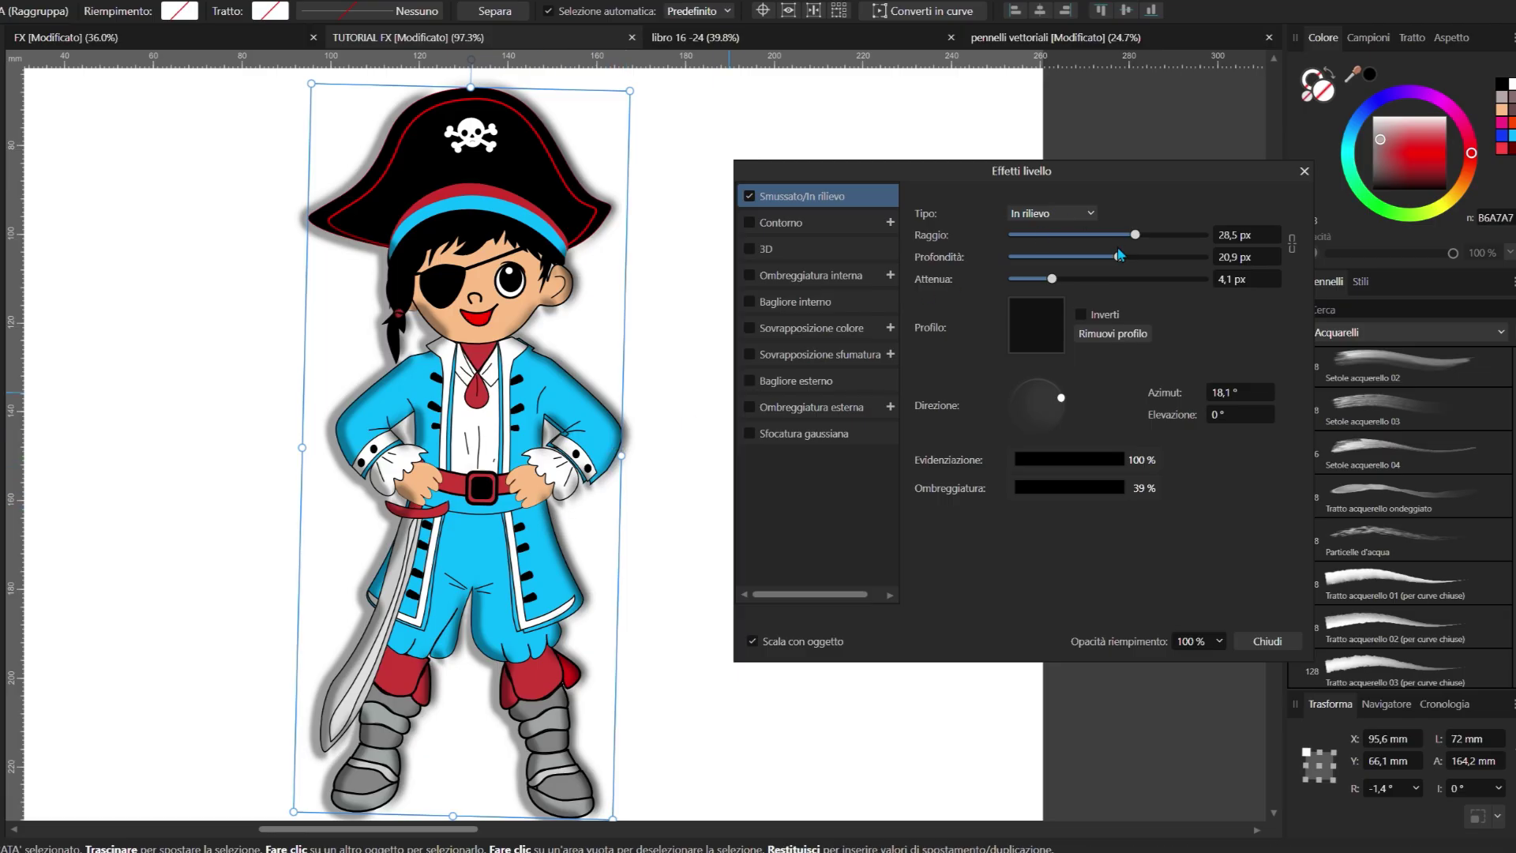
pyautogui.click(1049, 213)
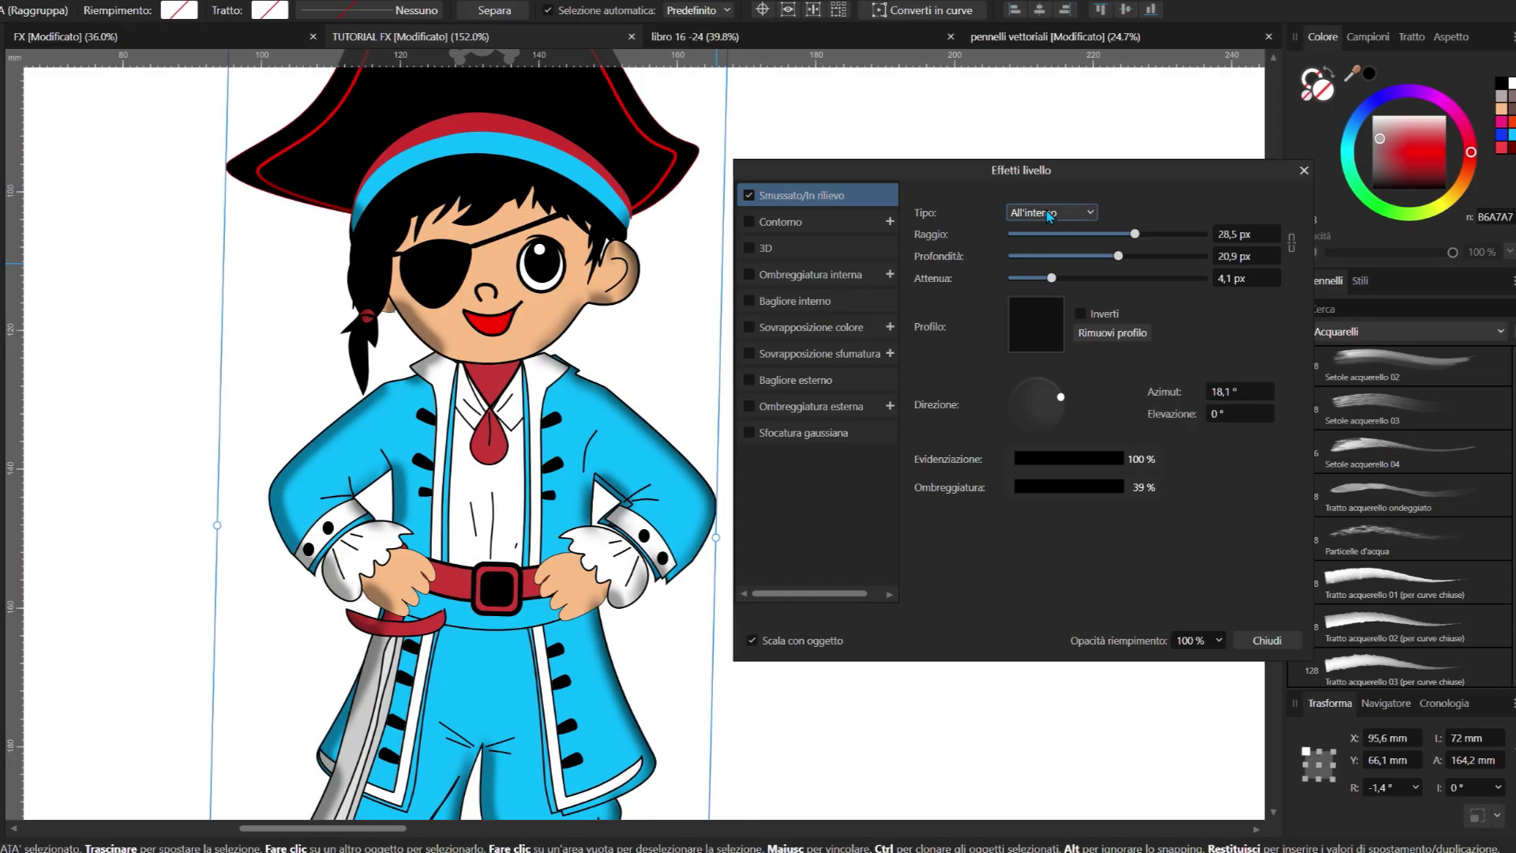
pyautogui.click(1088, 225)
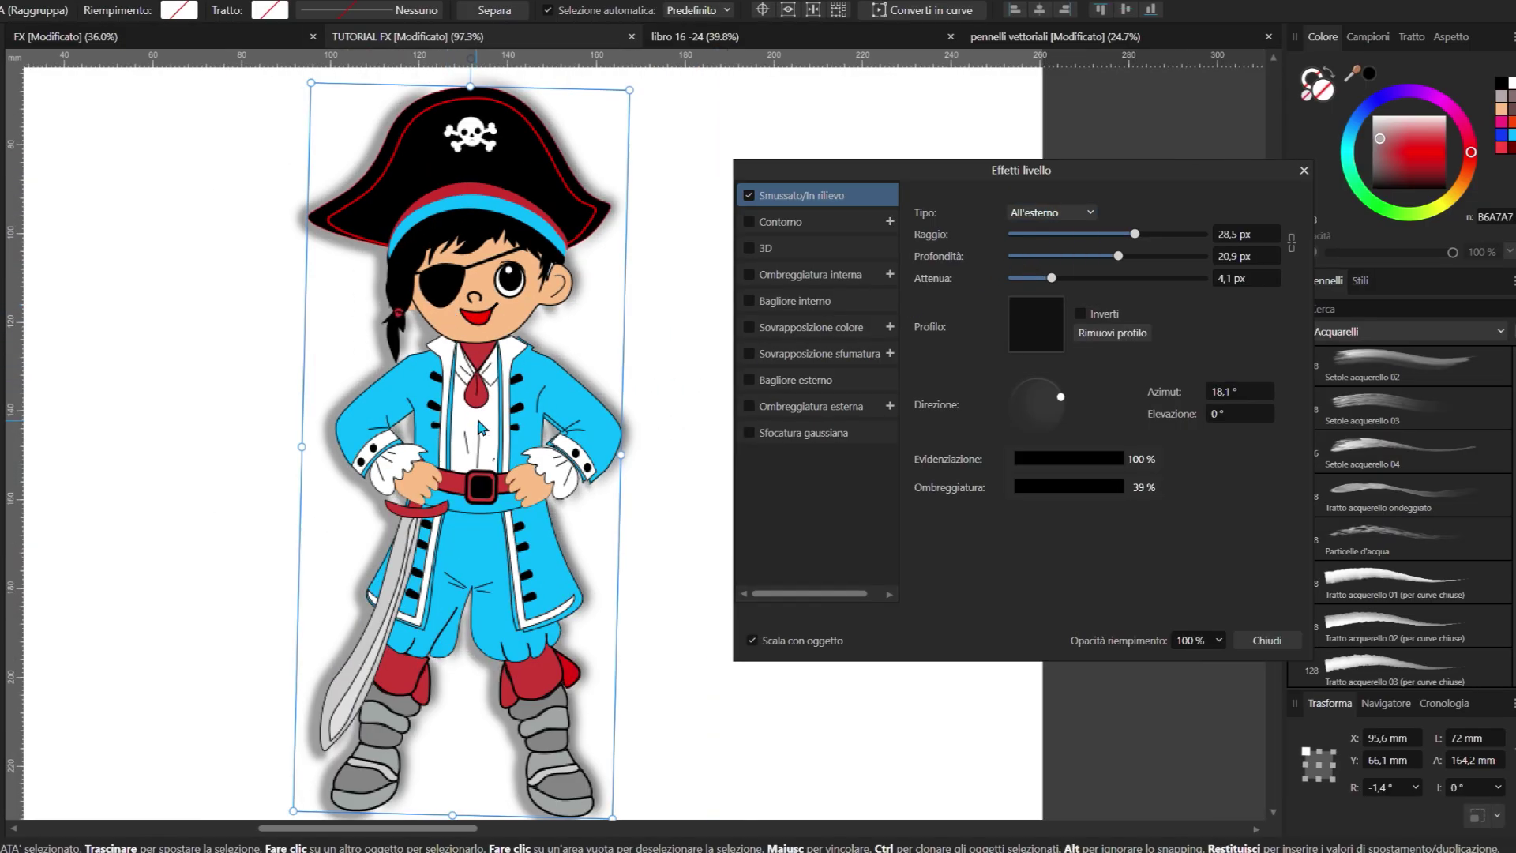
pyautogui.click(1050, 213)
pyautogui.click(1020, 330)
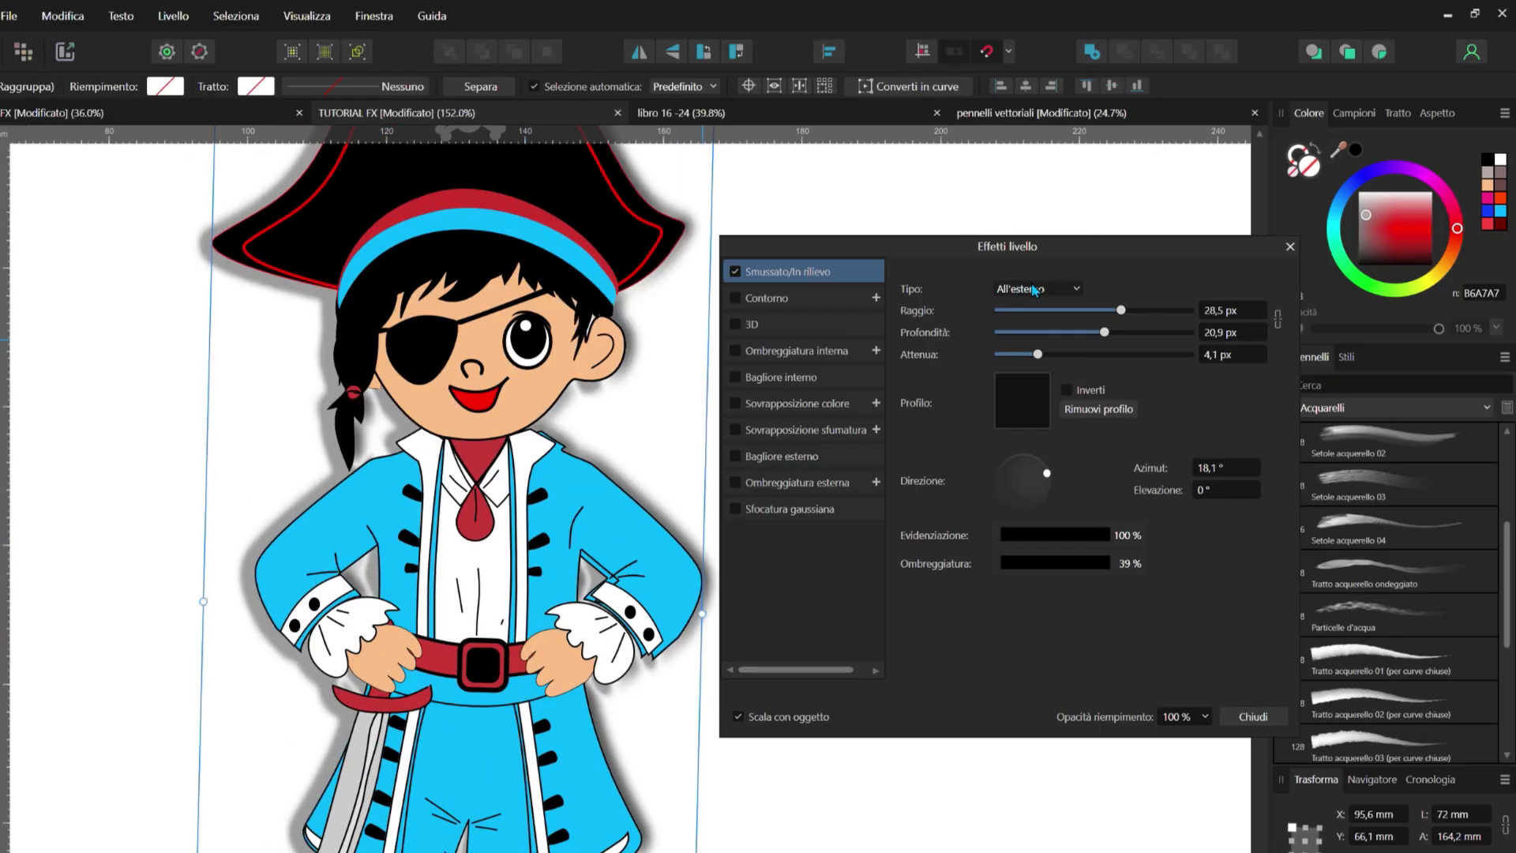
pyautogui.click(1034, 289)
pyautogui.click(1034, 369)
# Step: Switch back to the emboss style and bring its depth, softness and radius down to 0
pyautogui.scroll(-3, 509, 584)
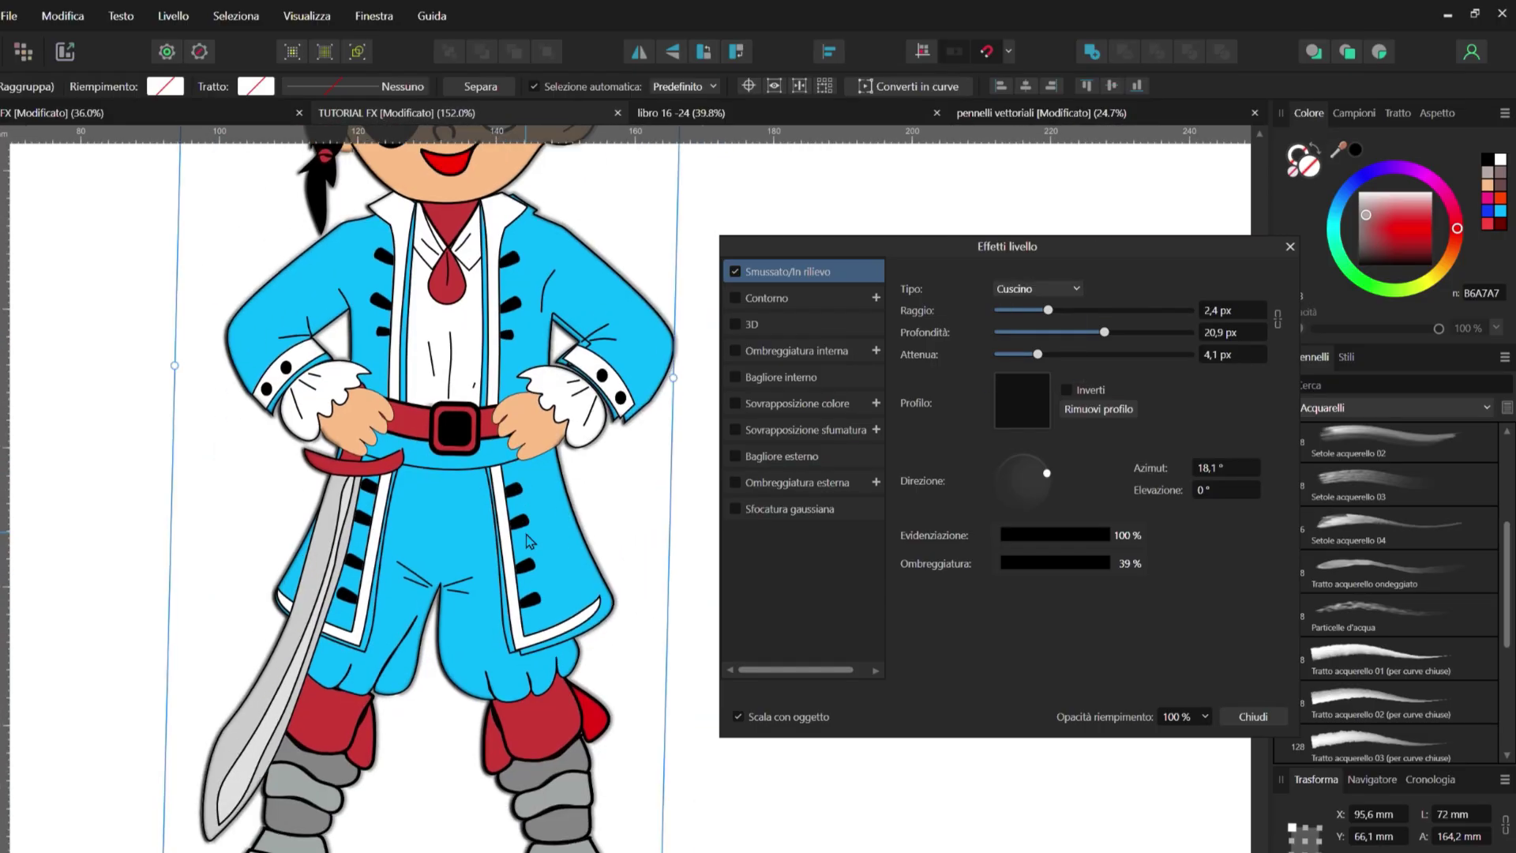
pyautogui.scroll(-2, 509, 584)
pyautogui.scroll(5, 552, 474)
pyautogui.scroll(-1, 574, 426)
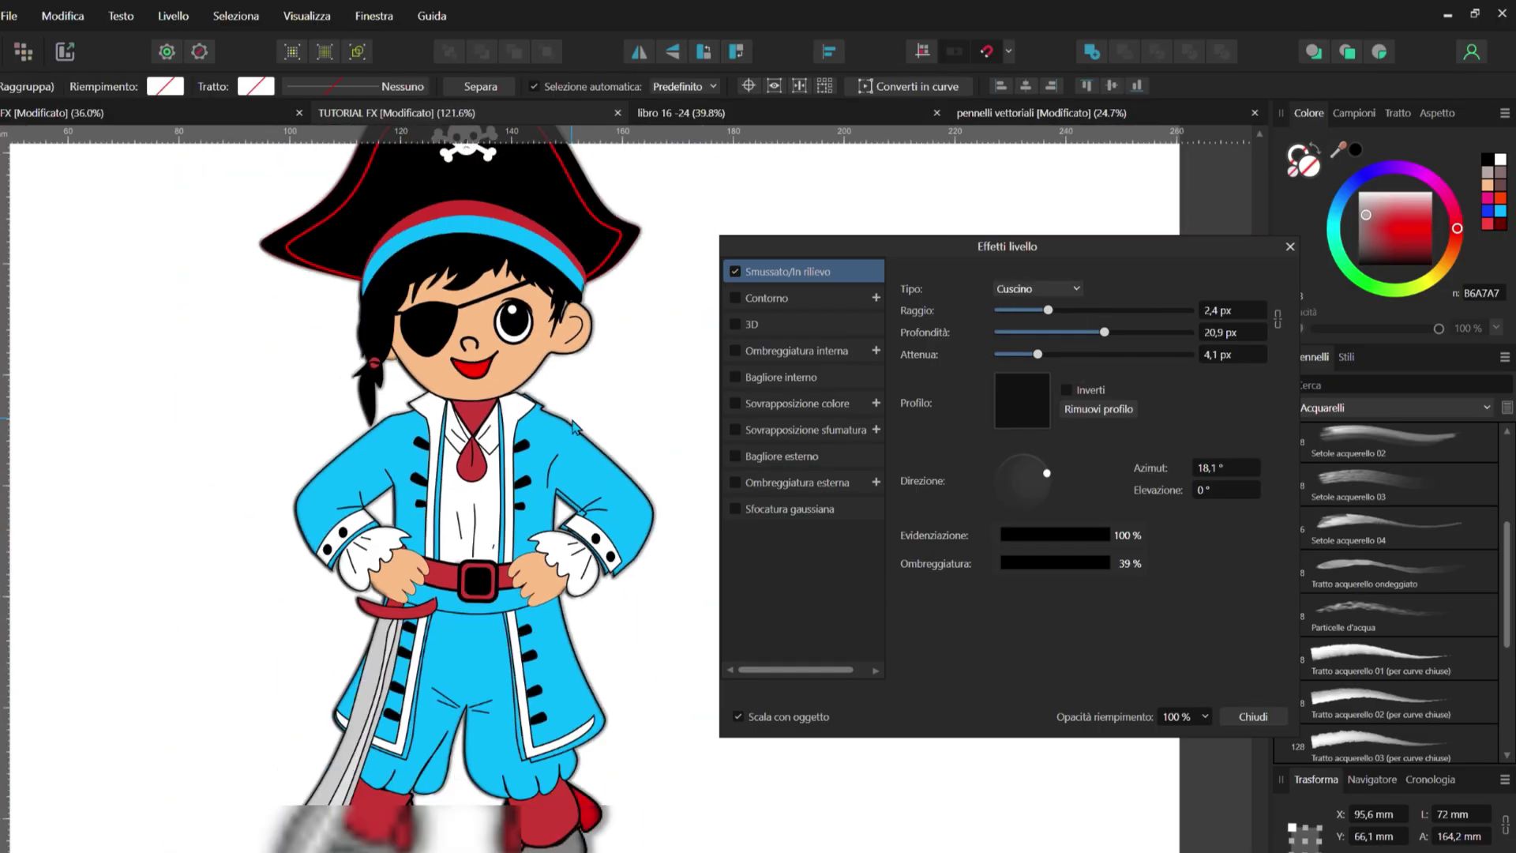
pyautogui.click(1050, 289)
pyautogui.click(1013, 350)
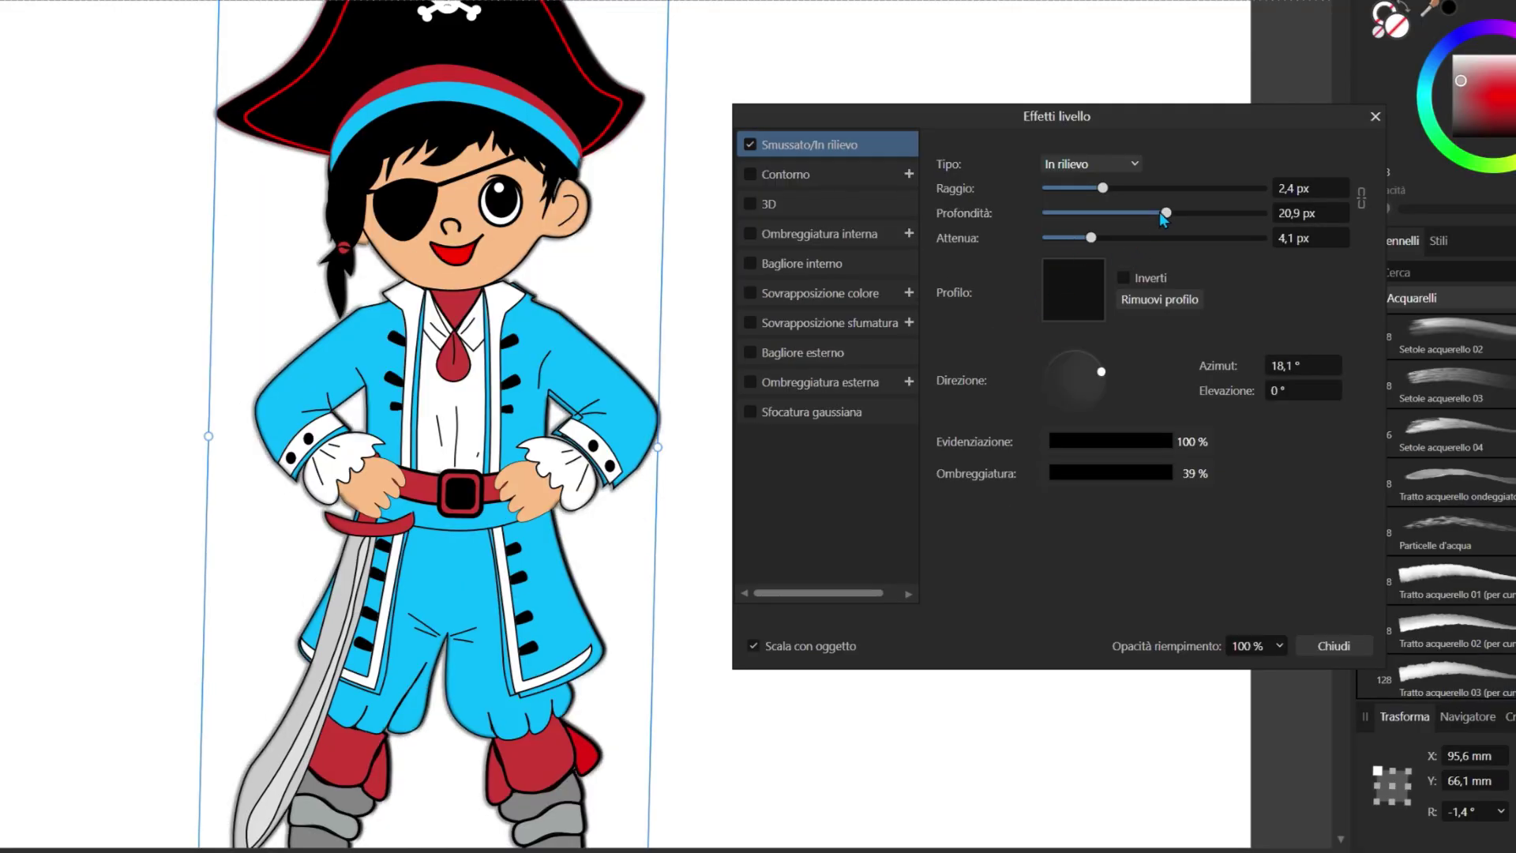
pyautogui.moveTo(1165, 212)
pyautogui.mouseDown()
pyautogui.moveTo(1052, 213)
pyautogui.moveTo(1178, 213)
pyautogui.moveTo(986, 249)
pyautogui.moveTo(1014, 249)
pyautogui.mouseUp()
pyautogui.moveTo(1073, 204); pyautogui.dragTo(939, 207)
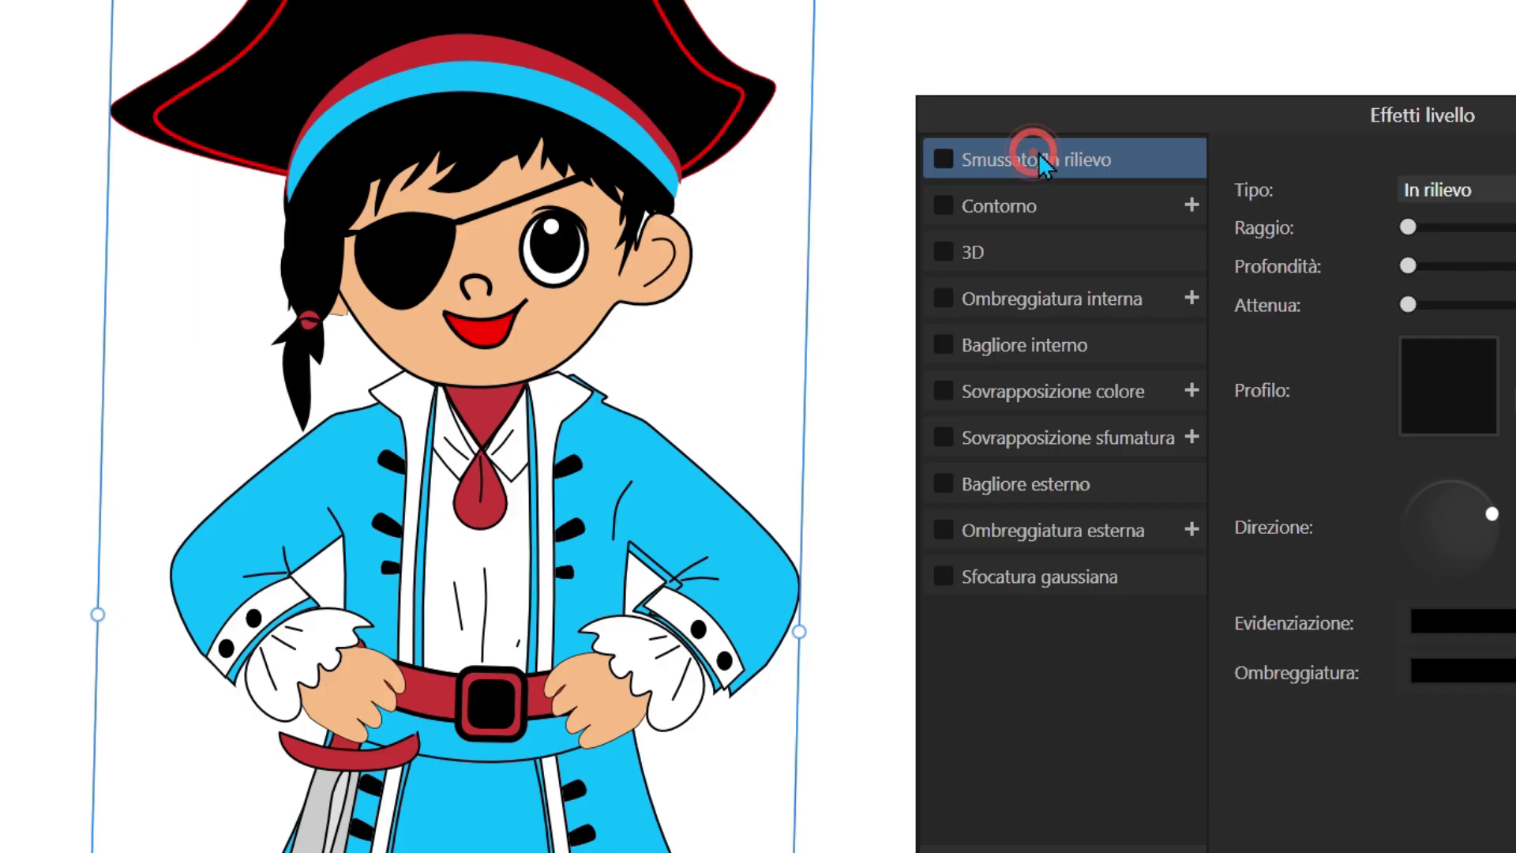
# Step: Re-enable the emboss bevel with a 6 px radius and about 23,7 px depth
pyautogui.click(942, 159)
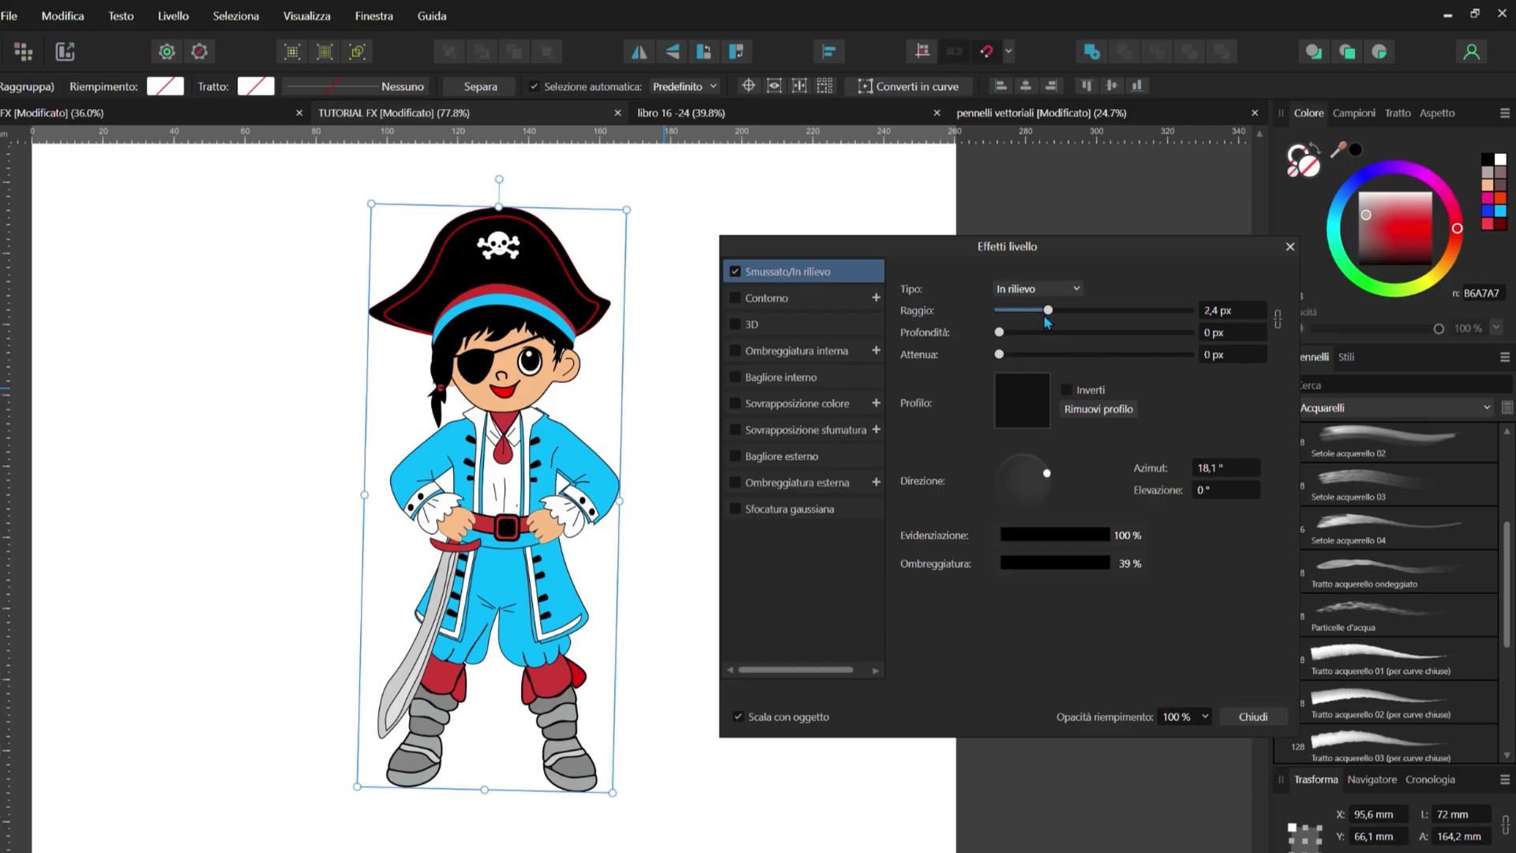
pyautogui.moveTo(1048, 311)
pyautogui.mouseDown()
pyautogui.moveTo(1058, 319)
pyautogui.moveTo(1031, 332)
pyautogui.mouseUp()
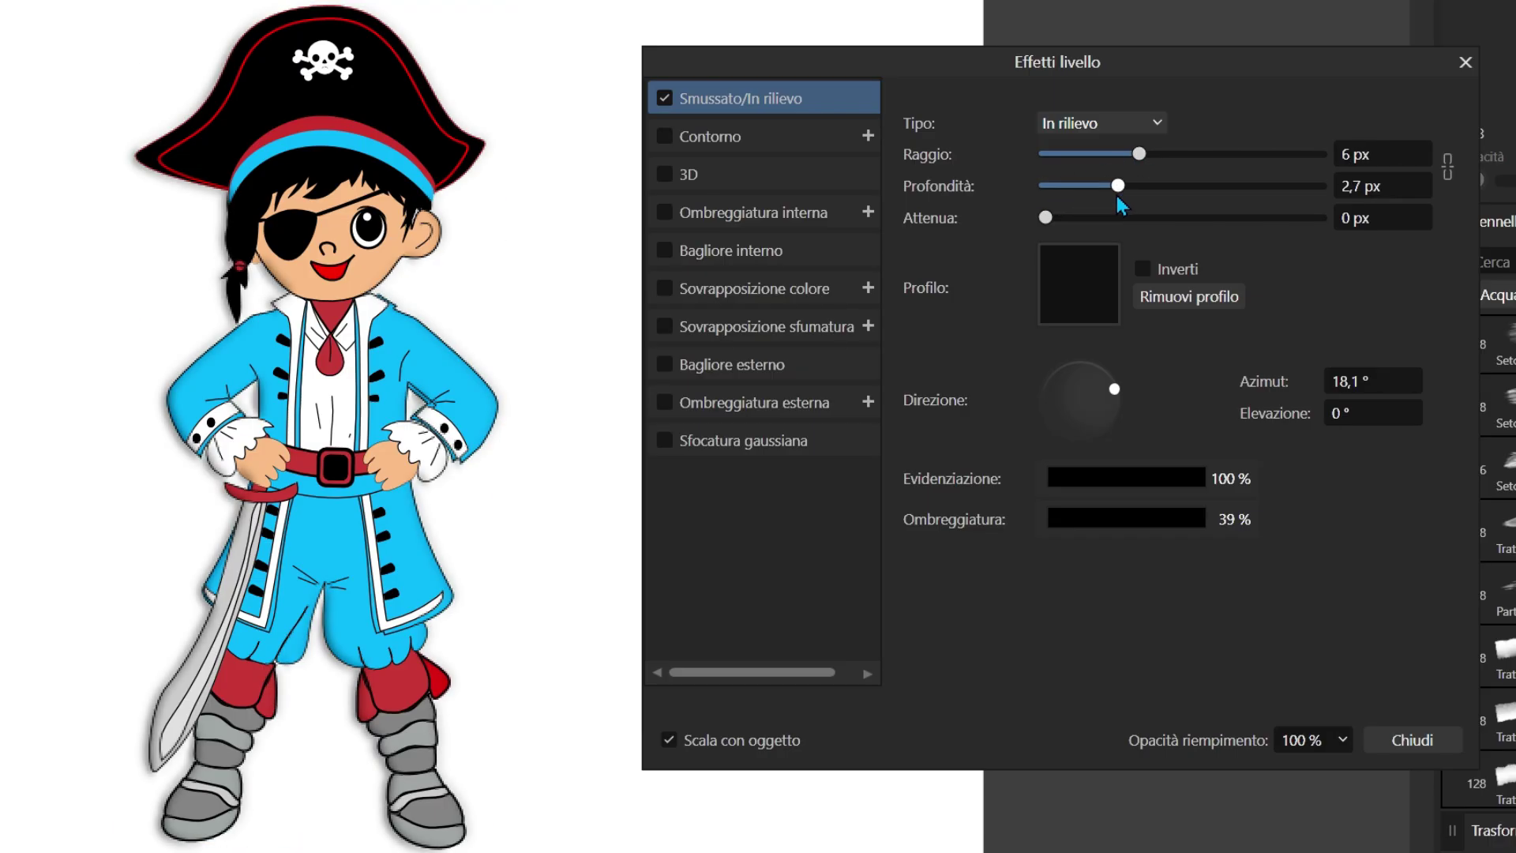
pyautogui.moveTo(1096, 202); pyautogui.dragTo(1170, 209)
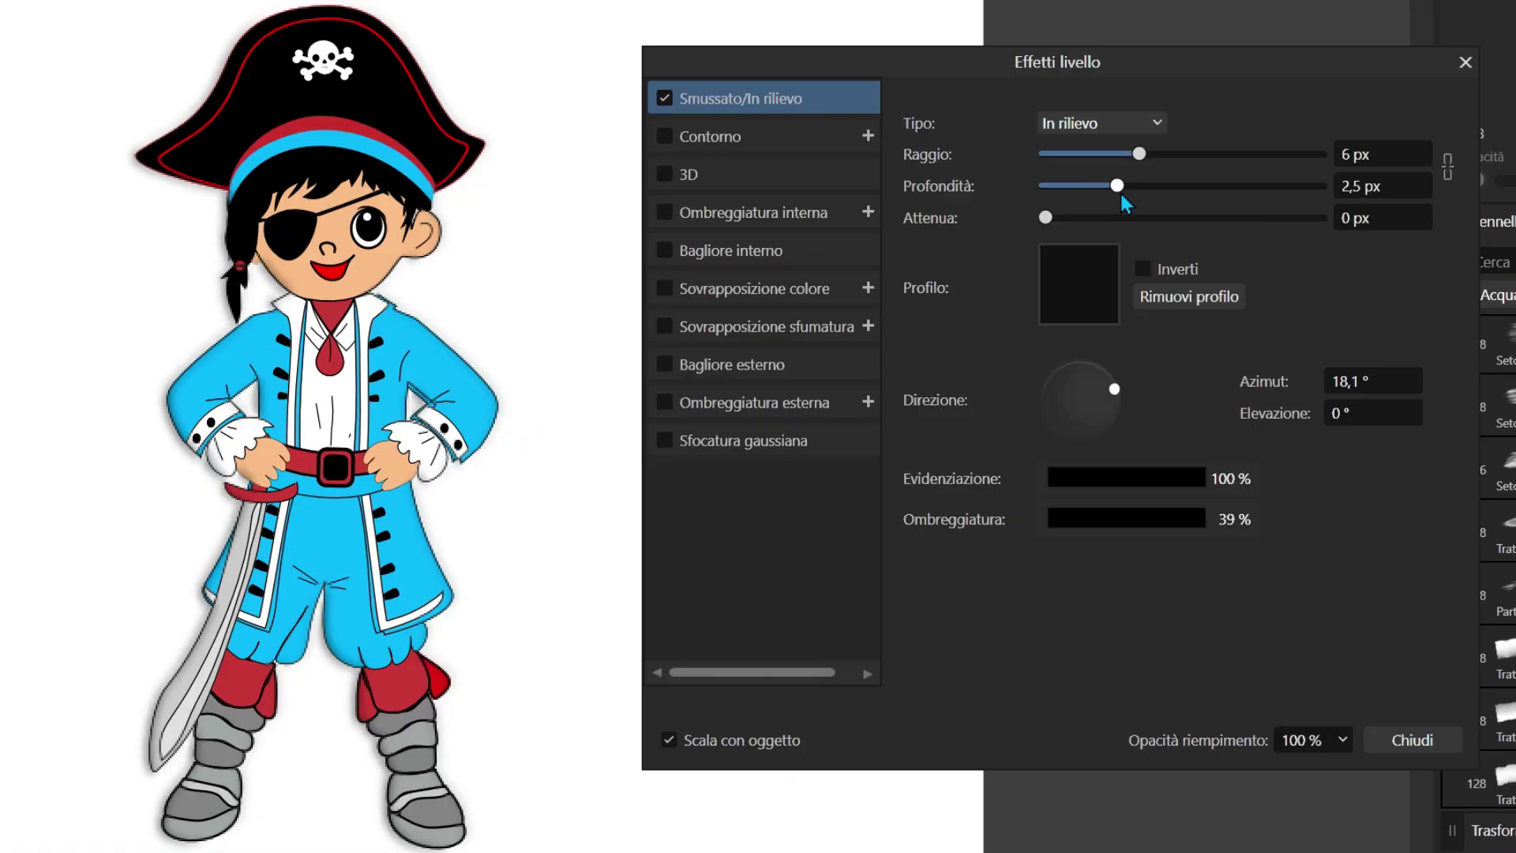
pyautogui.moveTo(1086, 349); pyautogui.dragTo(1090, 350)
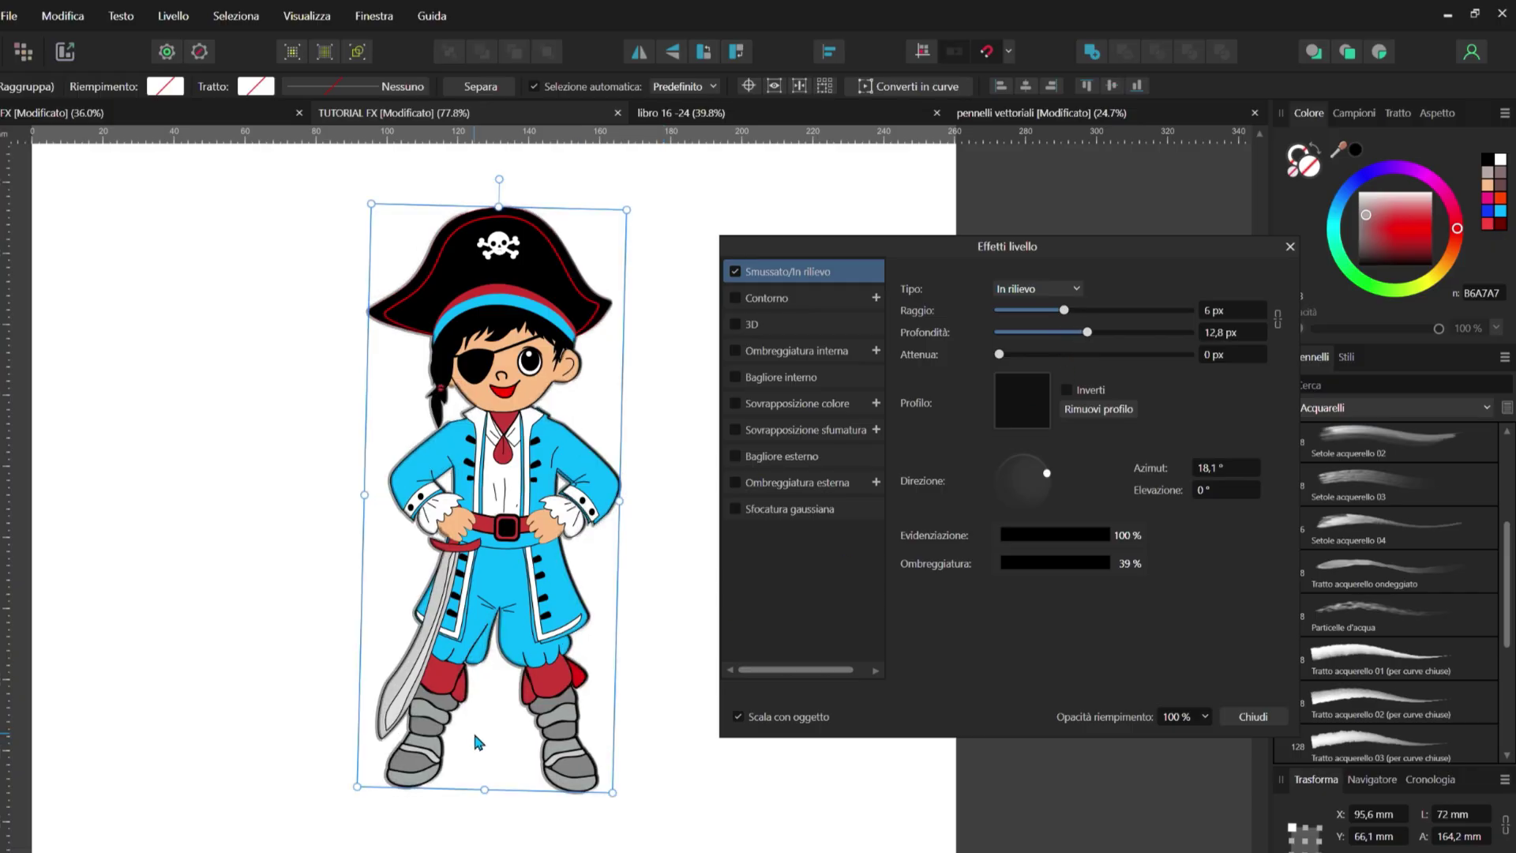
pyautogui.scroll(3, 485, 727)
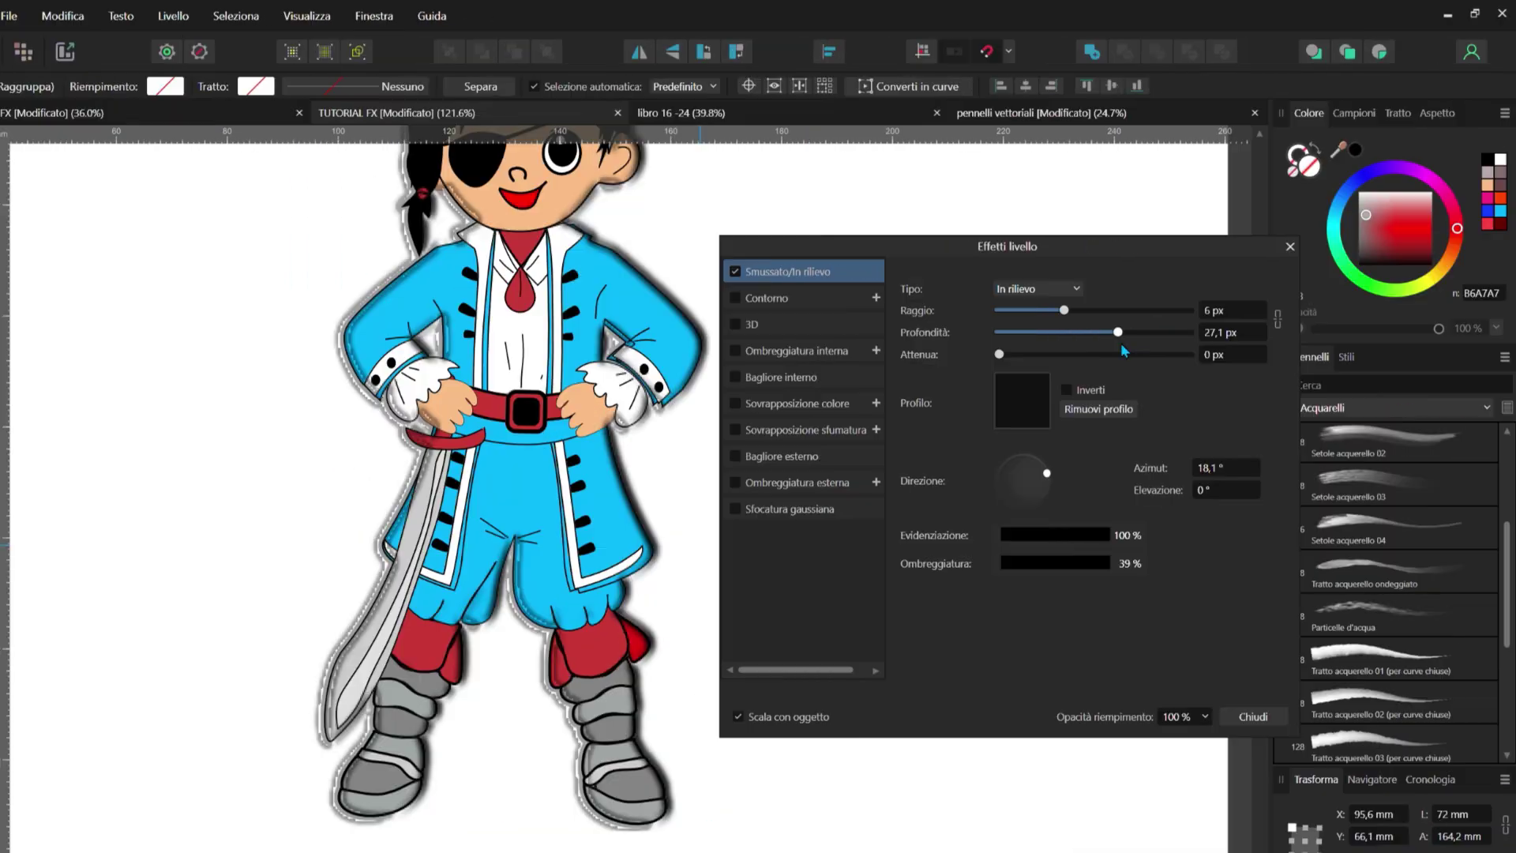
pyautogui.moveTo(1087, 332); pyautogui.dragTo(1093, 332)
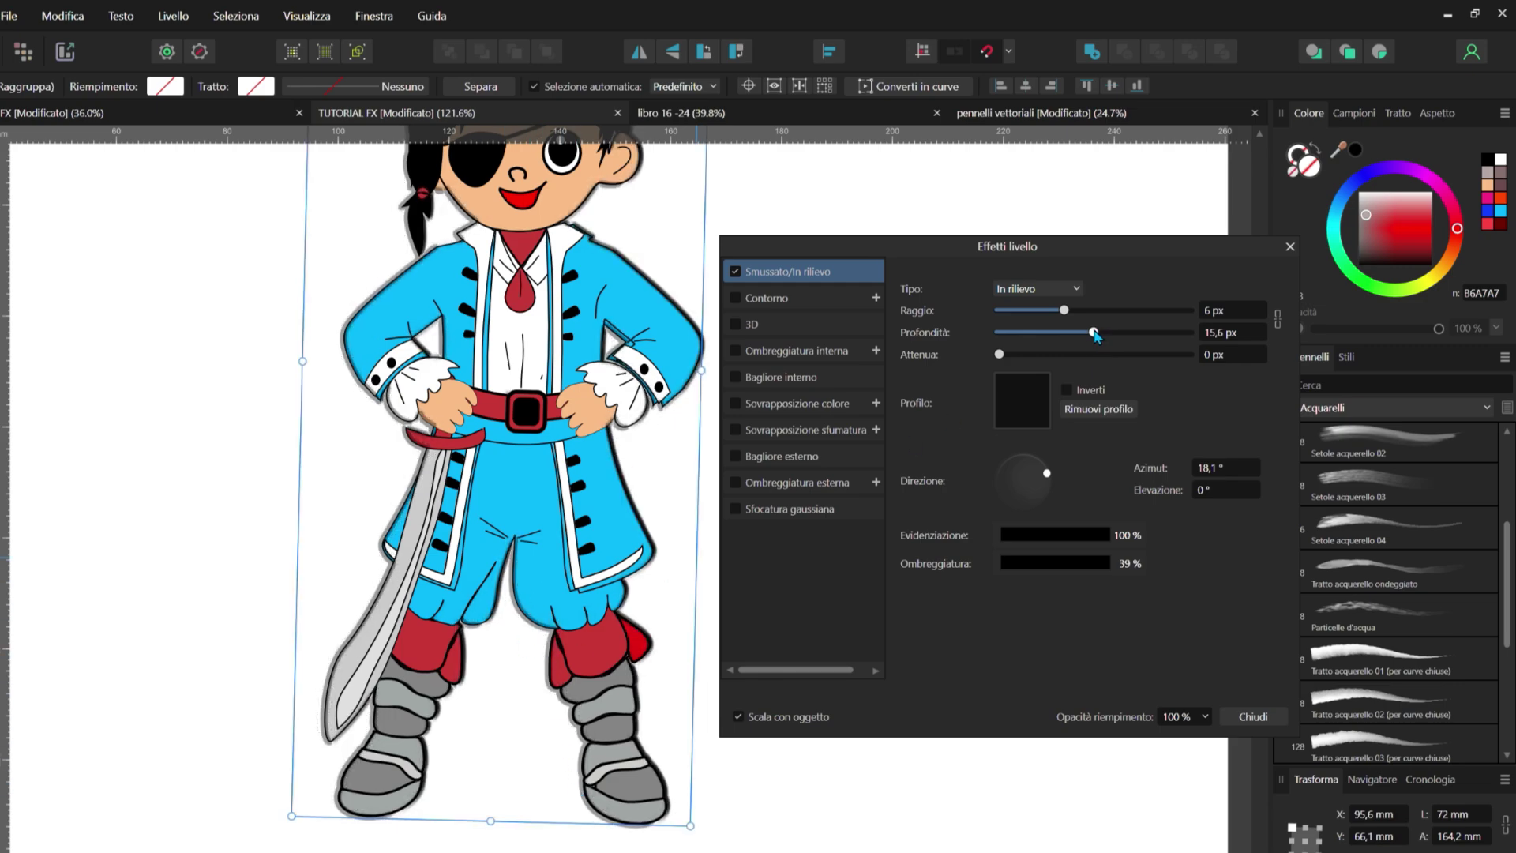
pyautogui.moveTo(1094, 335); pyautogui.dragTo(1114, 335)
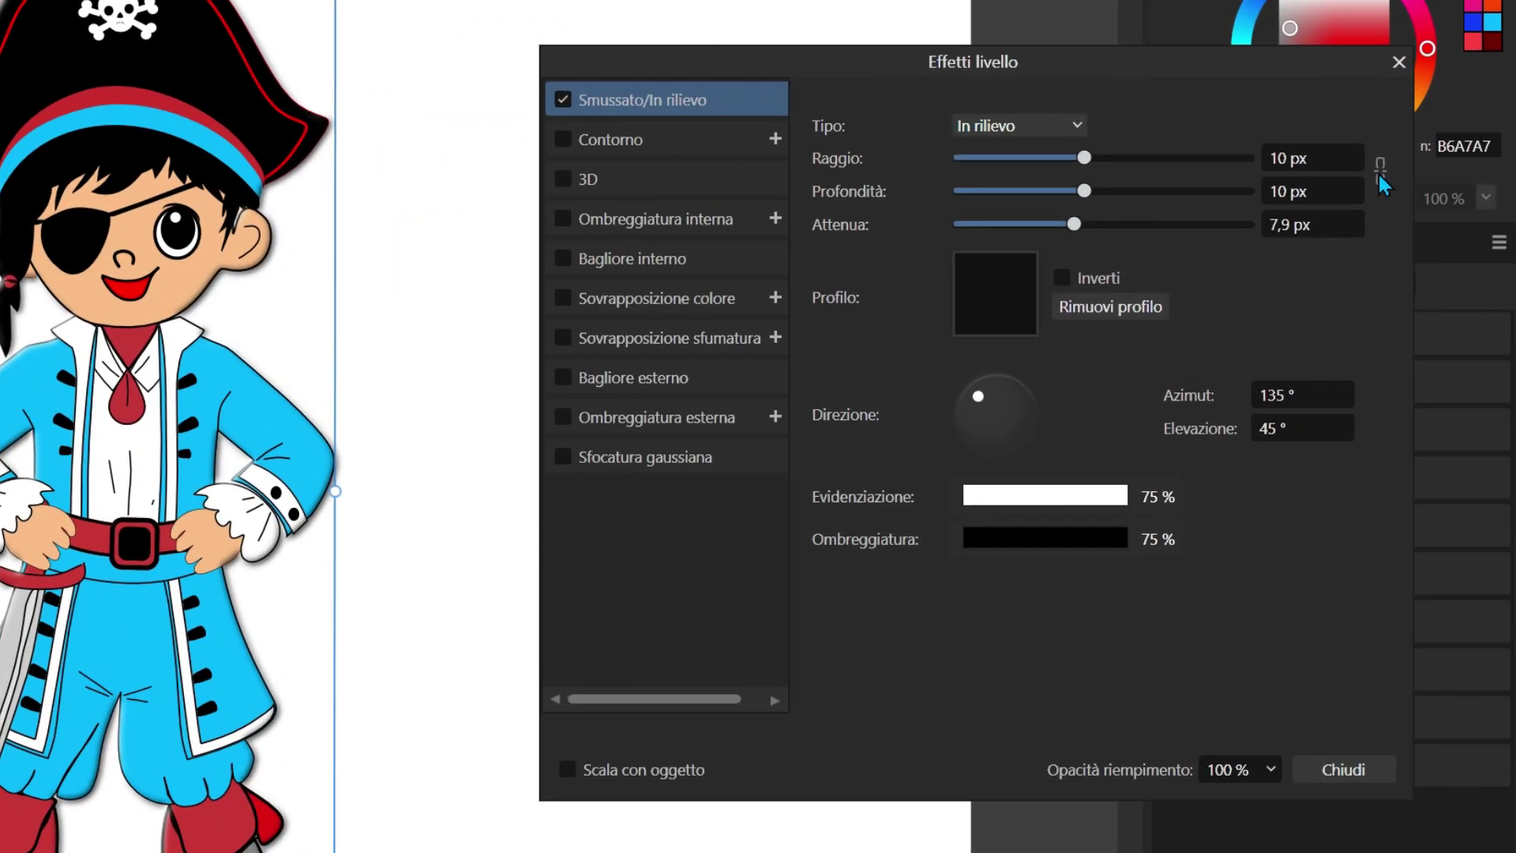
pyautogui.moveTo(1082, 190); pyautogui.dragTo(1215, 191)
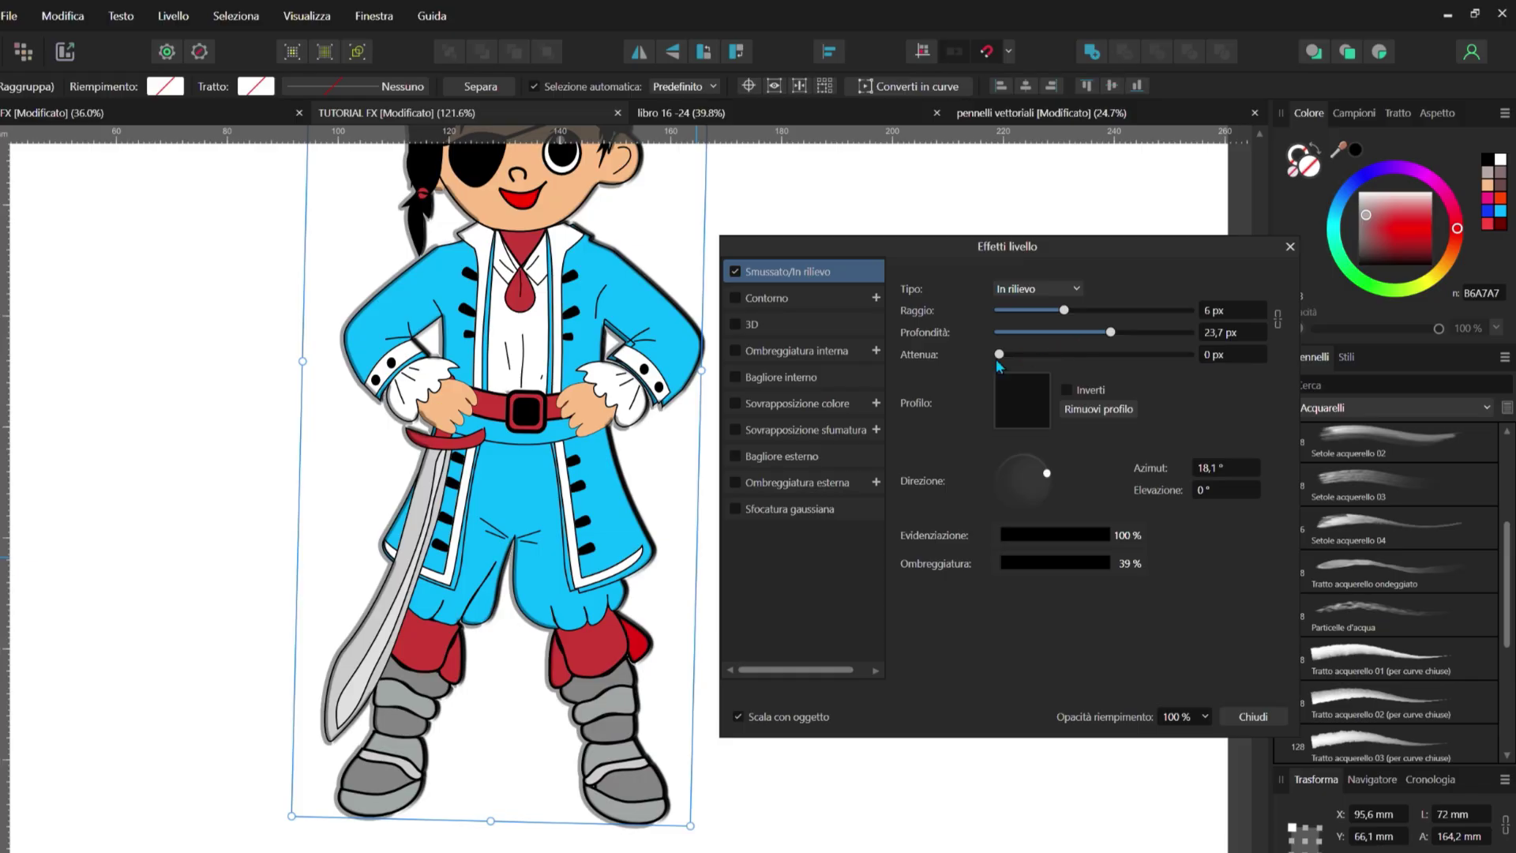
# Step: Soften the emboss edges to 8,1 px and move the effects panel off the pirate
pyautogui.moveTo(998, 355)
pyautogui.mouseDown()
pyautogui.moveTo(1120, 355)
pyautogui.moveTo(1098, 354)
pyautogui.mouseUp()
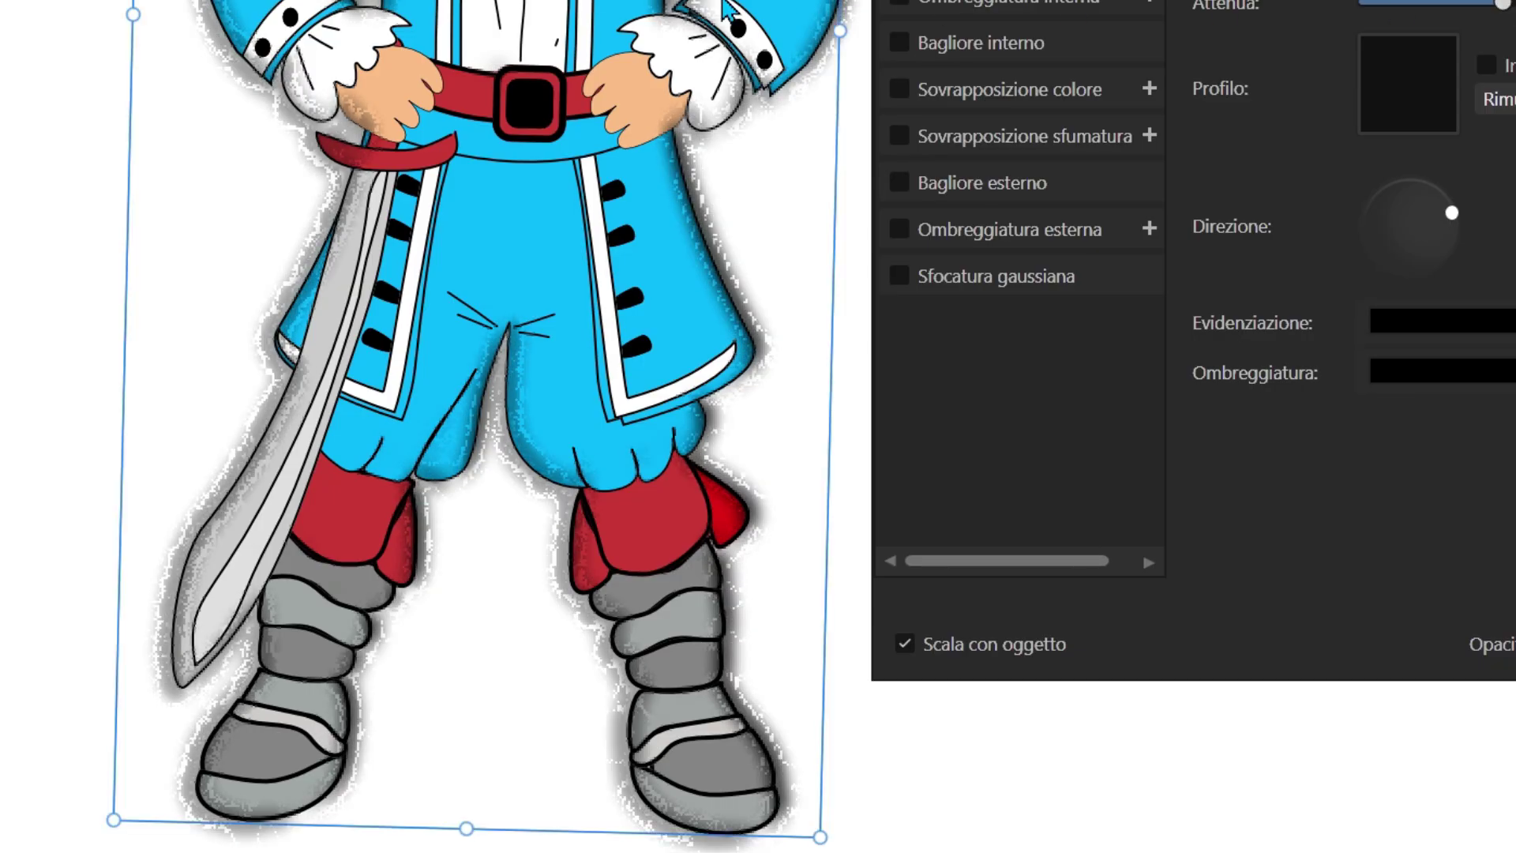
pyautogui.scroll(3, 761, 17)
pyautogui.scroll(2, 758, 51)
pyautogui.scroll(1, 758, 50)
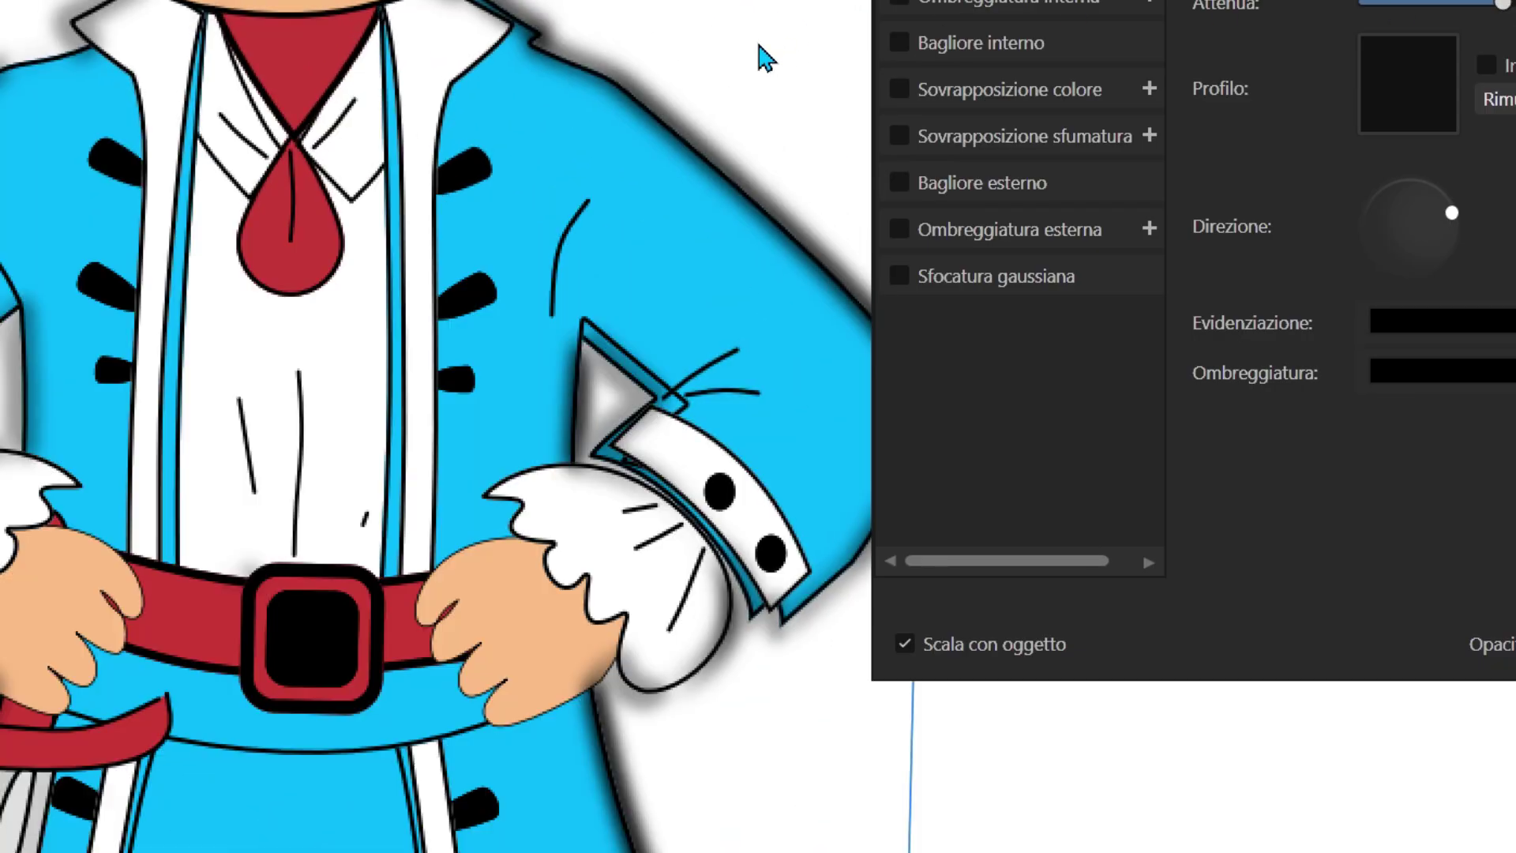
pyautogui.scroll(1, 734, 56)
pyautogui.scroll(-1, 715, 56)
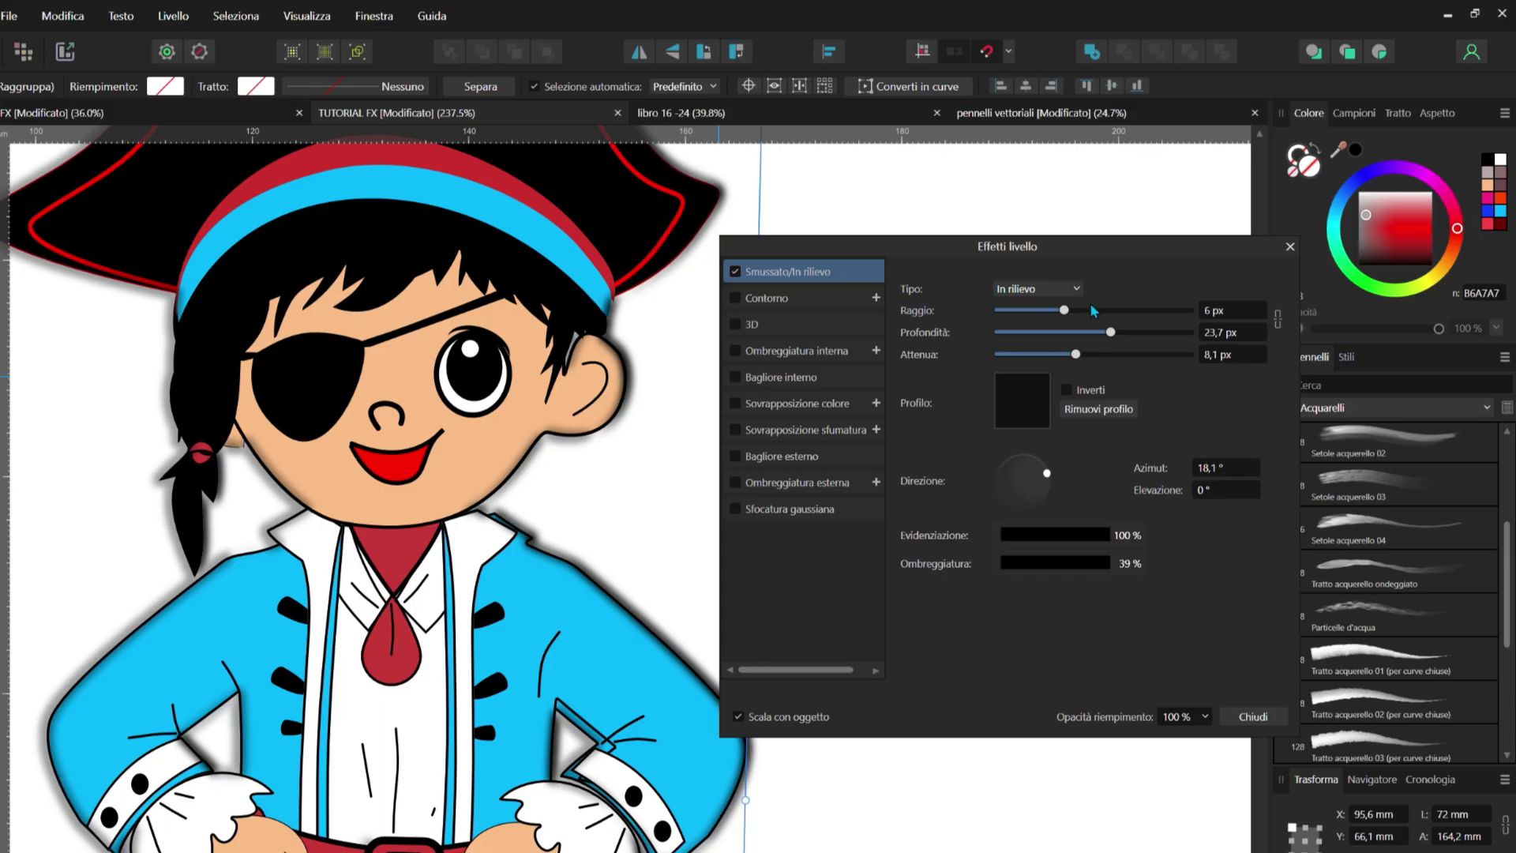
pyautogui.moveTo(1040, 250); pyautogui.dragTo(1175, 258)
pyautogui.scroll(-1, 723, 363)
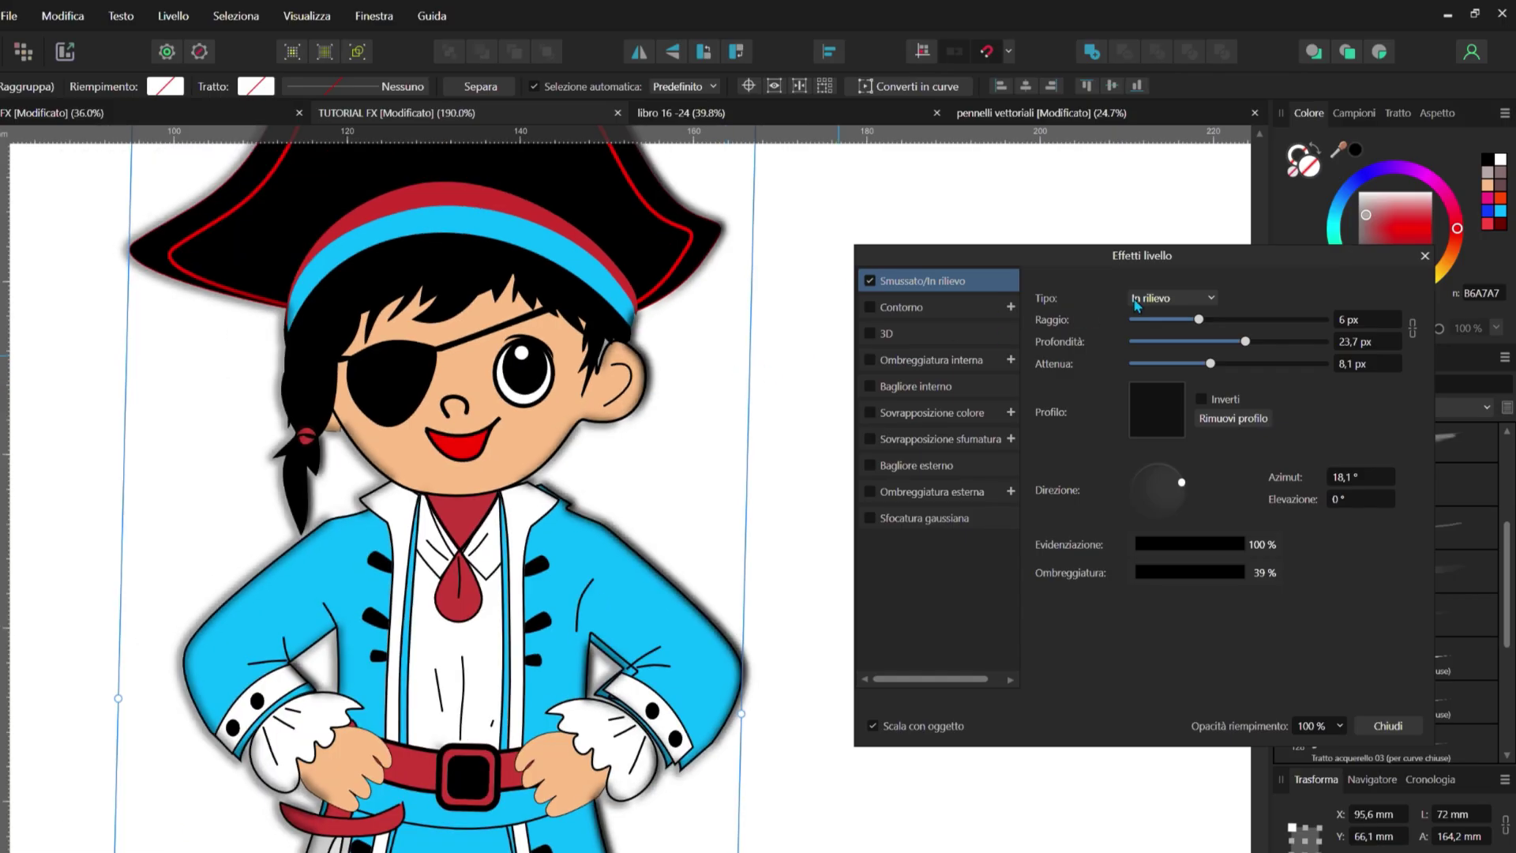
pyautogui.scroll(-1, 741, 371)
pyautogui.scroll(-1, 741, 372)
pyautogui.scroll(-1, 758, 359)
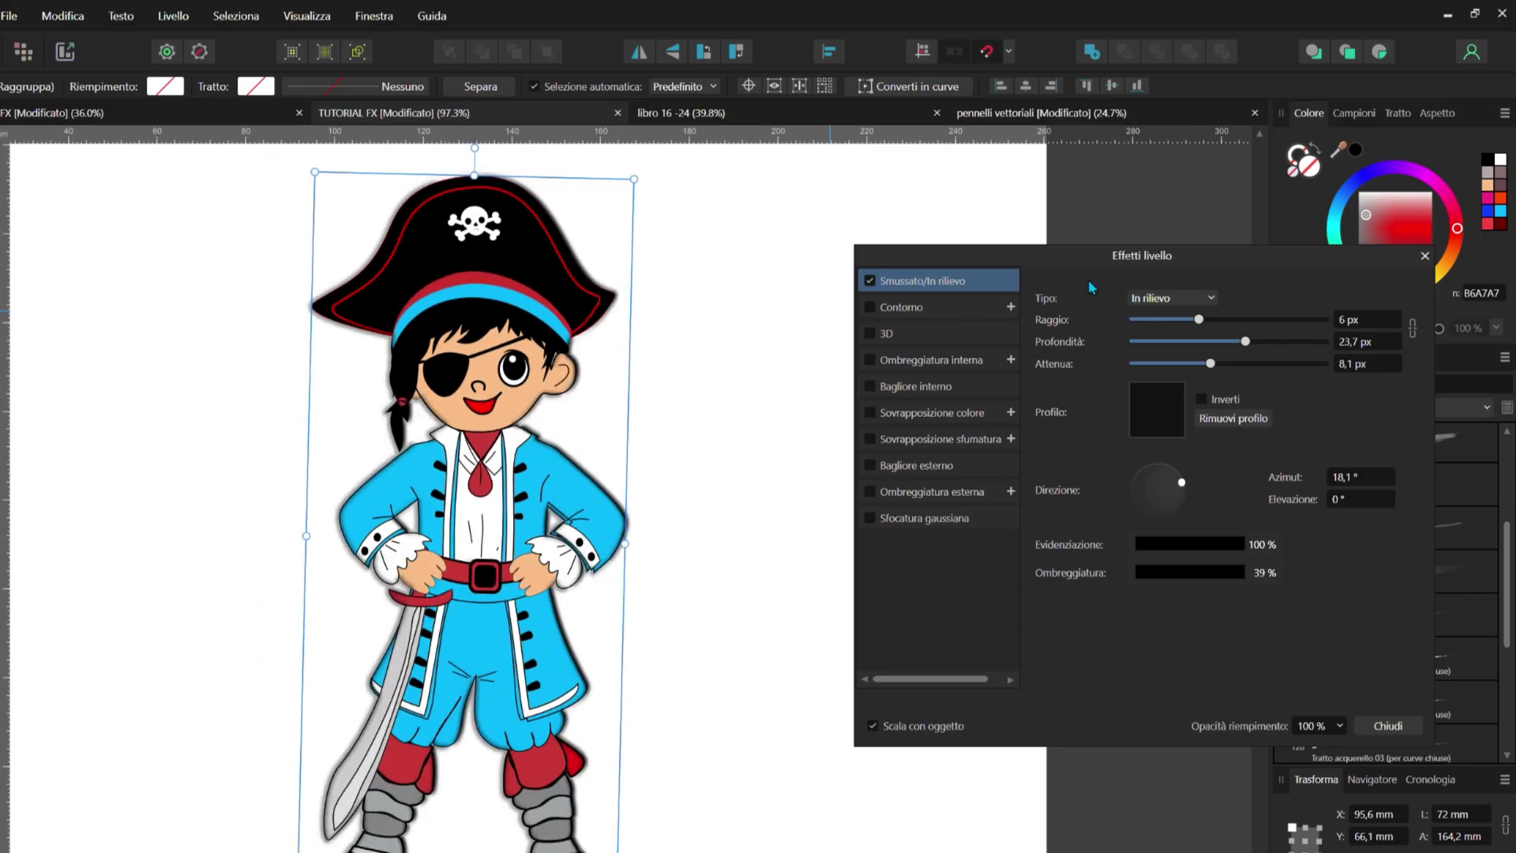
pyautogui.scroll(-1, 769, 348)
# Step: Try the inner and outer bevel types and lower the softening slightly
pyautogui.click(1156, 299)
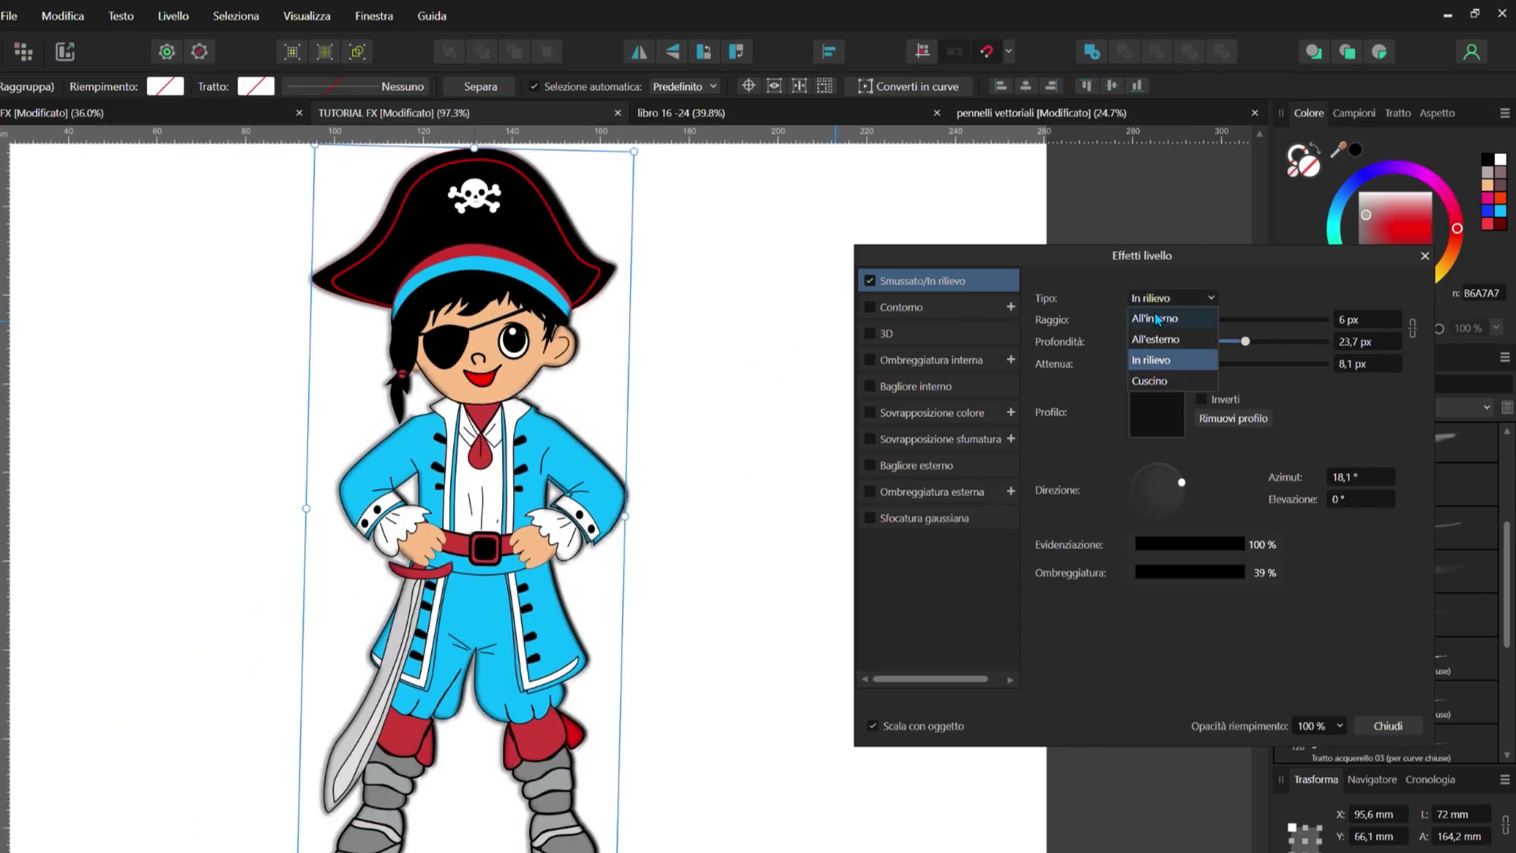
pyautogui.click(1159, 319)
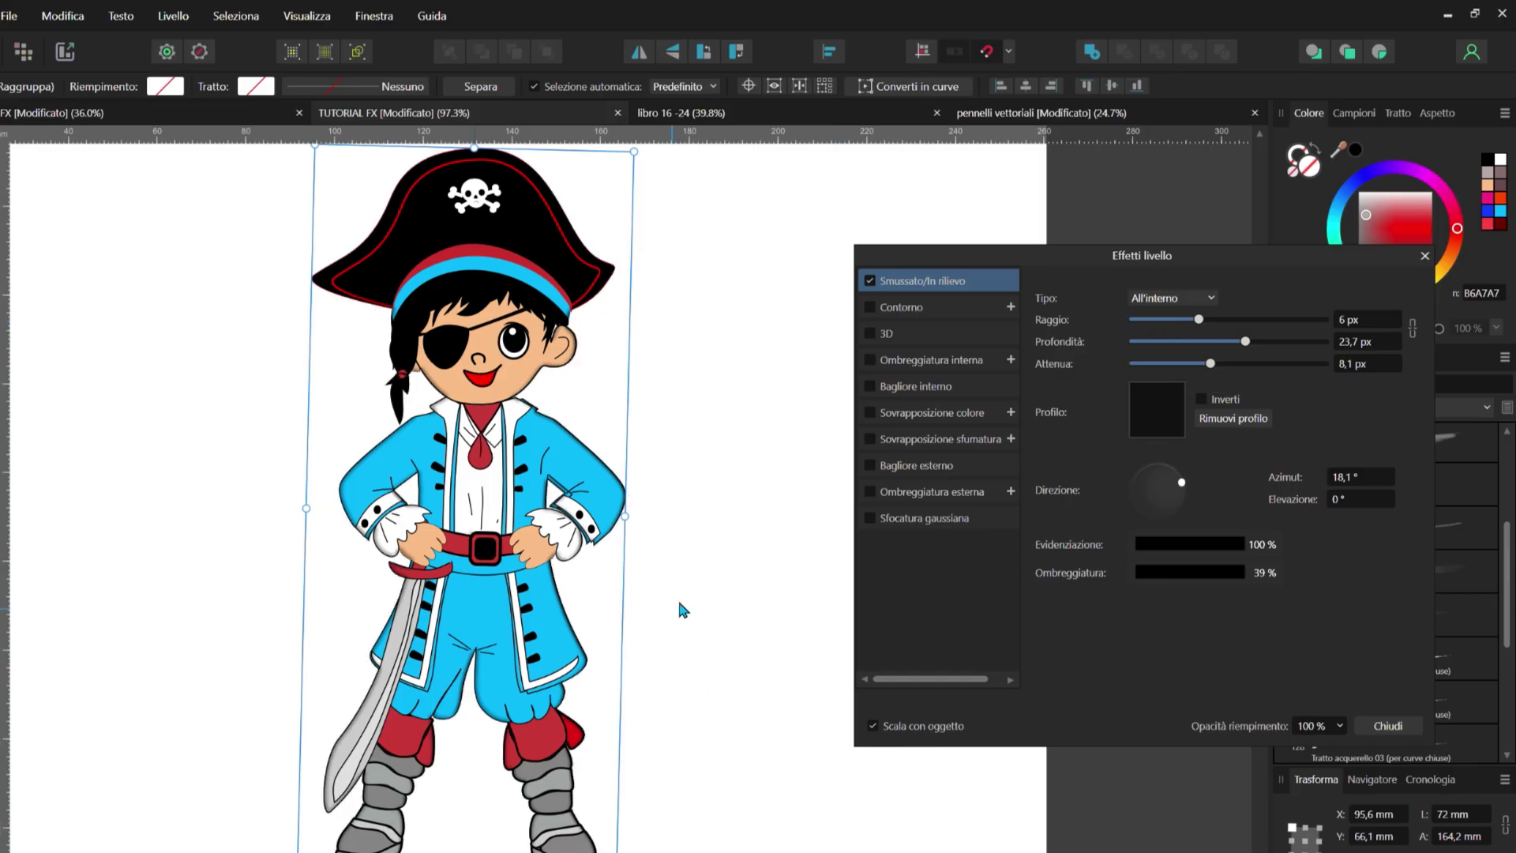
pyautogui.scroll(1, 722, 636)
pyautogui.scroll(1, 475, 746)
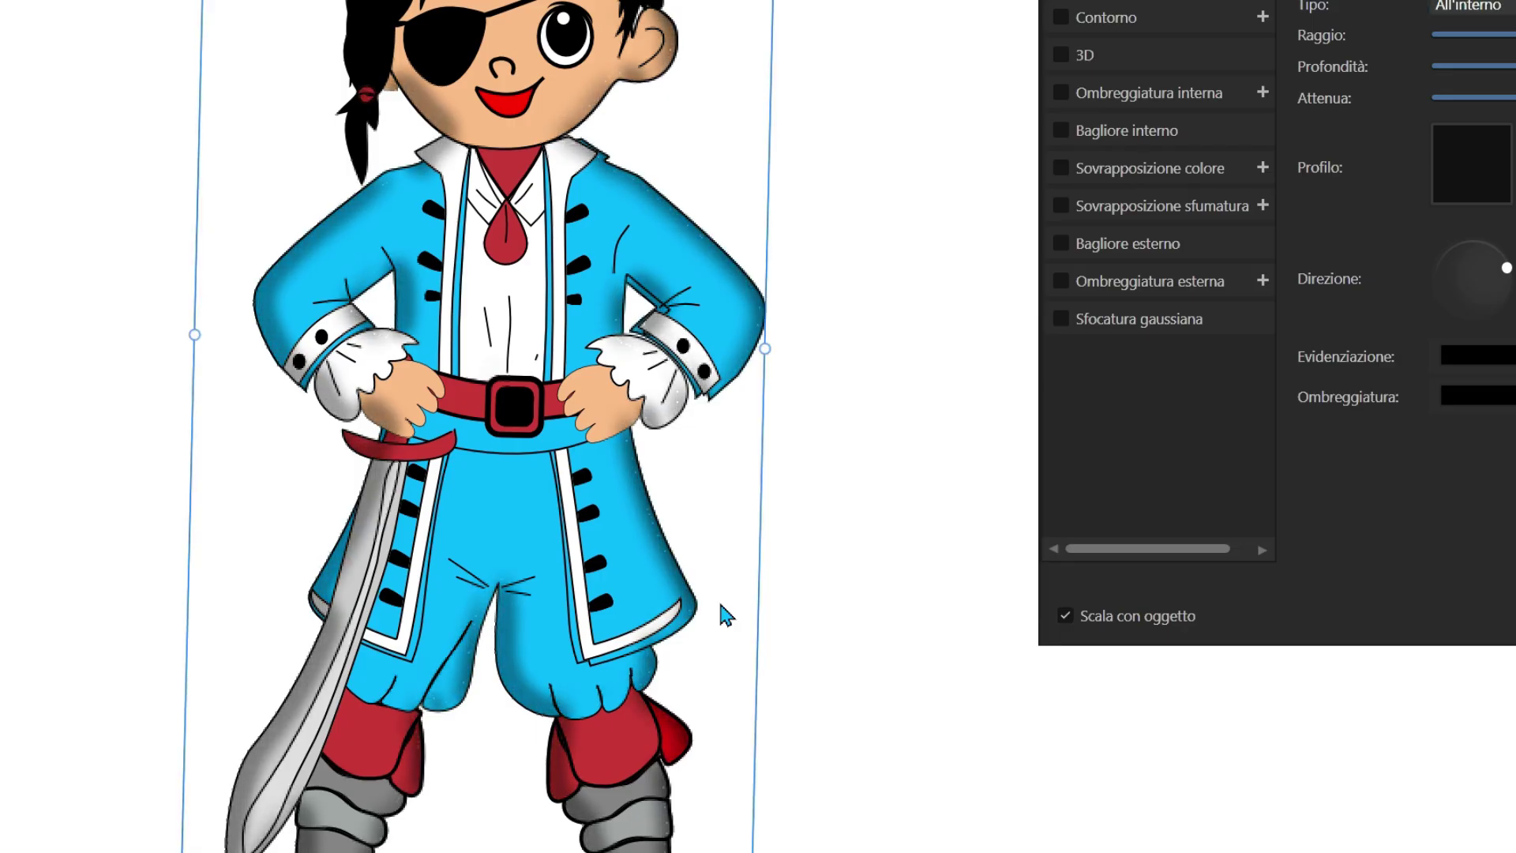
pyautogui.scroll(-3, 515, 420)
pyautogui.scroll(4, 623, 420)
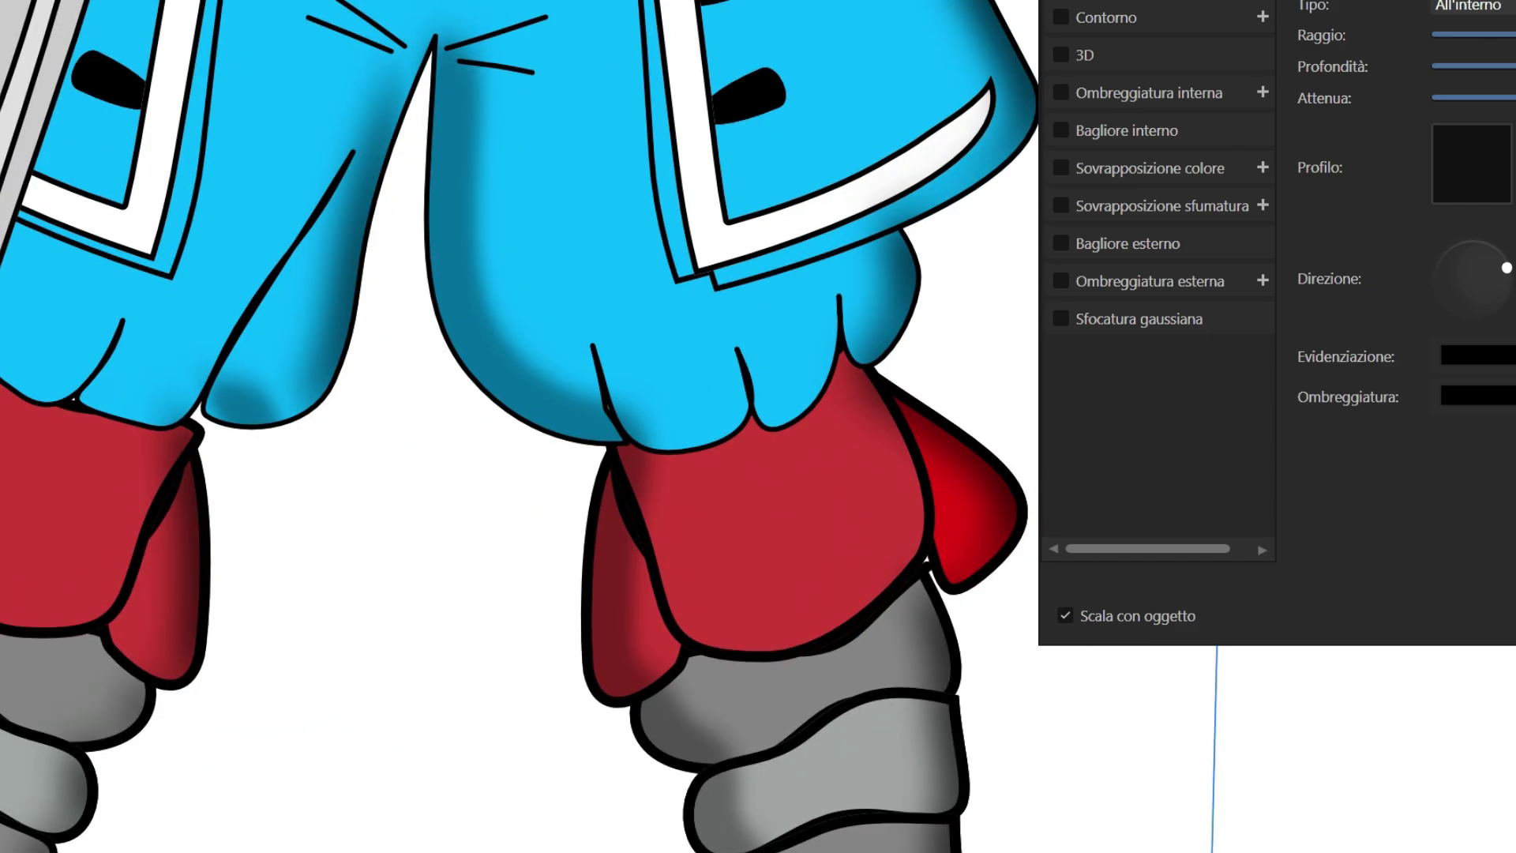
pyautogui.scroll(-3, 600, 391)
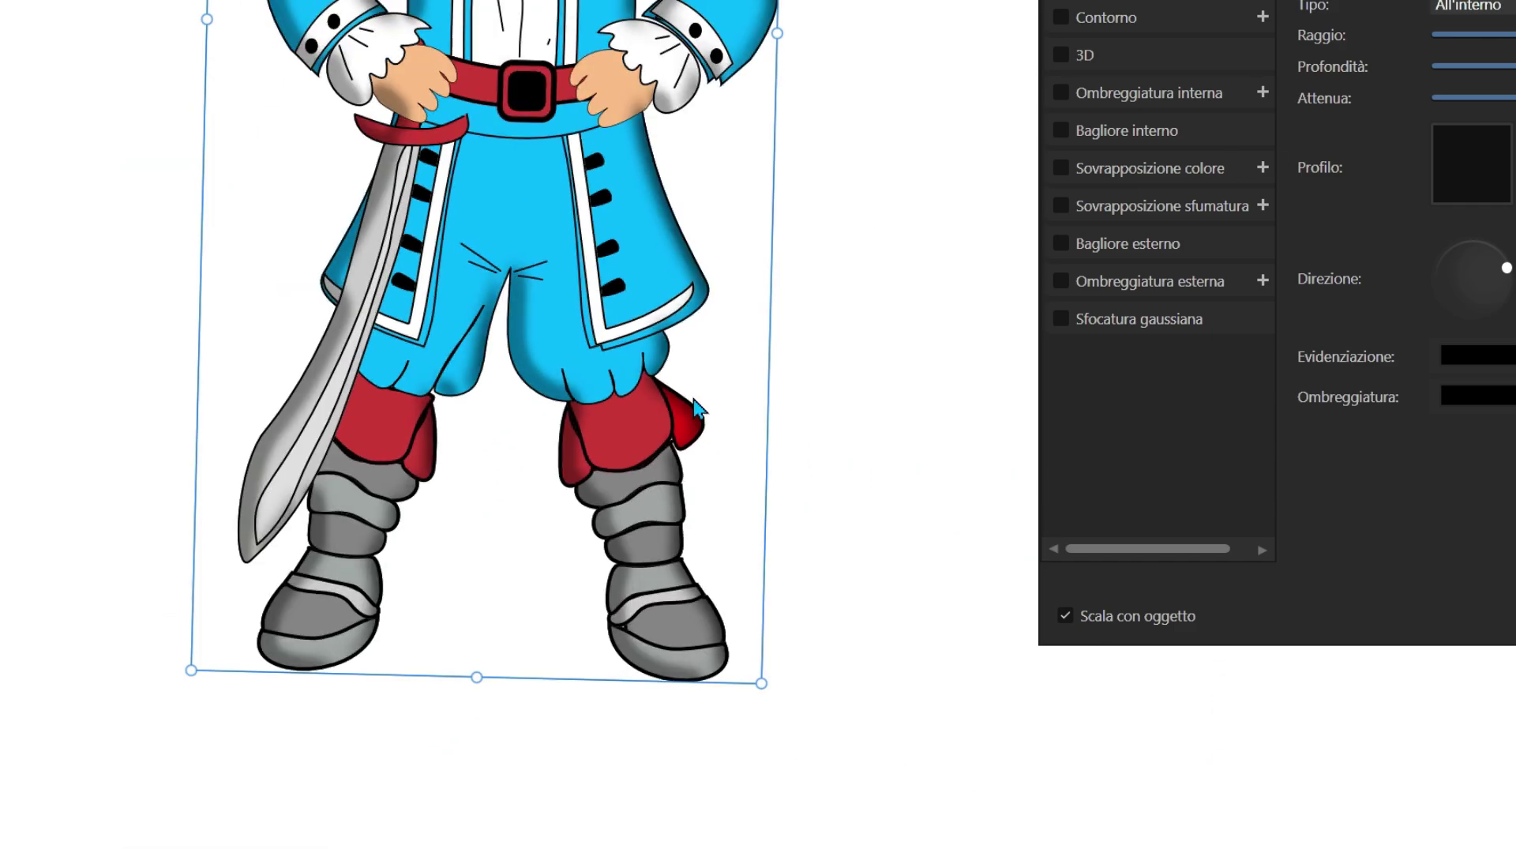
pyautogui.click(1223, 229)
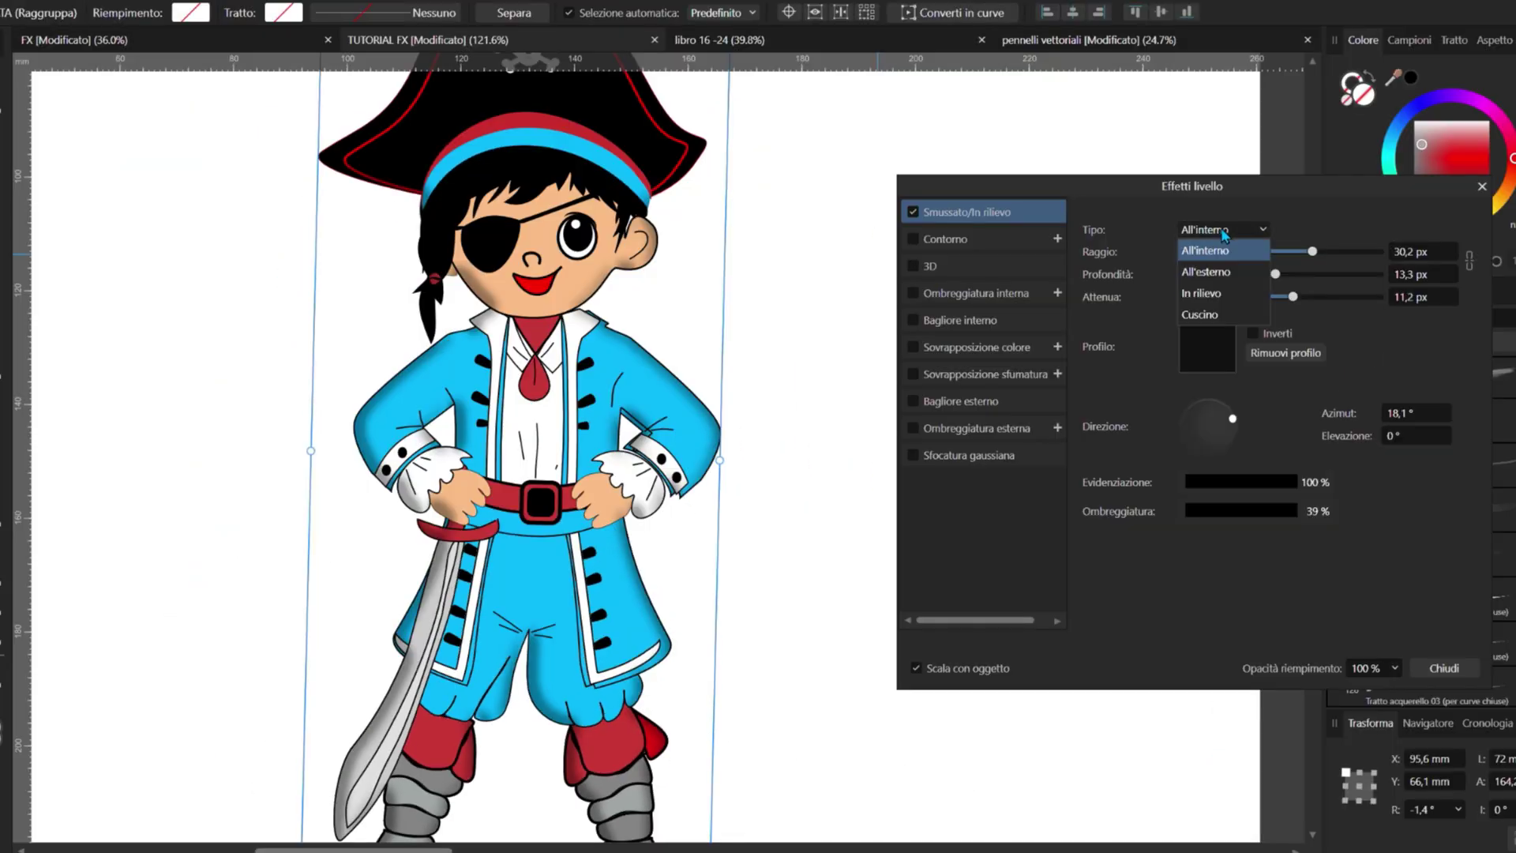
pyautogui.click(1216, 272)
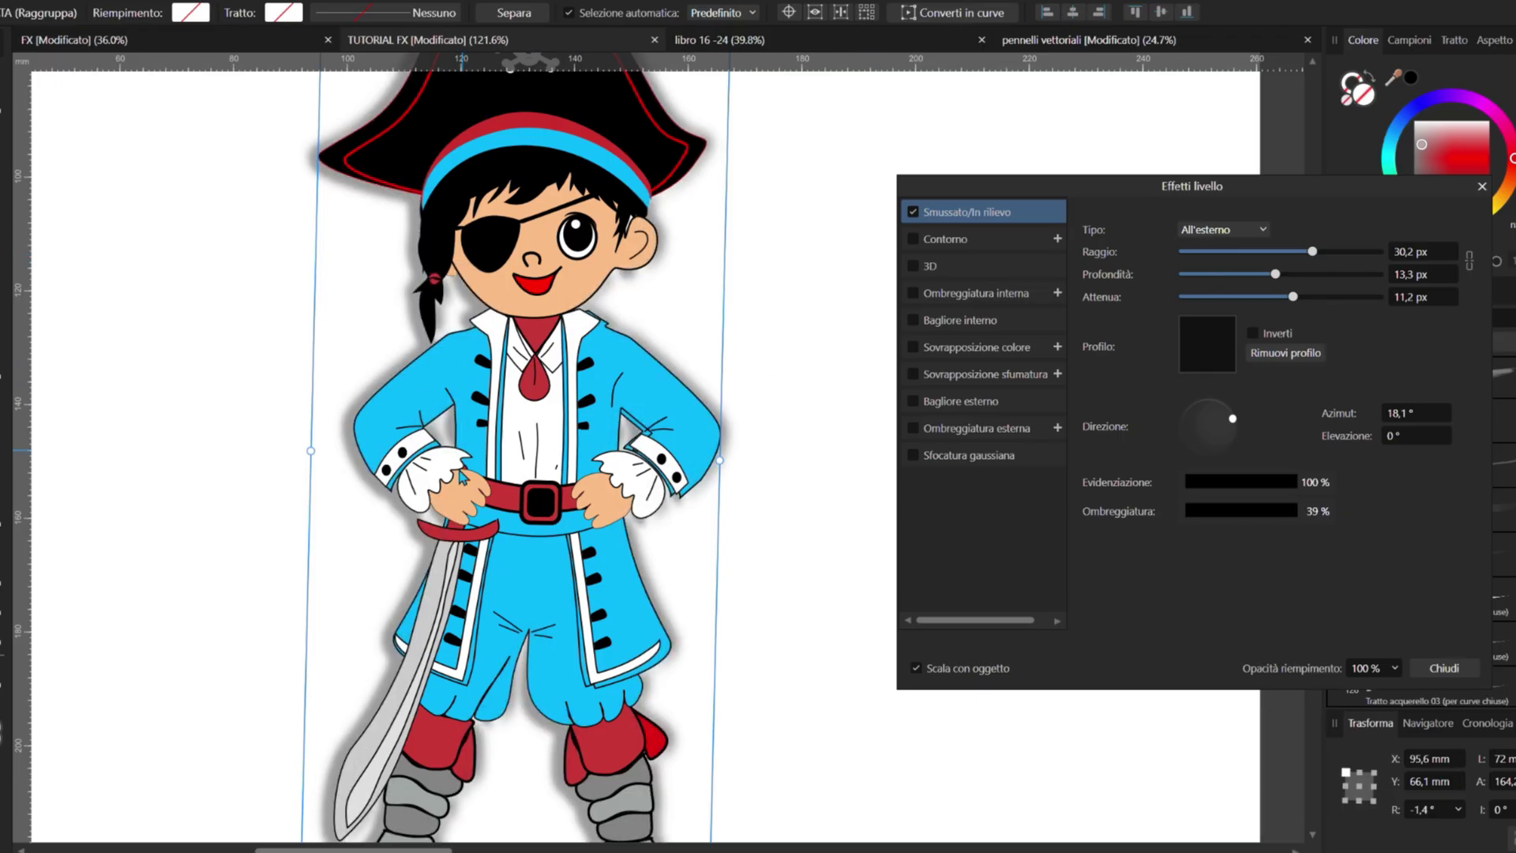
pyautogui.scroll(-3, 461, 477)
pyautogui.scroll(2, 703, 569)
pyautogui.scroll(2, 658, 351)
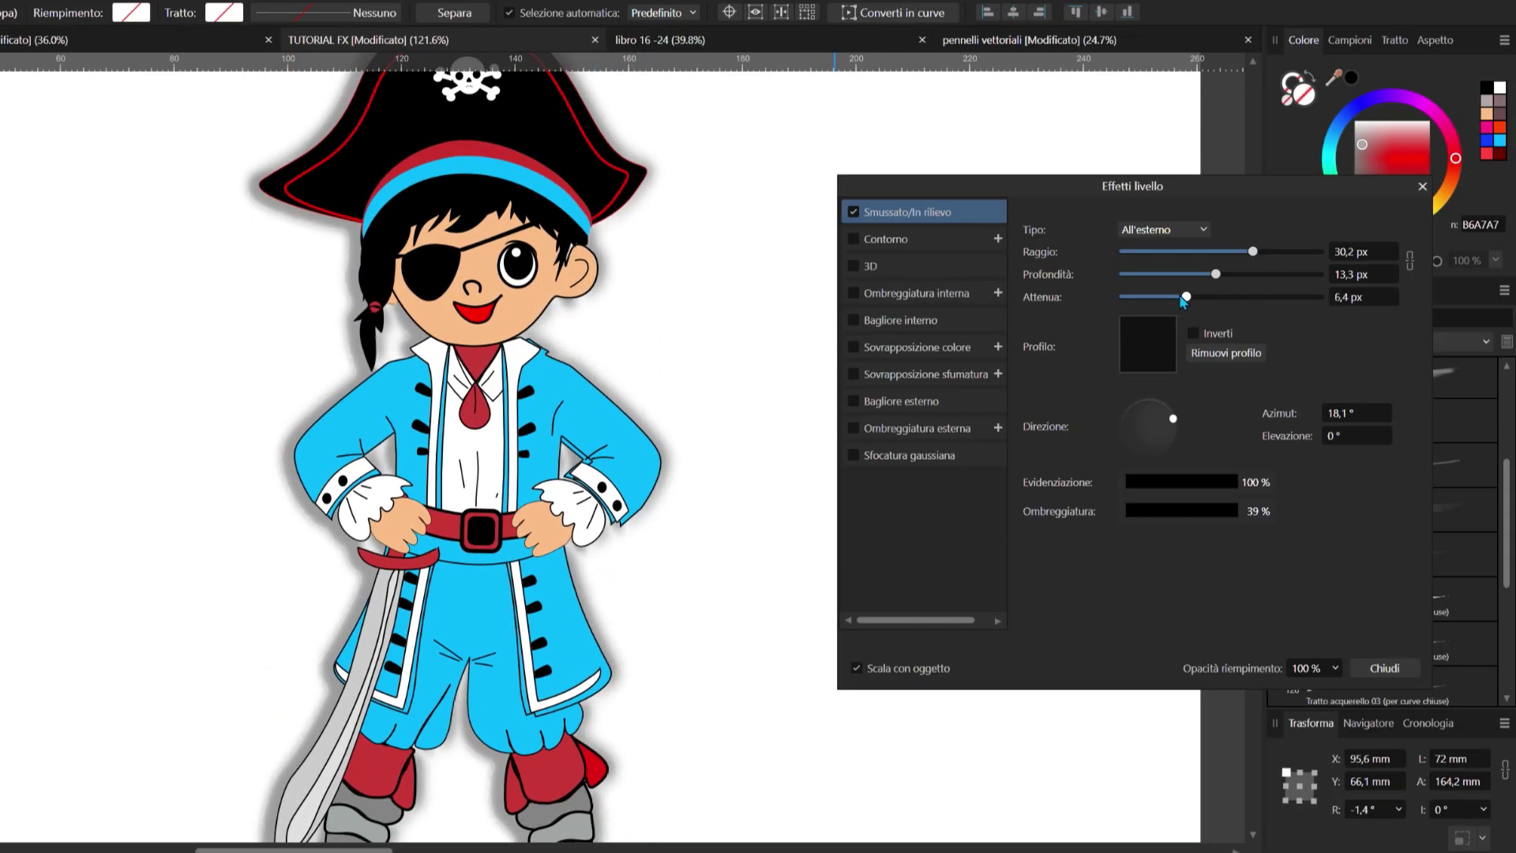
pyautogui.moveTo(1233, 297); pyautogui.dragTo(1222, 296)
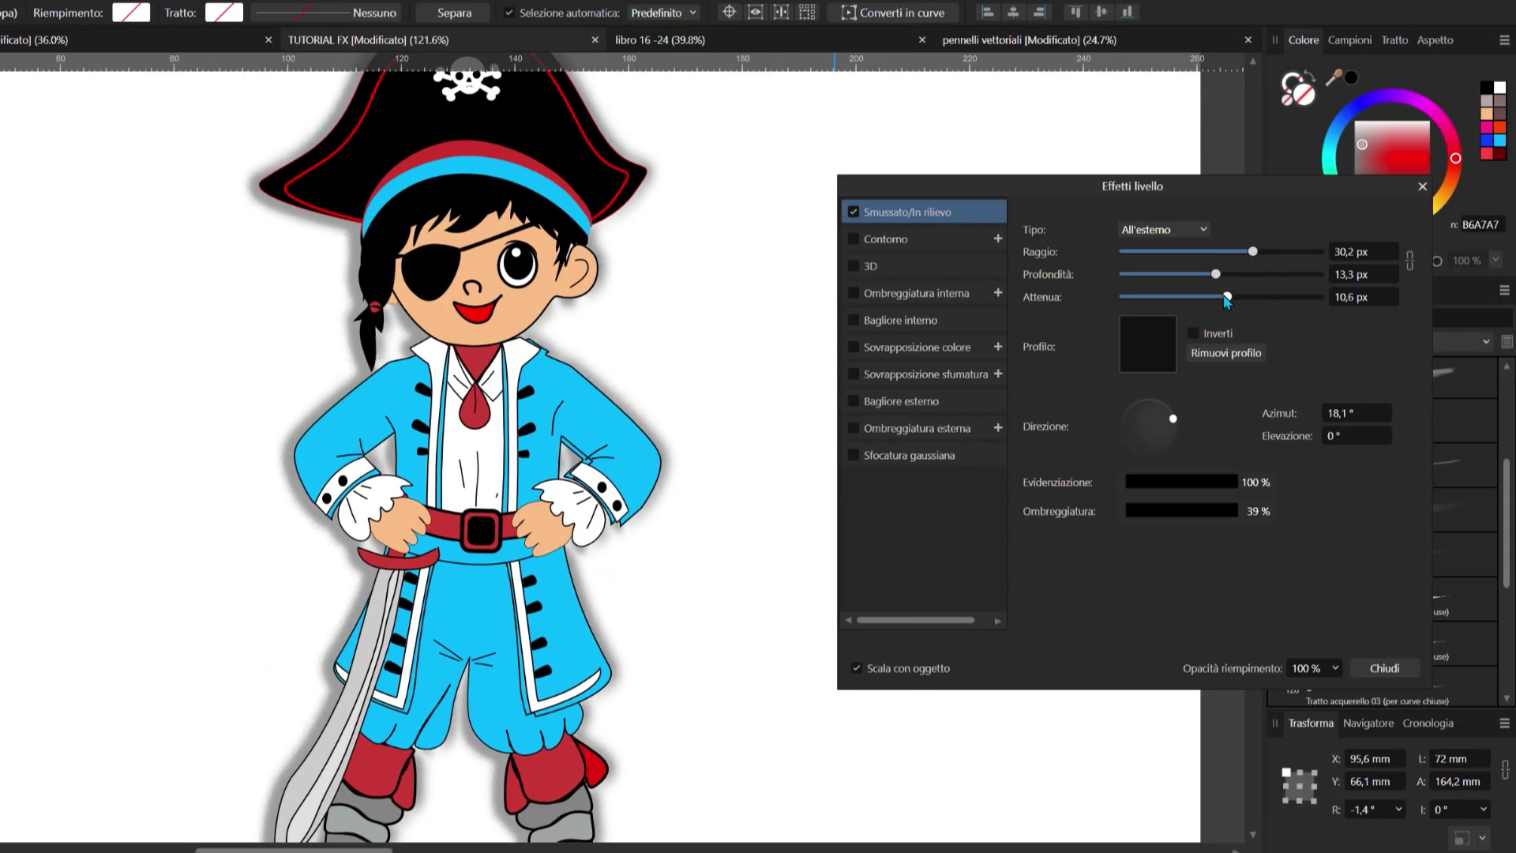
# Step: Set the bevel to Cuscino with radius 20,9 px and softening 5,6 px, inversion off
pyautogui.click(1167, 229)
pyautogui.click(1163, 291)
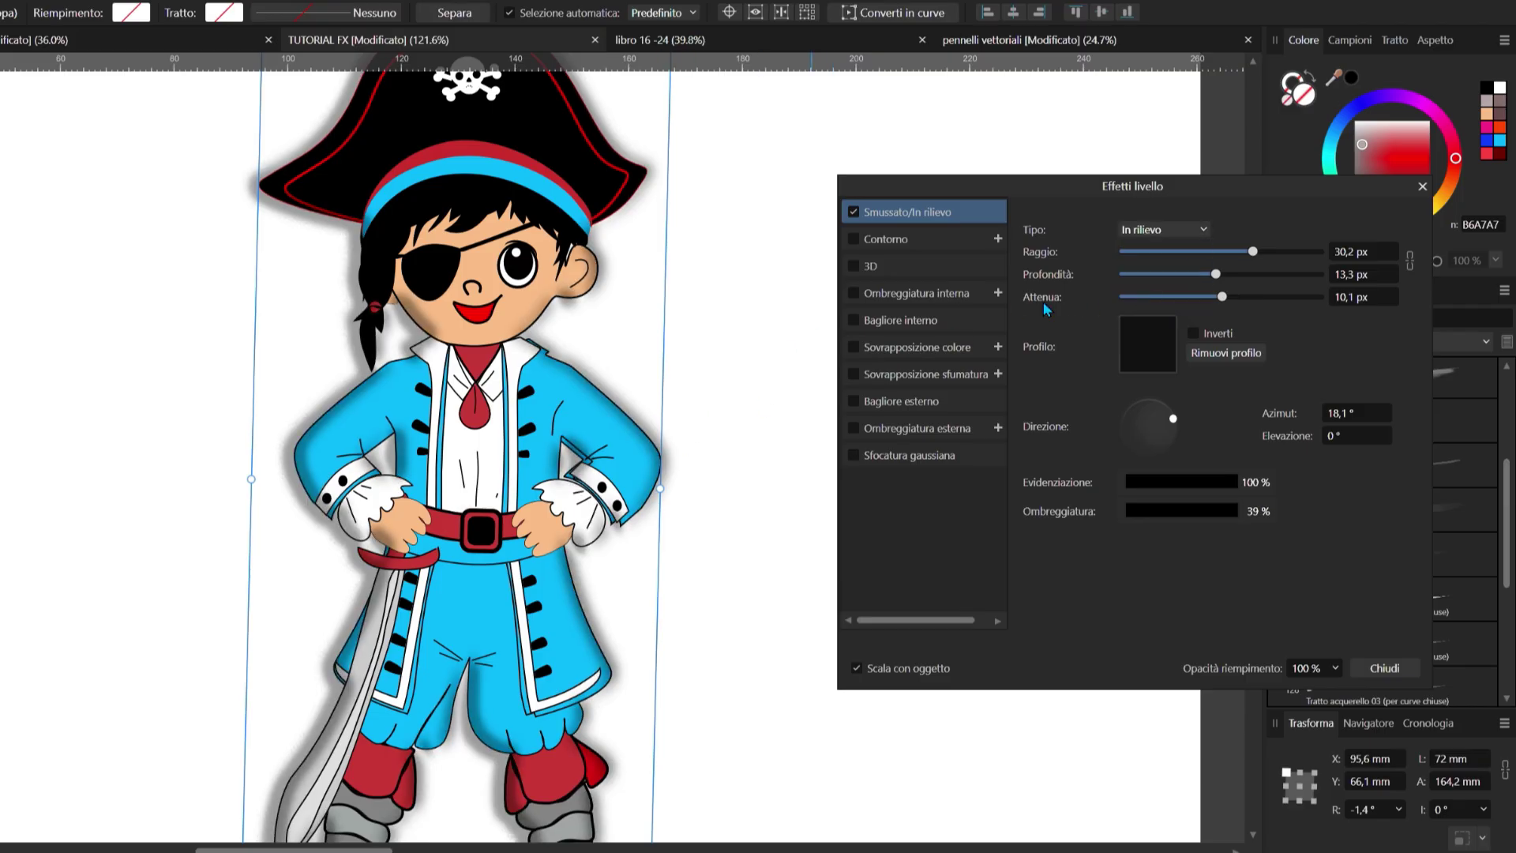
pyautogui.click(1180, 230)
pyautogui.click(1152, 316)
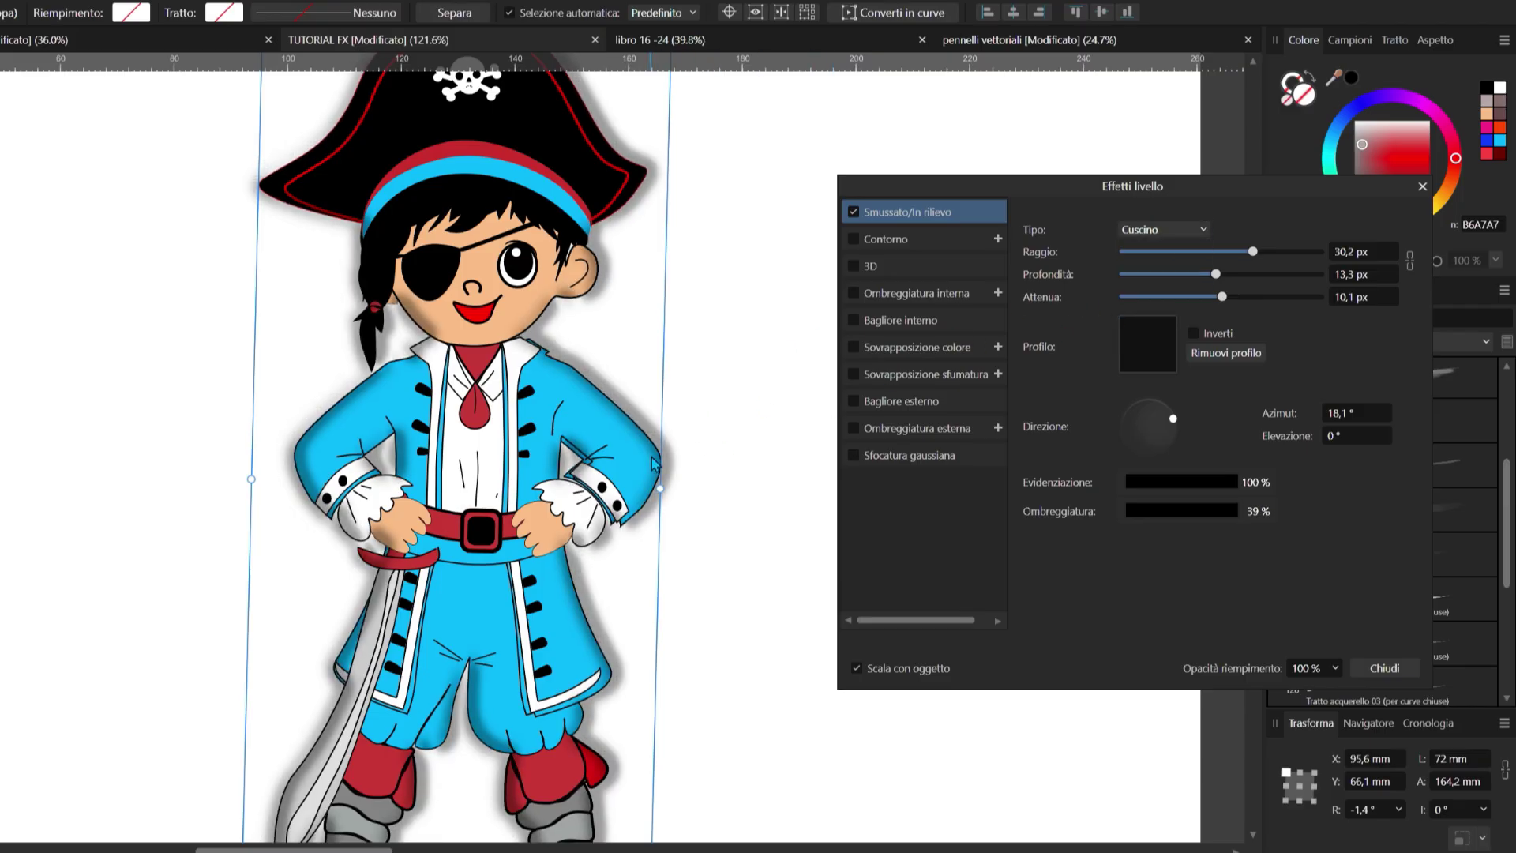
pyautogui.scroll(-2, 651, 458)
pyautogui.scroll(-2, 652, 461)
pyautogui.scroll(3, 652, 462)
pyautogui.click(1193, 333)
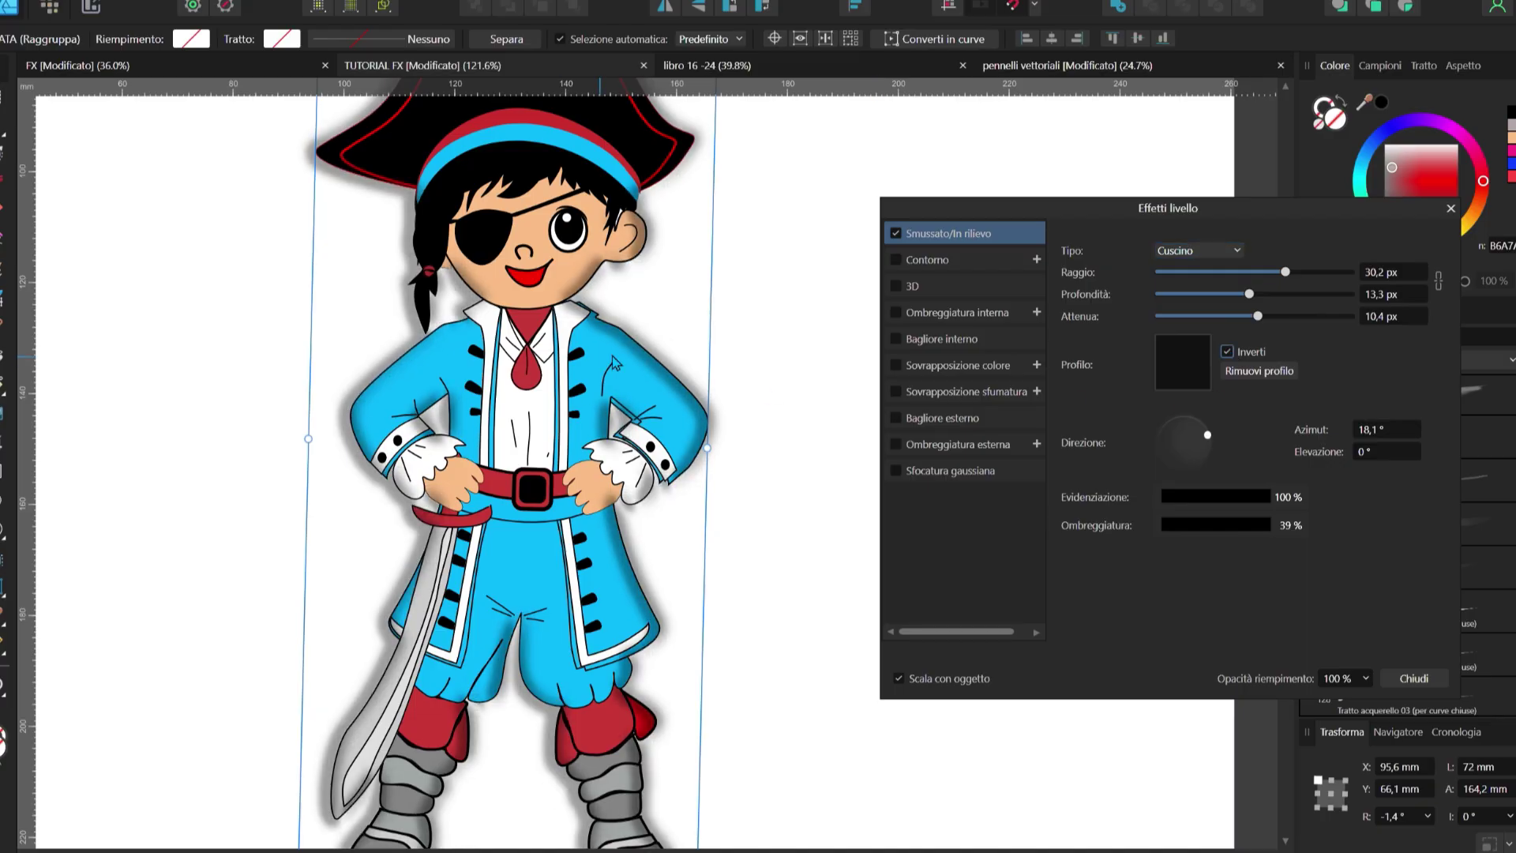
pyautogui.scroll(-1, 592, 473)
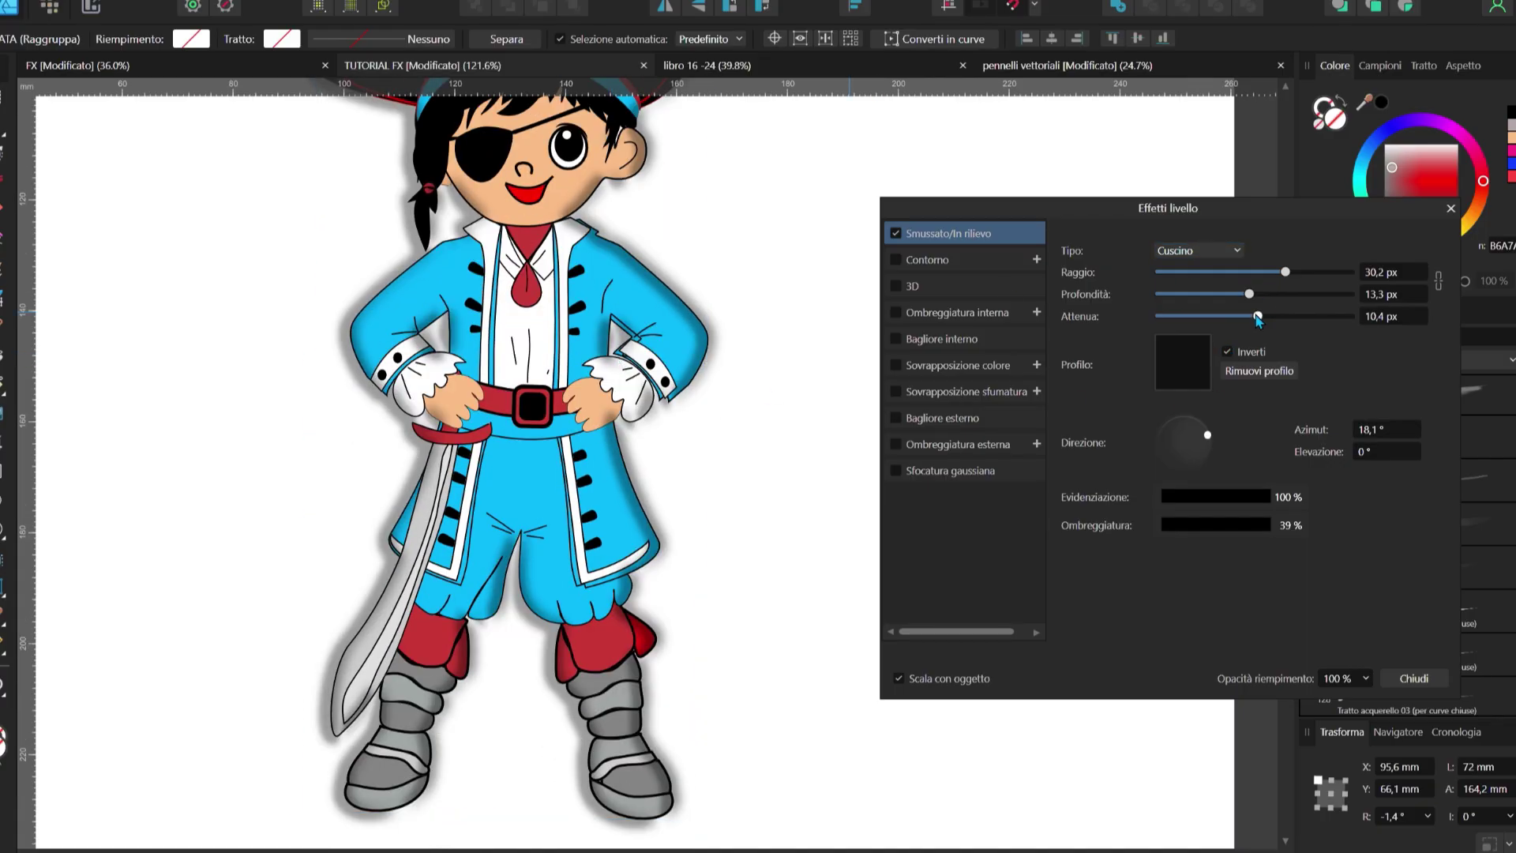
pyautogui.moveTo(1257, 316); pyautogui.dragTo(1212, 316)
pyautogui.click(1265, 271)
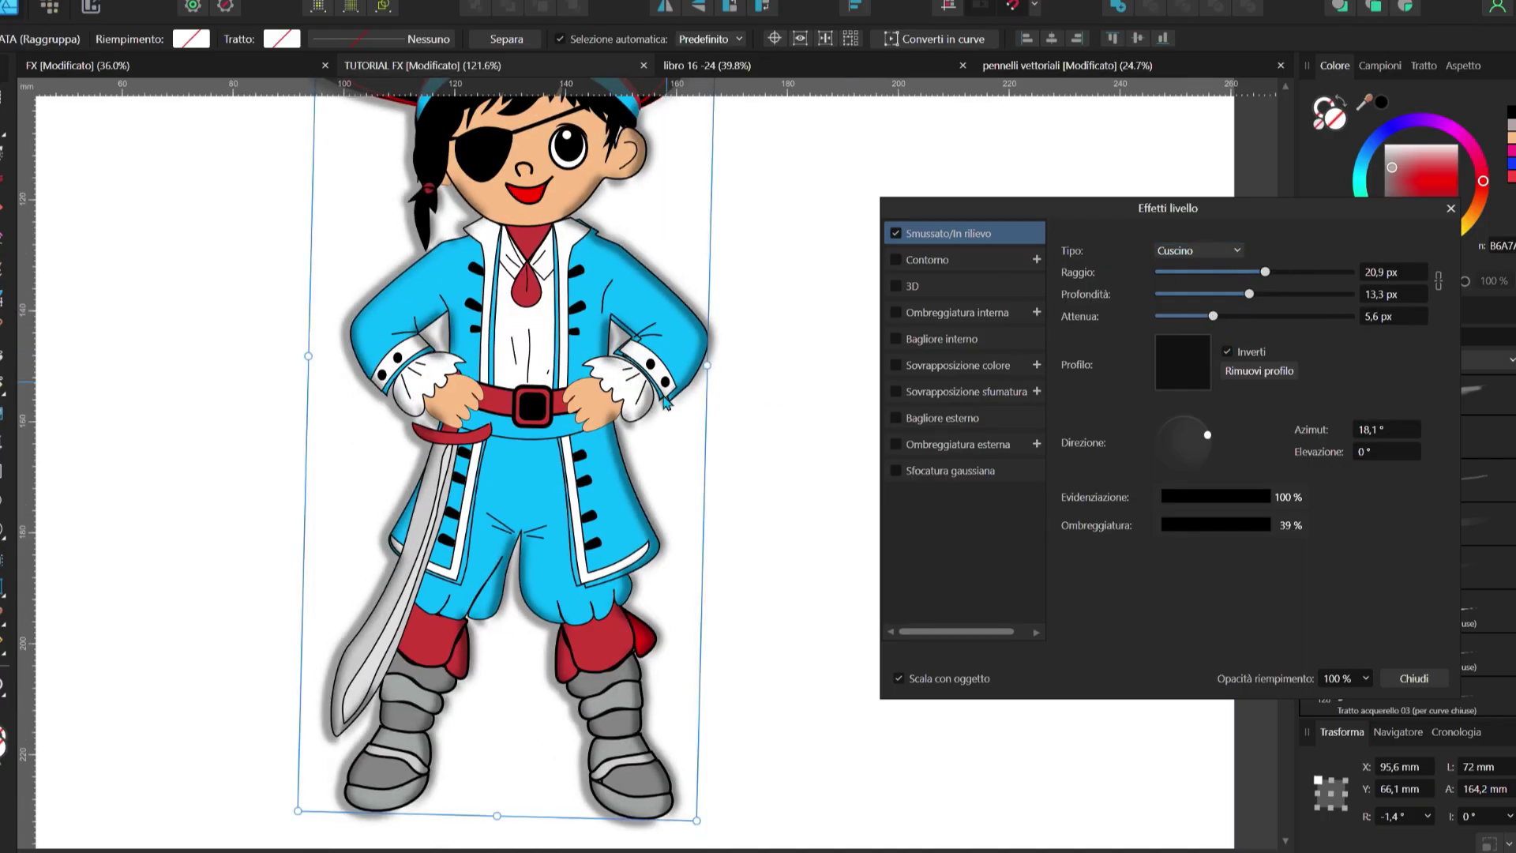
pyautogui.click(1227, 352)
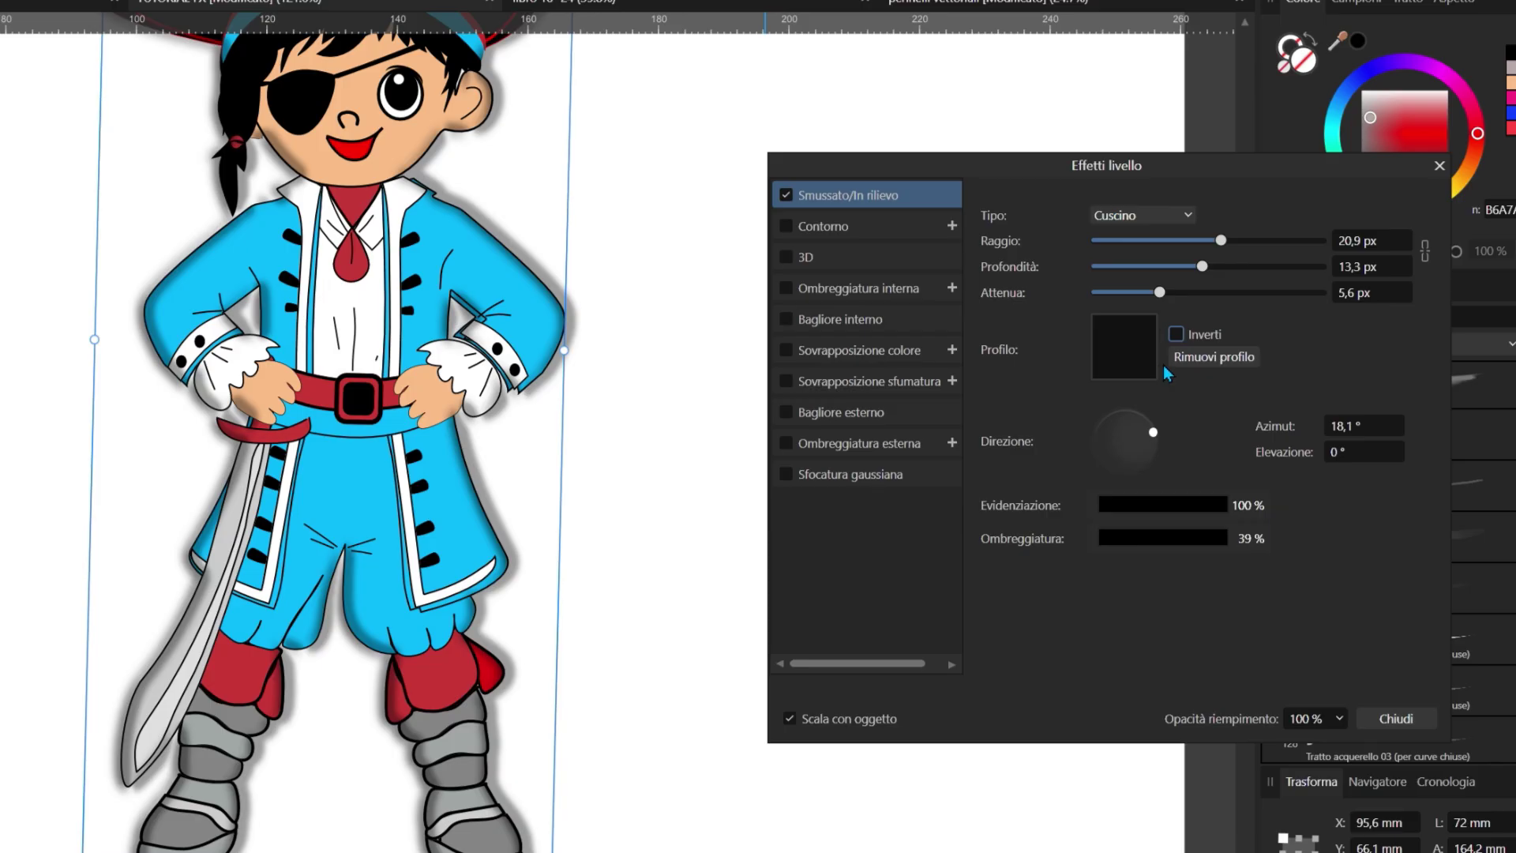
# Step: Replace the pillow bevel's linear profile with a custom S-shaped curve
pyautogui.click(1108, 353)
pyautogui.click(1140, 649)
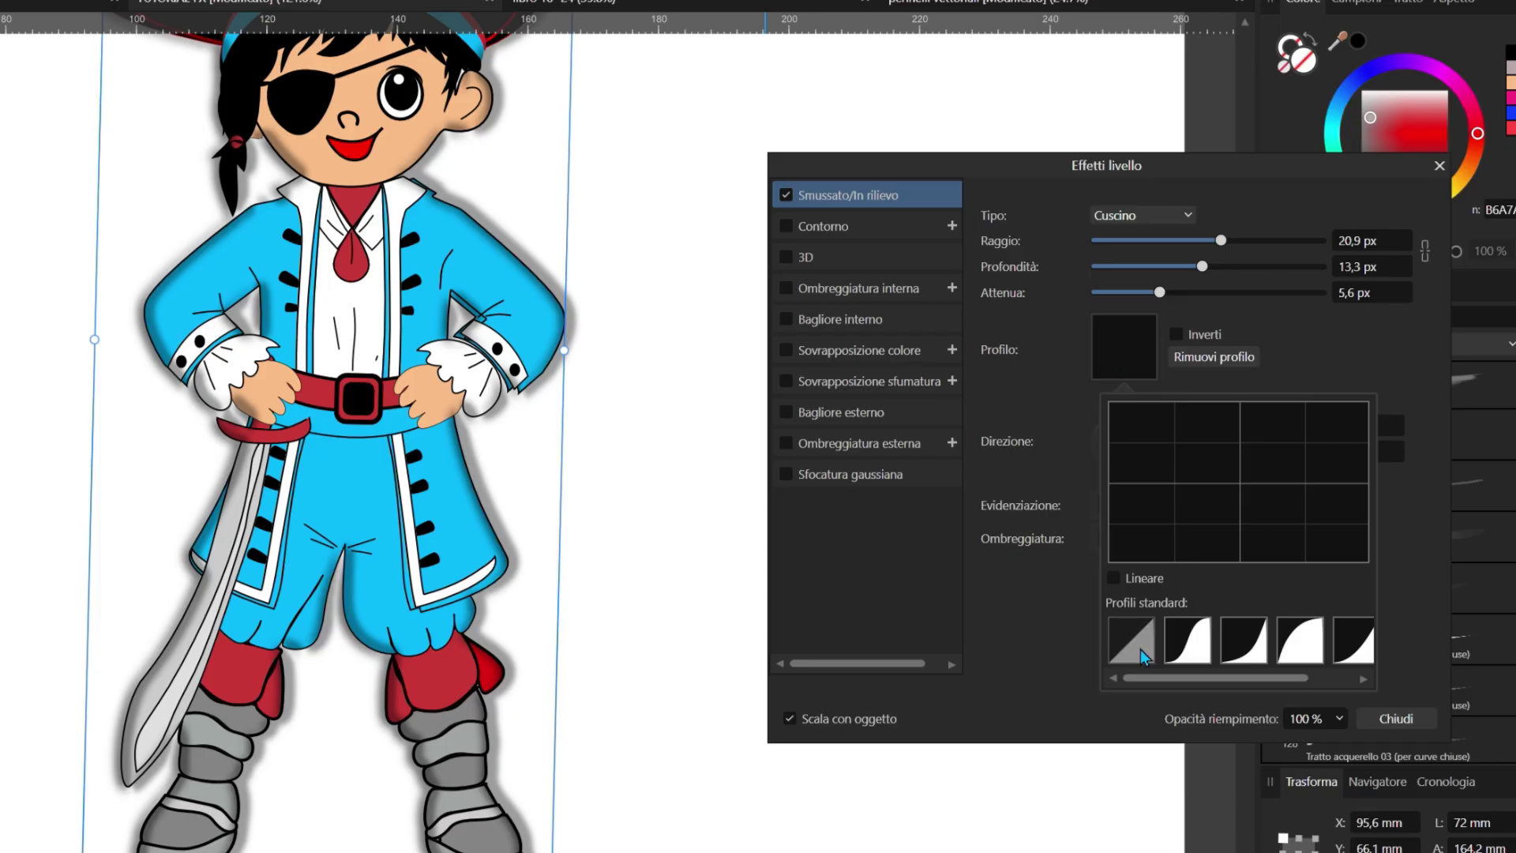
pyautogui.click(1133, 640)
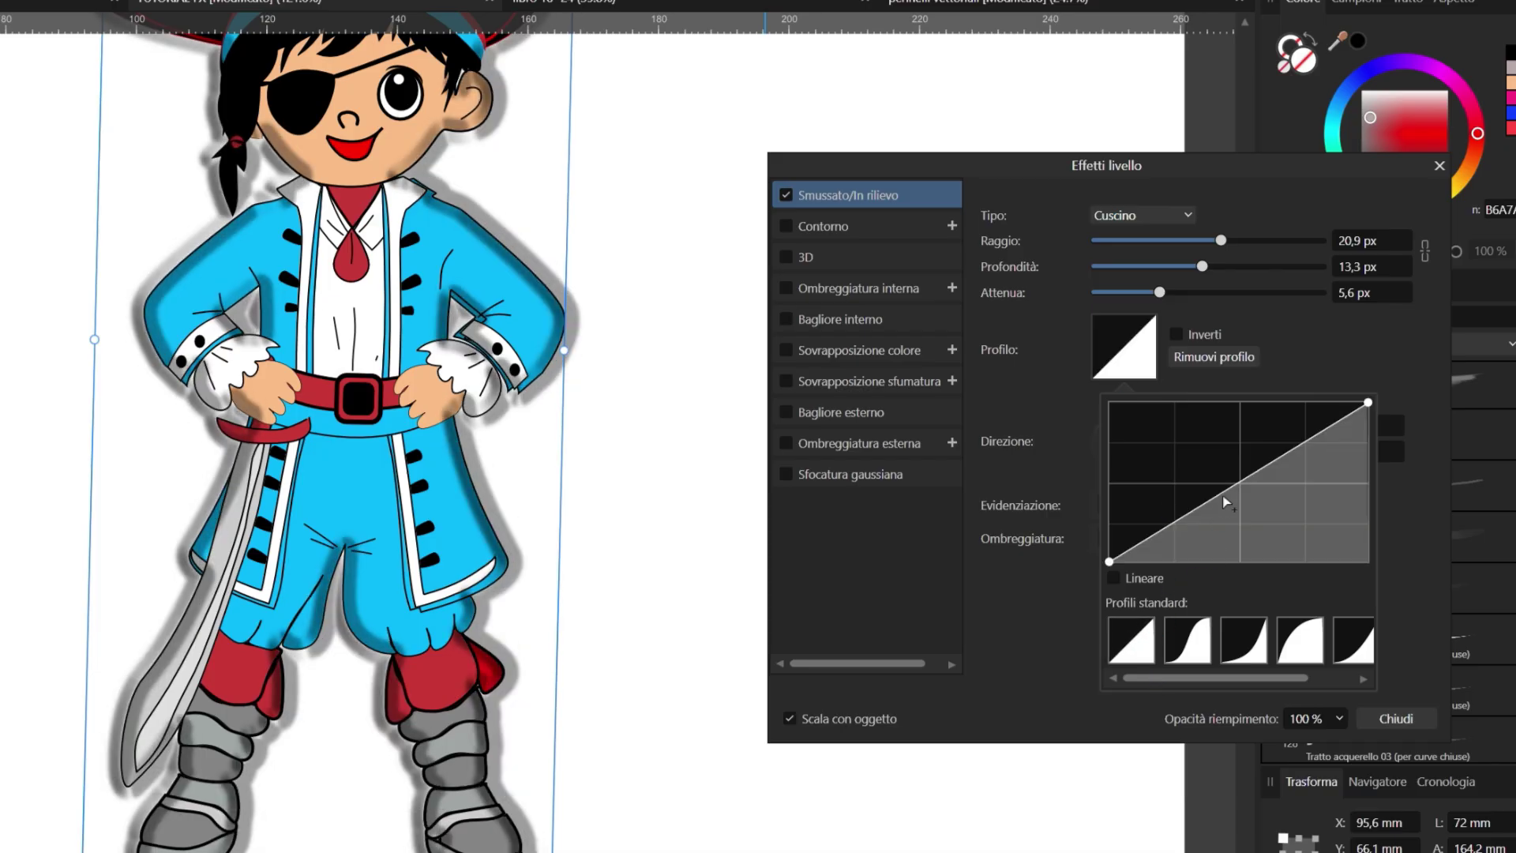
pyautogui.moveTo(1226, 502)
pyautogui.mouseDown()
pyautogui.moveTo(1258, 568)
pyautogui.moveTo(1184, 375)
pyautogui.moveTo(1193, 488)
pyautogui.moveTo(1176, 498)
pyautogui.moveTo(1282, 515)
pyautogui.moveTo(1358, 398)
pyautogui.moveTo(1236, 447)
pyautogui.moveTo(1251, 571)
pyautogui.mouseUp()
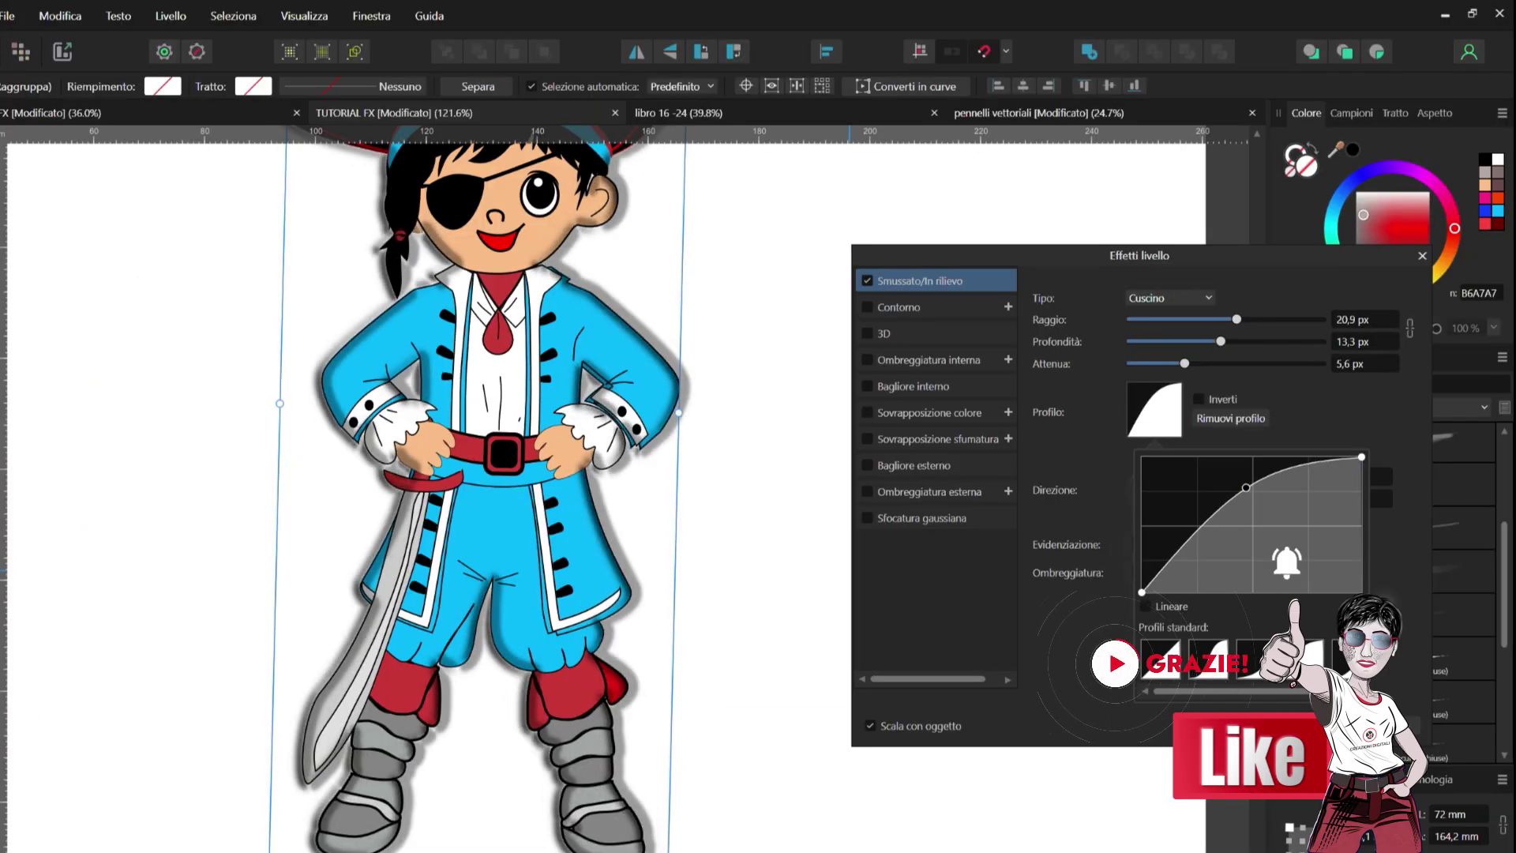
pyautogui.click(1316, 526)
pyautogui.moveTo(1316, 525); pyautogui.dragTo(1260, 501)
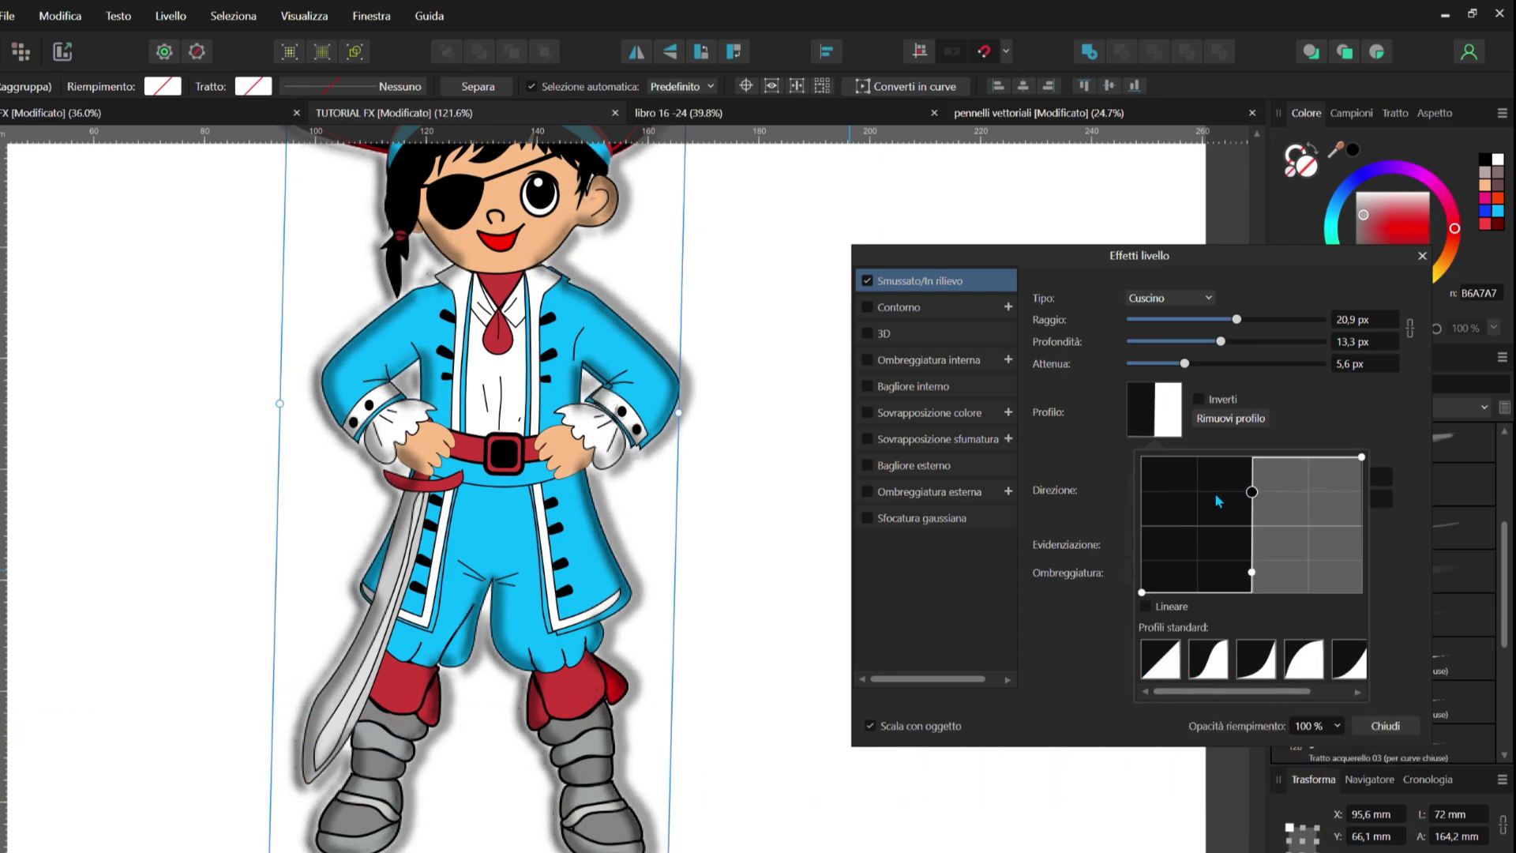
pyautogui.click(1251, 571)
pyautogui.moveTo(1251, 572); pyautogui.dragTo(1207, 521)
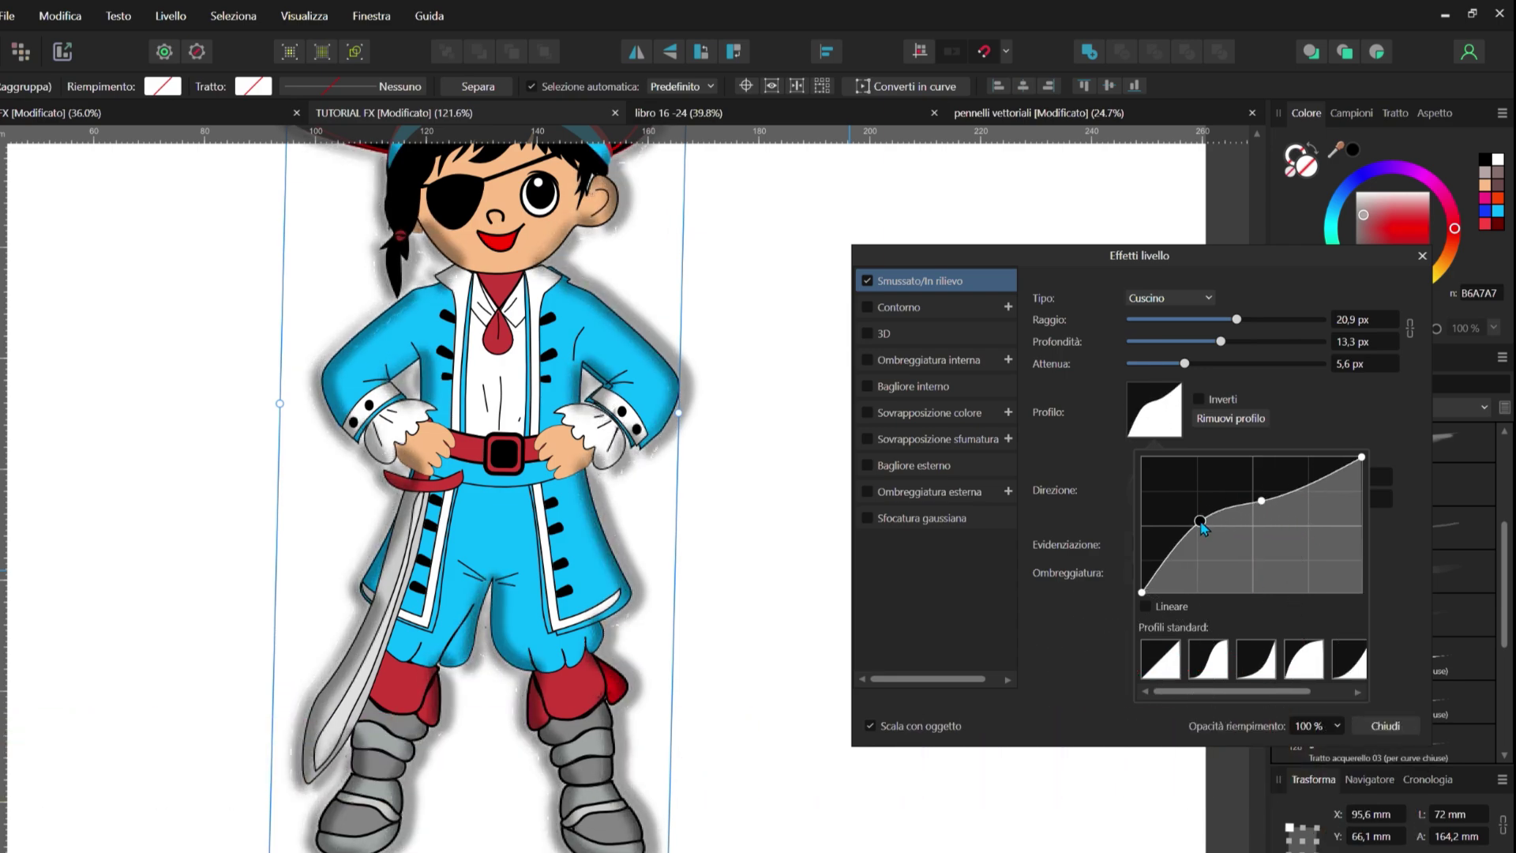
pyautogui.click(1231, 419)
pyautogui.click(1232, 419)
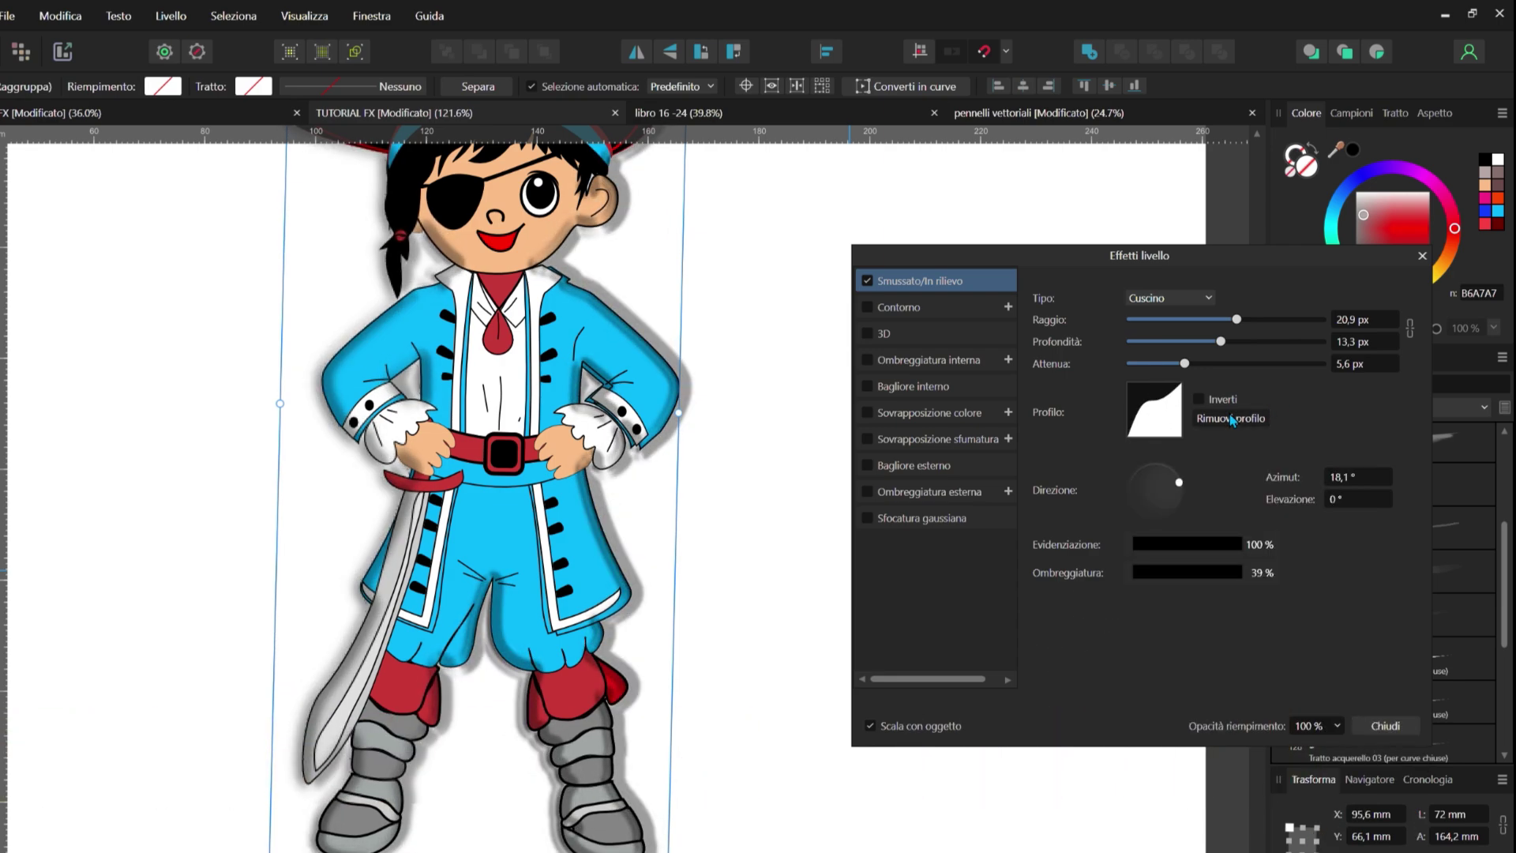
# Step: Aim the bevel light from the upper left at azimuth 154,8°
pyautogui.click(1177, 481)
pyautogui.moveTo(1177, 482); pyautogui.dragTo(1143, 491)
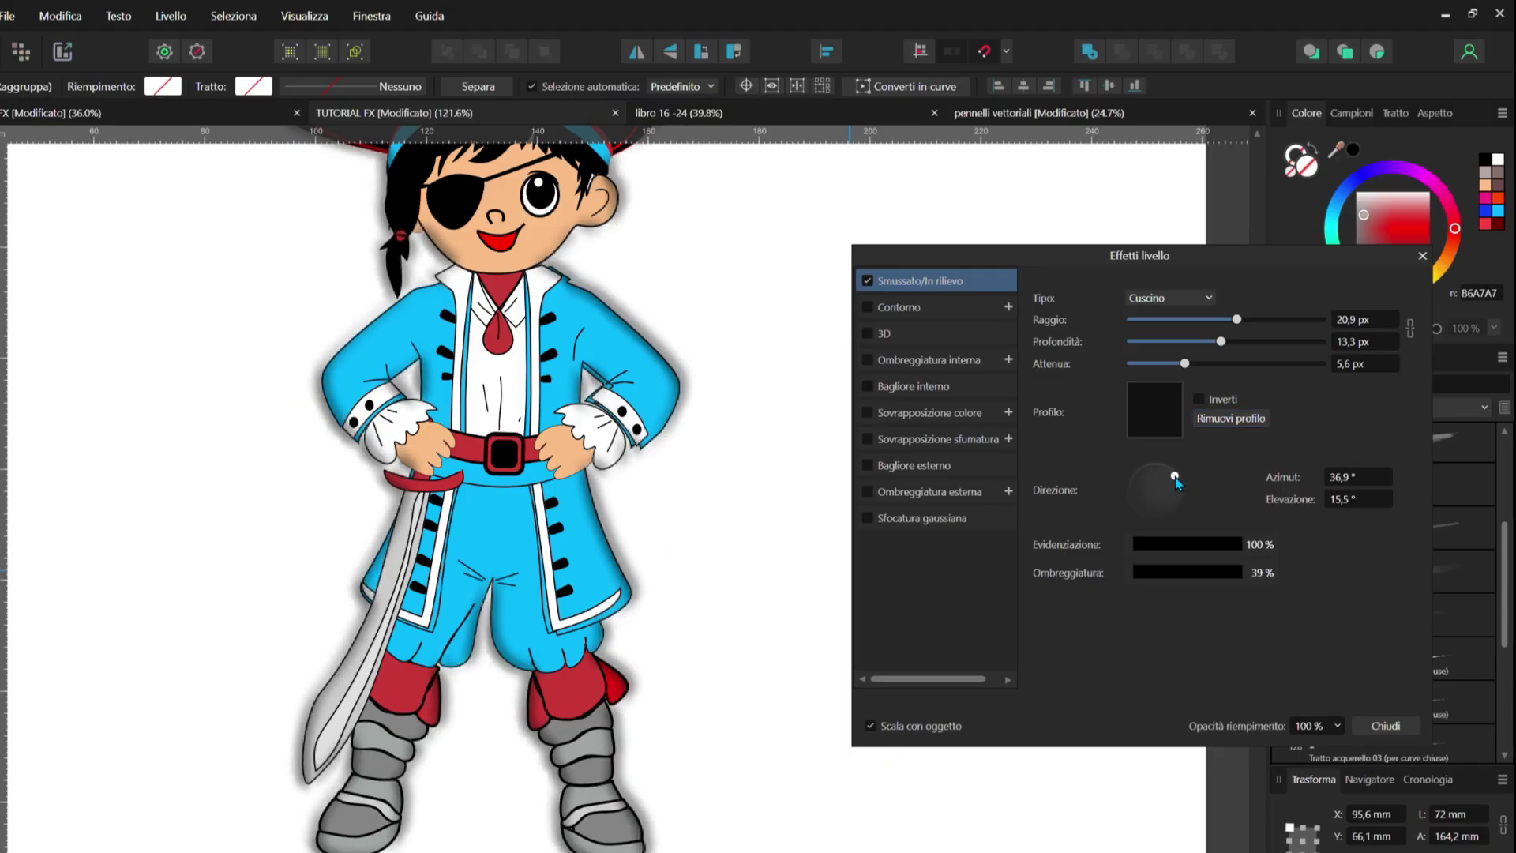
pyautogui.scroll(-1, 730, 438)
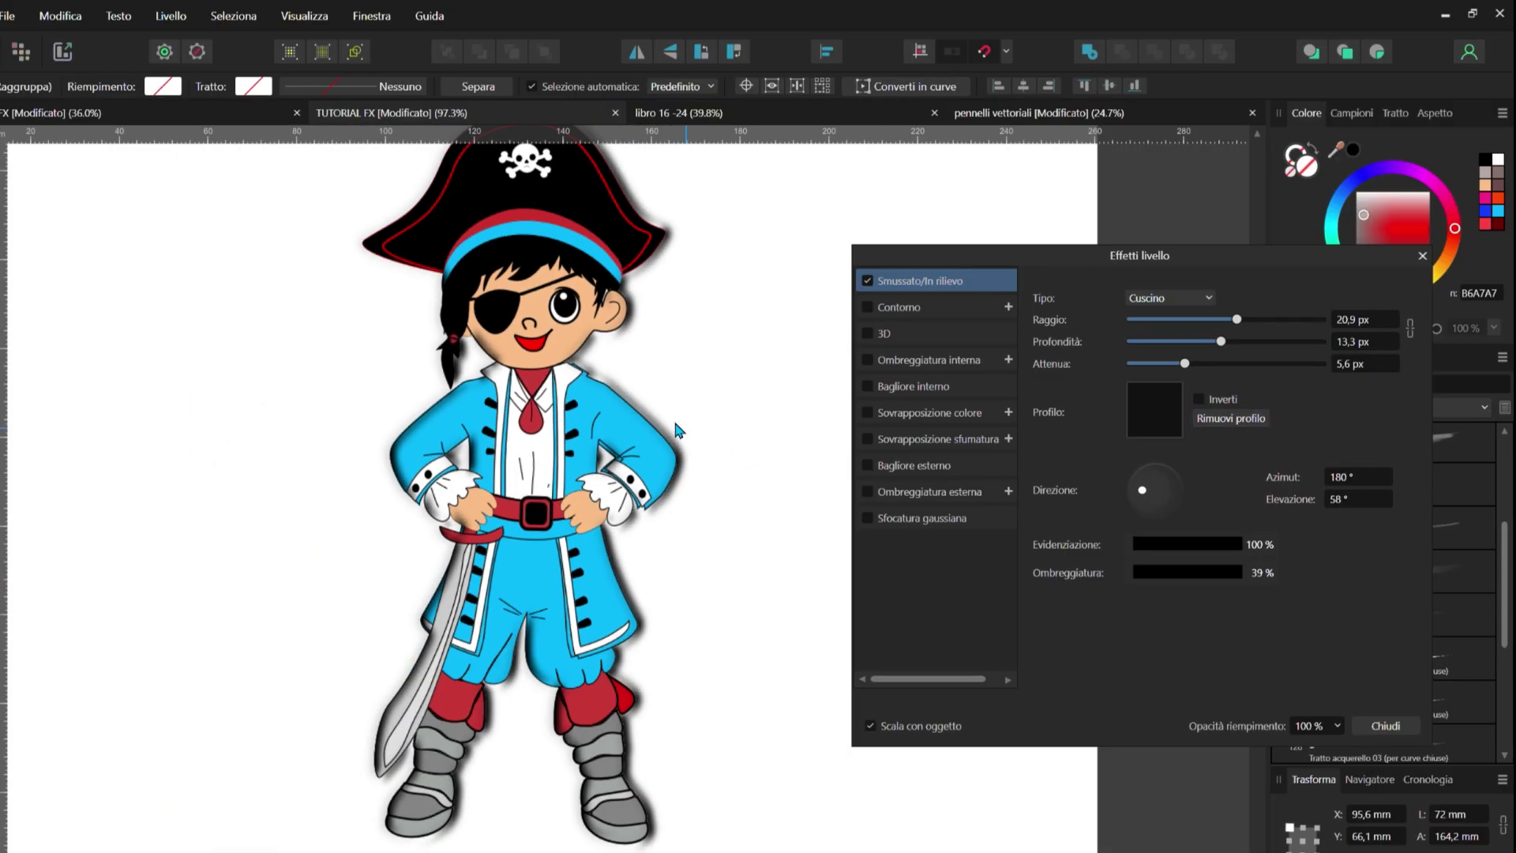
pyautogui.click(1144, 480)
pyautogui.moveTo(1145, 481)
pyautogui.mouseDown()
pyautogui.moveTo(1133, 473)
pyautogui.moveTo(1176, 476)
pyautogui.moveTo(1132, 479)
pyautogui.mouseUp()
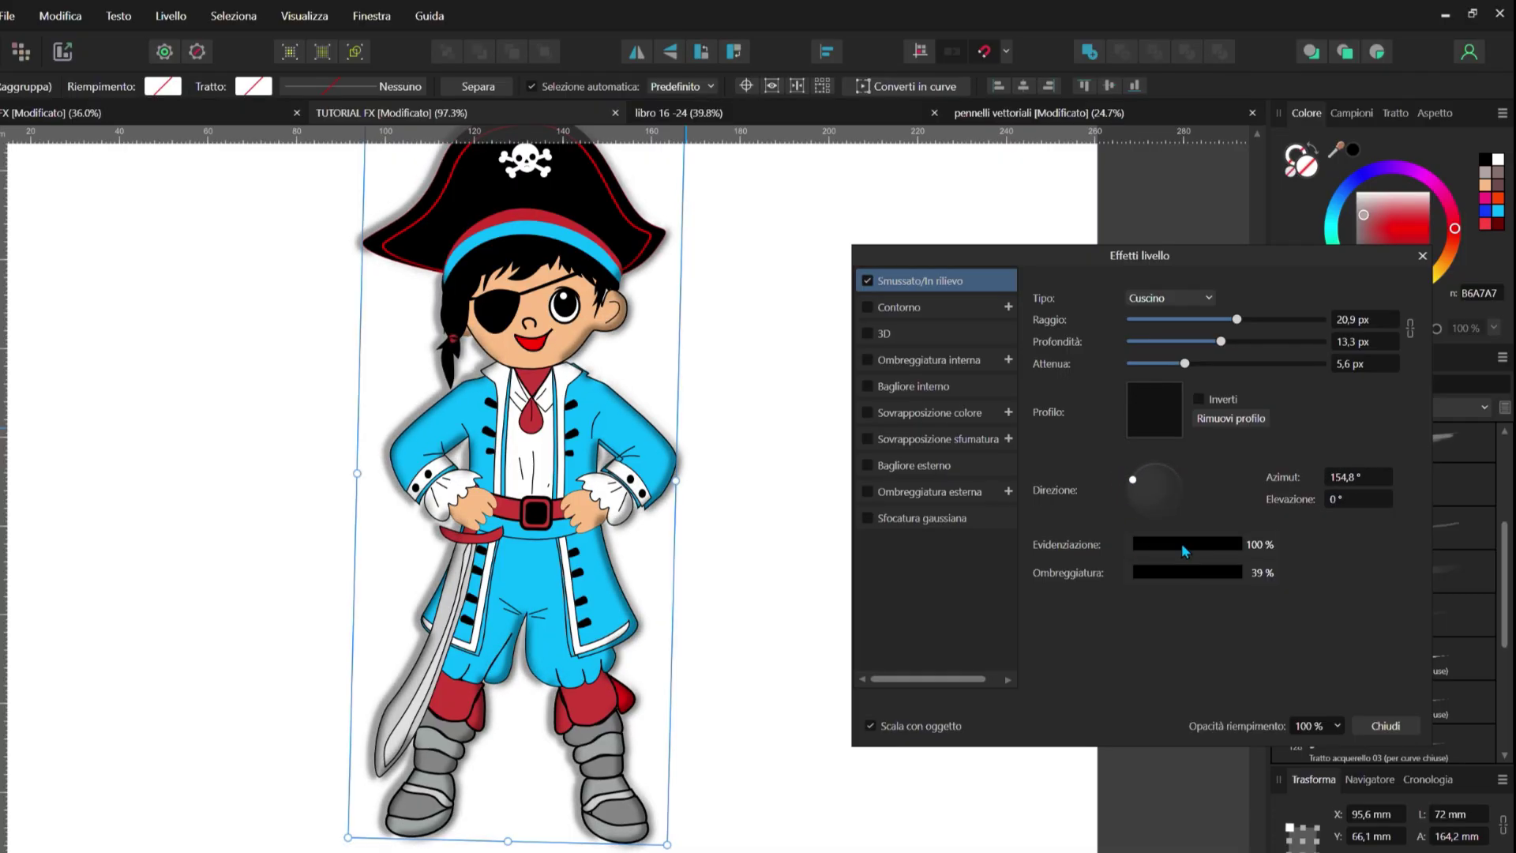
# Step: Make the bevel highlight colour red (R 204) and adjust its opacity
pyautogui.click(1182, 544)
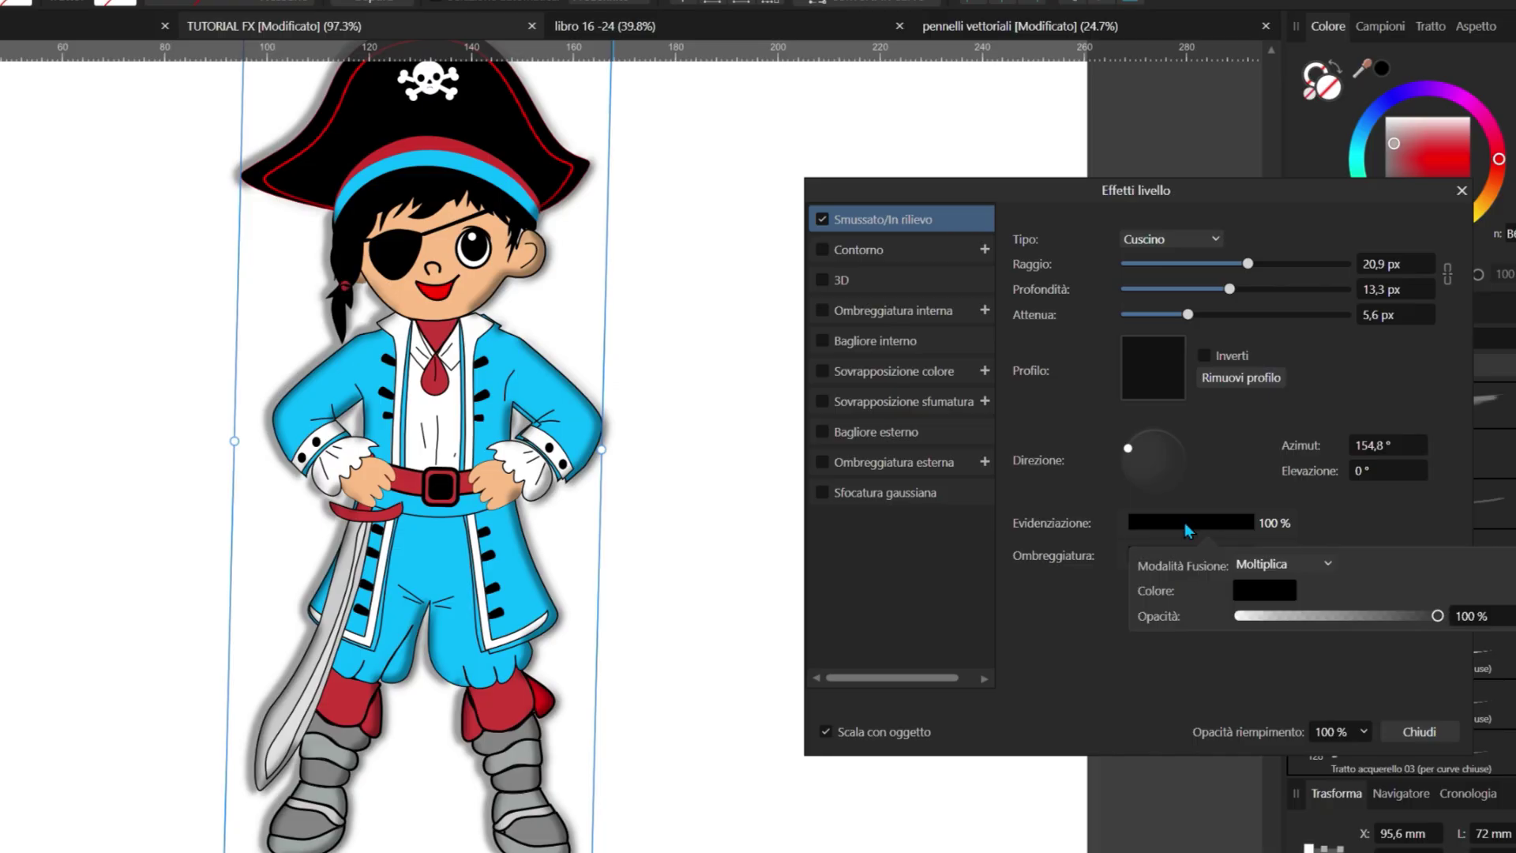
pyautogui.click(1270, 591)
pyautogui.click(1306, 658)
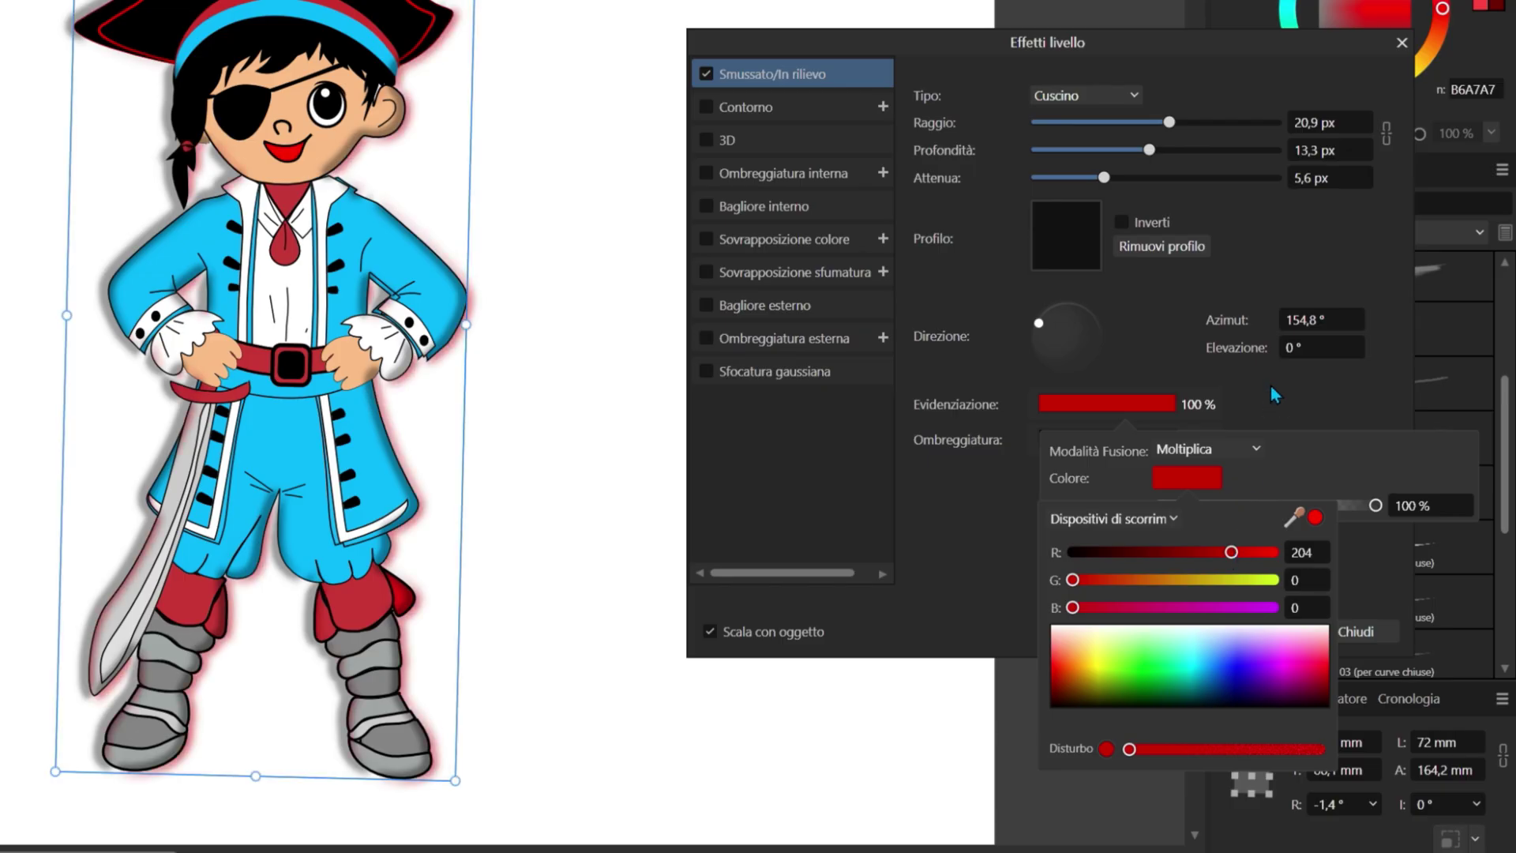
pyautogui.click(1271, 385)
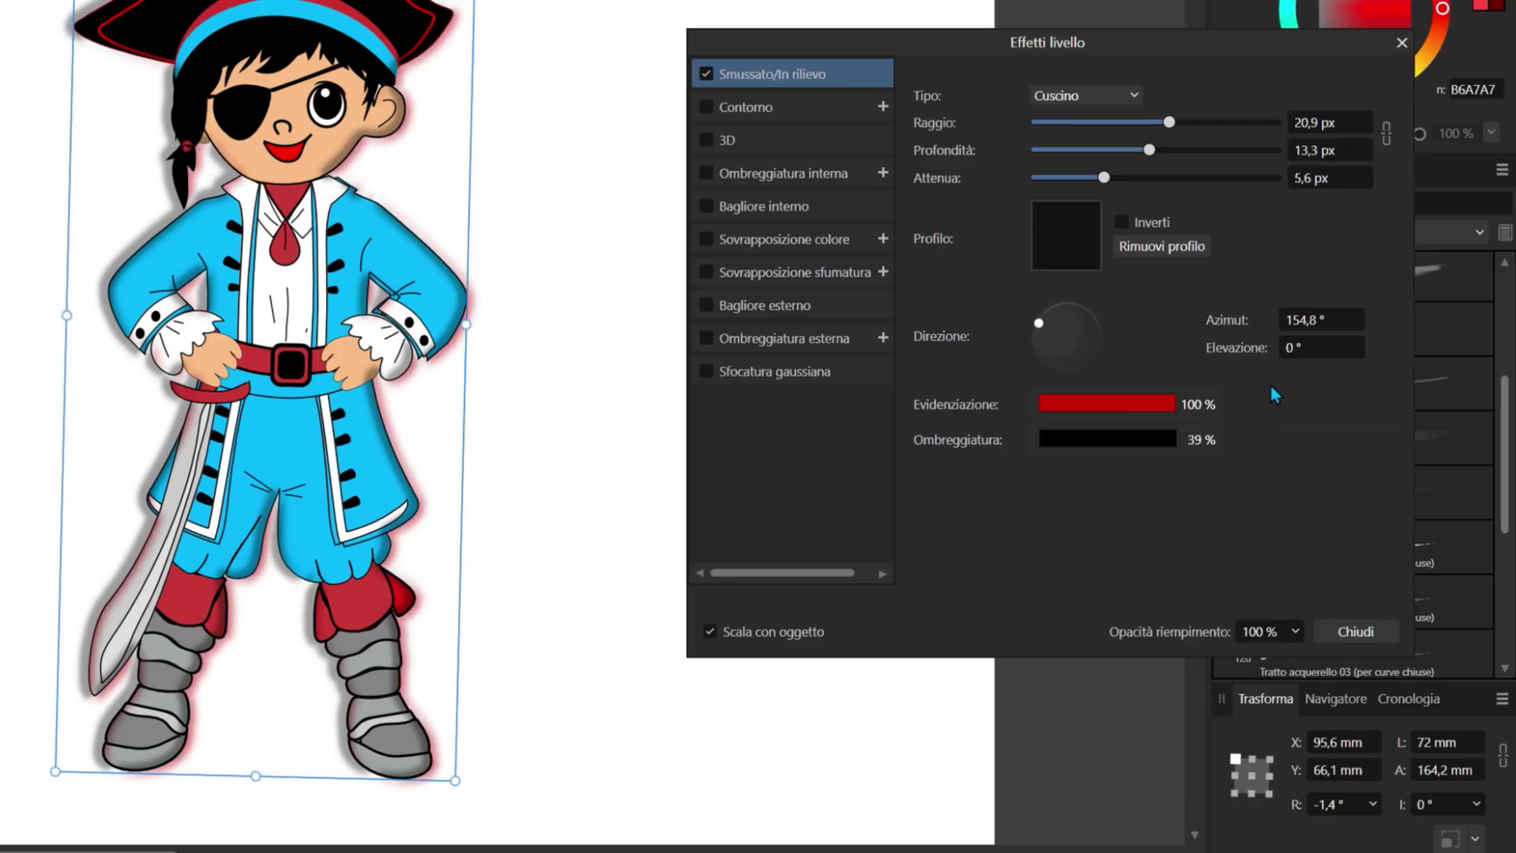
pyautogui.click(1171, 406)
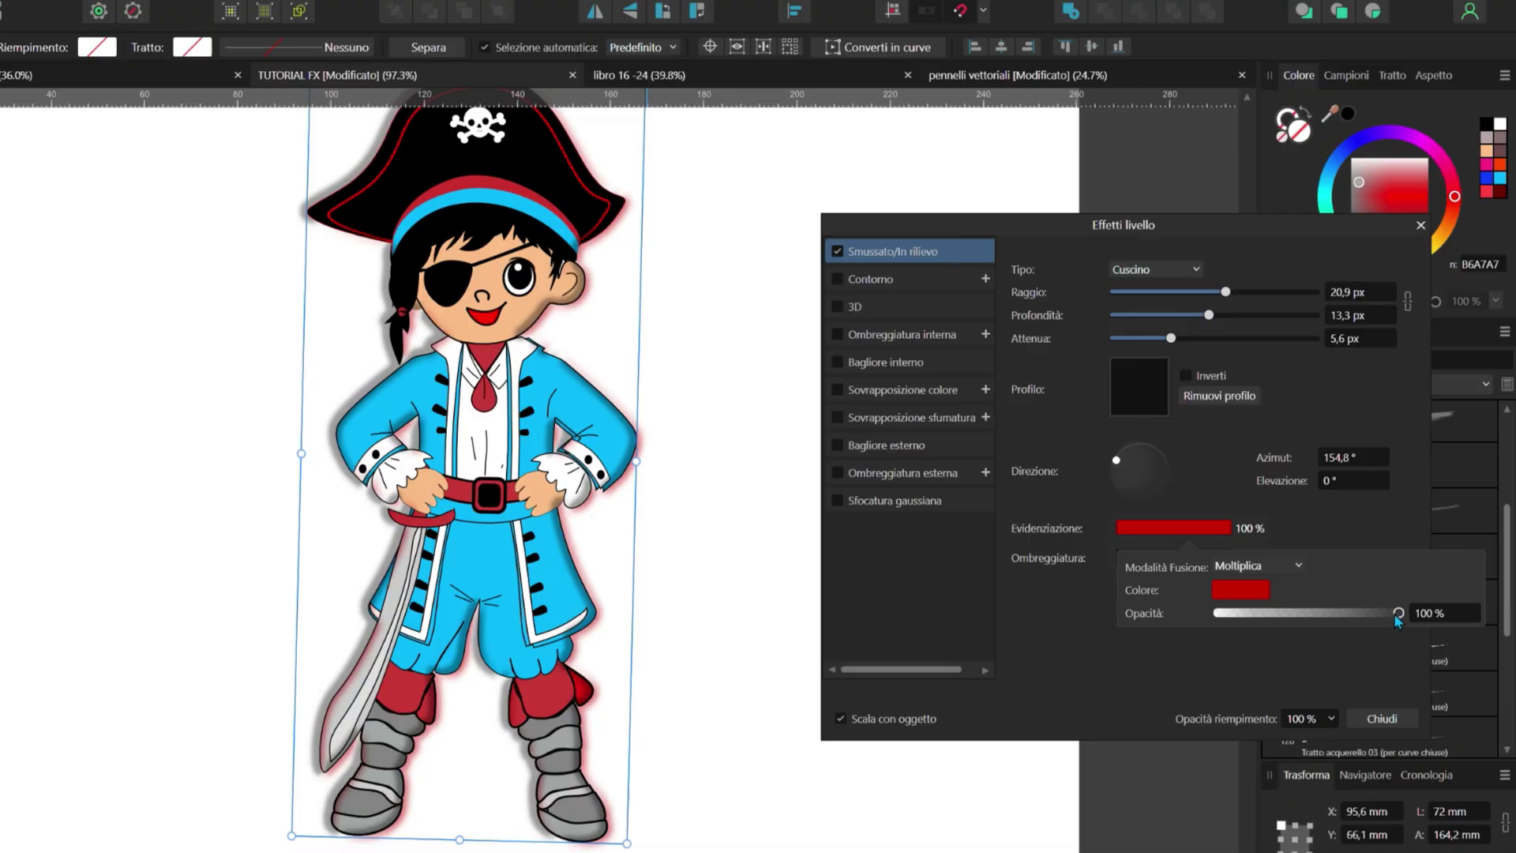
pyautogui.moveTo(1378, 613)
pyautogui.mouseDown()
pyautogui.moveTo(1228, 614)
pyautogui.moveTo(1393, 615)
pyautogui.mouseUp()
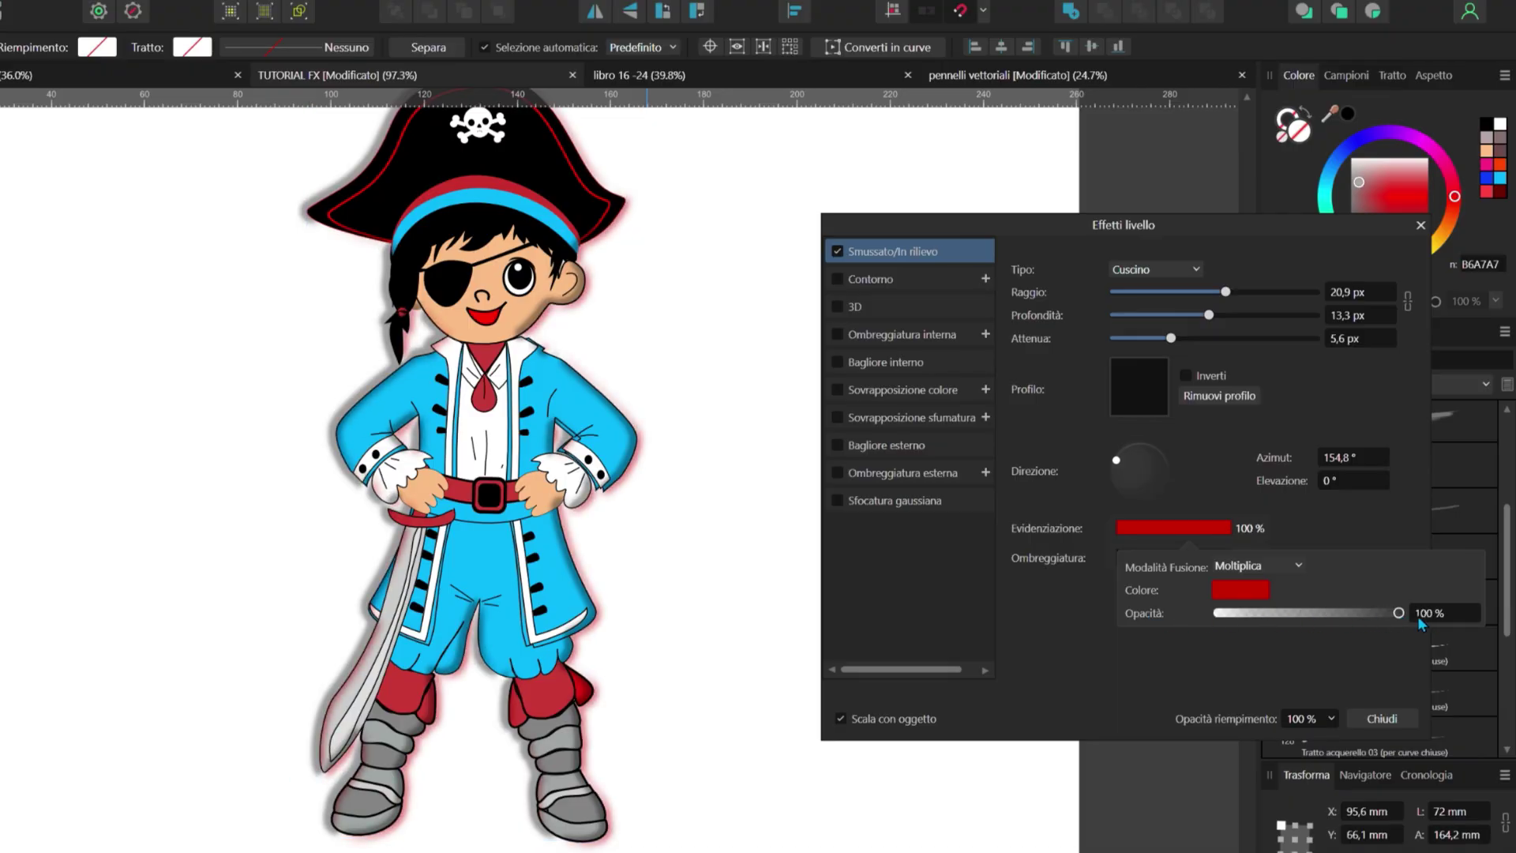
# Step: Make the bevel shadow colour blue (B 235) at 42% opacity
pyautogui.click(1187, 558)
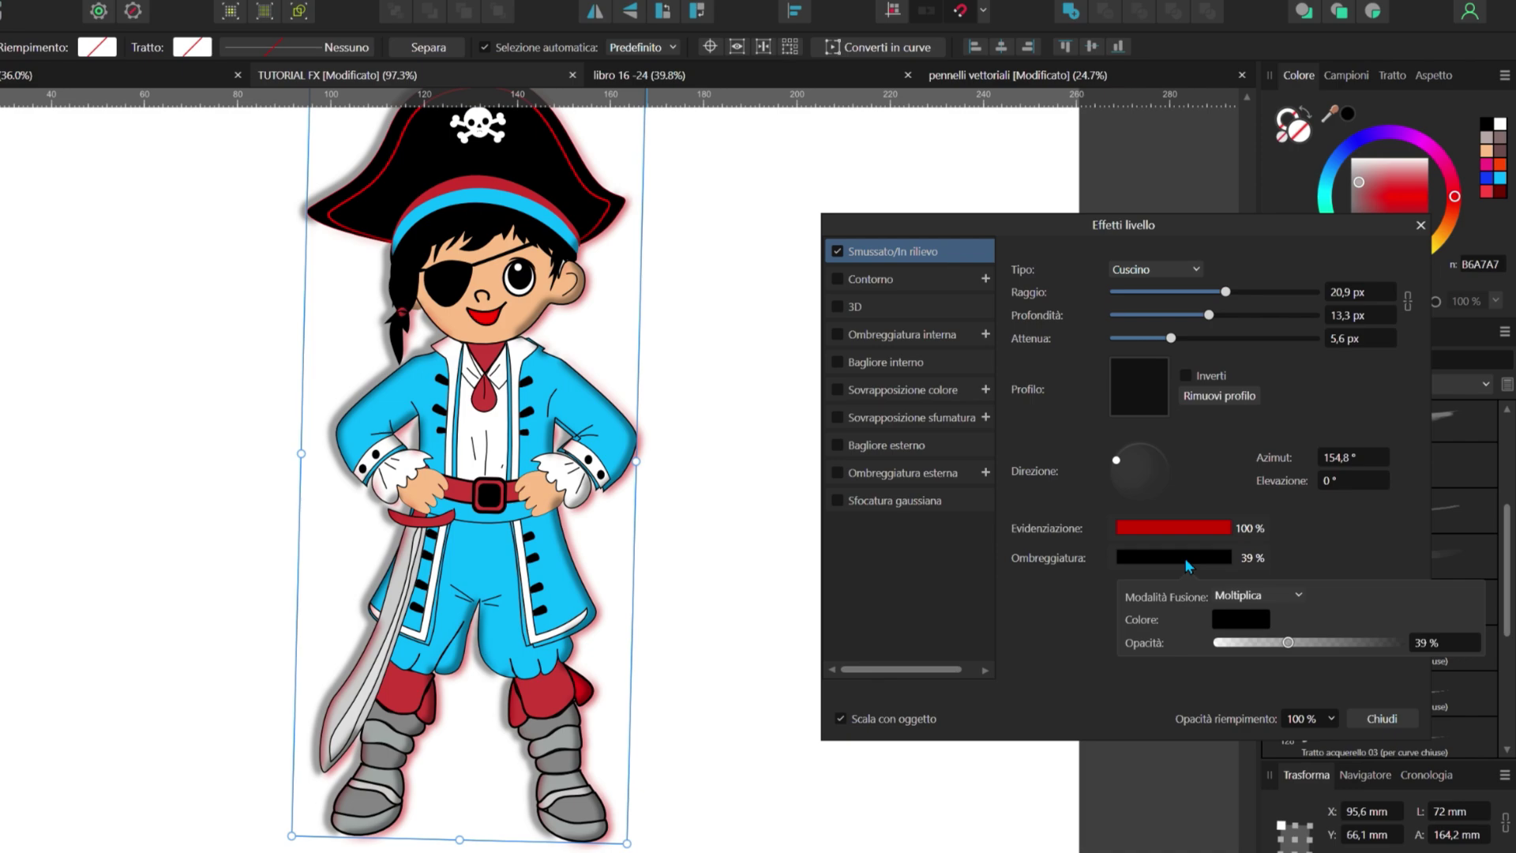
pyautogui.click(1240, 620)
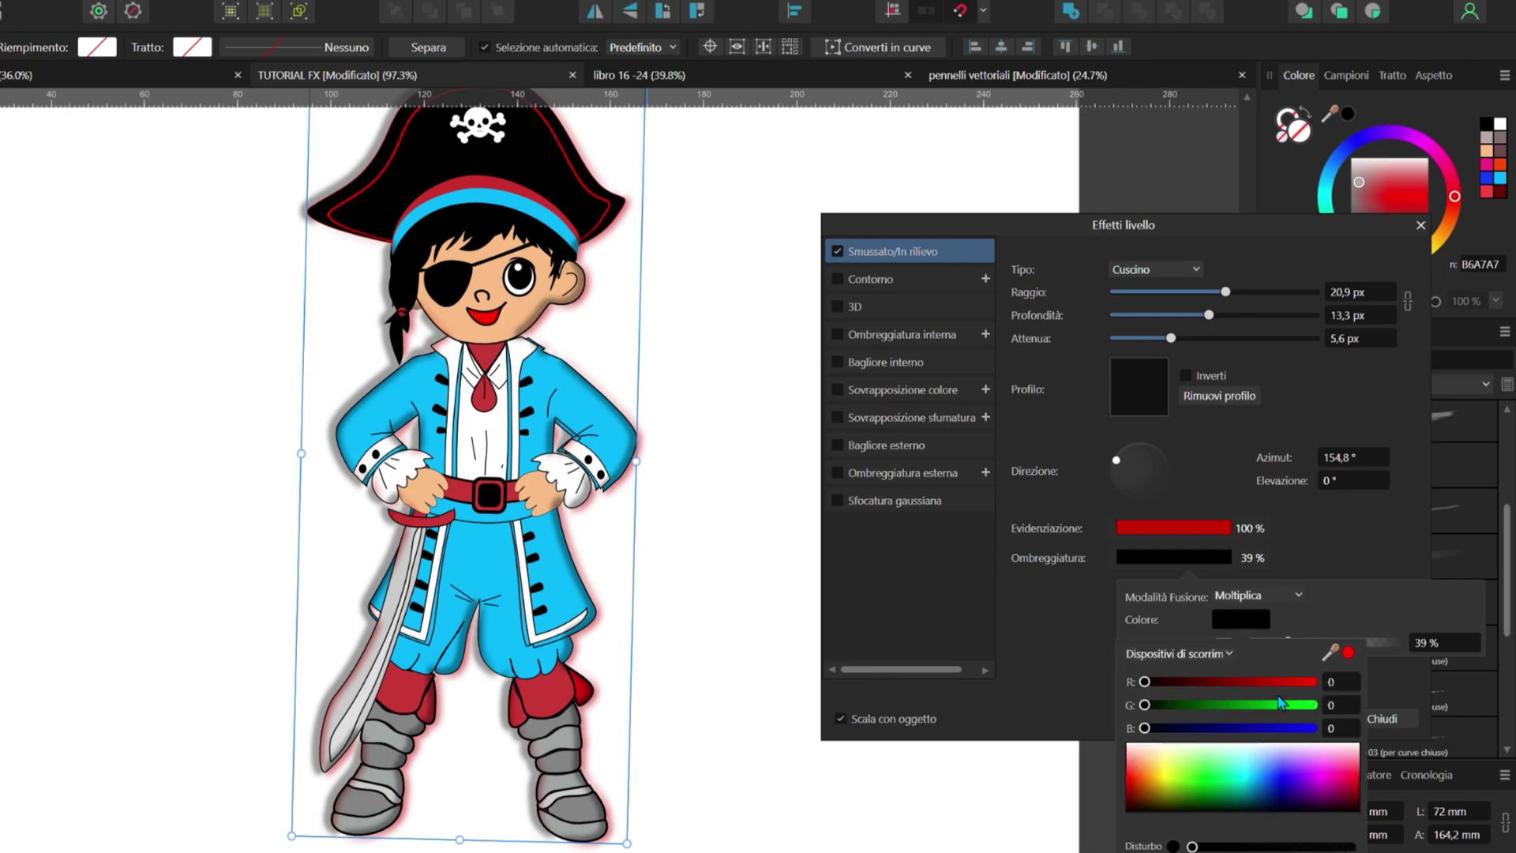
pyautogui.click(1301, 728)
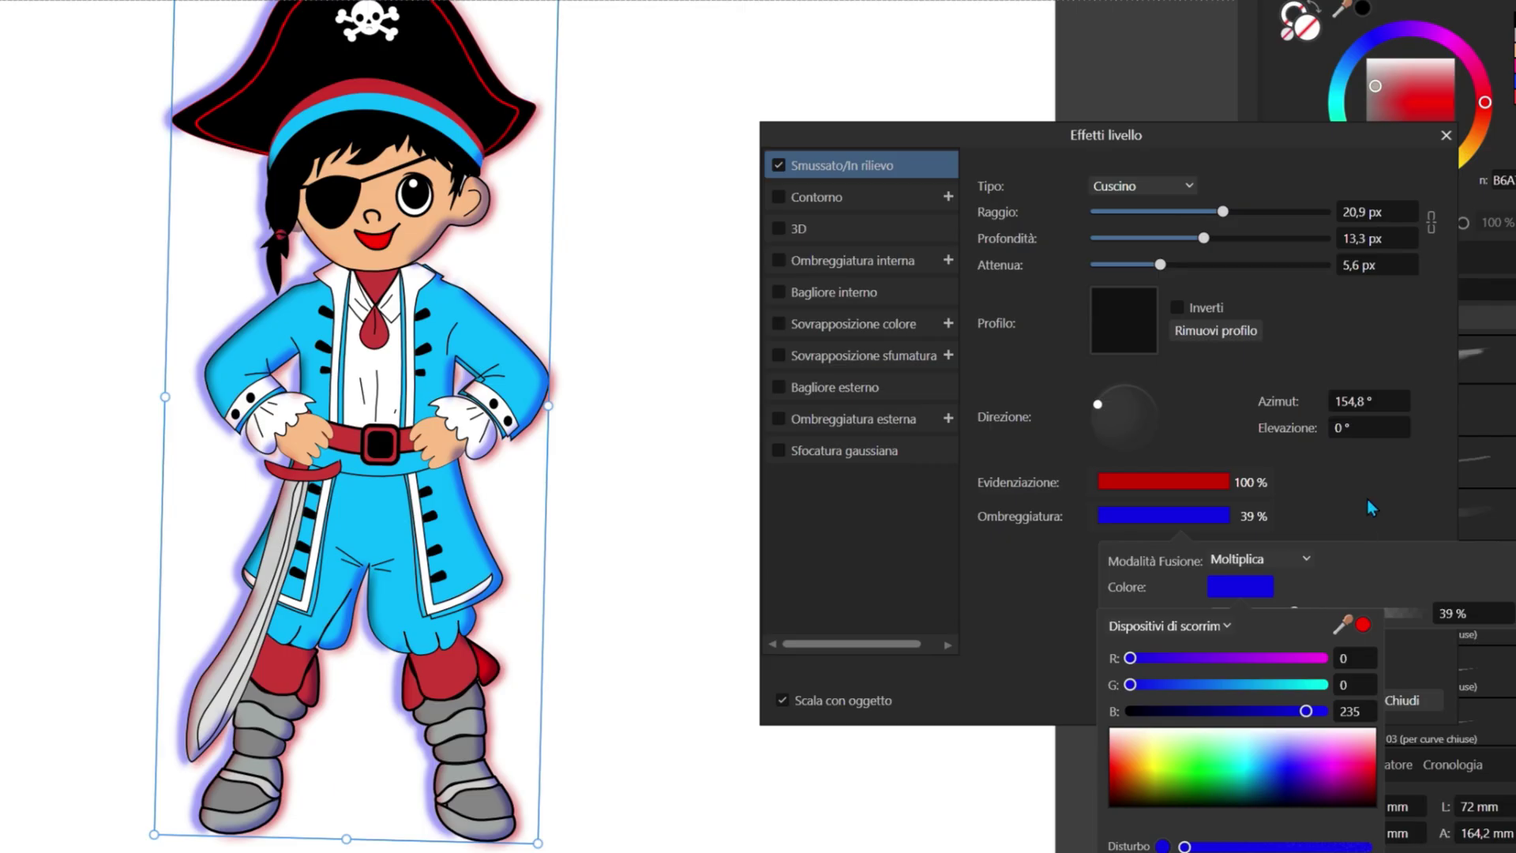
pyautogui.click(1366, 500)
pyautogui.moveTo(1290, 613)
pyautogui.mouseDown()
pyautogui.moveTo(1451, 613)
pyautogui.moveTo(1255, 616)
pyautogui.moveTo(1379, 619)
pyautogui.moveTo(1311, 621)
pyautogui.mouseUp()
pyautogui.click(1362, 487)
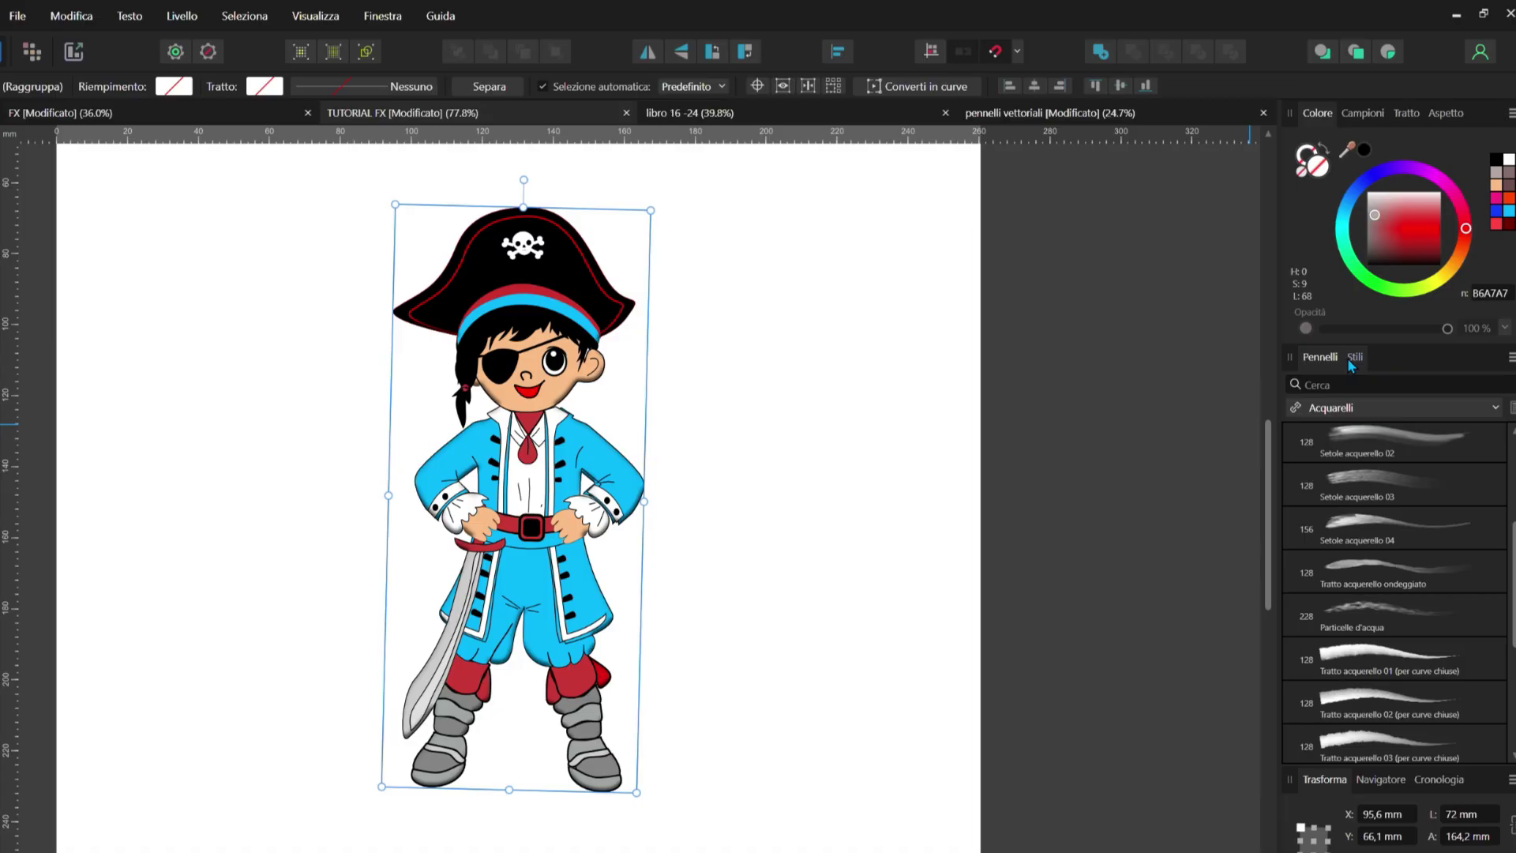
# Step: Show the Layers panel from the Finestra menu to reveal the PIRATA group
pyautogui.click(387, 16)
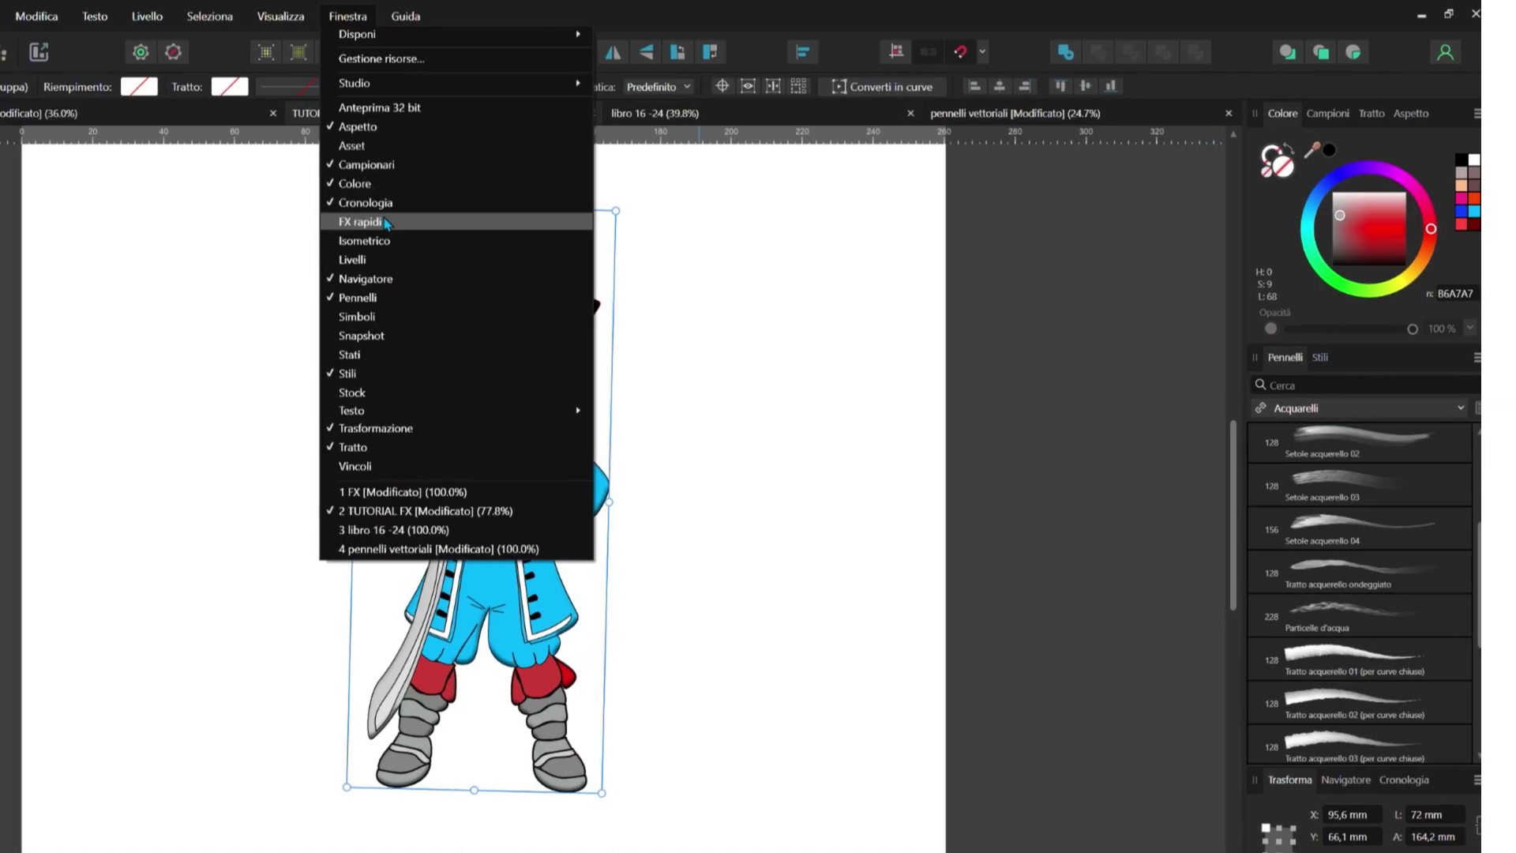
pyautogui.click(387, 259)
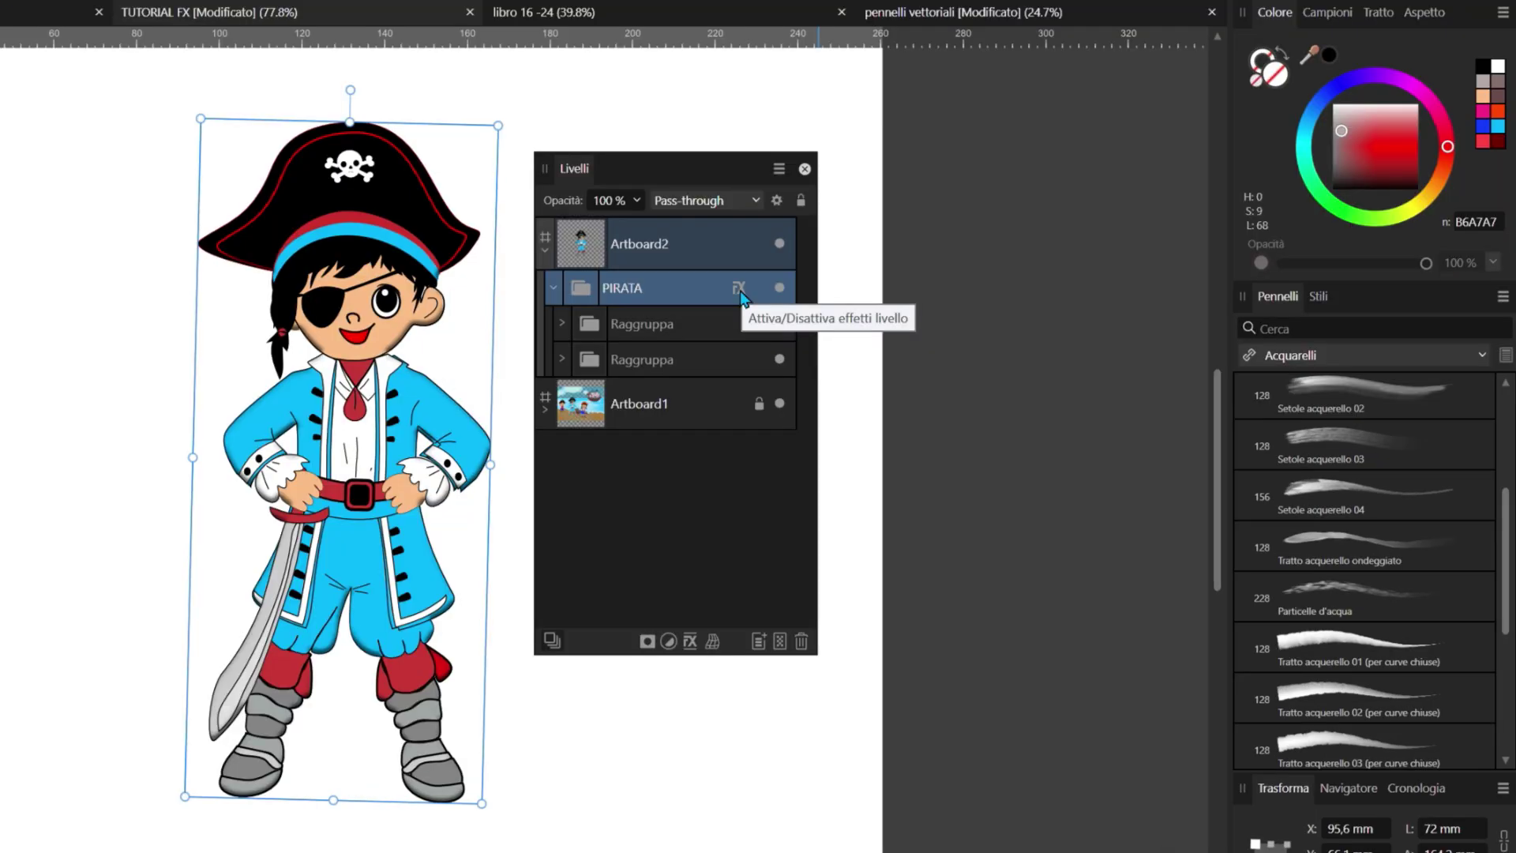
# Step: Add an inner Bevel/Emboss layer effect to the PIRATA group and close Layer Effects
pyautogui.click(738, 289)
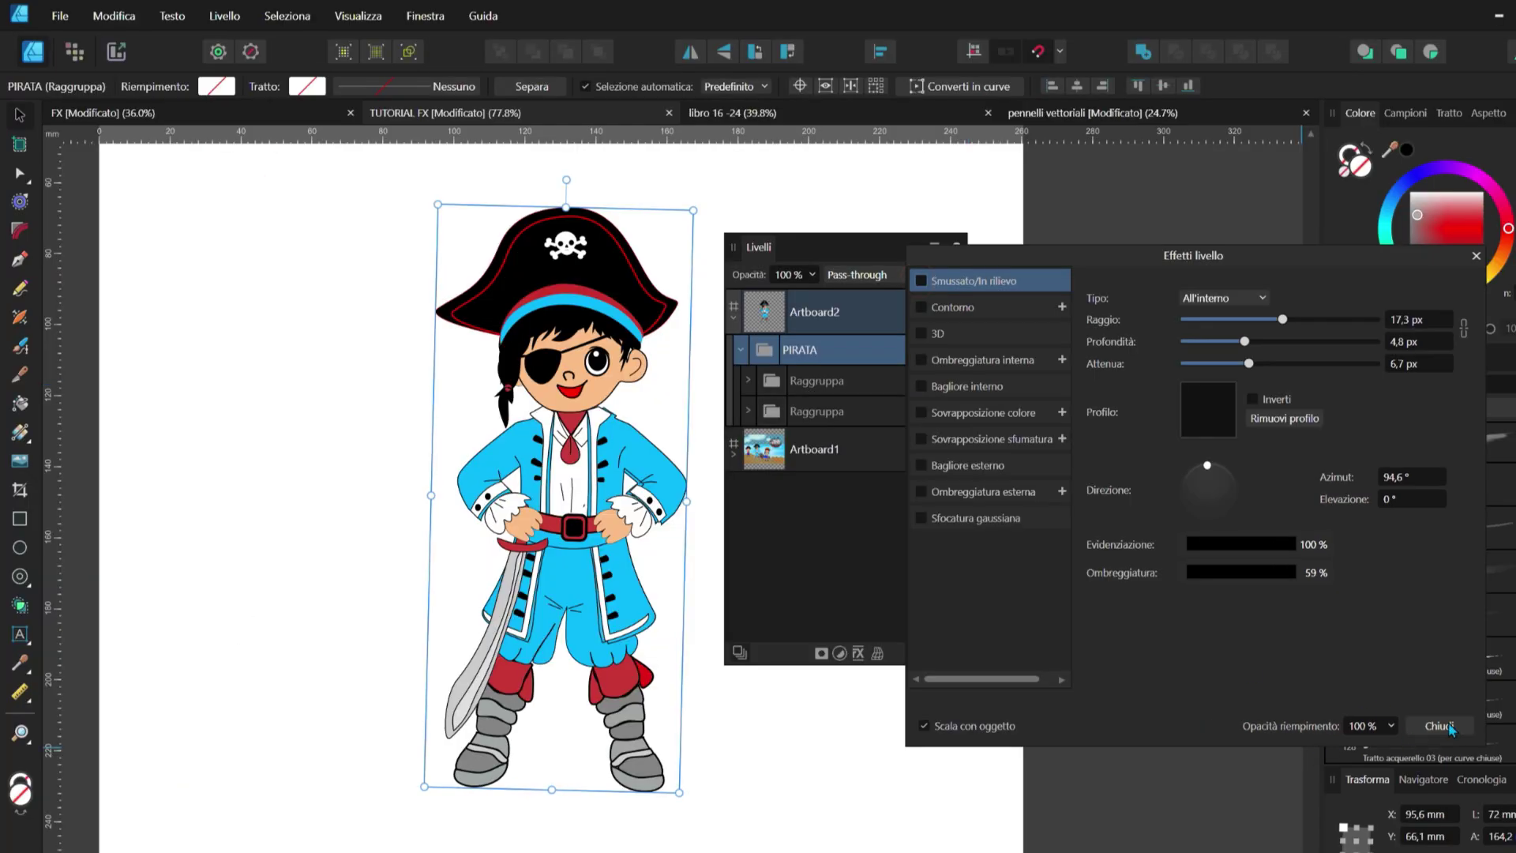
pyautogui.click(1451, 728)
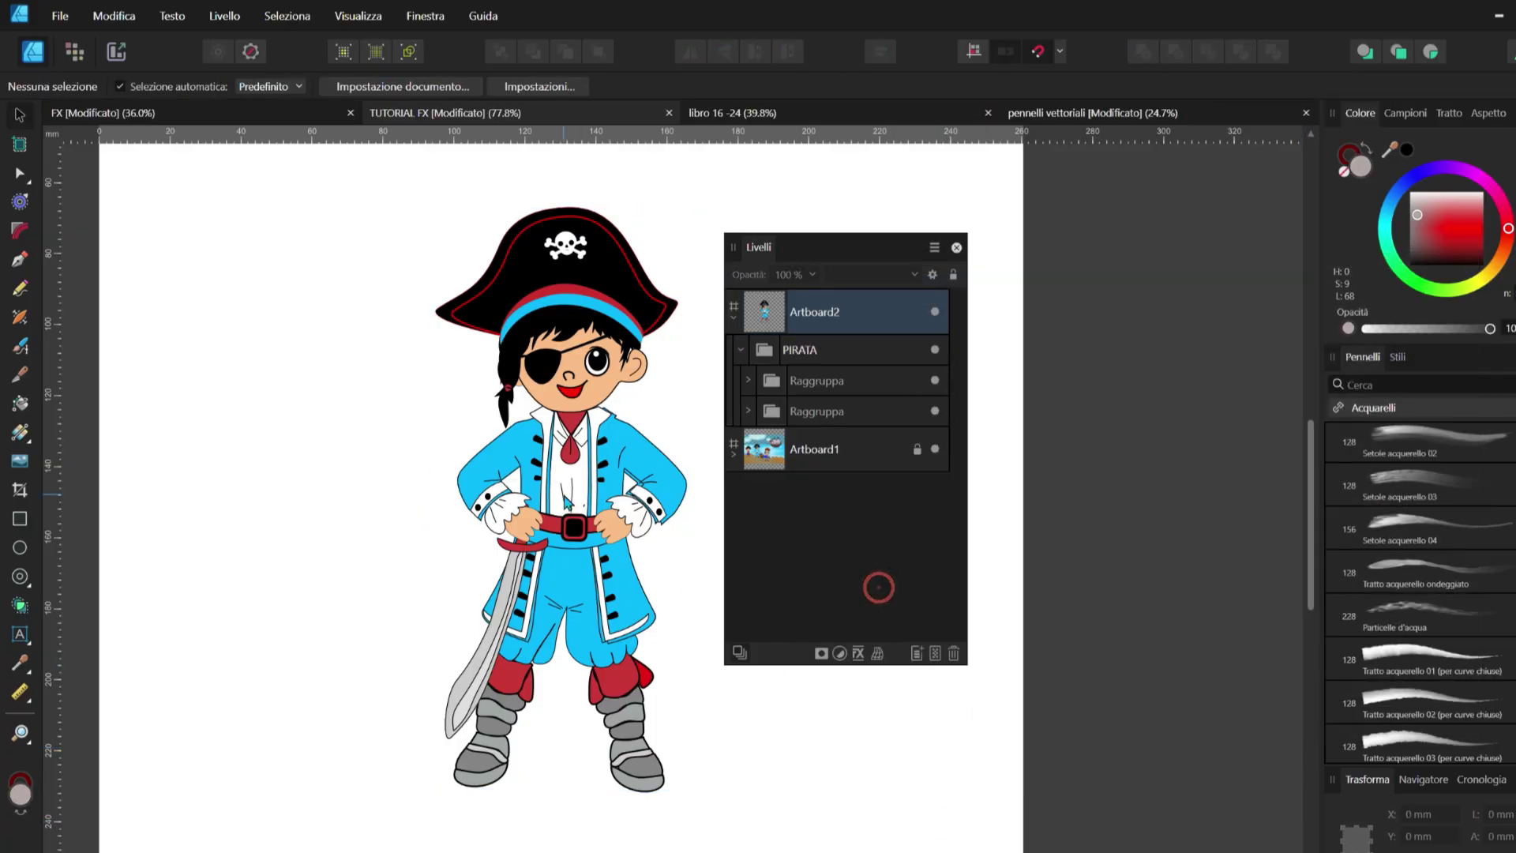
pyautogui.scroll(3, 622, 464)
pyautogui.scroll(-1, 622, 464)
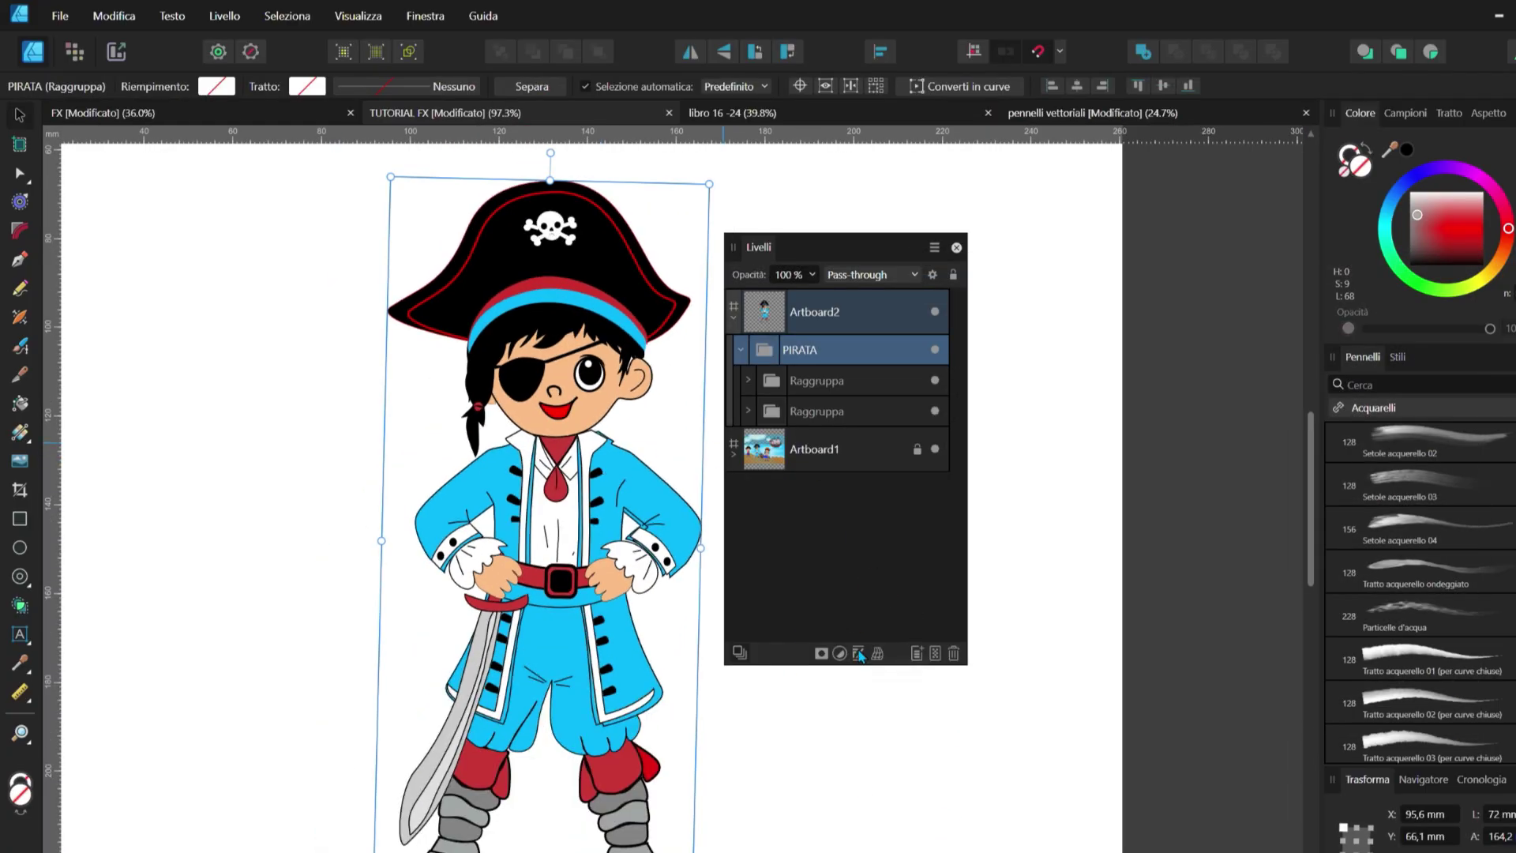
pyautogui.click(858, 654)
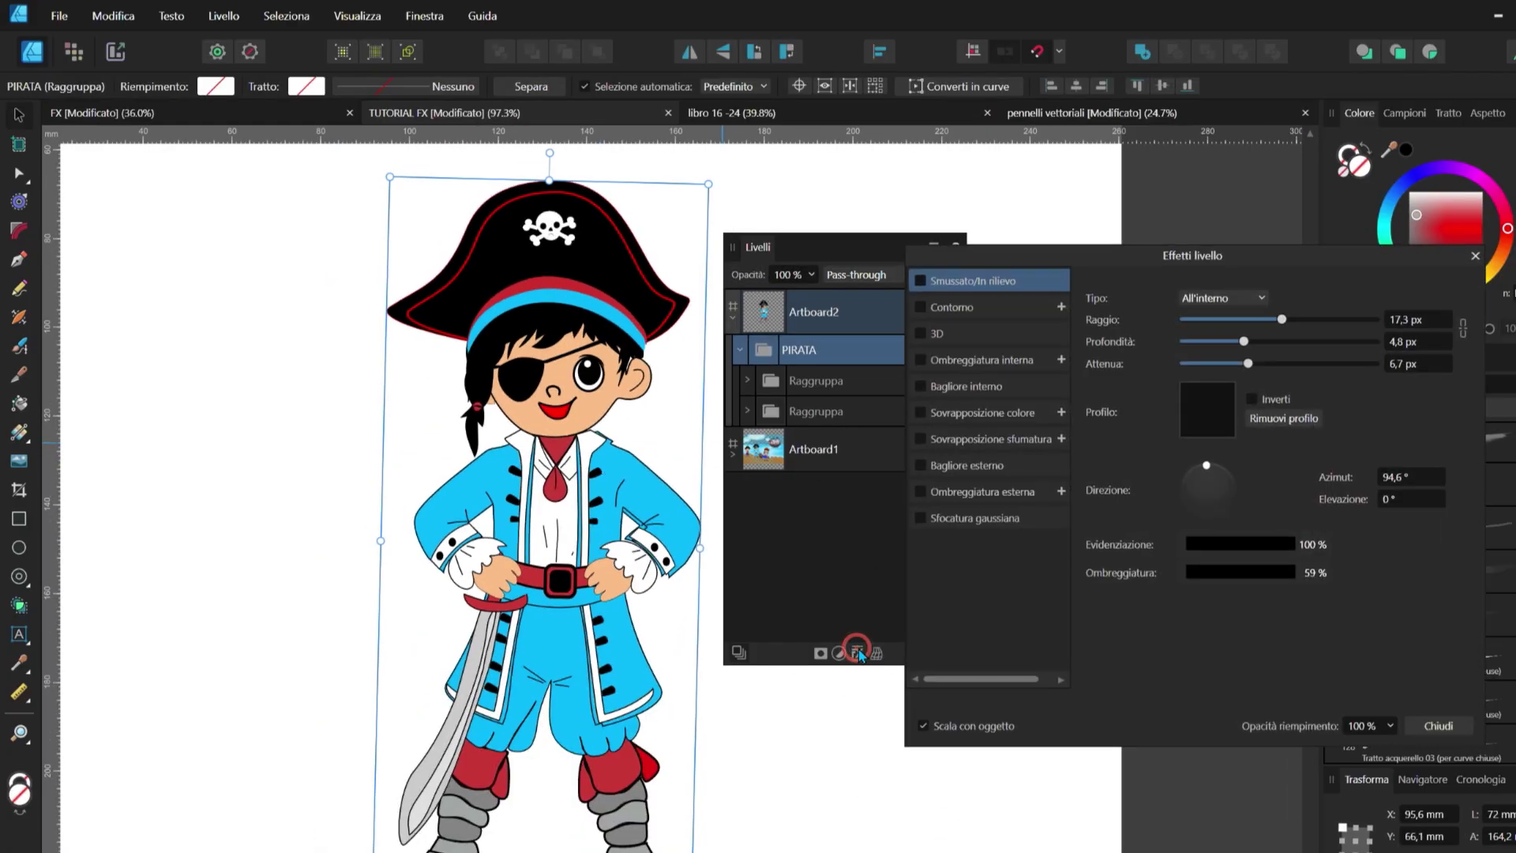
pyautogui.click(921, 281)
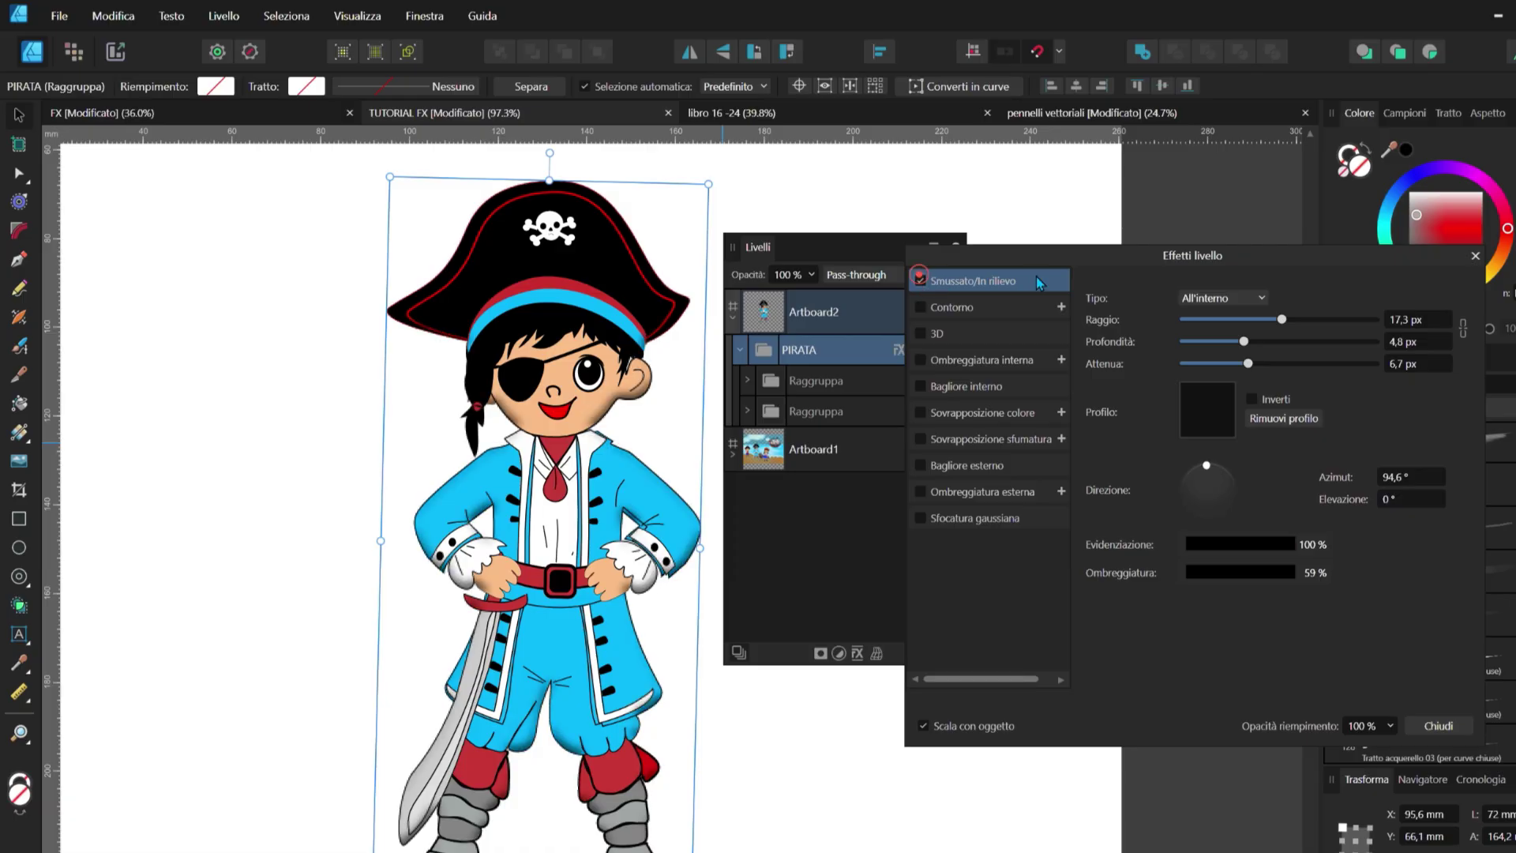
pyautogui.hotkey('ctrl', '-')
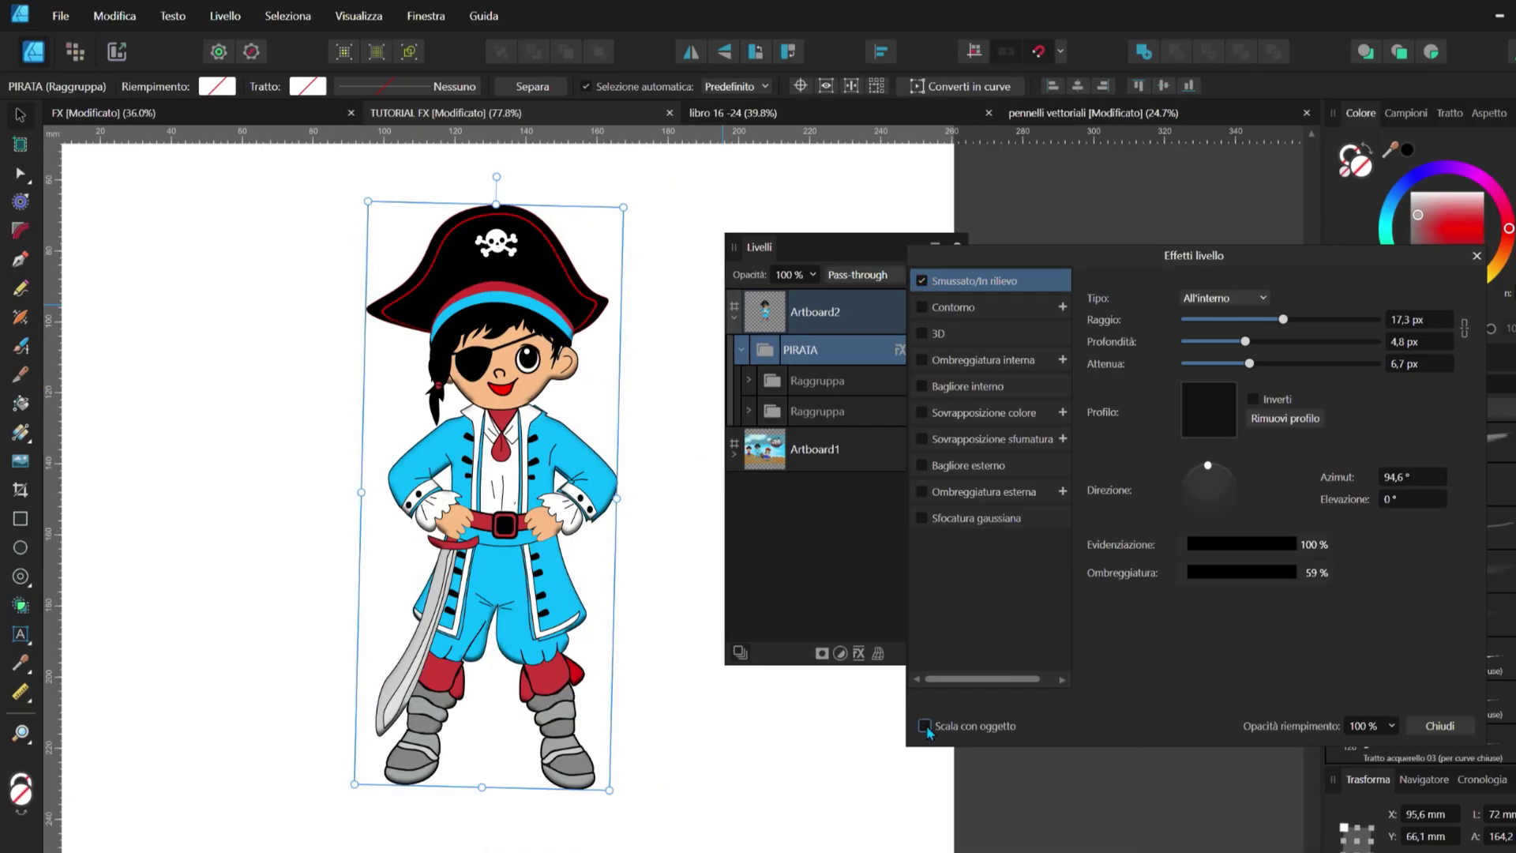
pyautogui.click(1440, 726)
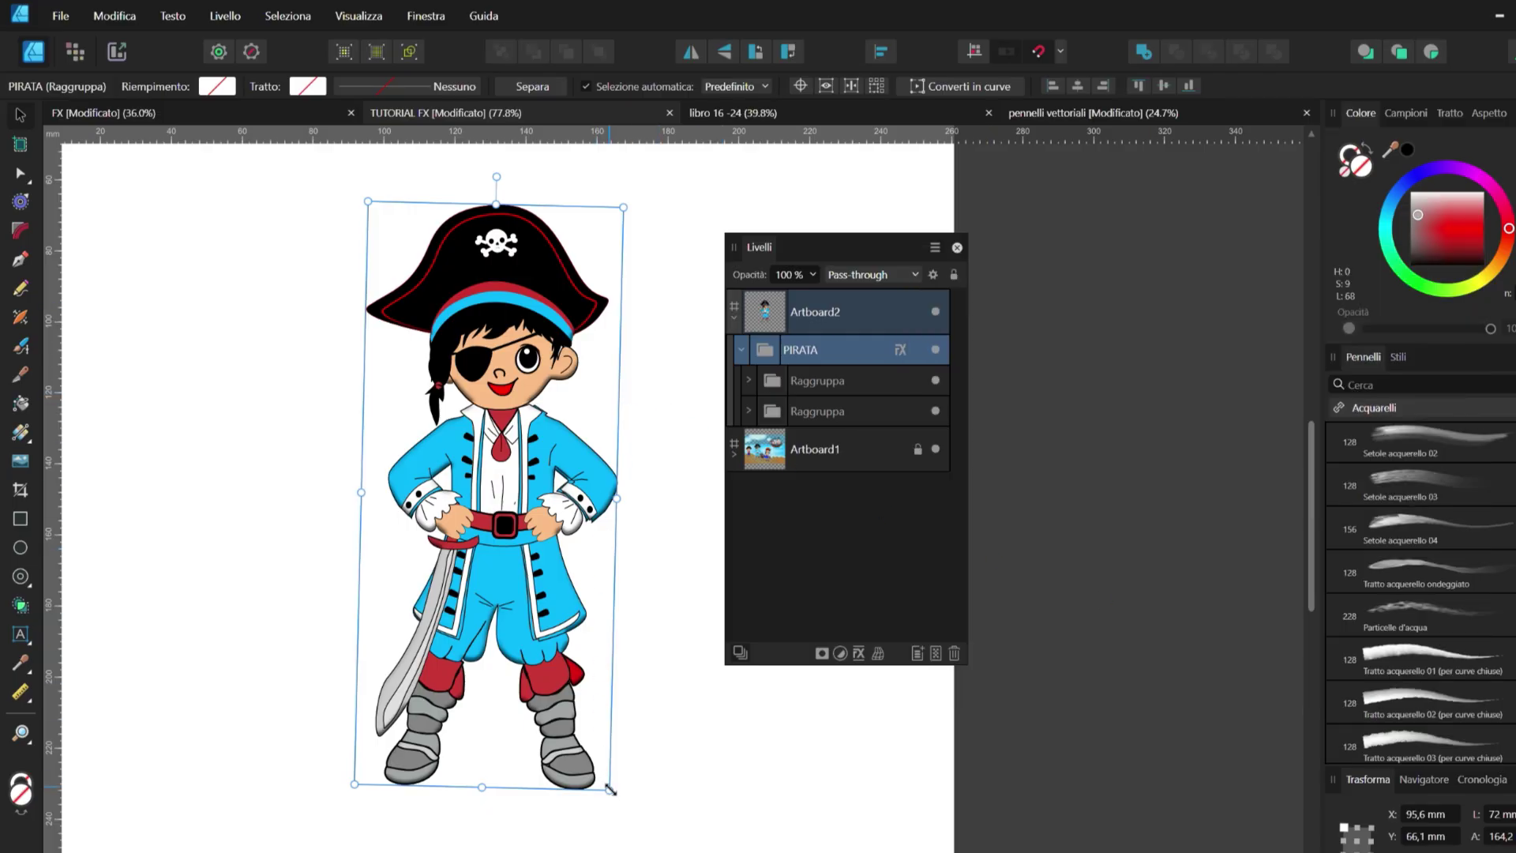
# Step: Trial-shrink the pirate group with a corner handle, then undo to restore it
pyautogui.moveTo(611, 787)
pyautogui.mouseDown()
pyautogui.moveTo(537, 542)
pyautogui.moveTo(505, 528)
pyautogui.mouseUp()
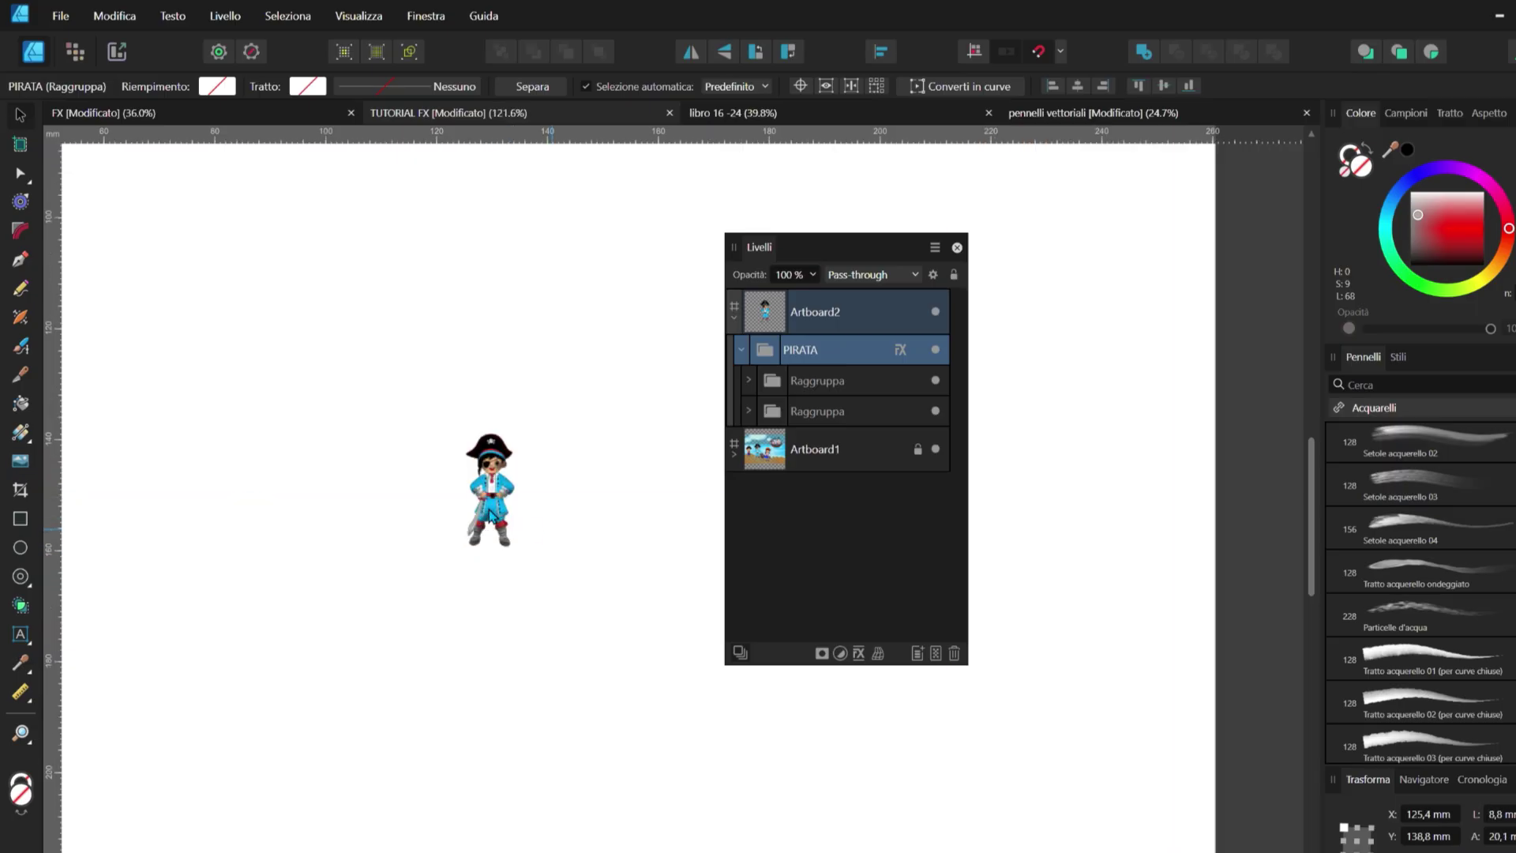
pyautogui.scroll(10, 501, 489)
pyautogui.scroll(-2, 609, 609)
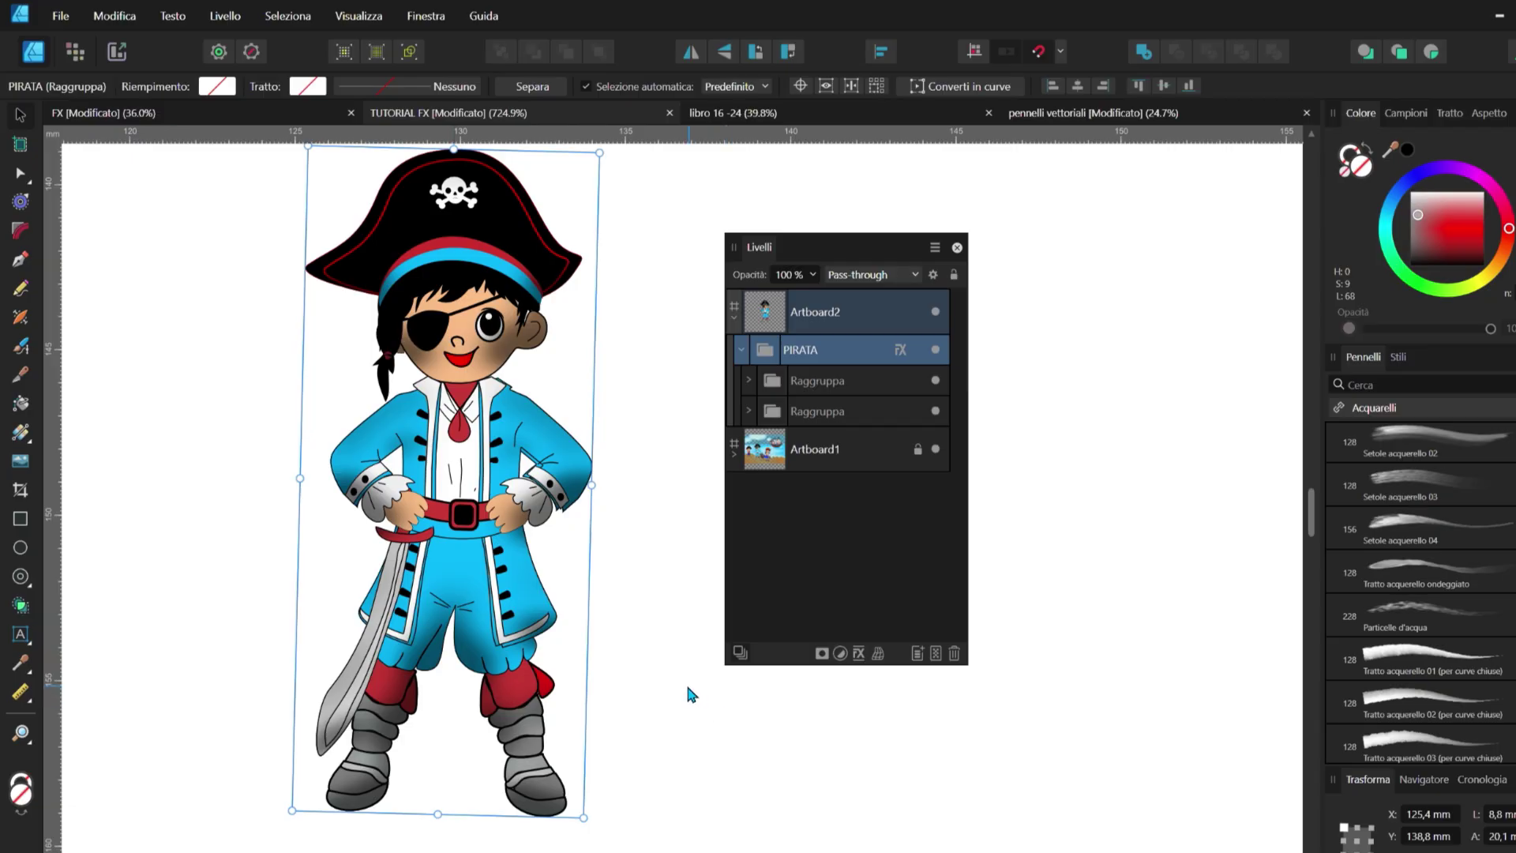
pyautogui.hotkey('ctrl', 'z')
pyautogui.scroll(-8, 584, 548)
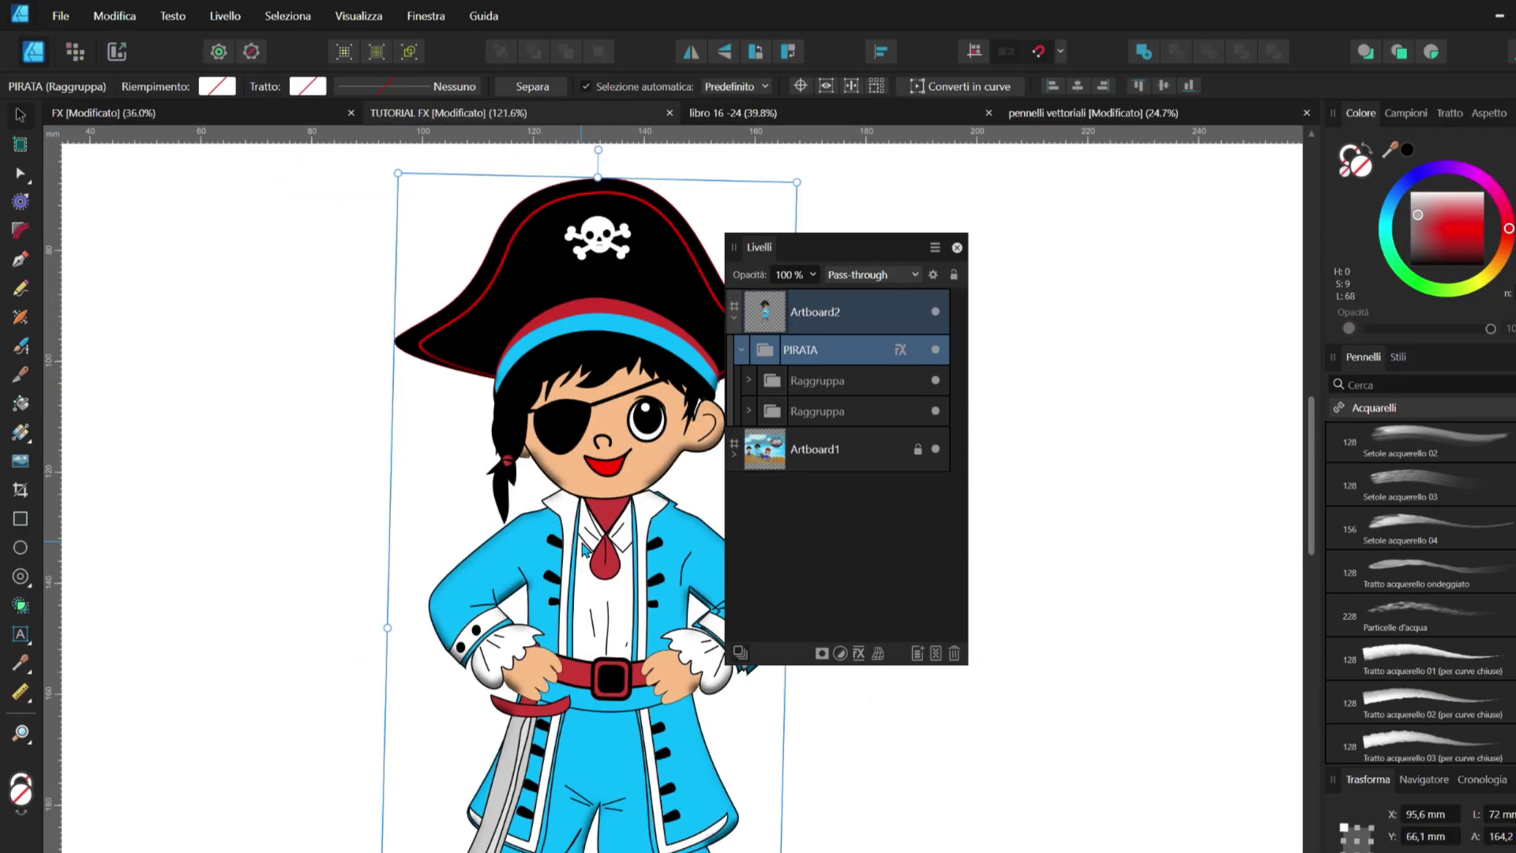
# Step: Recheck the PIRATA layer effects and dock the floating Layers panel into the side column
pyautogui.click(899, 349)
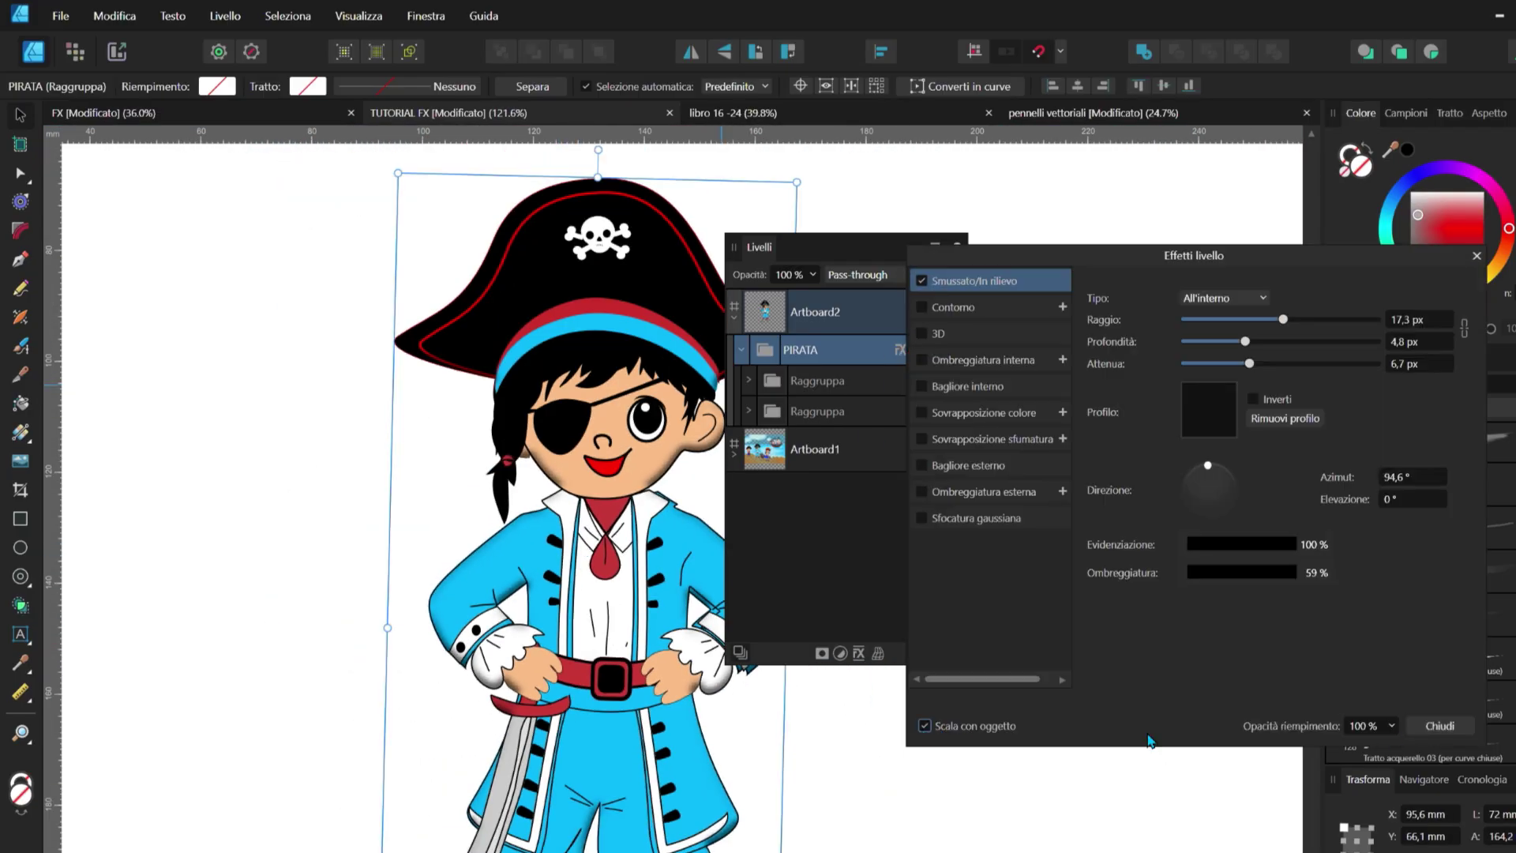
pyautogui.click(1439, 725)
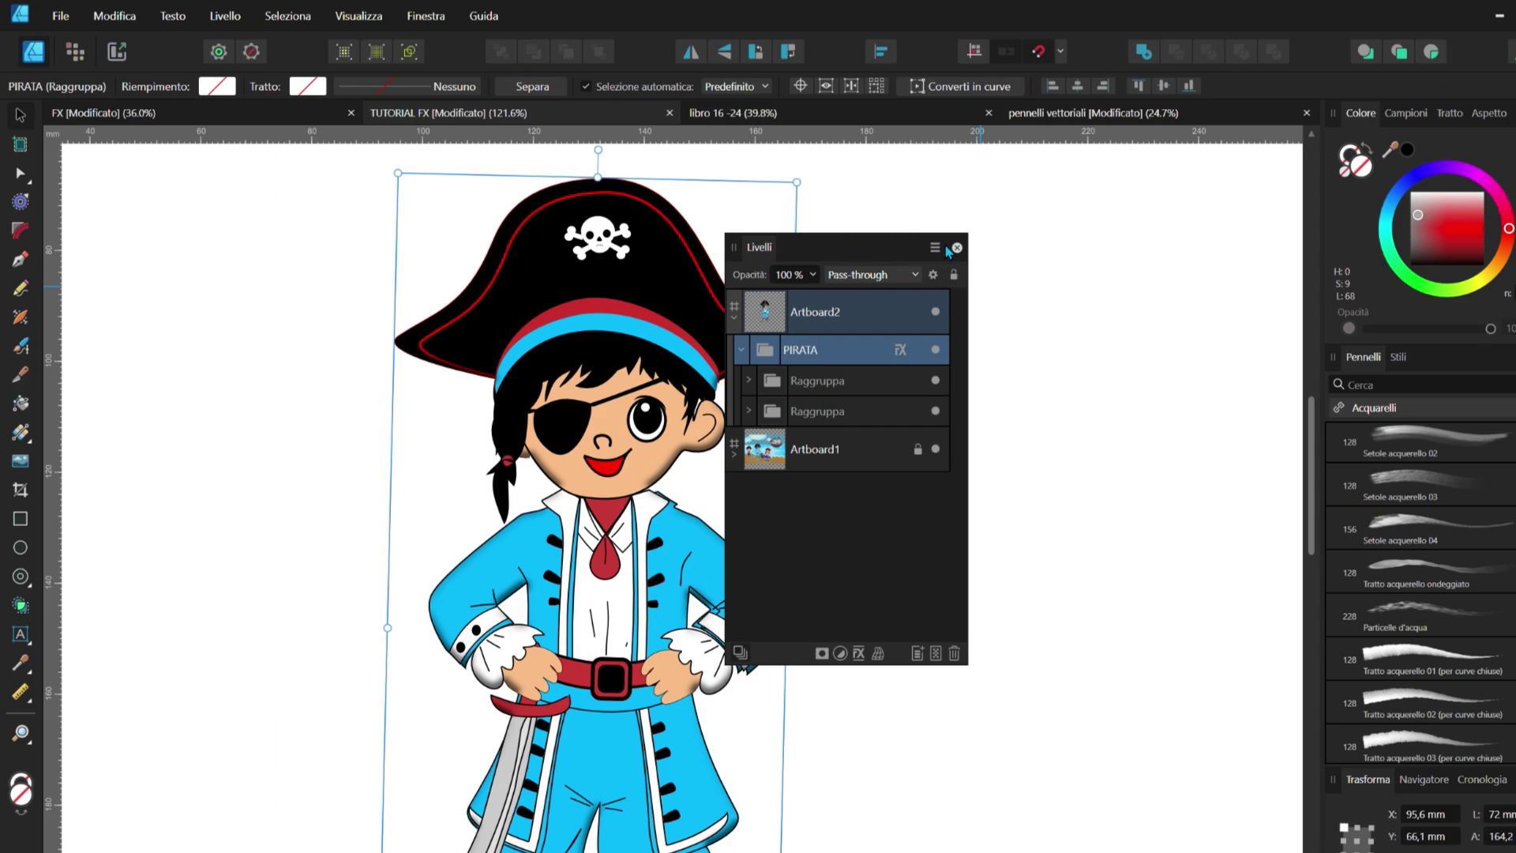
pyautogui.doubleClick(884, 255)
pyautogui.scroll(-4, 734, 476)
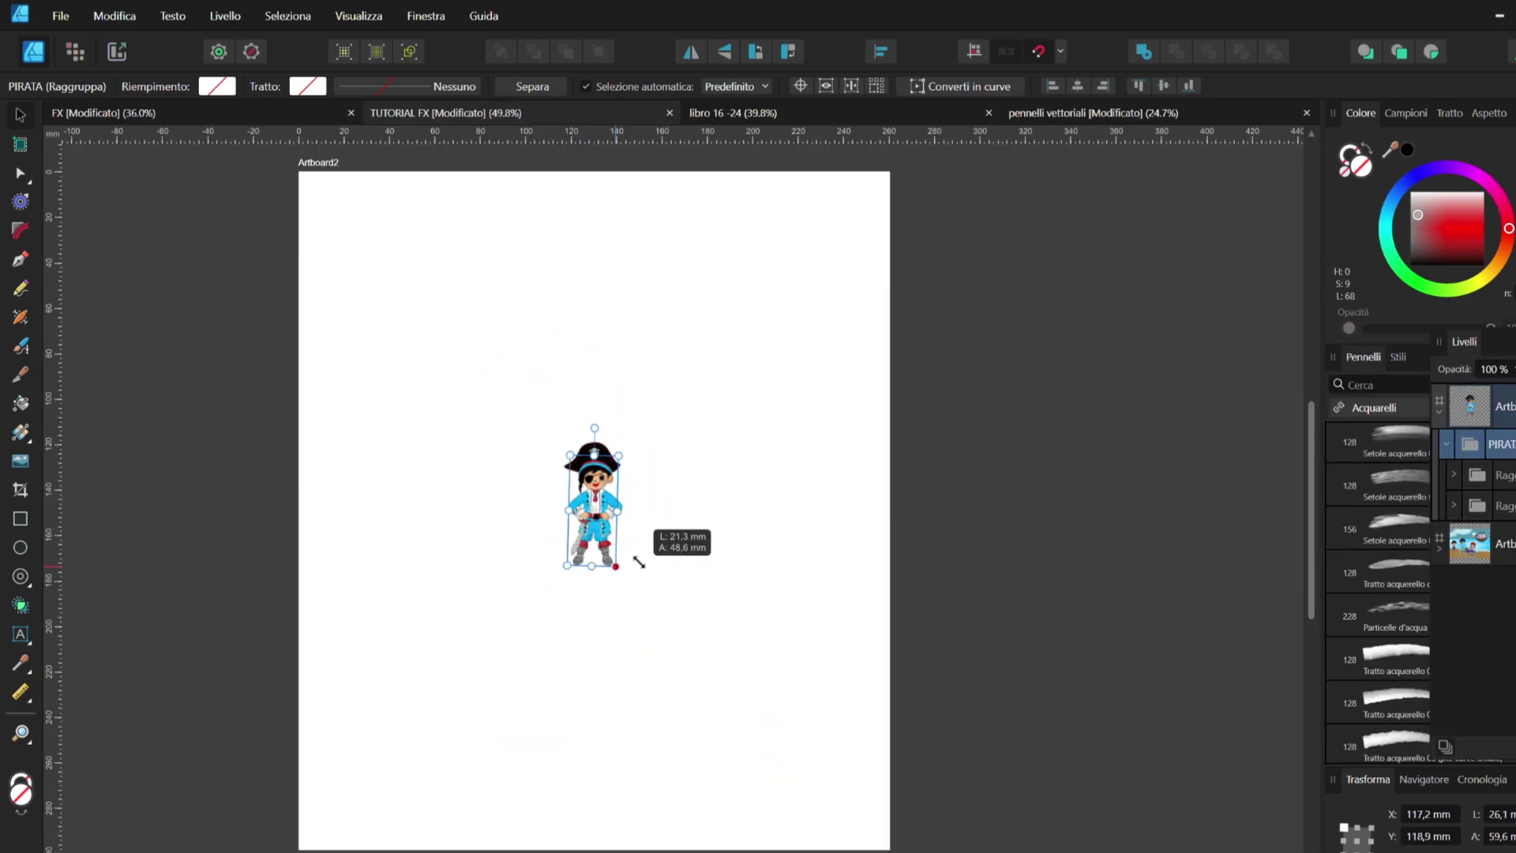
# Step: Shrink the pirate to about 16×36 mm, then undo back to its full 72×164 mm size
pyautogui.moveTo(672, 699); pyautogui.dragTo(624, 553)
pyautogui.scroll(2, 616, 524)
pyautogui.scroll(5, 614, 524)
pyautogui.scroll(3, 636, 528)
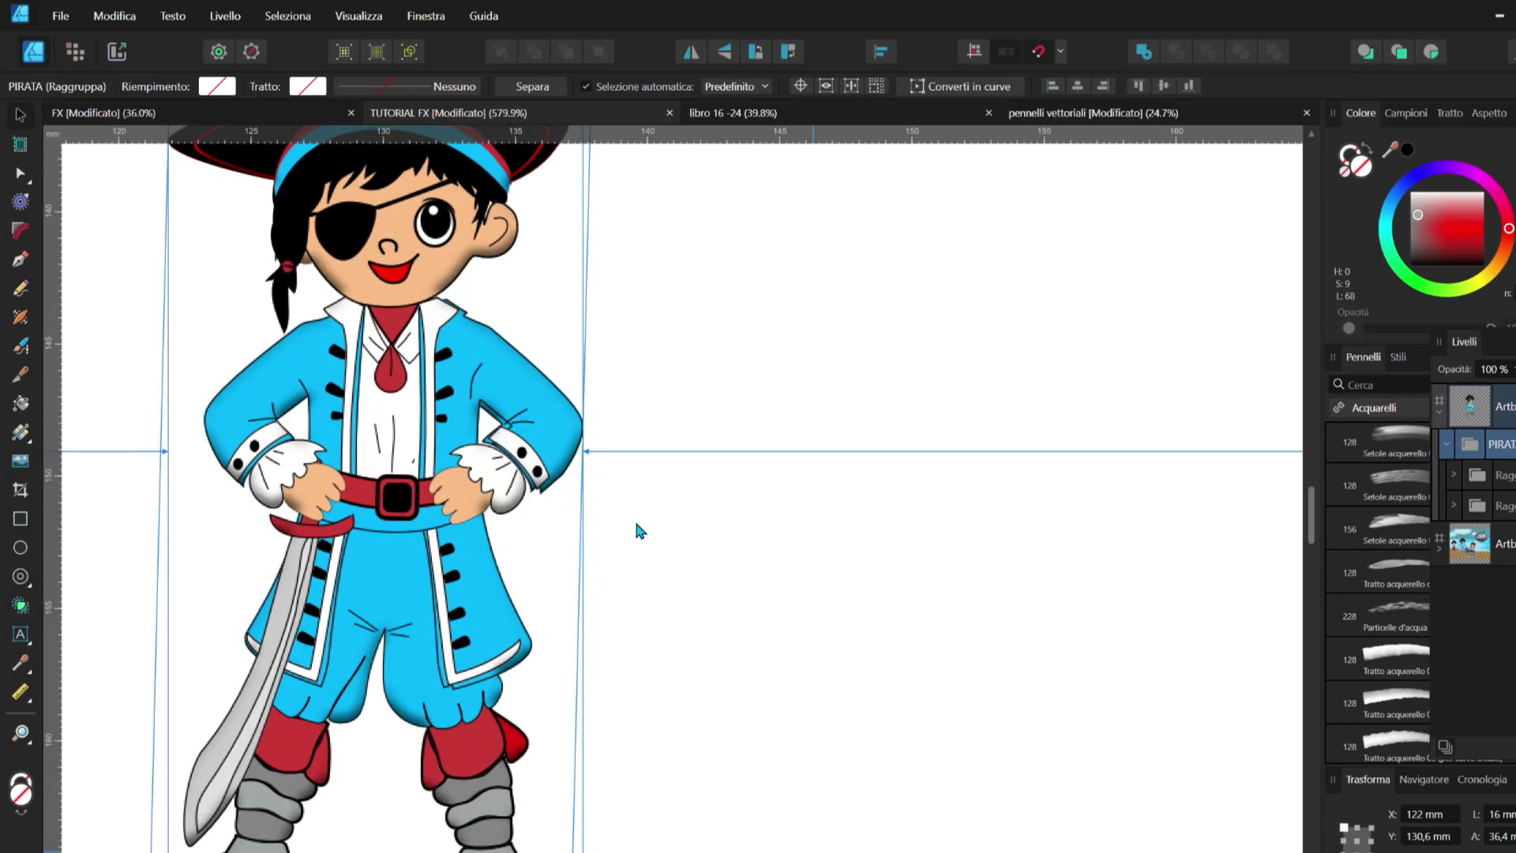
pyautogui.scroll(-2, 608, 587)
pyautogui.hotkey('ctrl', 'z')
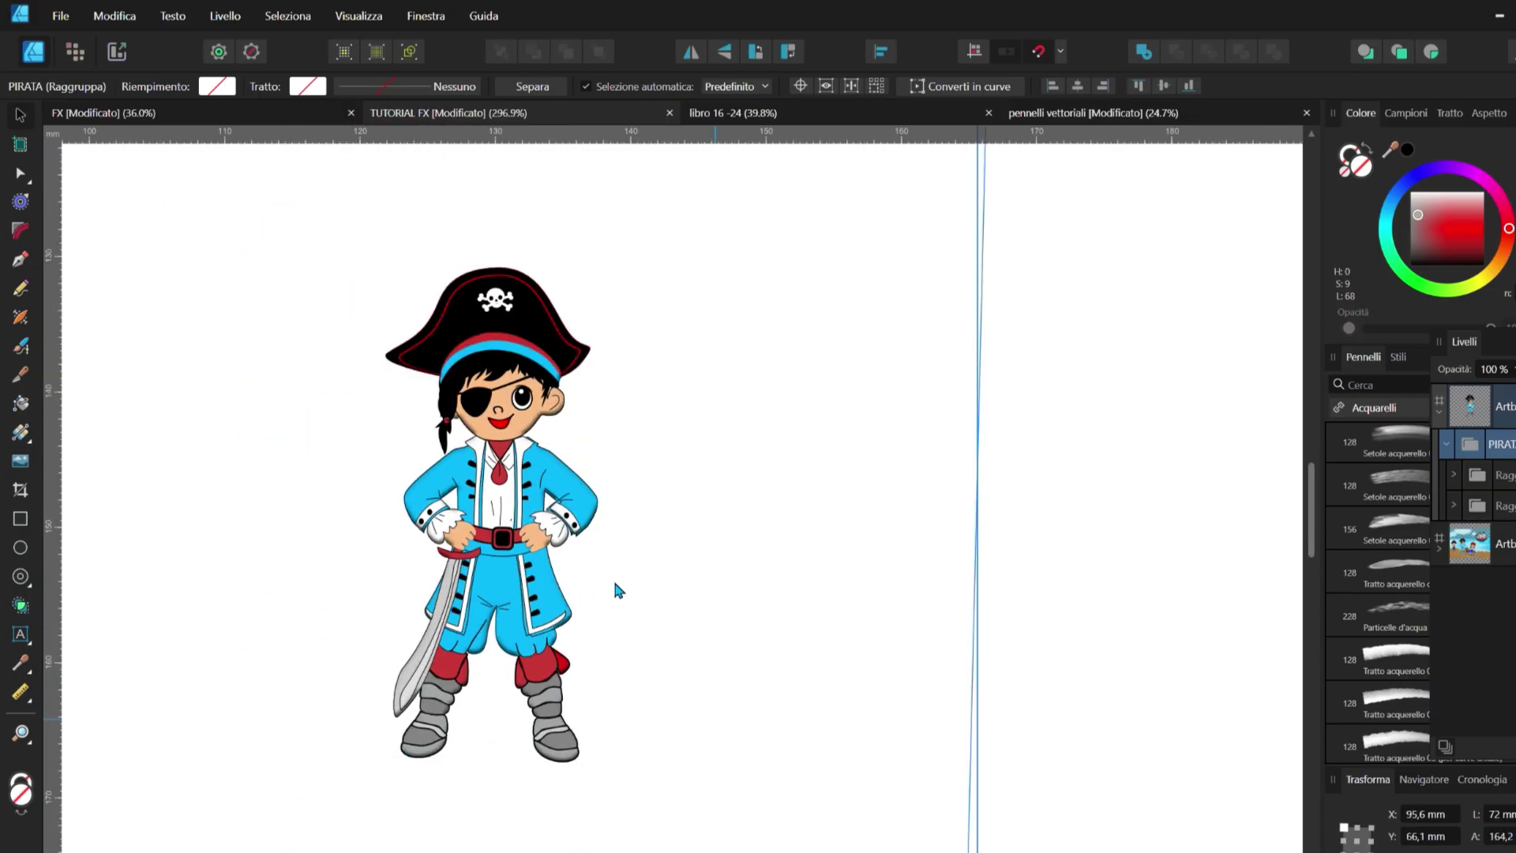
pyautogui.scroll(-3, 606, 592)
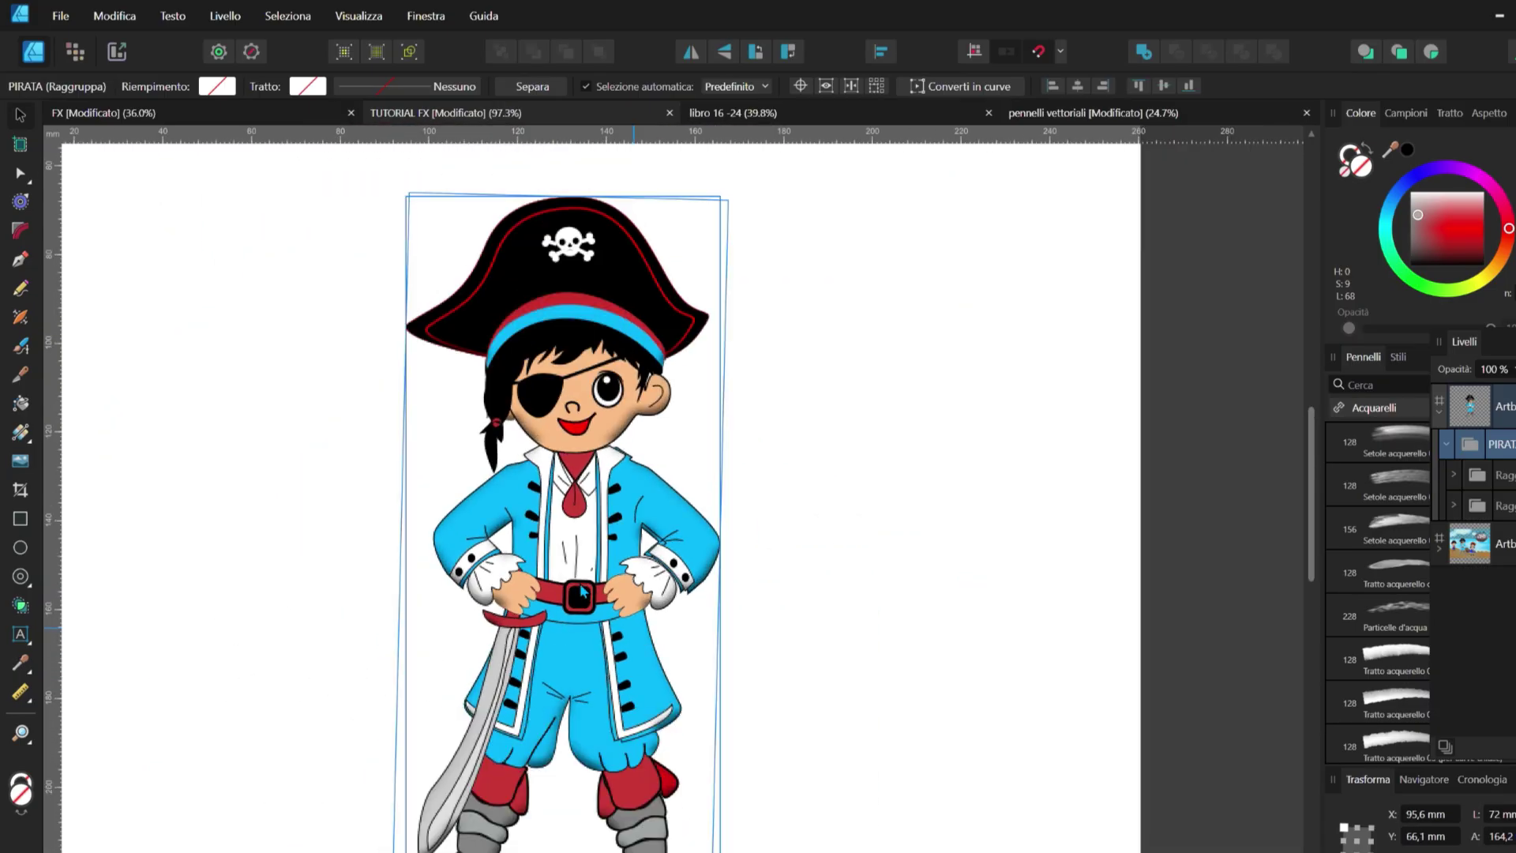
pyautogui.scroll(-2, 934, 555)
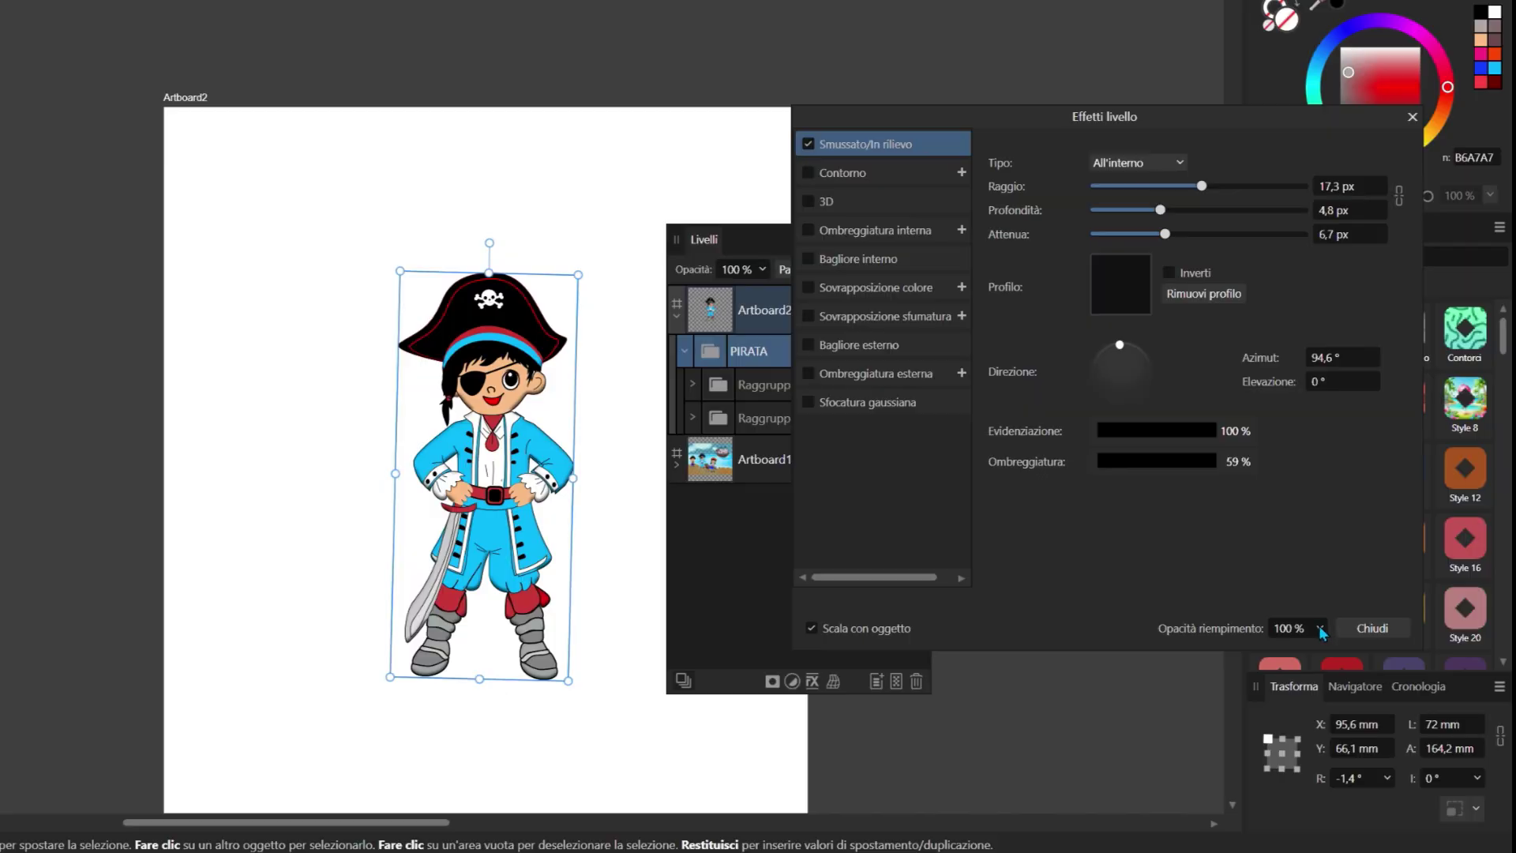
pyautogui.click(1320, 630)
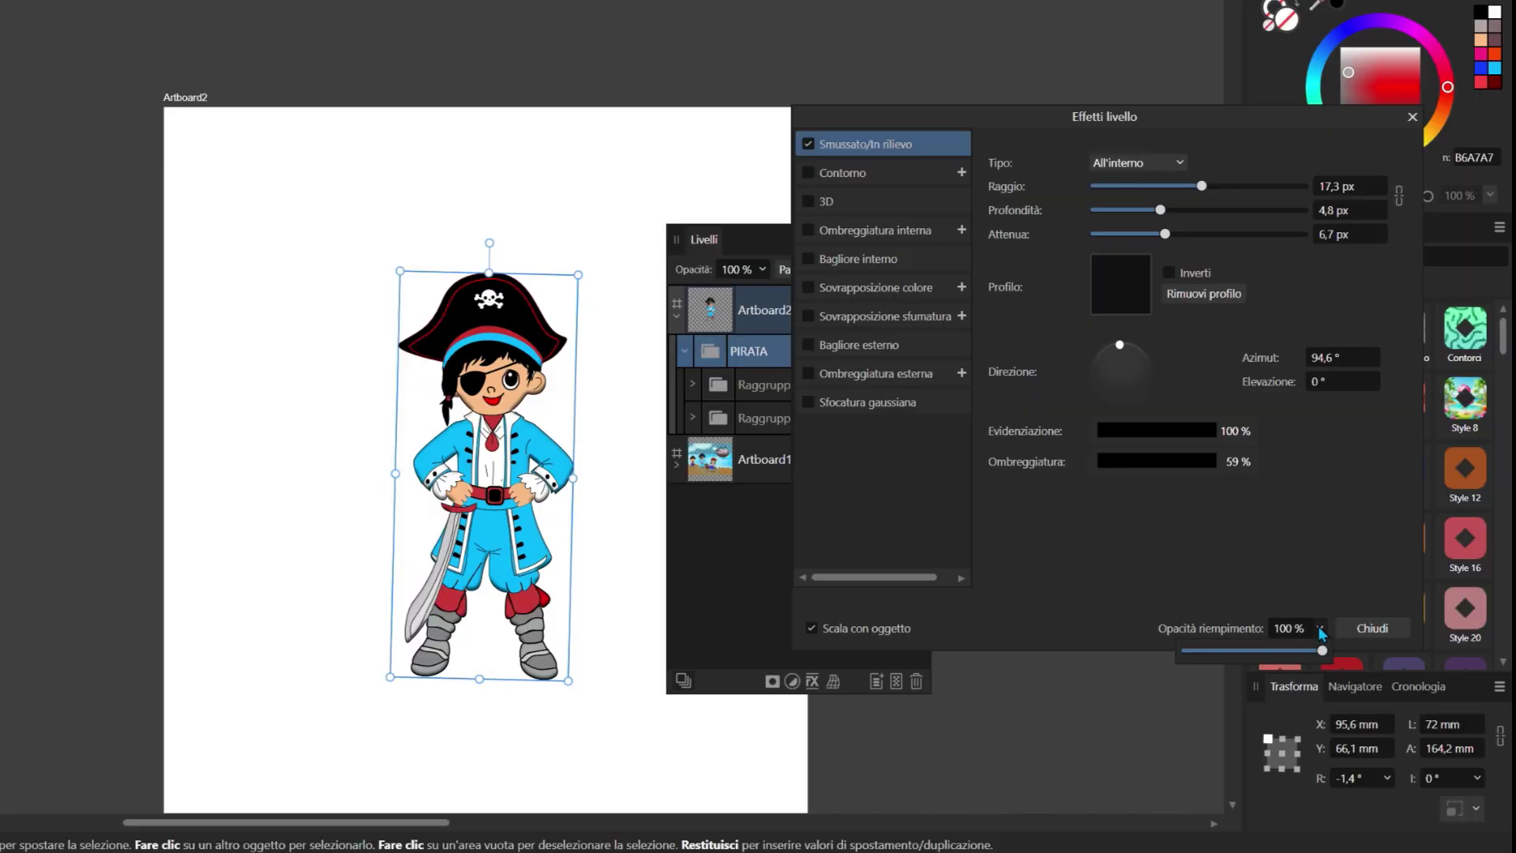
pyautogui.moveTo(1321, 650); pyautogui.dragTo(1146, 655)
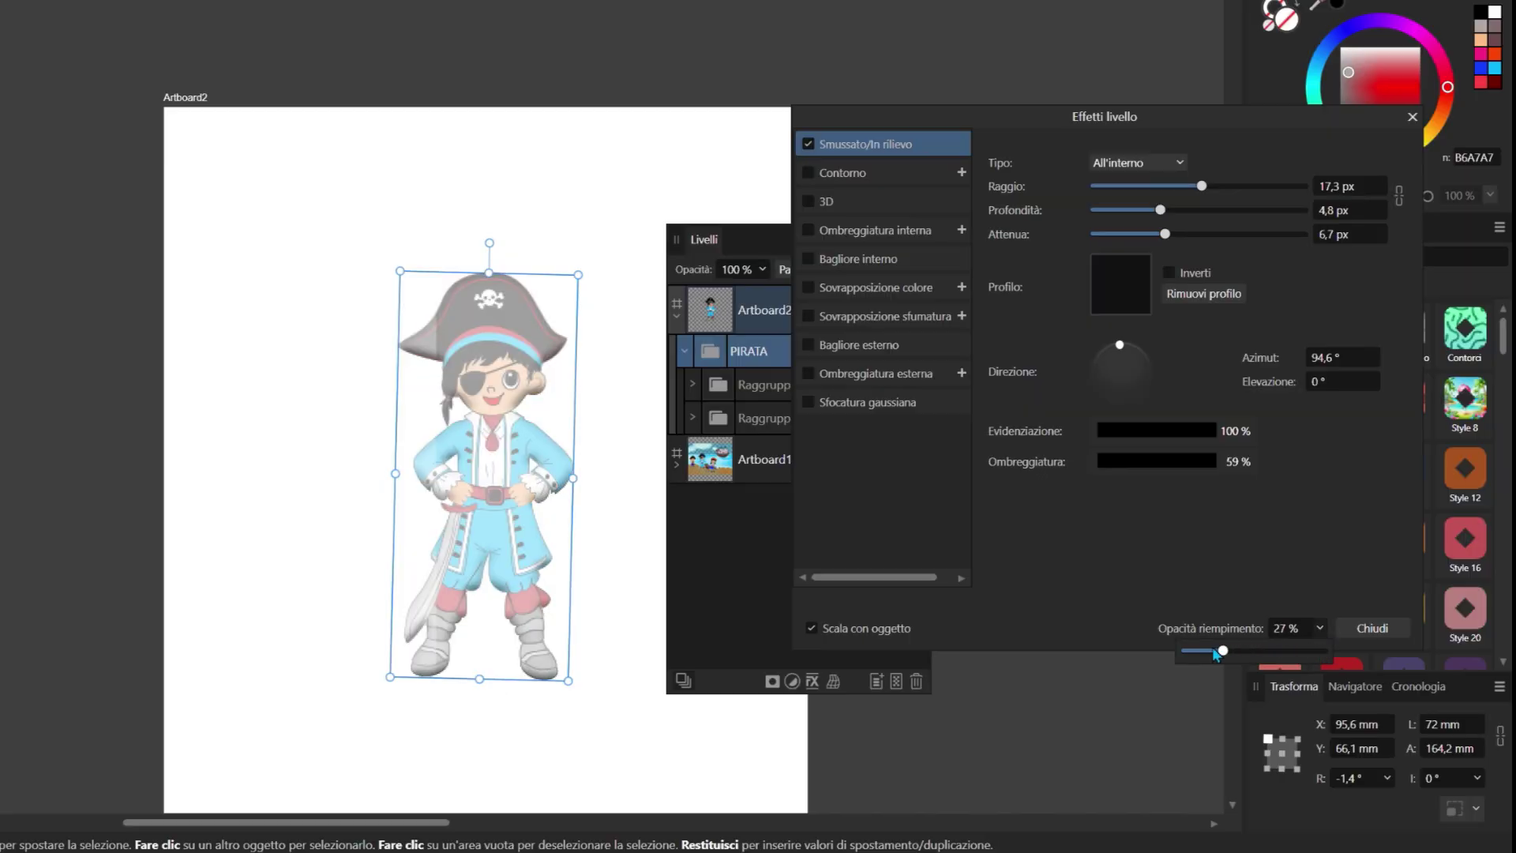
pyautogui.moveTo(1184, 651); pyautogui.dragTo(1324, 650)
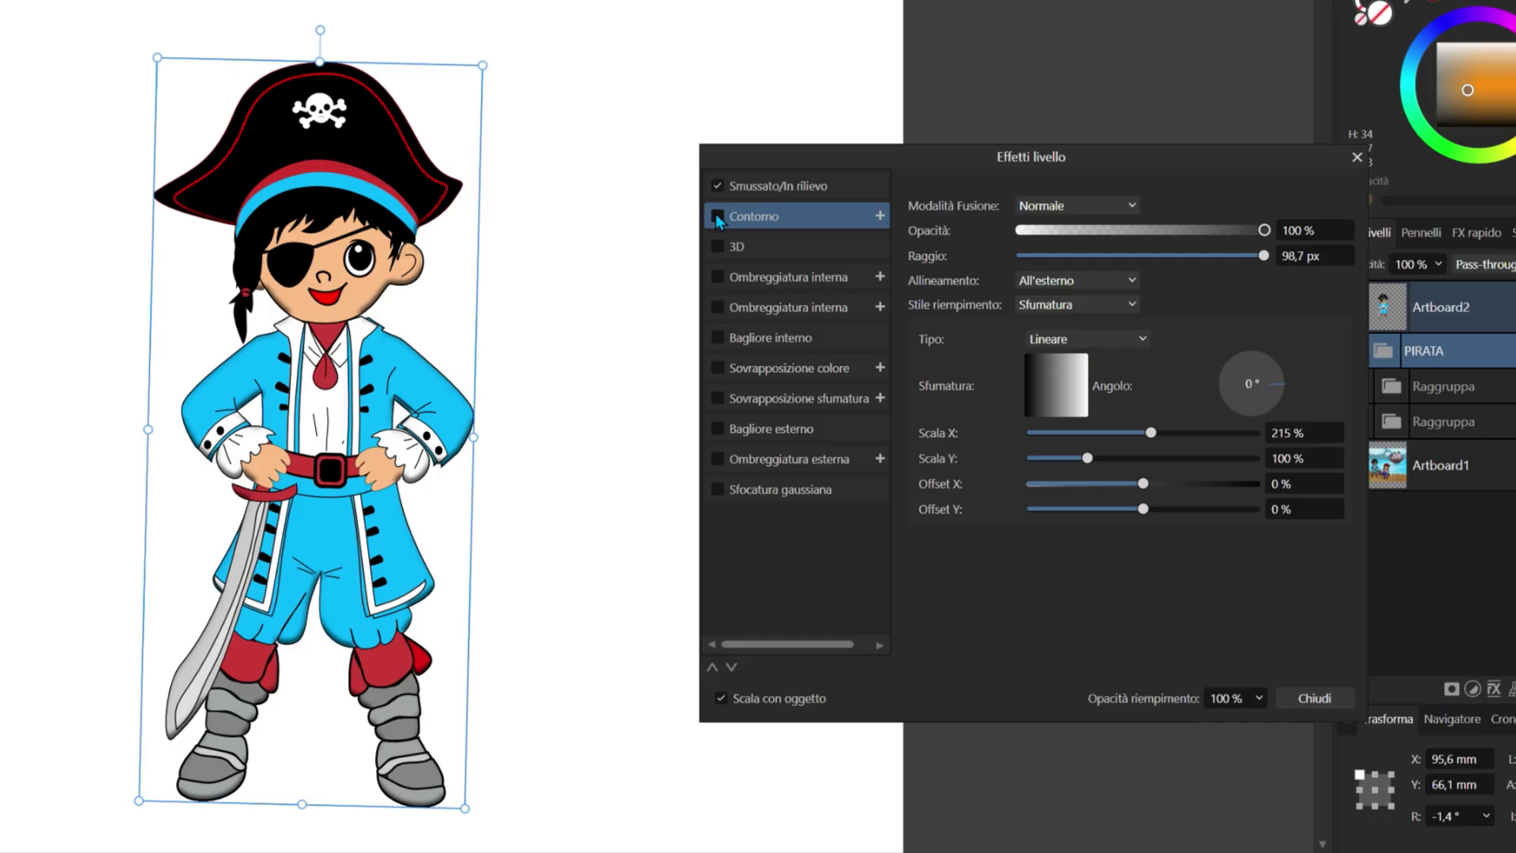
# Step: Add a solid yellow Outline effect to the pirate at 60% opacity and 26.5 px radius
pyautogui.click(717, 215)
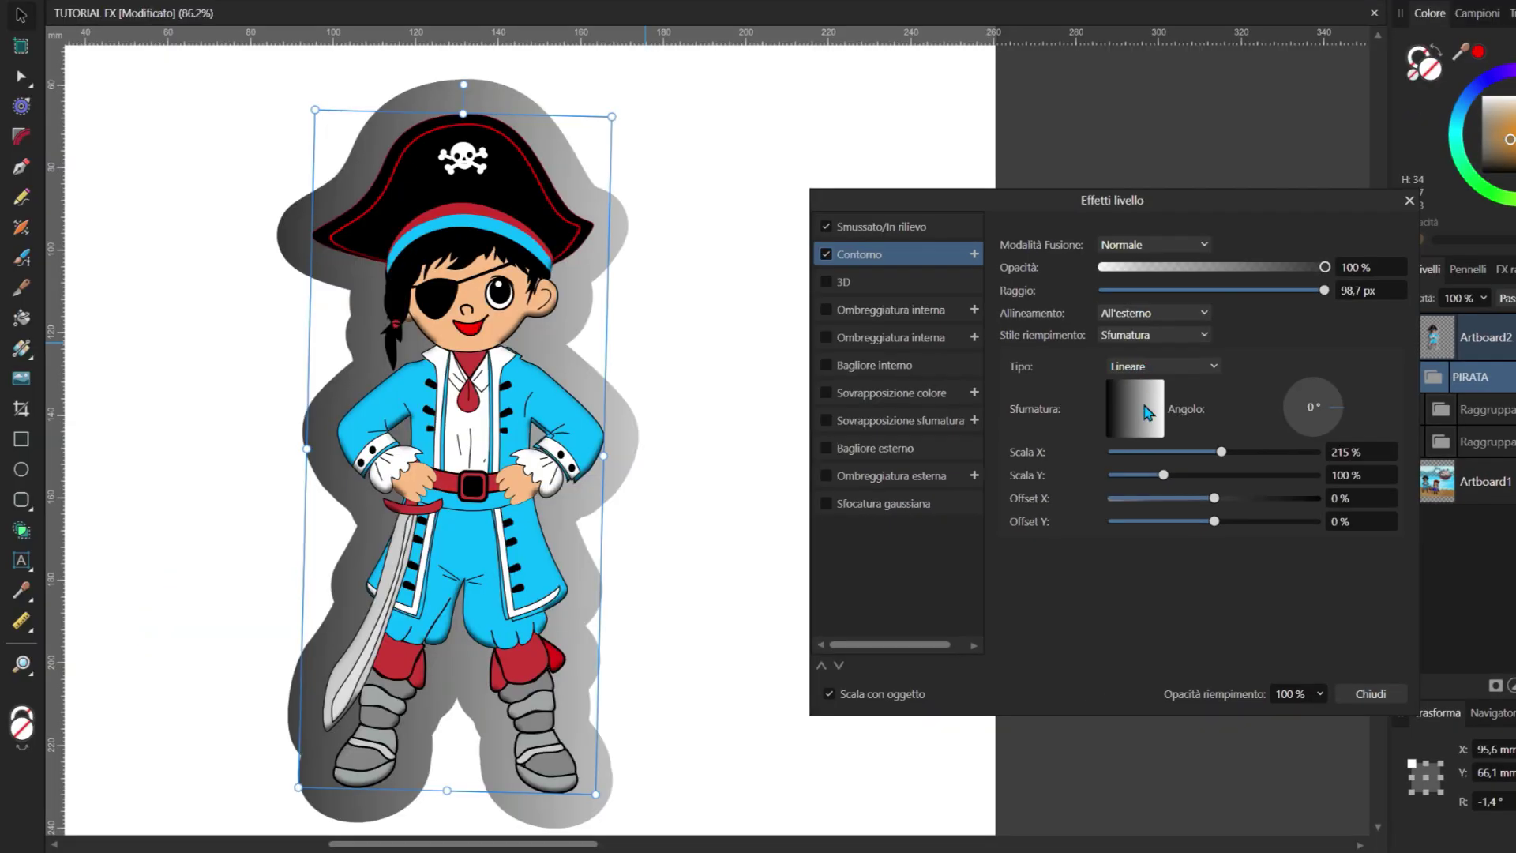
pyautogui.click(1147, 411)
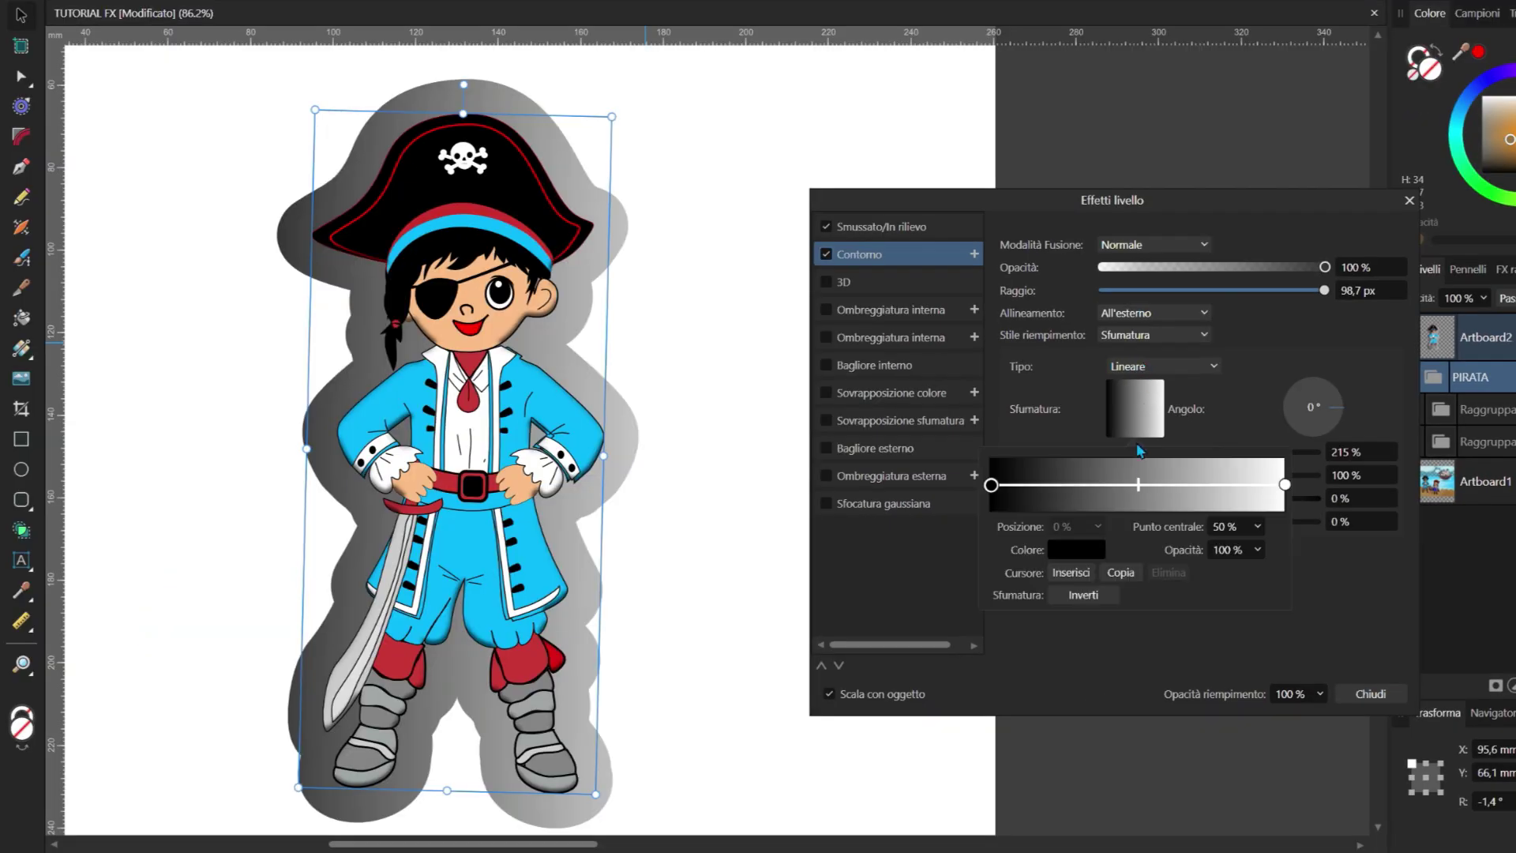
pyautogui.click(1163, 397)
pyautogui.click(1160, 366)
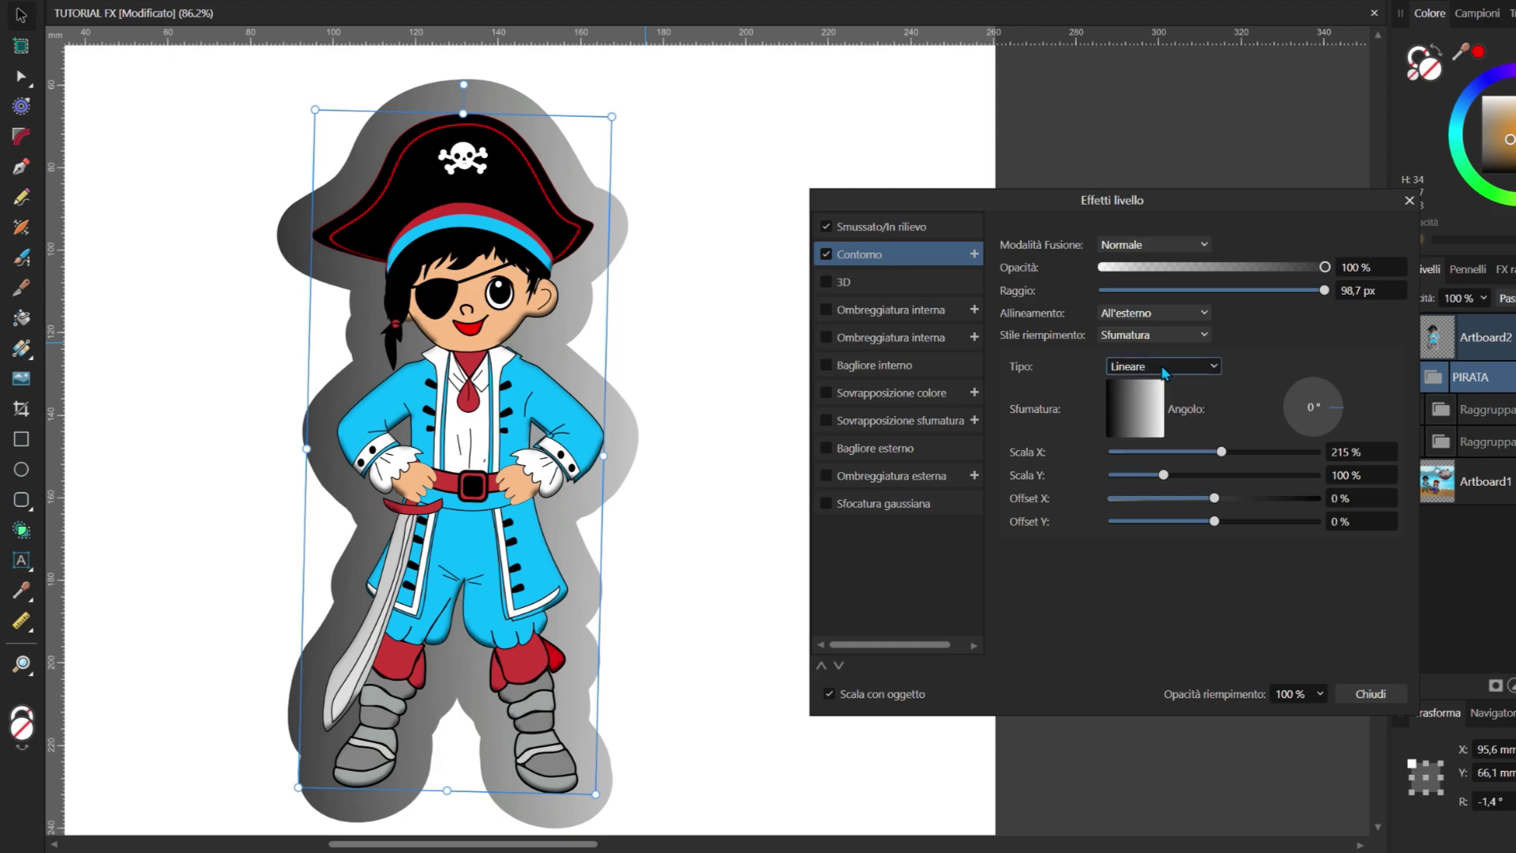
pyautogui.click(1148, 335)
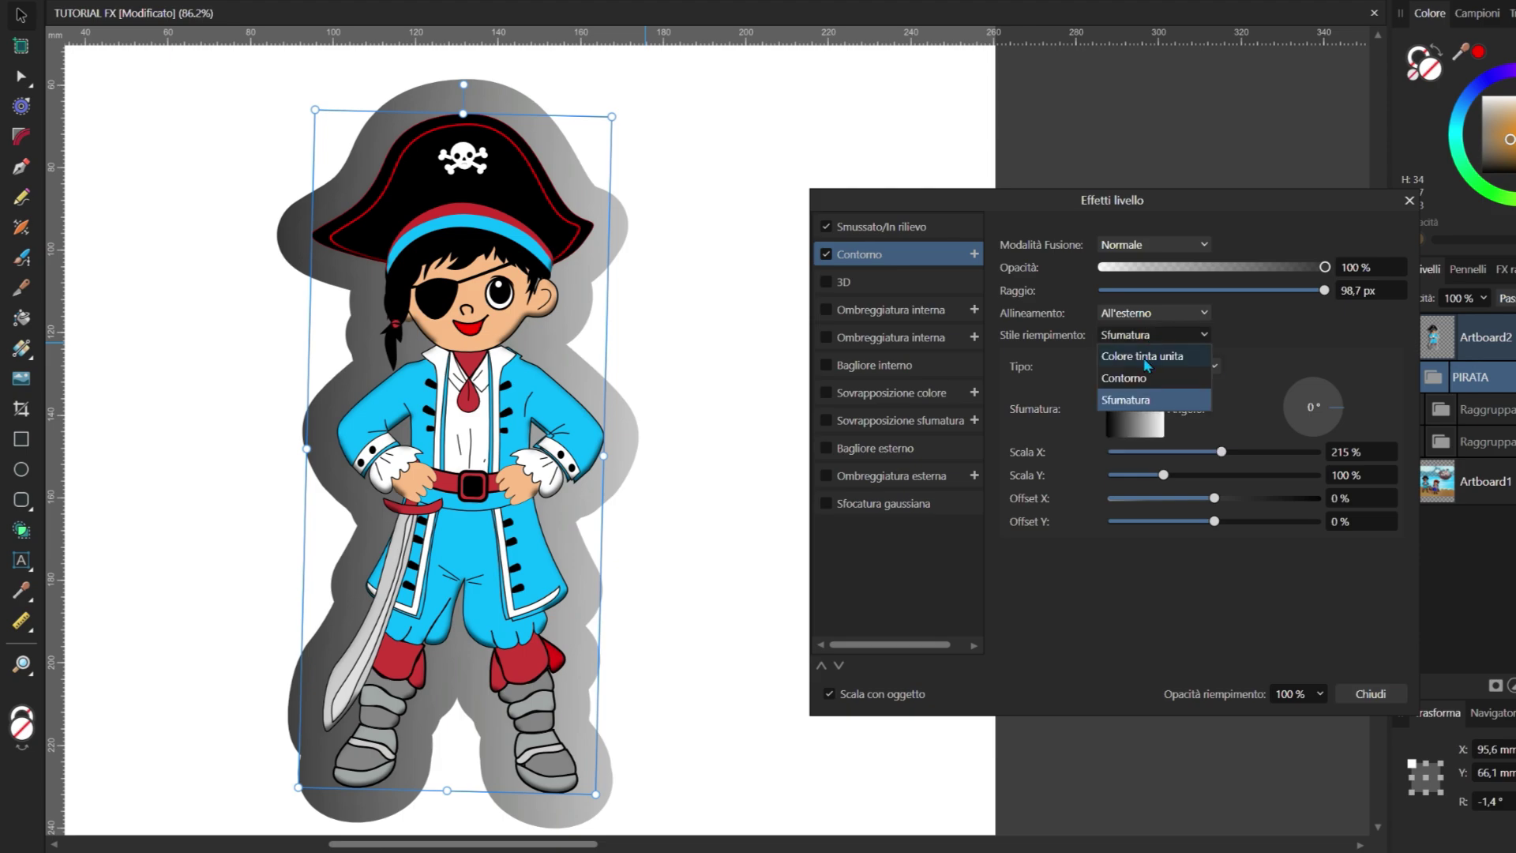
pyautogui.click(1145, 358)
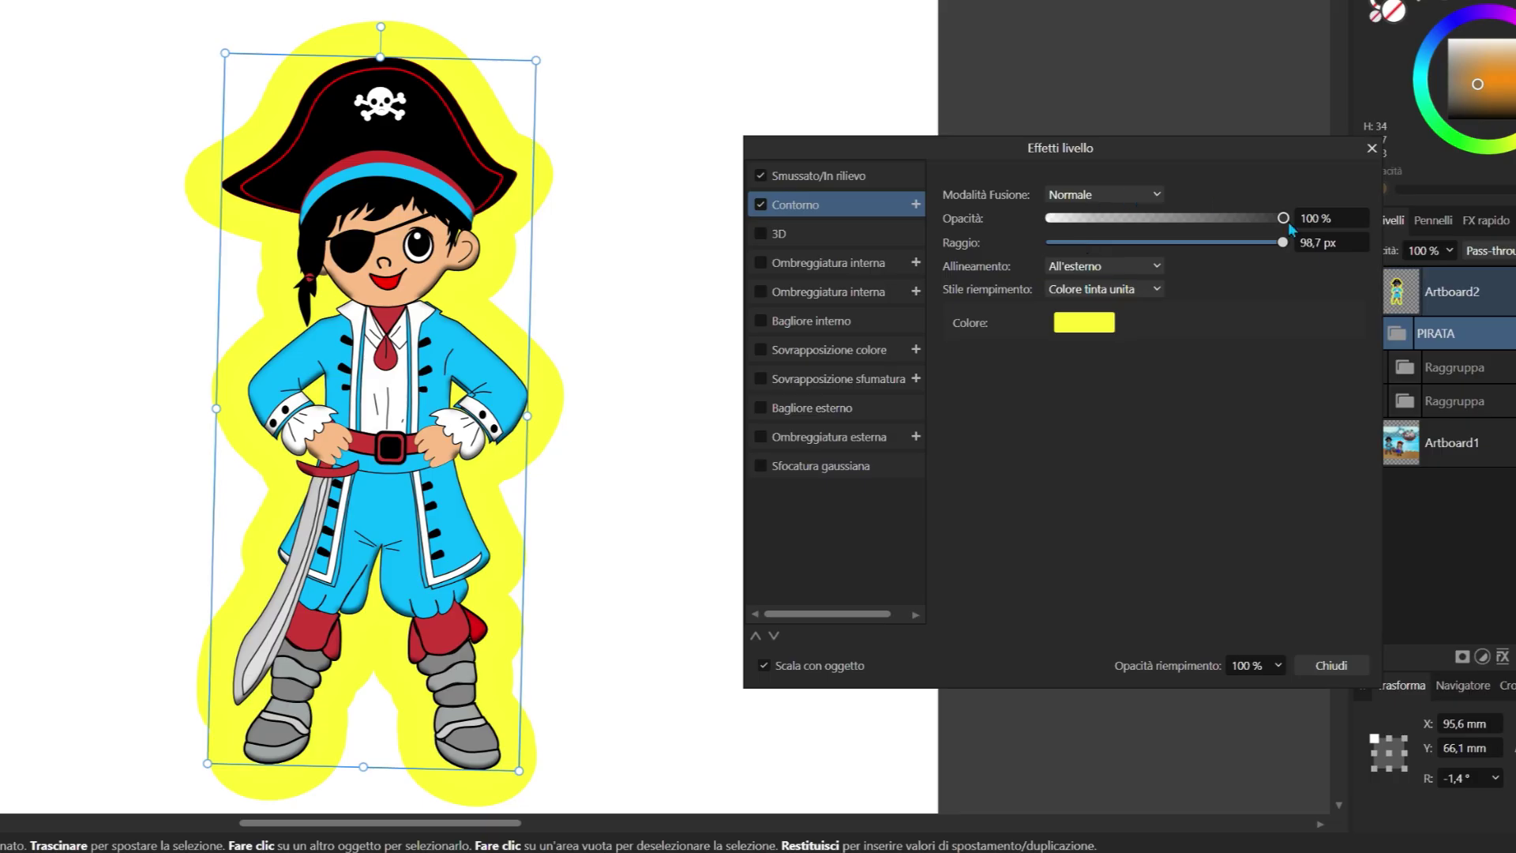
pyautogui.moveTo(1283, 220); pyautogui.dragTo(1175, 220)
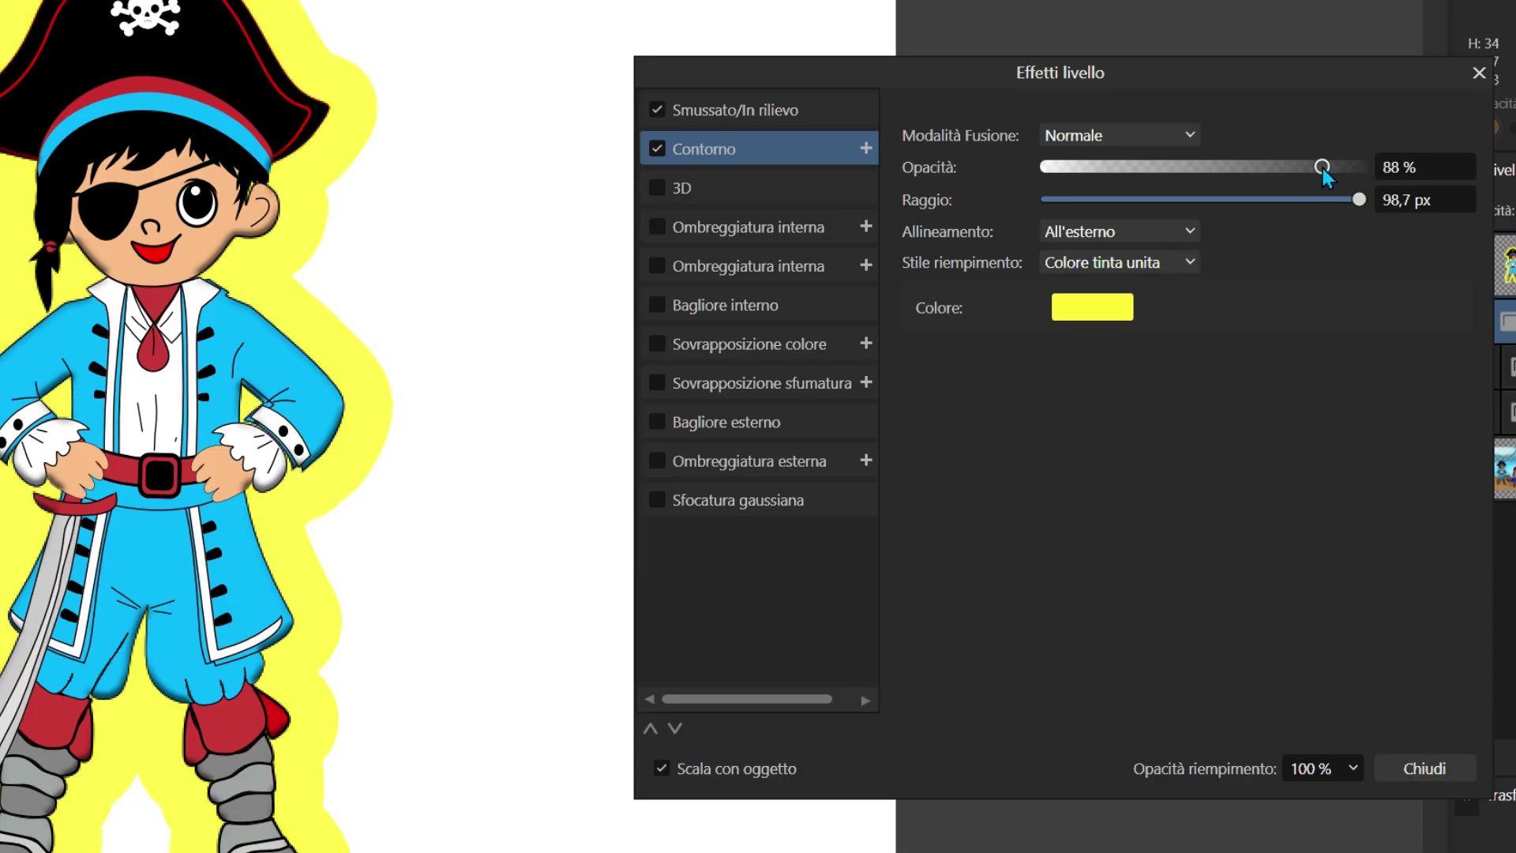
pyautogui.moveTo(1216, 168); pyautogui.dragTo(1236, 167)
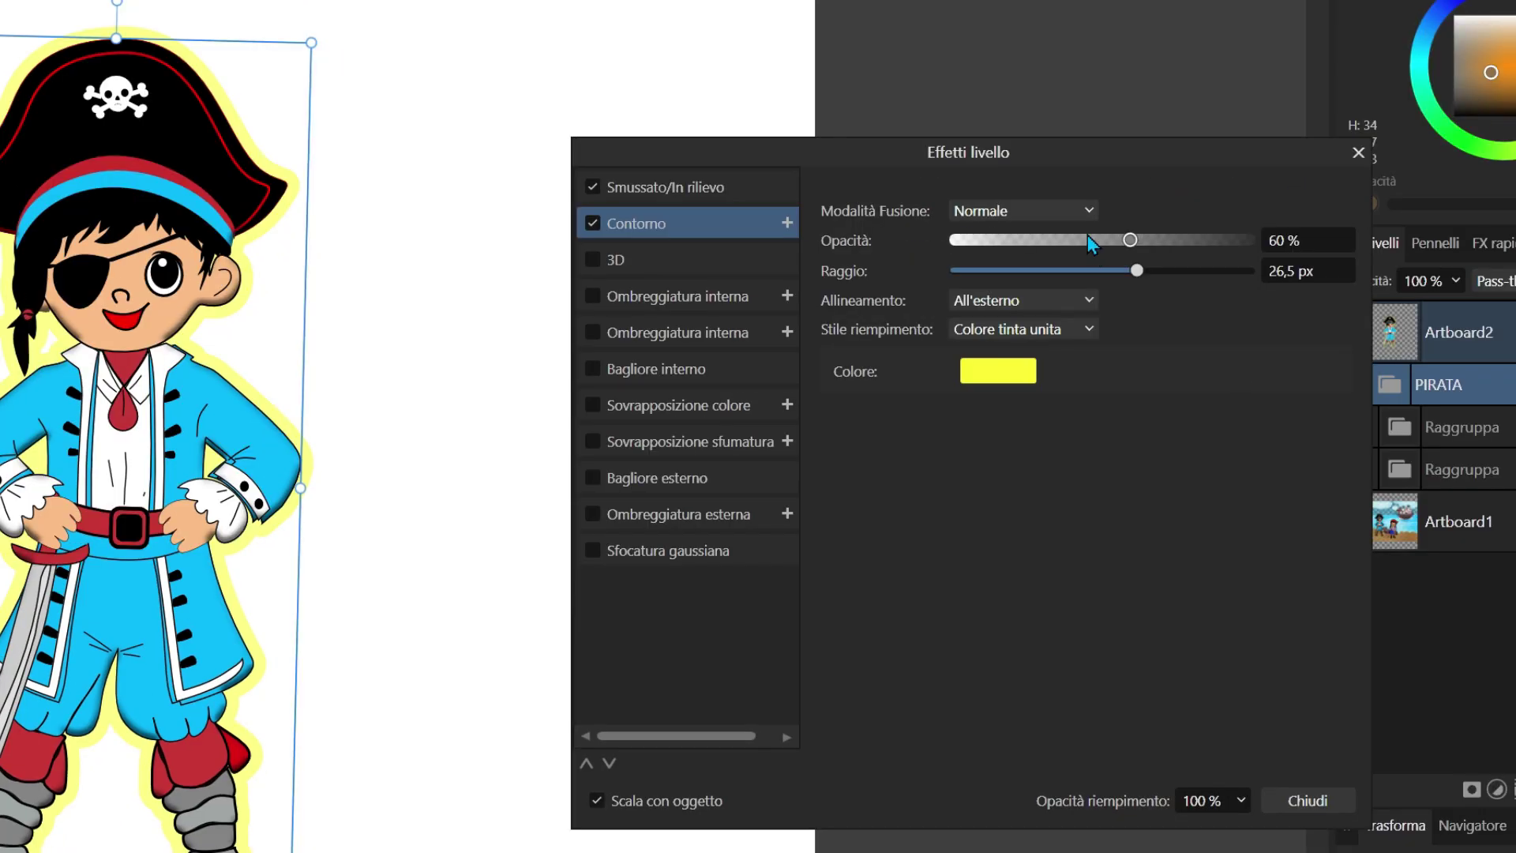
# Step: Try Colore Brucia and Luce intensa blend modes on the outline, then return to Normale
pyautogui.click(1061, 213)
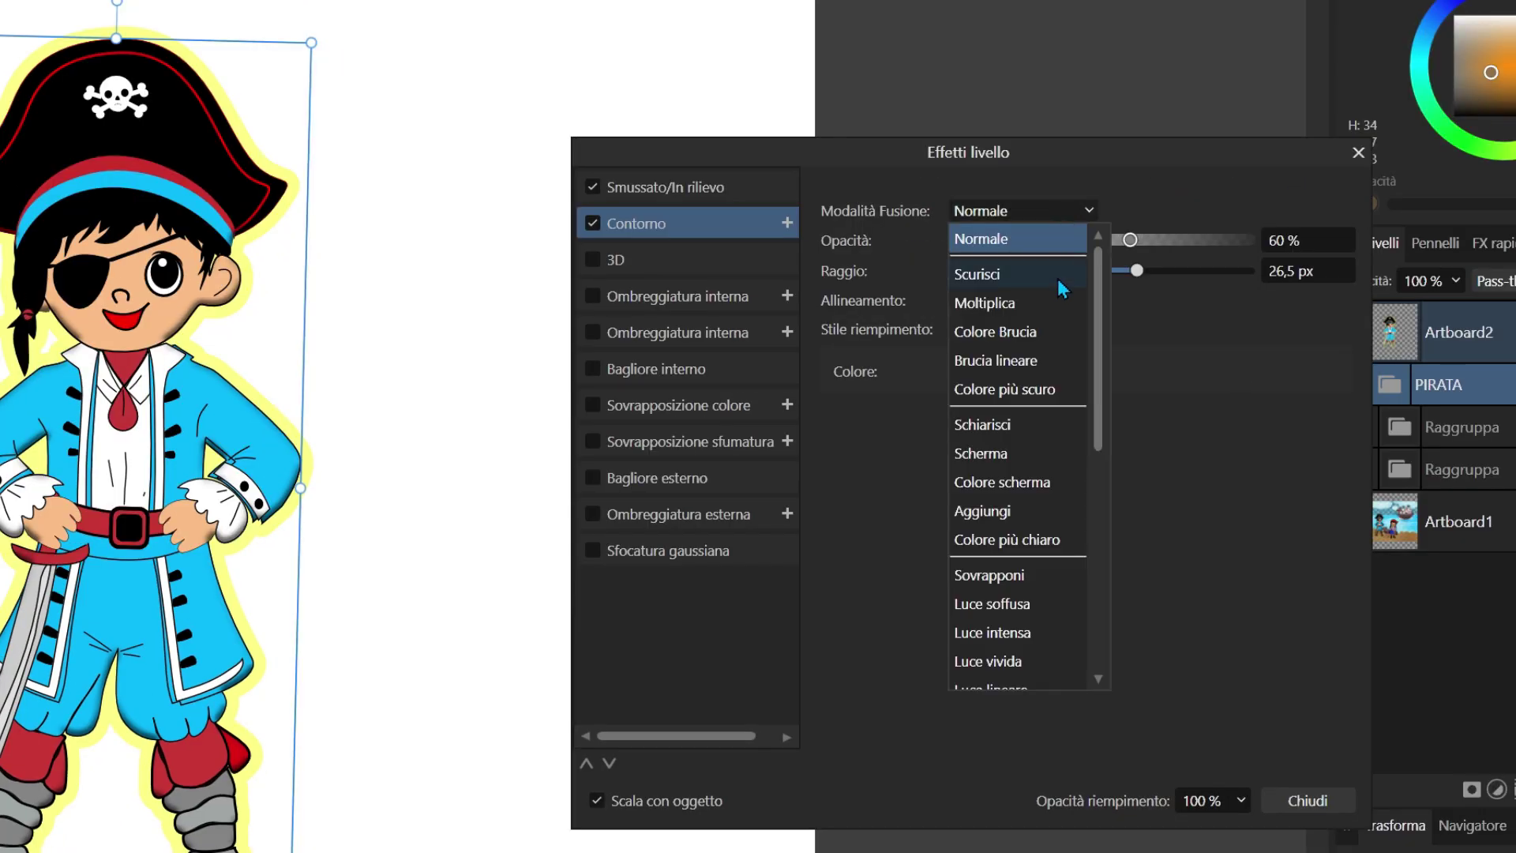
pyautogui.click(1036, 335)
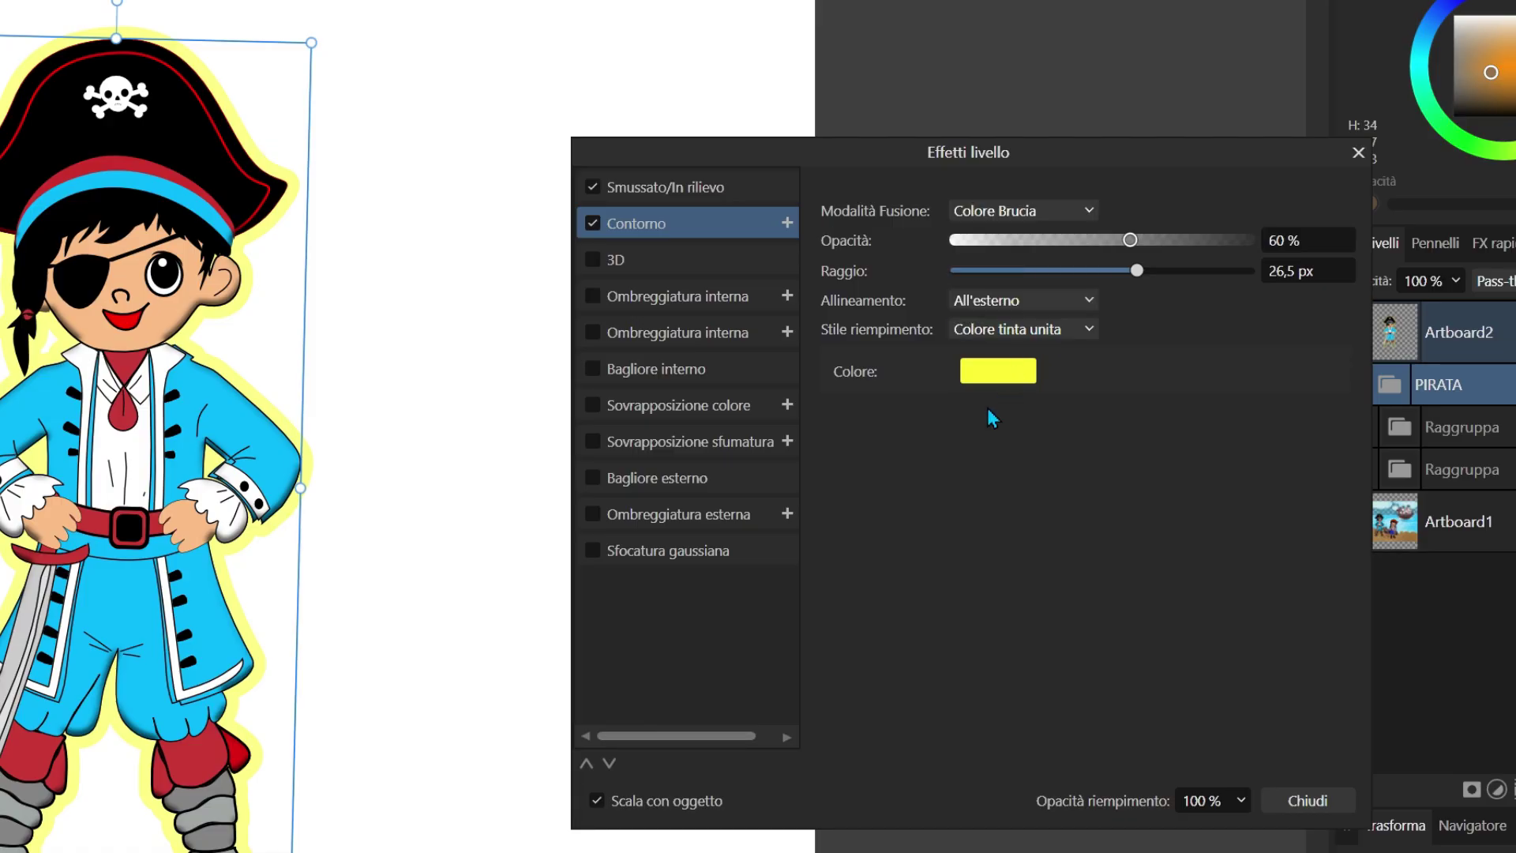
pyautogui.click(1038, 207)
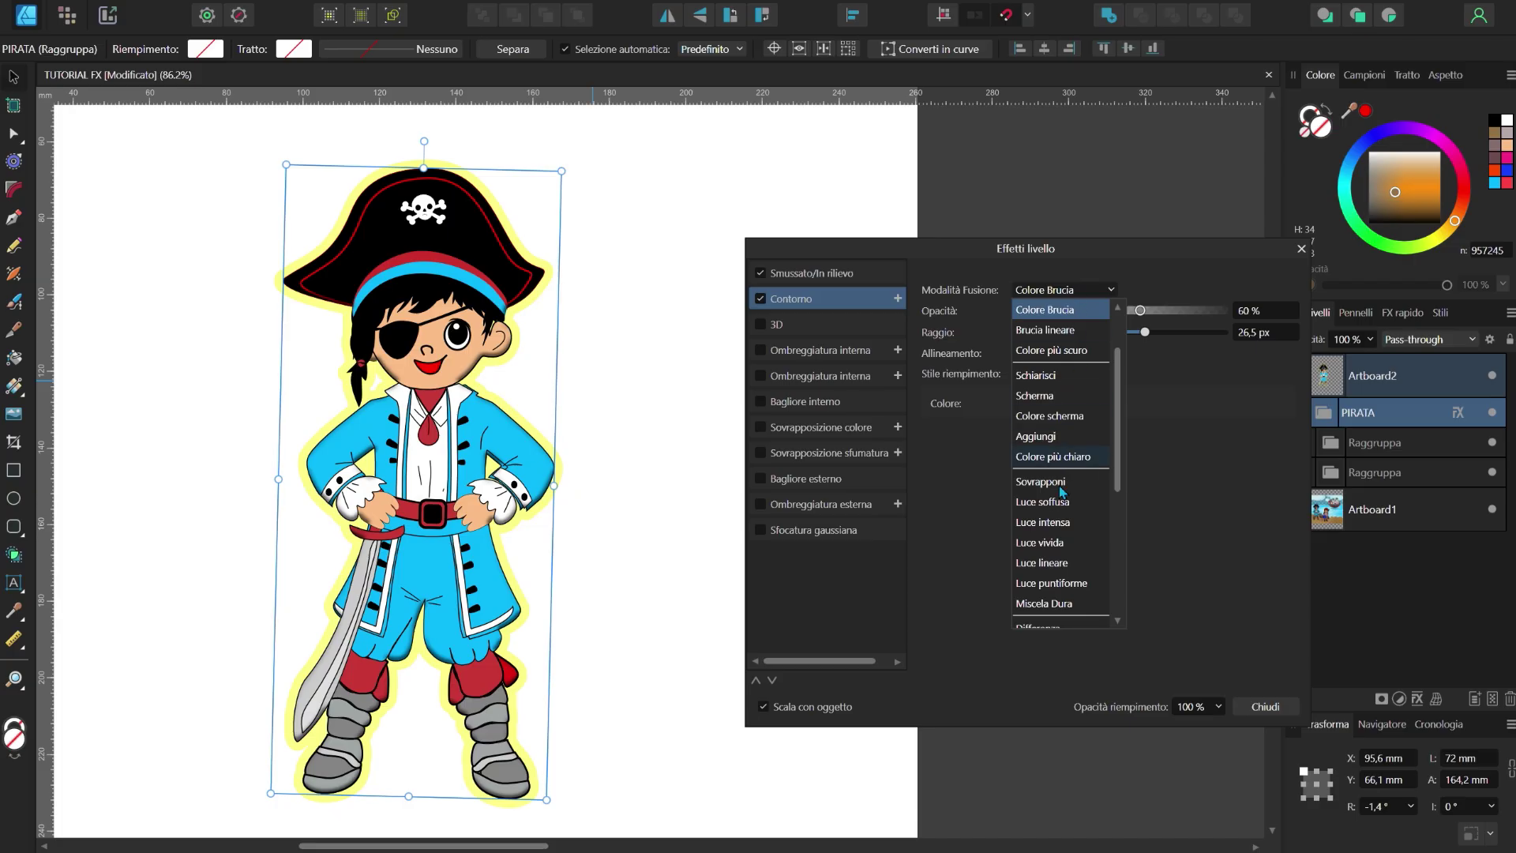
pyautogui.click(1060, 529)
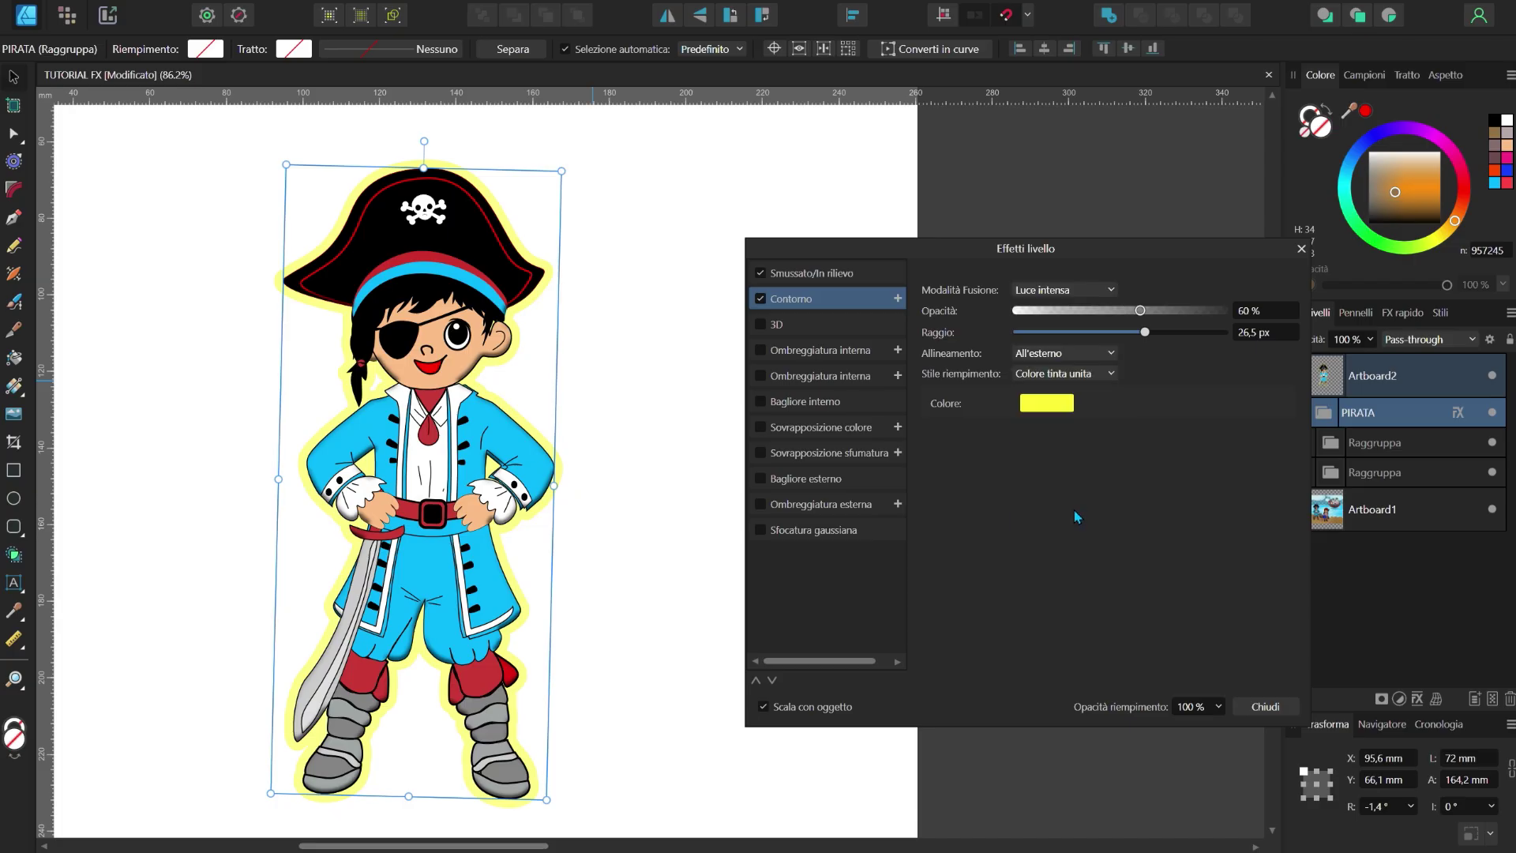
pyautogui.click(1050, 294)
pyautogui.scroll(3, 1058, 327)
pyautogui.scroll(3, 1078, 333)
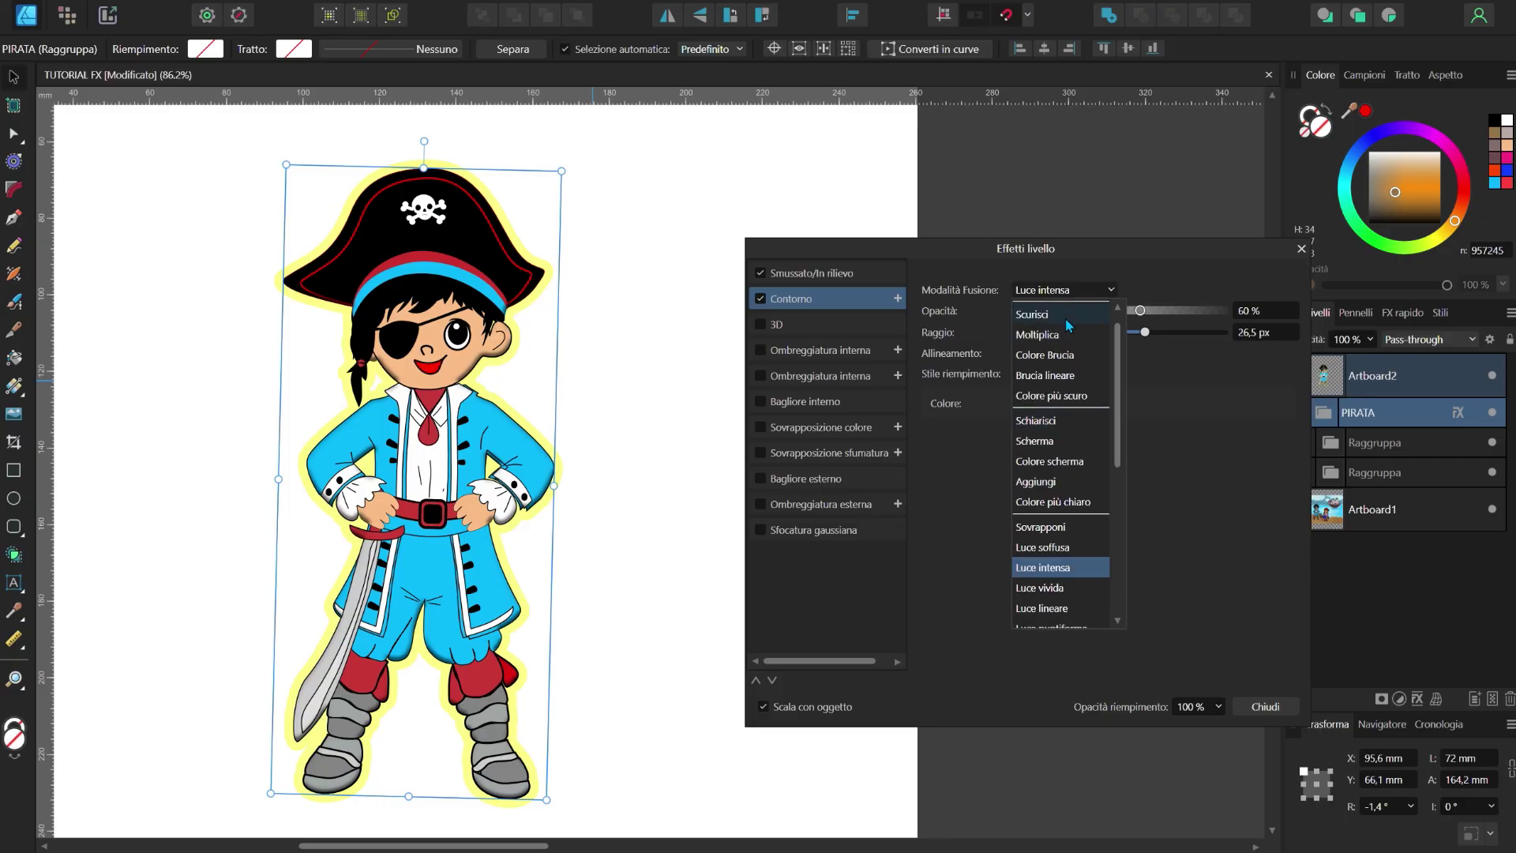
pyautogui.click(1065, 311)
# Step: Try centred alignment for the outline, then set it back to Outside
pyautogui.click(1058, 353)
pyautogui.click(1006, 282)
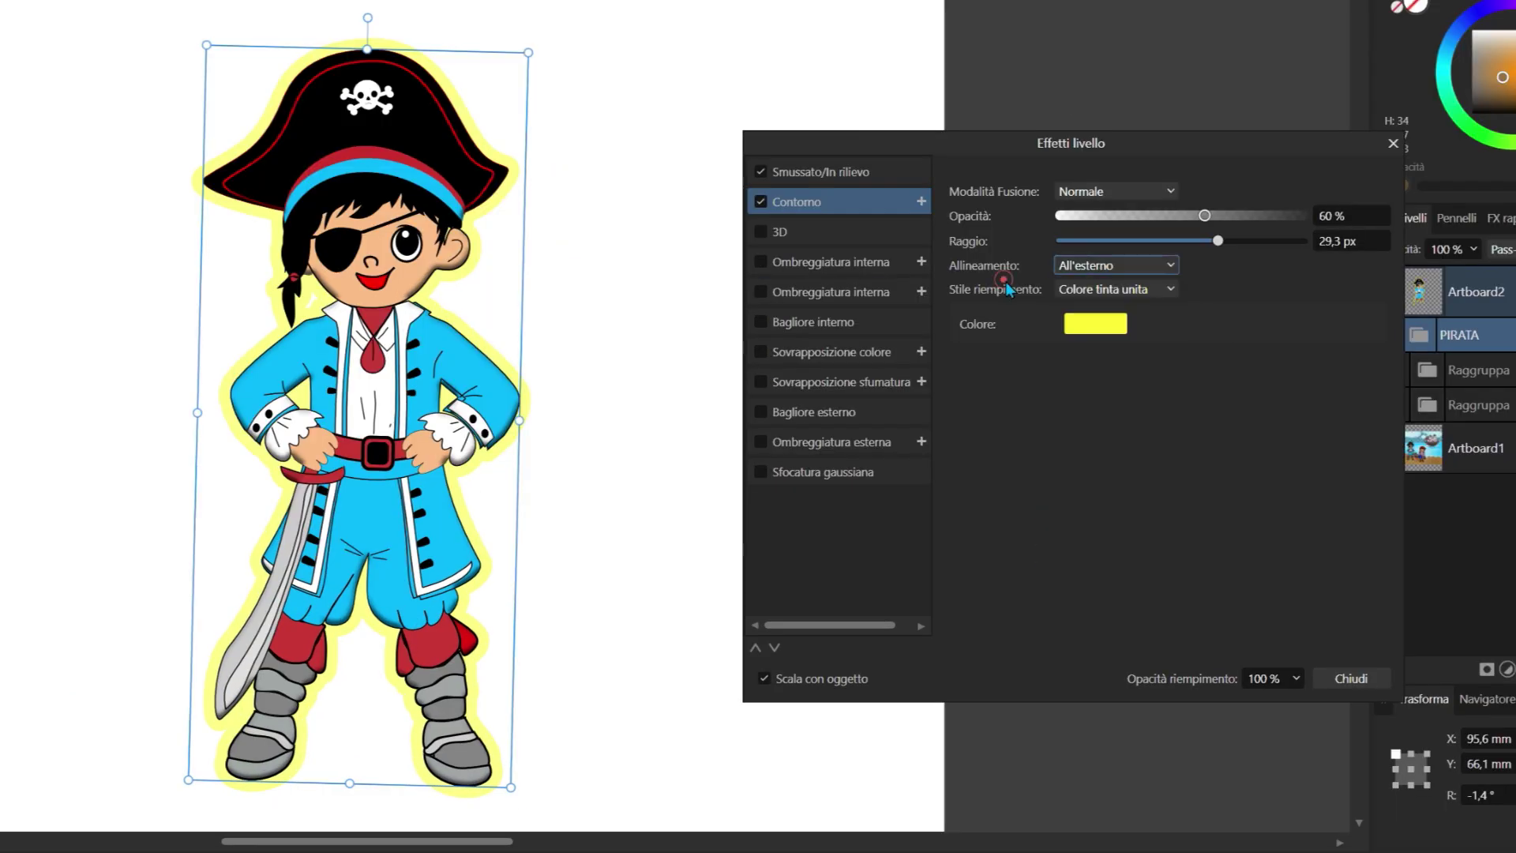
pyautogui.click(1087, 263)
pyautogui.click(1088, 312)
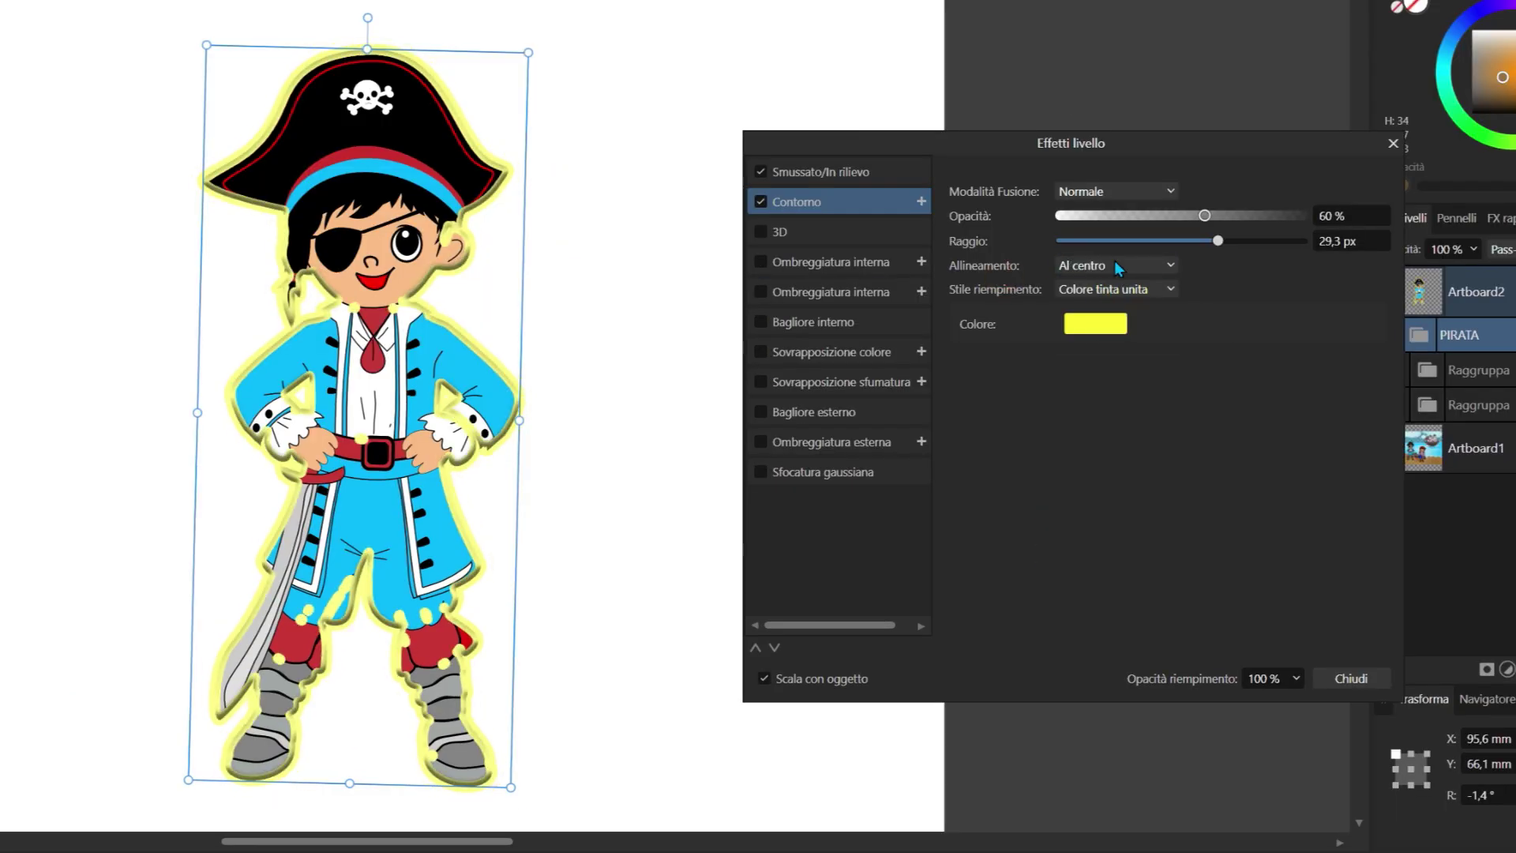
pyautogui.click(1115, 266)
pyautogui.click(1082, 291)
pyautogui.click(1113, 266)
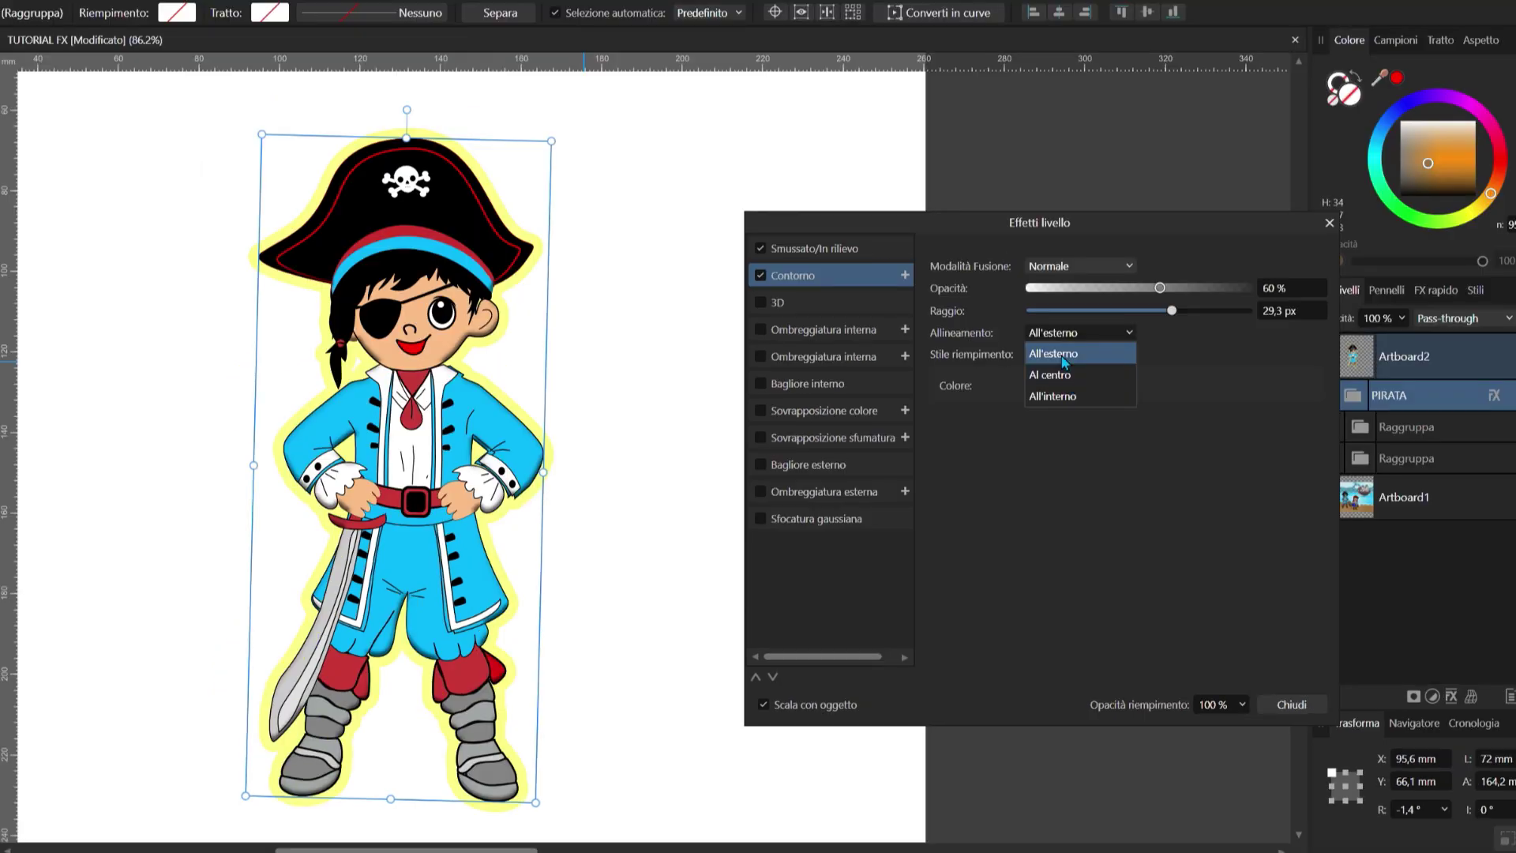
pyautogui.click(1064, 356)
pyautogui.click(1079, 332)
pyautogui.click(1050, 374)
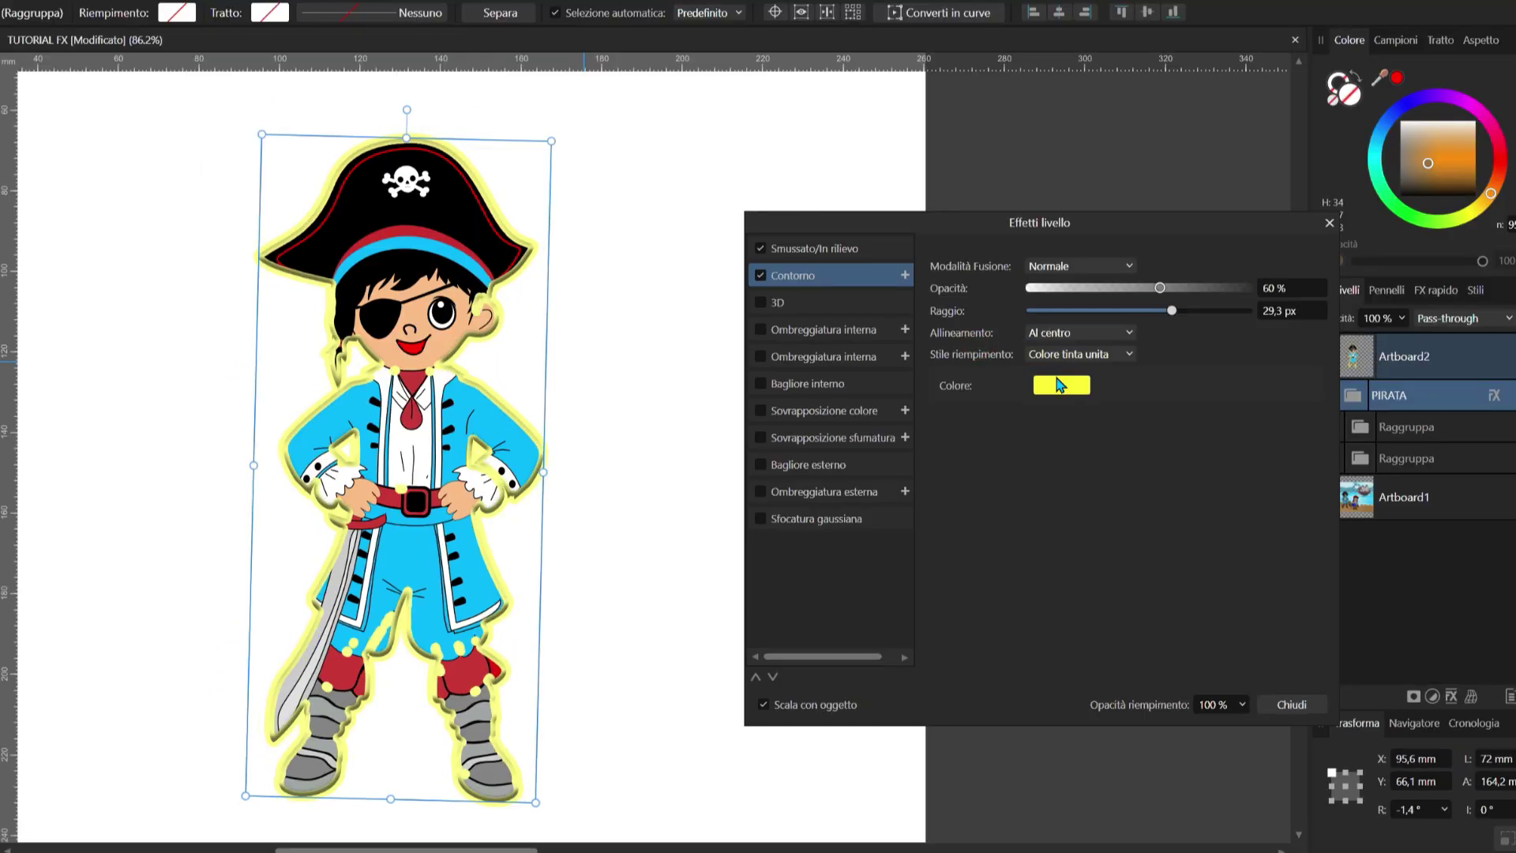
pyautogui.click(1079, 332)
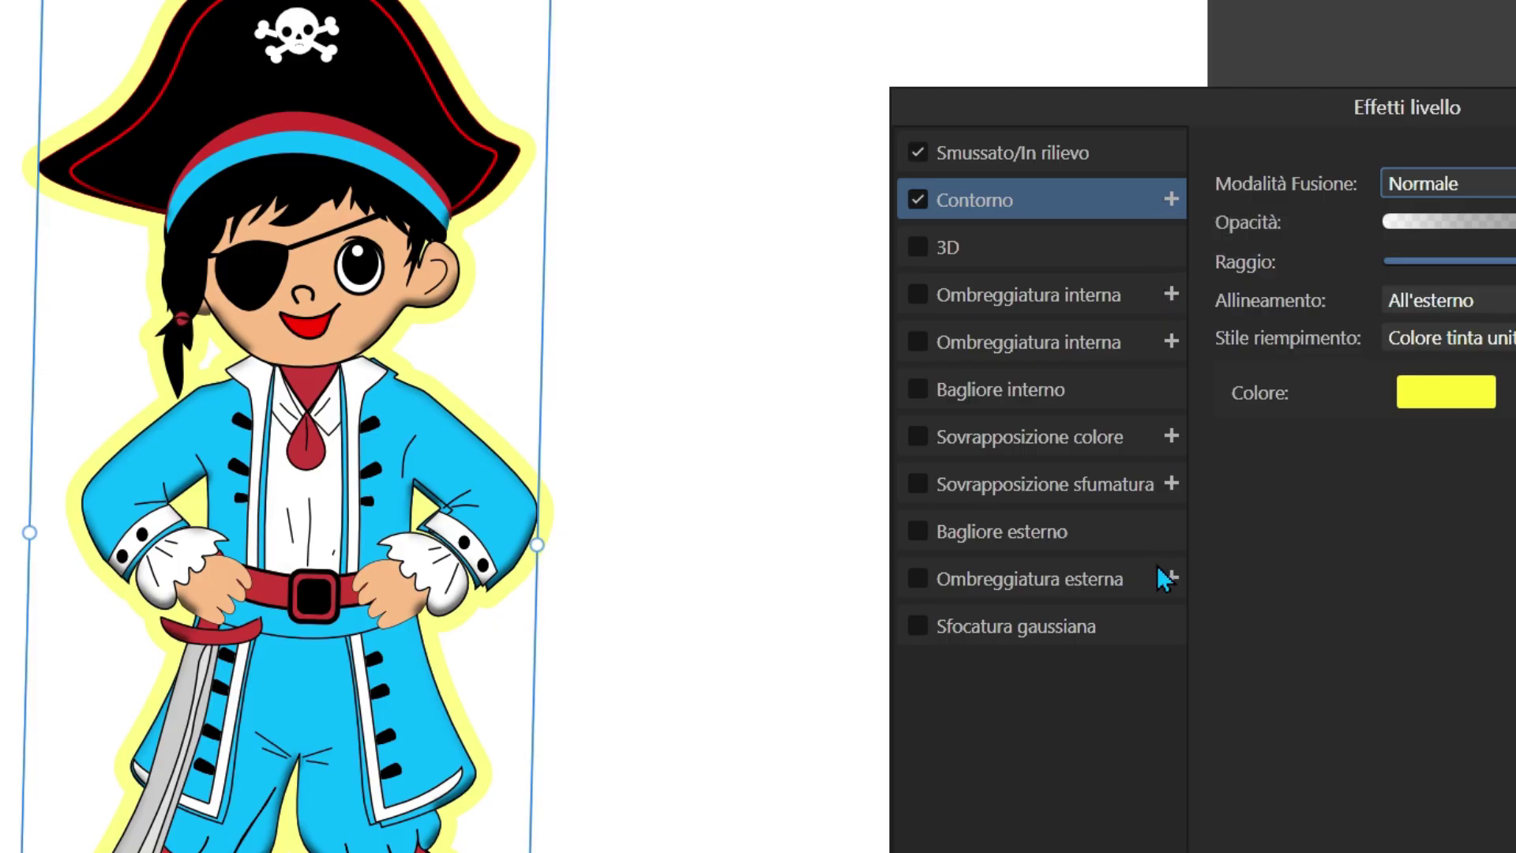
# Step: Duplicate the outline and make the copy red with about 42 px radius
pyautogui.click(1172, 199)
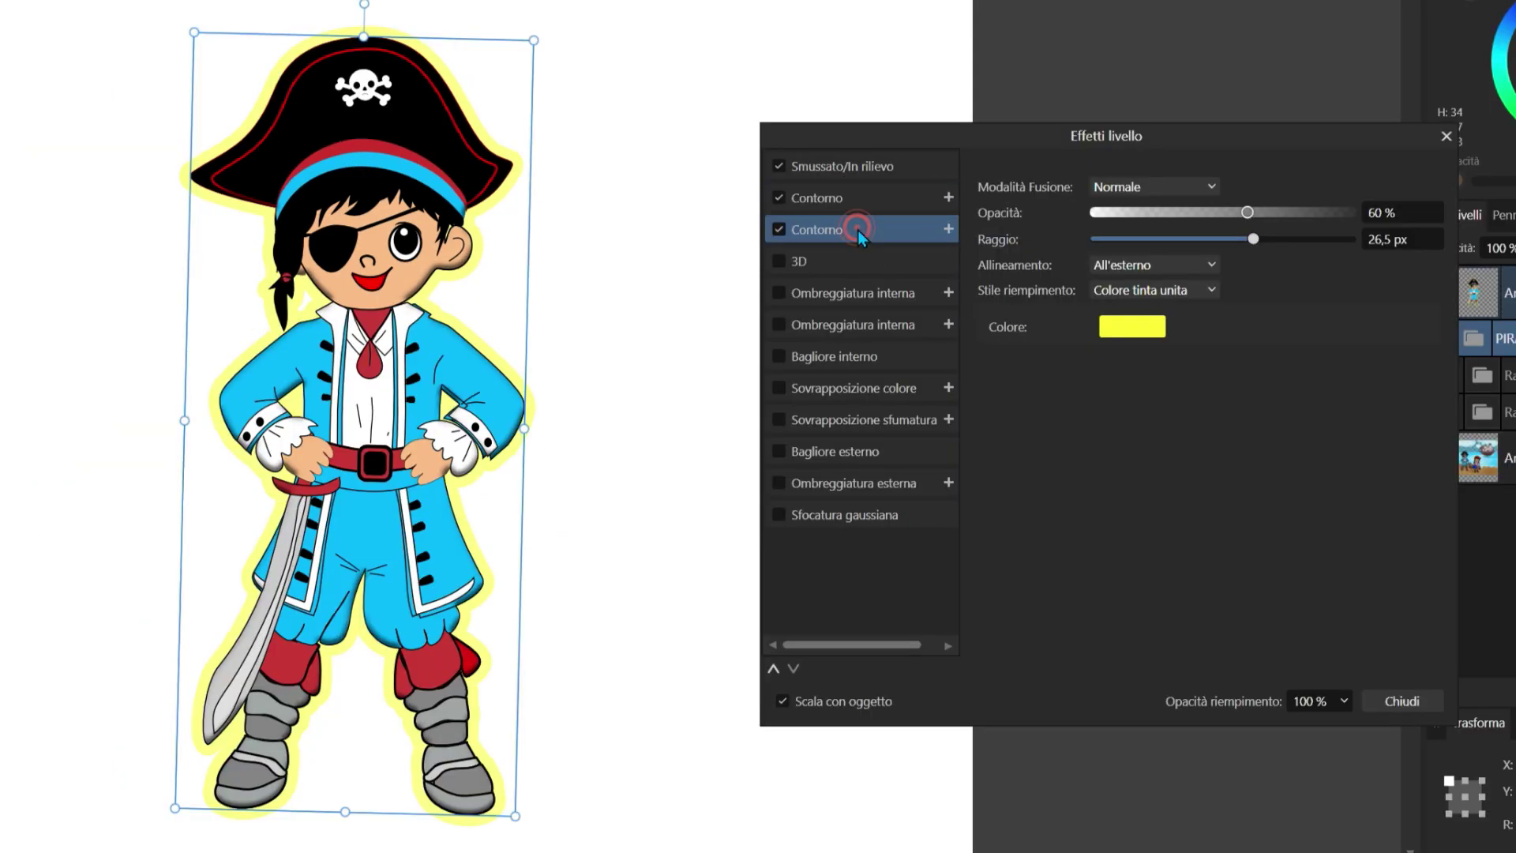
pyautogui.click(1134, 327)
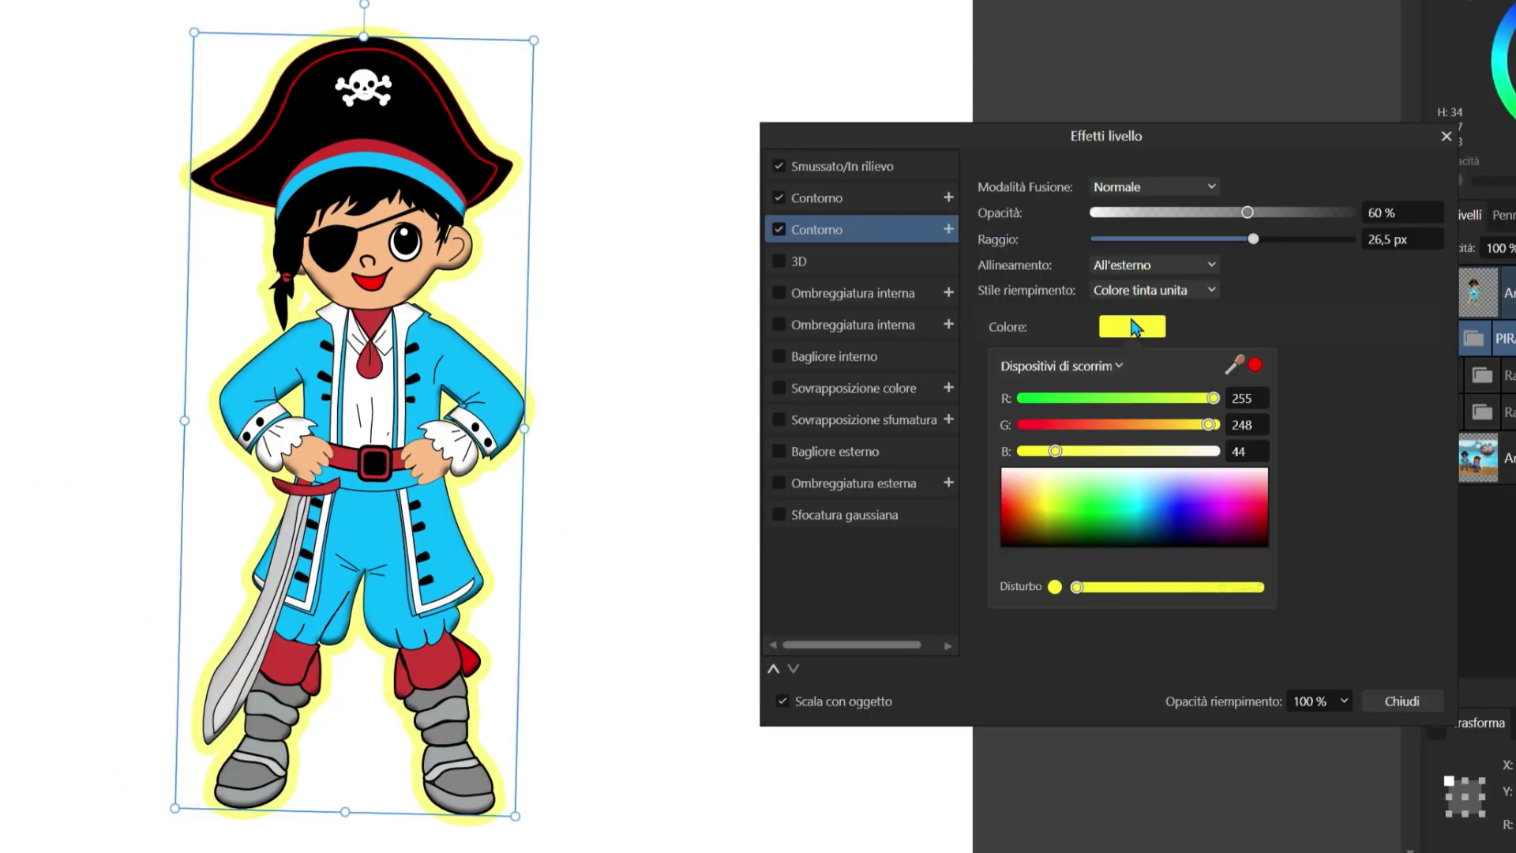
pyautogui.click(1255, 367)
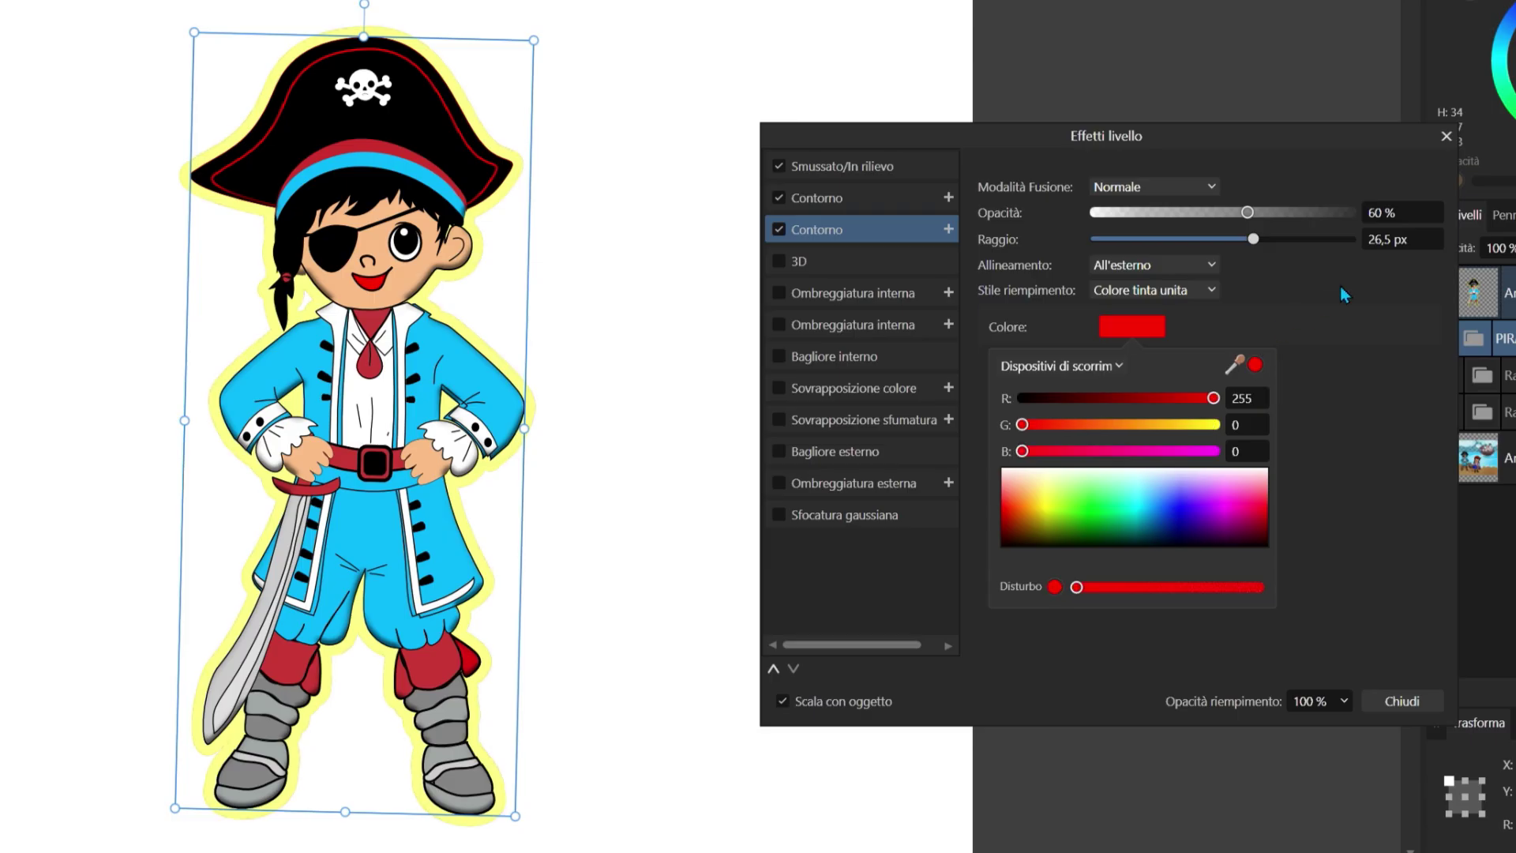
pyautogui.moveTo(1253, 238); pyautogui.dragTo(1299, 238)
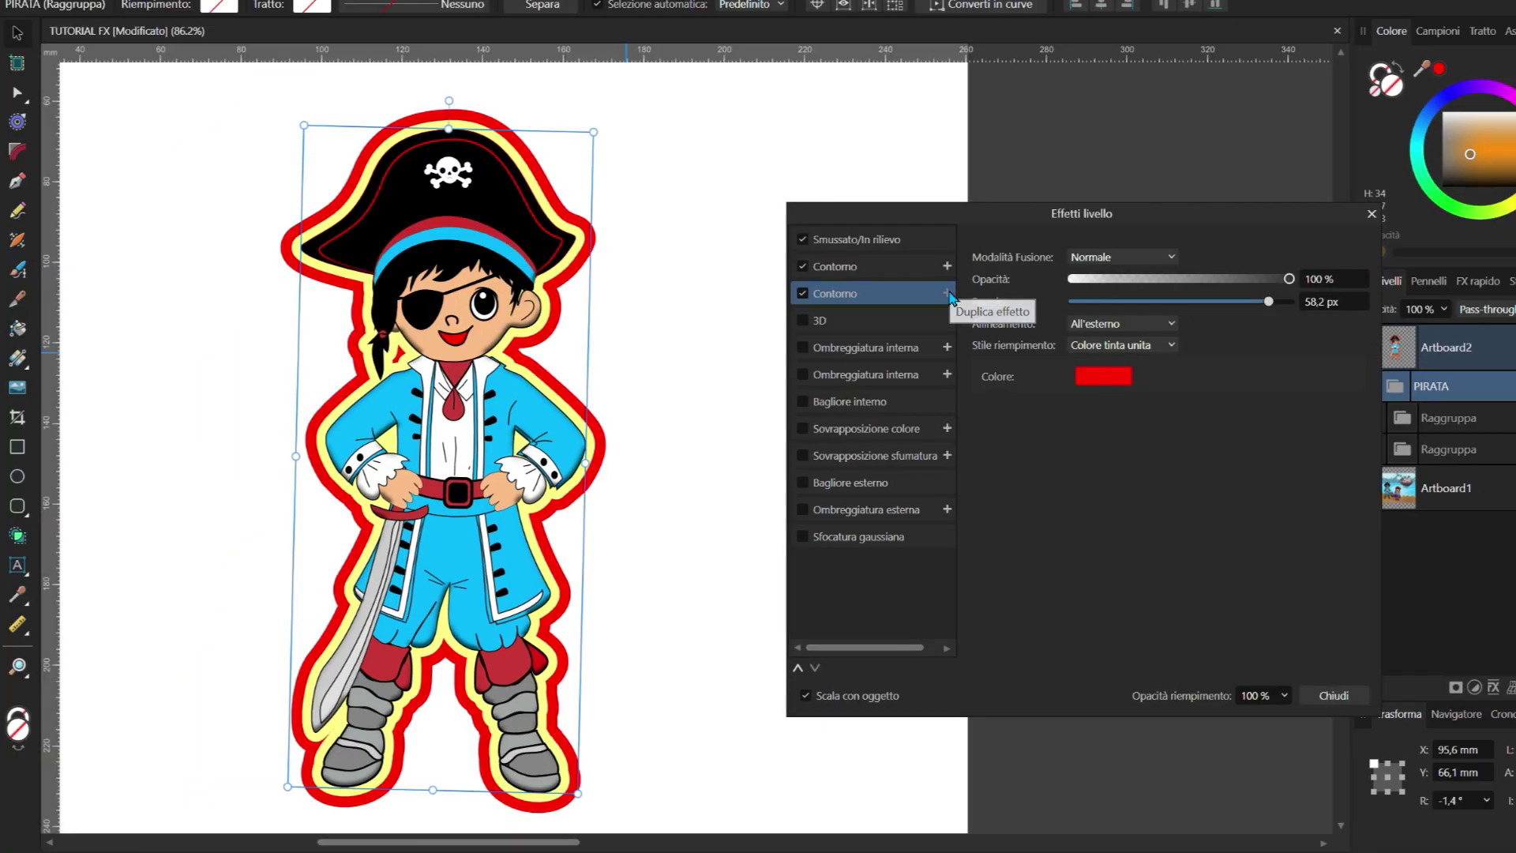
# Step: Add a third outline in black sampled from the pirate's hat, about 91 px wide
pyautogui.click(948, 292)
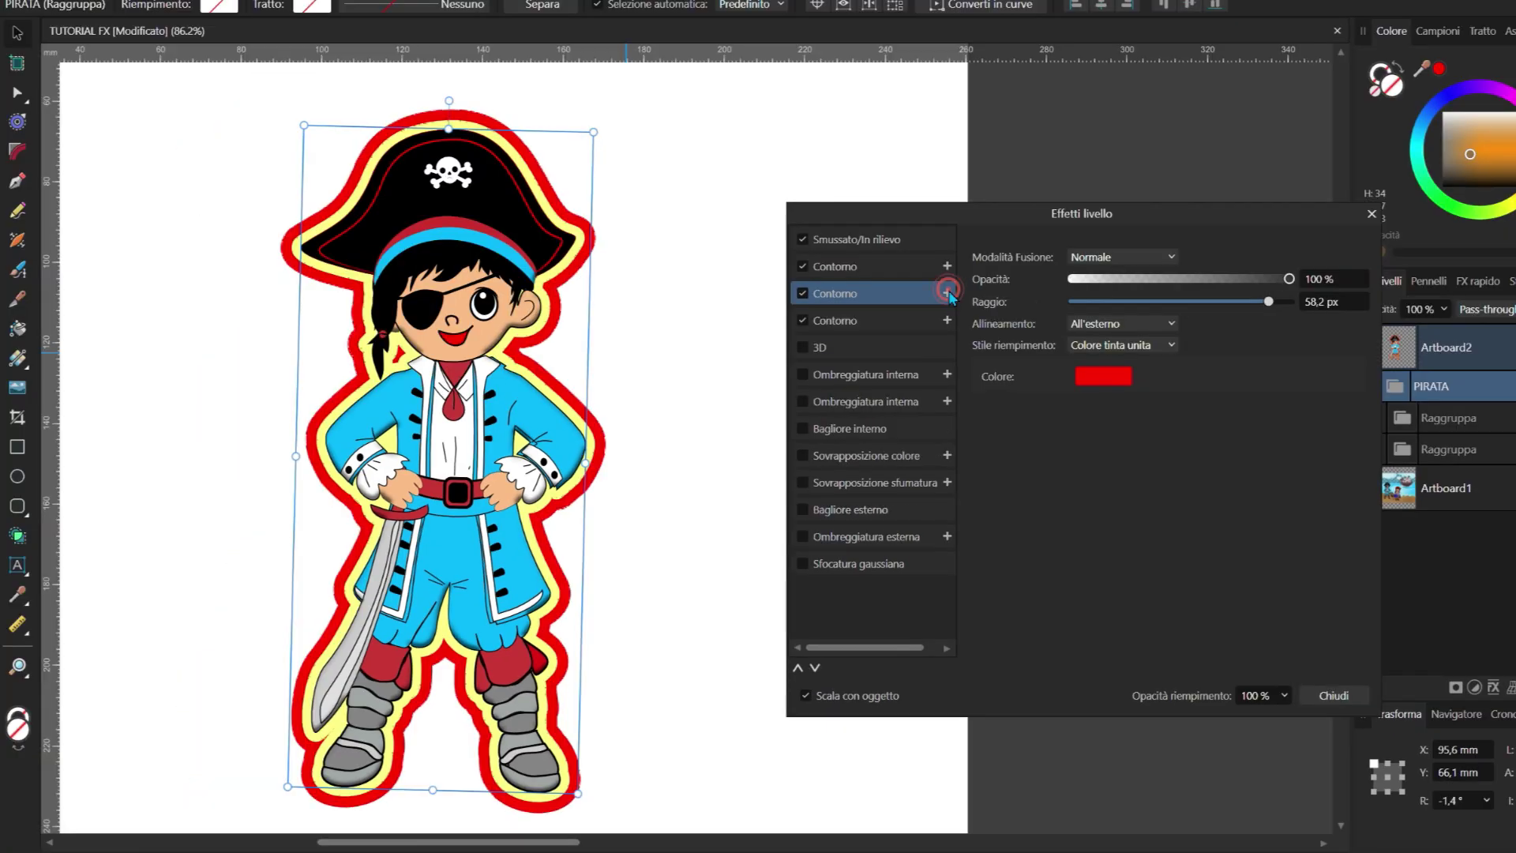
pyautogui.click(922, 323)
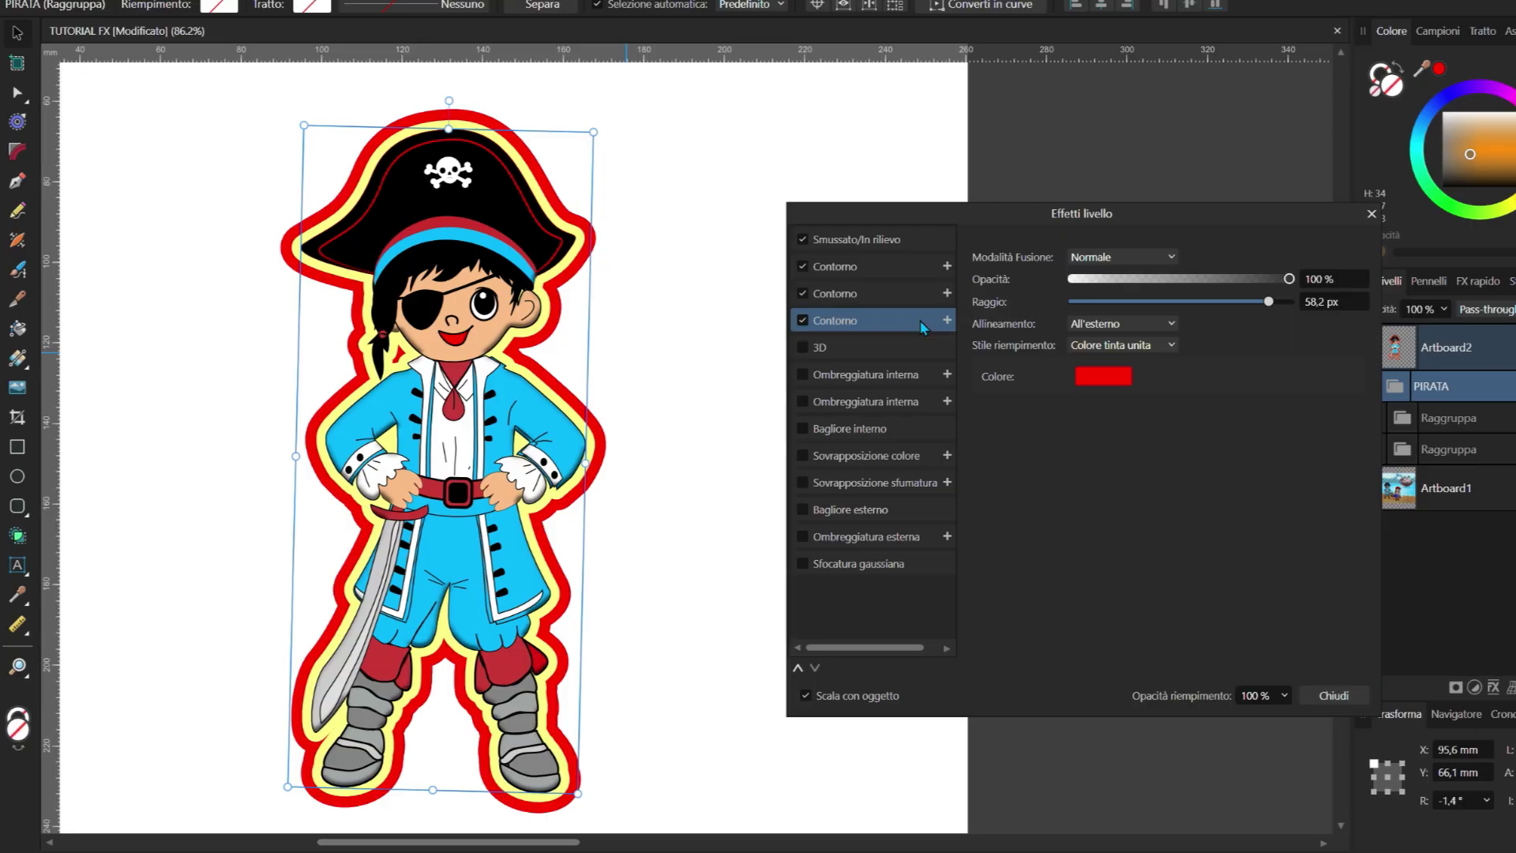
pyautogui.click(1105, 379)
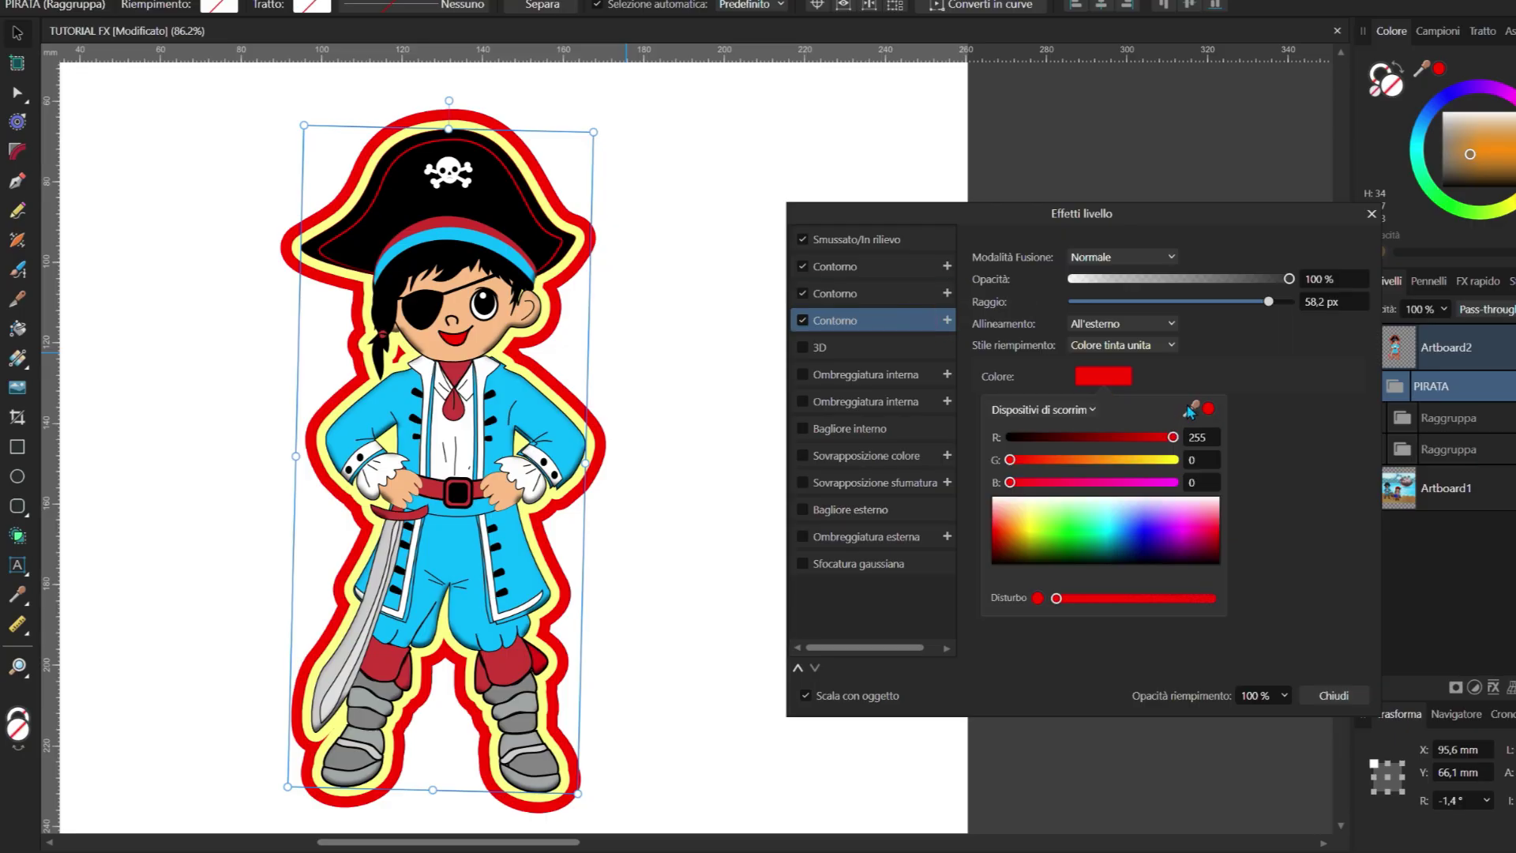
pyautogui.moveTo(1190, 410); pyautogui.dragTo(493, 158)
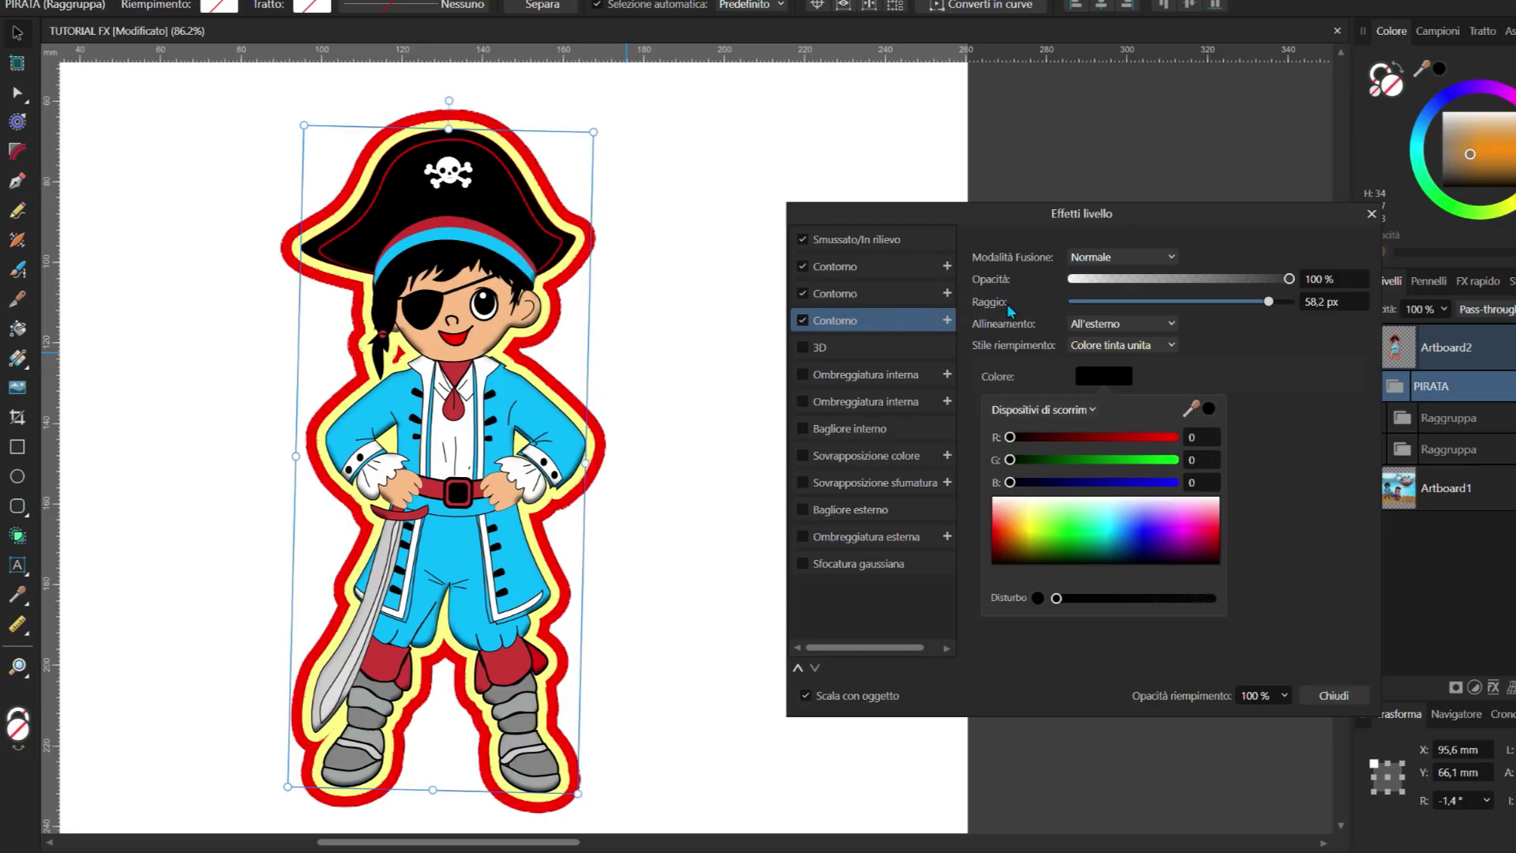
pyautogui.click(1267, 340)
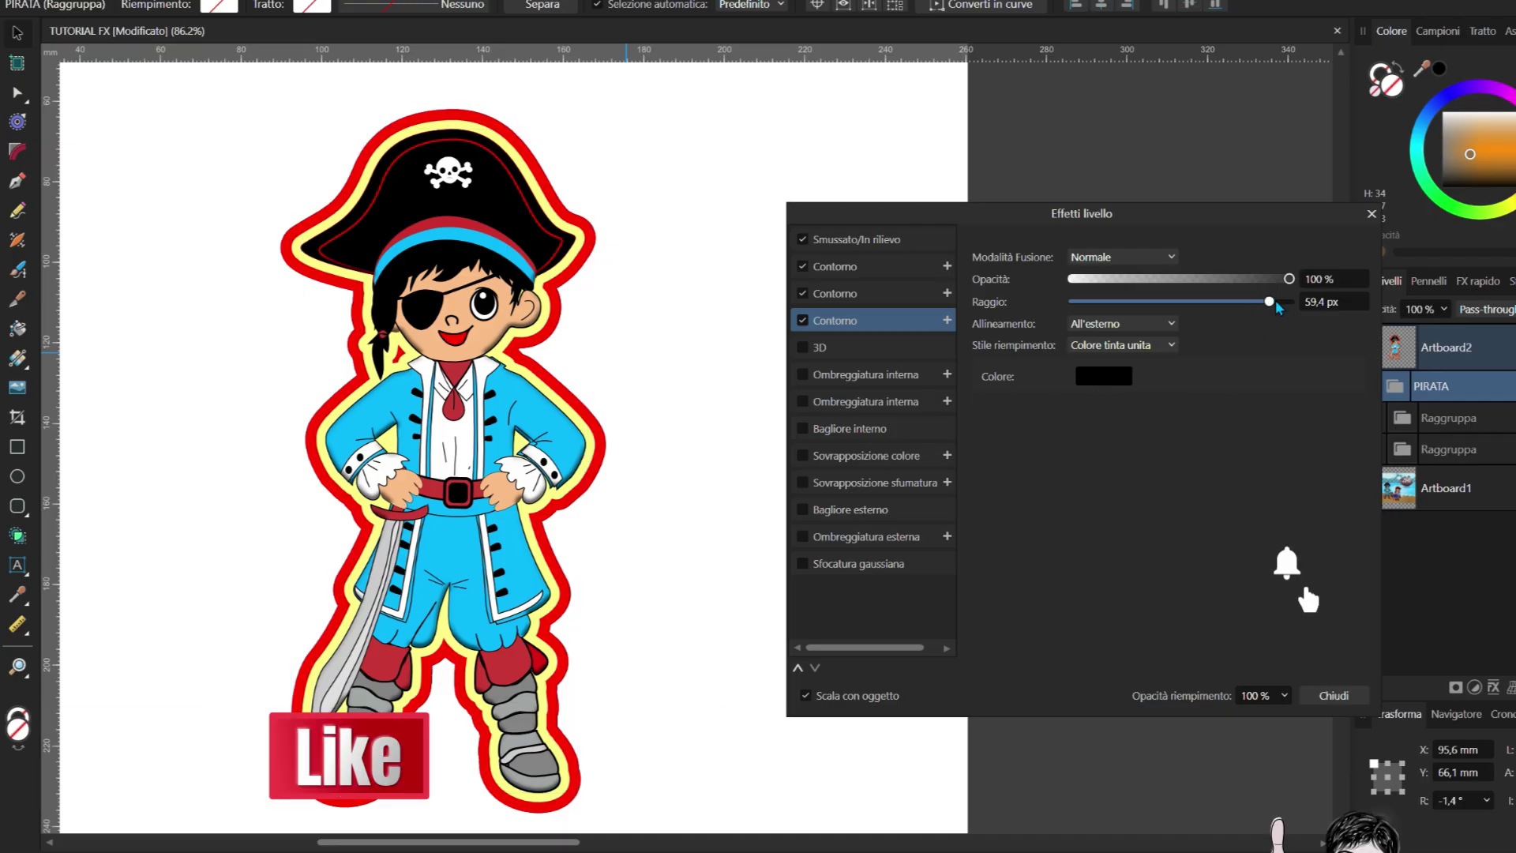
pyautogui.moveTo(1267, 301); pyautogui.dragTo(1300, 317)
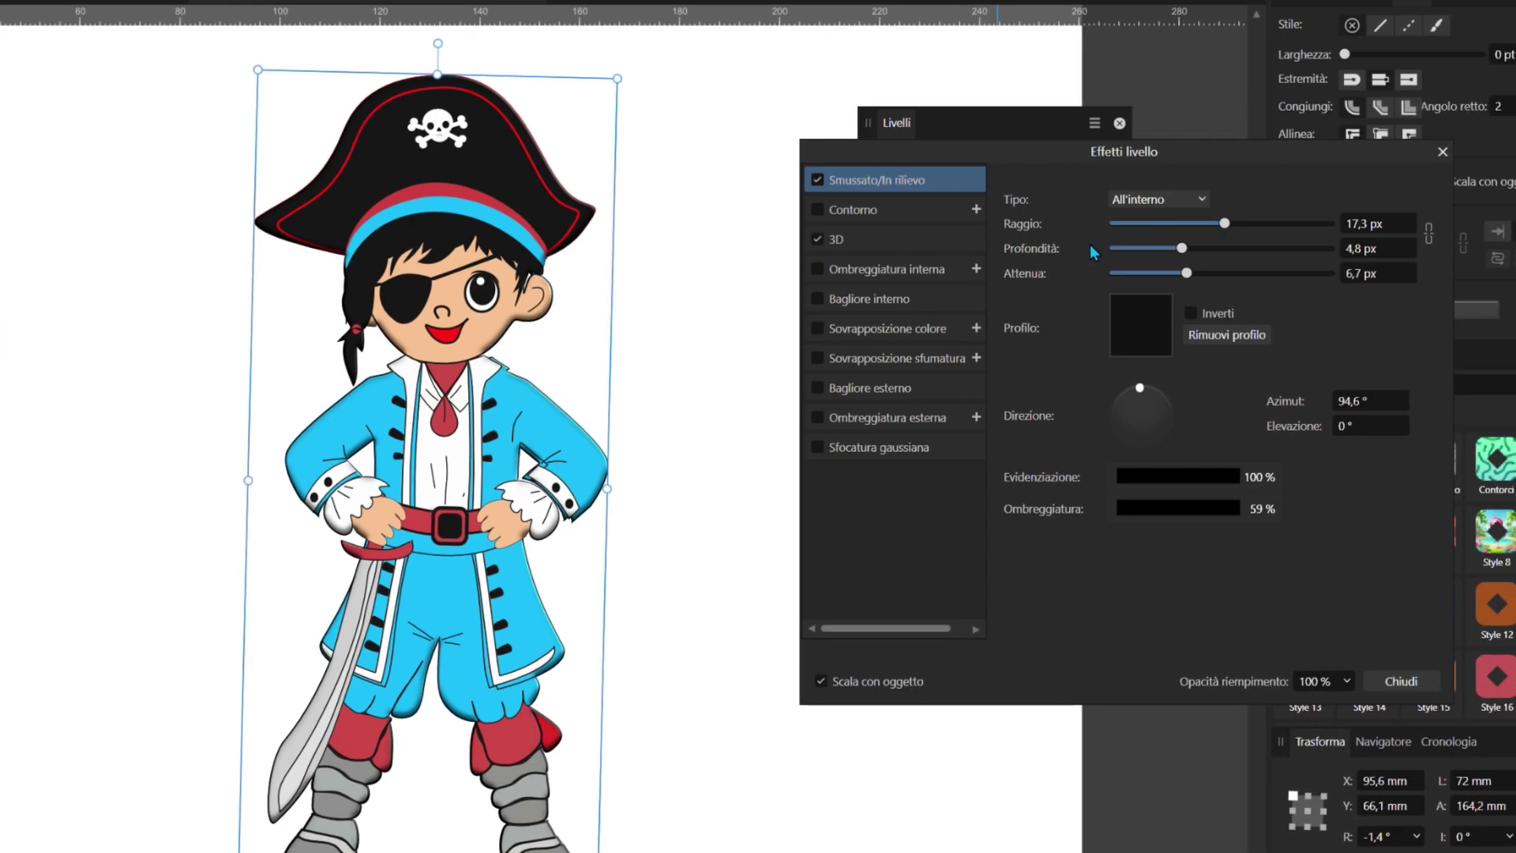
# Step: Set the pirate's 3D effect radius to 8,3 px and unlink depth from radius
pyautogui.click(866, 237)
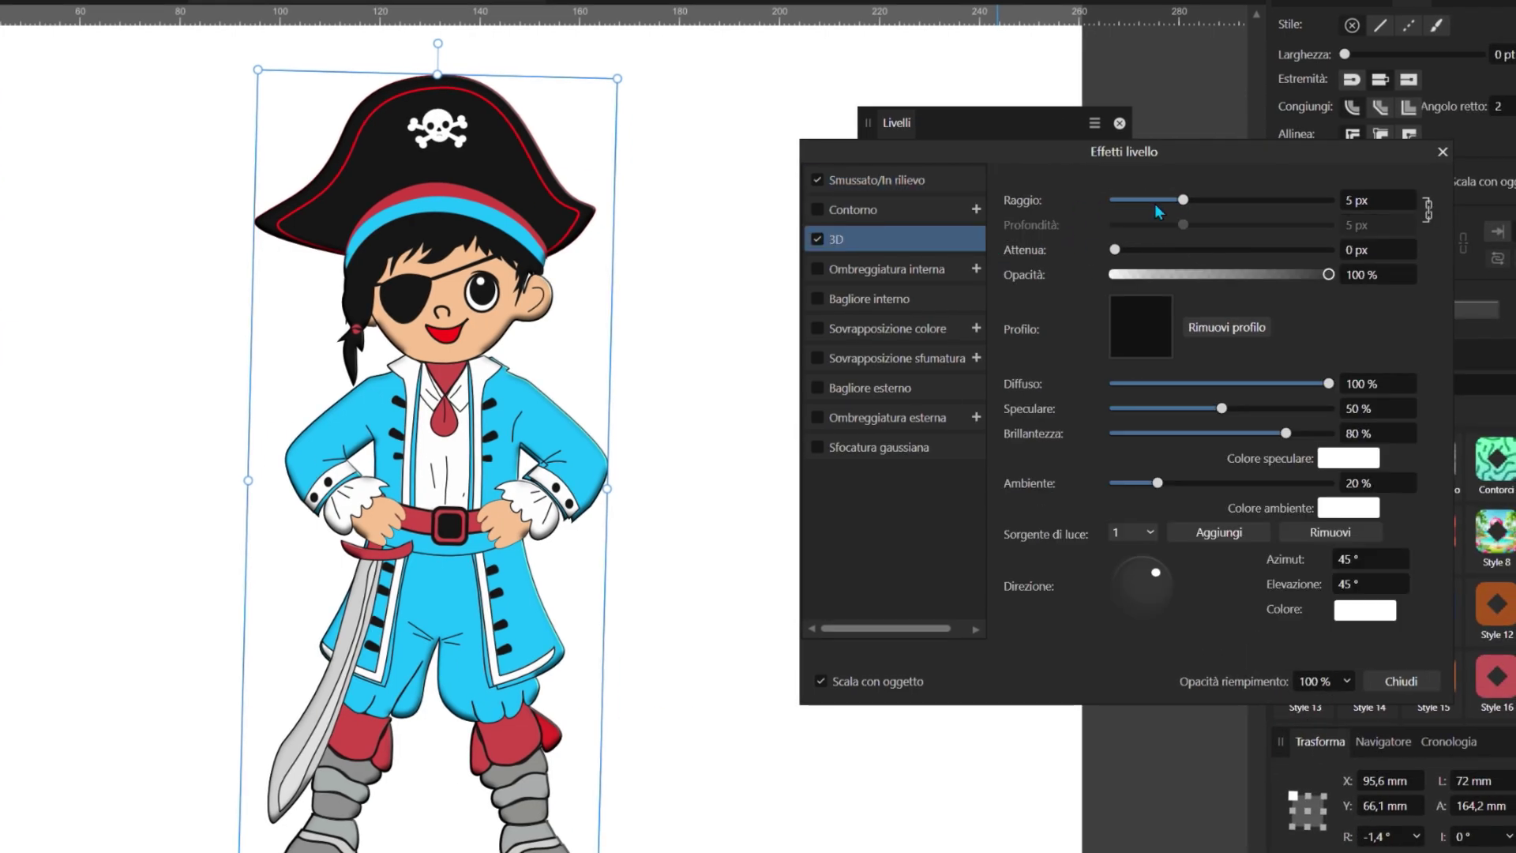
pyautogui.moveTo(1181, 200); pyautogui.dragTo(1285, 202)
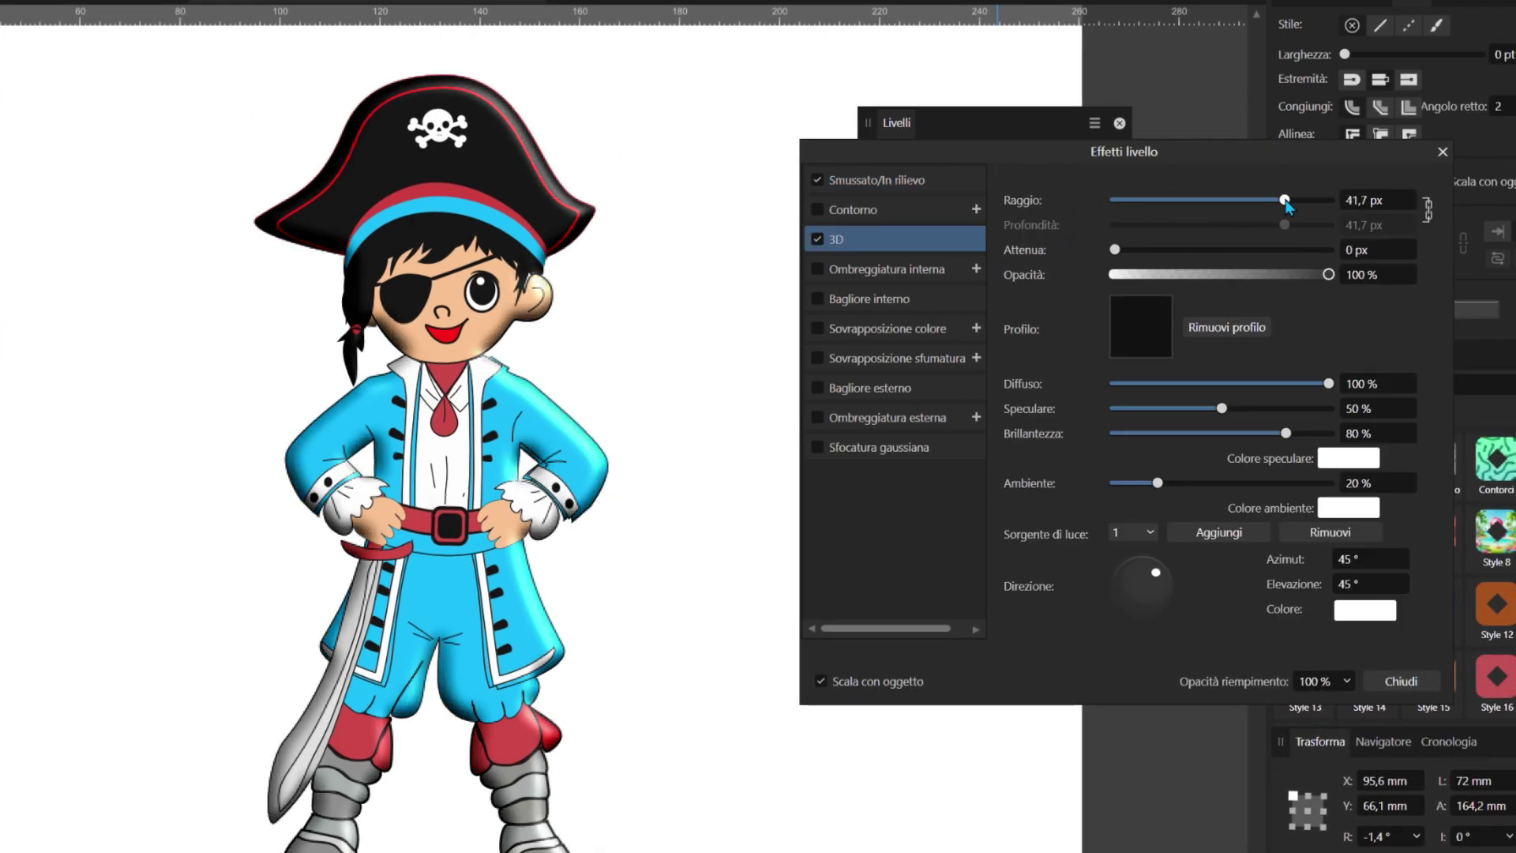
pyautogui.scroll(-2, 719, 458)
pyautogui.scroll(-1, 718, 457)
pyautogui.moveTo(1285, 200); pyautogui.dragTo(1200, 202)
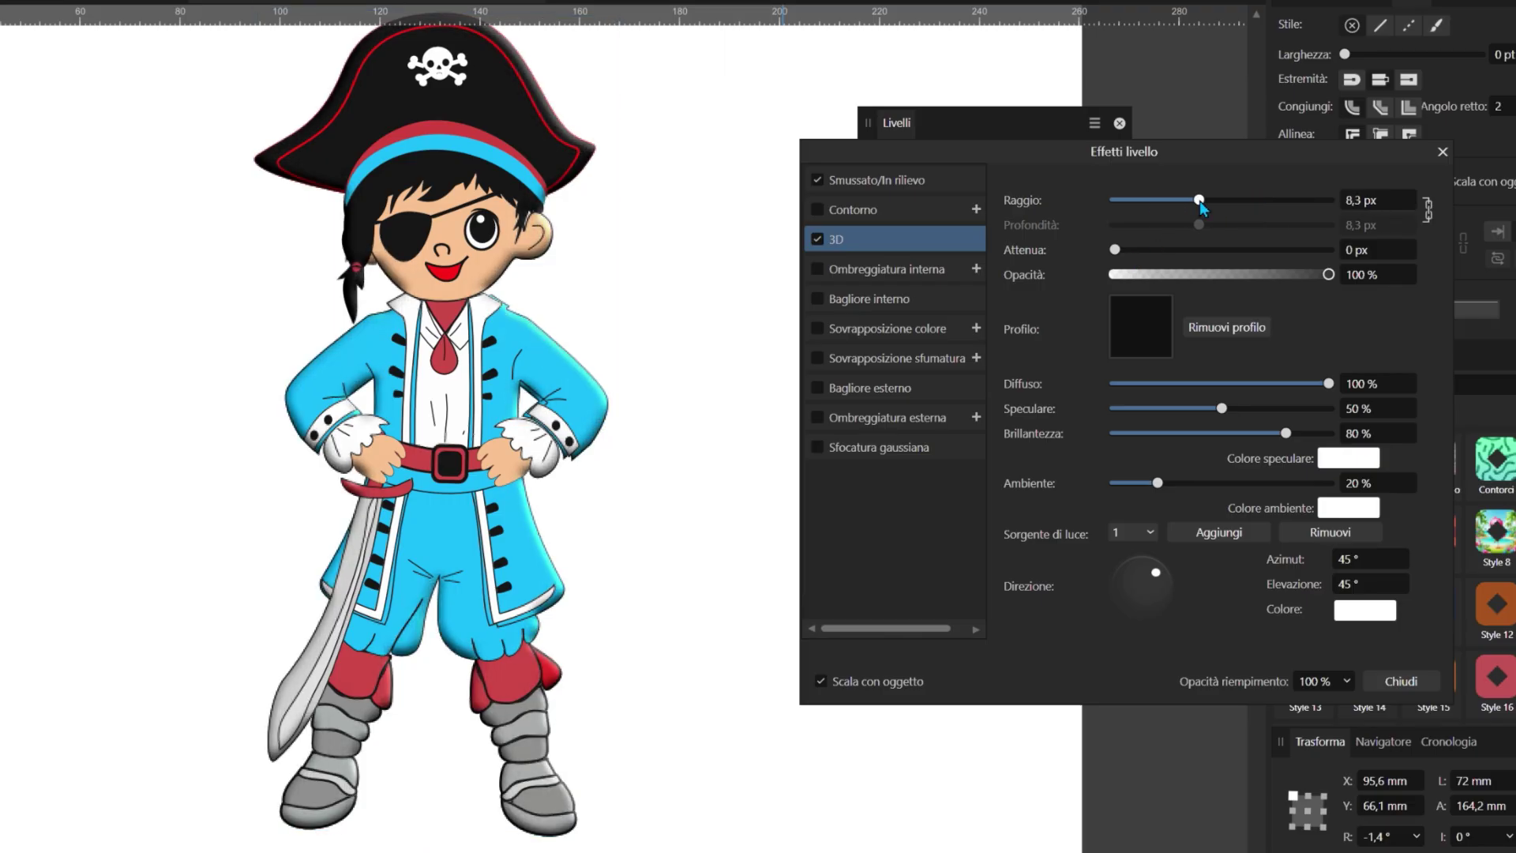
pyautogui.click(1427, 210)
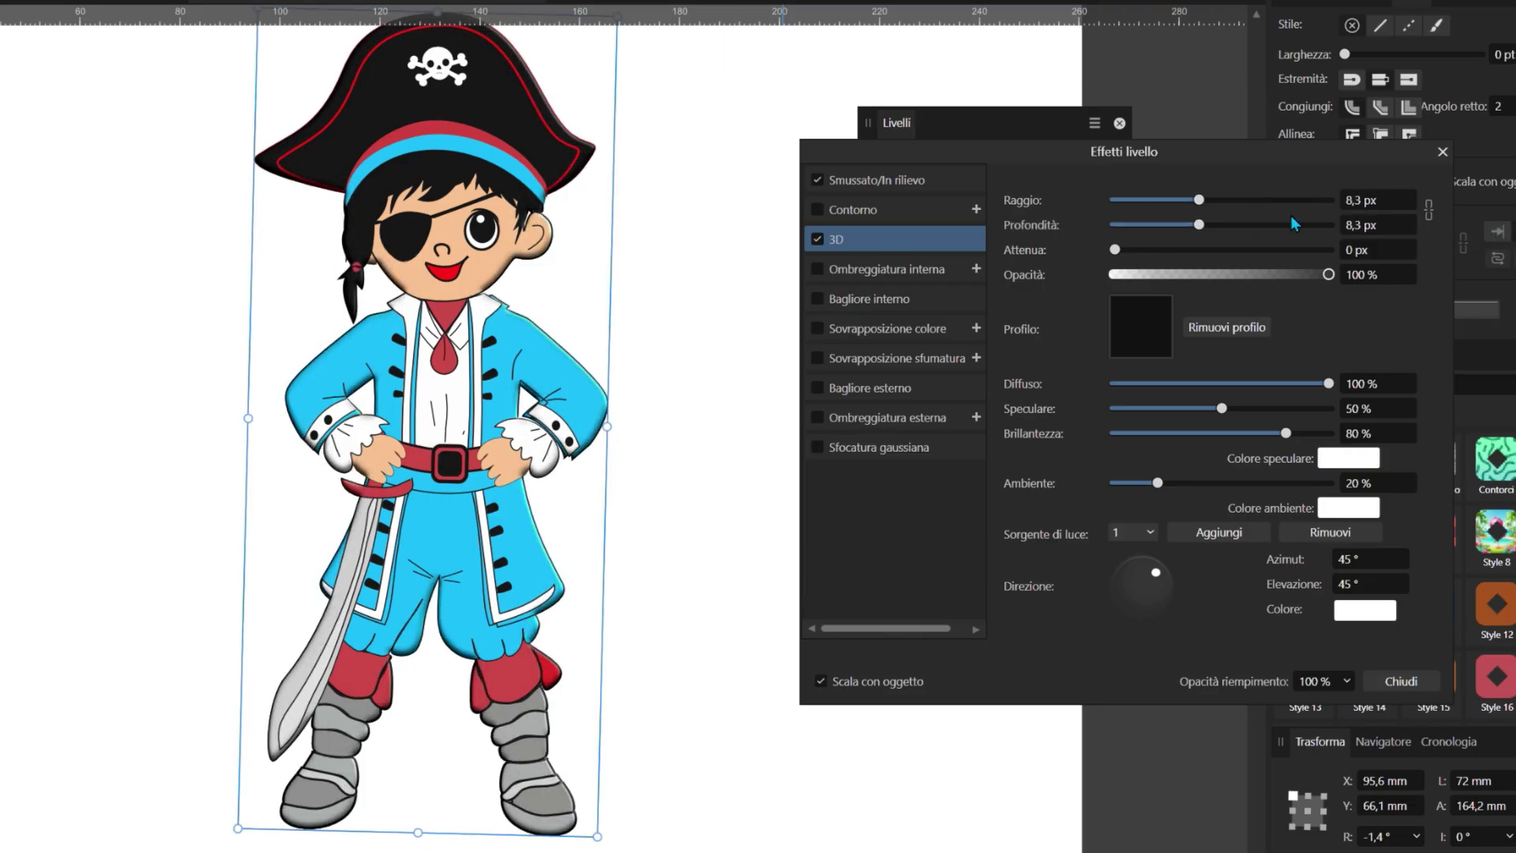
pyautogui.moveTo(1198, 224)
pyautogui.mouseDown()
pyautogui.moveTo(1312, 224)
pyautogui.moveTo(1287, 230)
pyautogui.mouseUp()
# Step: Set 3D depth to 42,6 px, soften 0.3 px, opacity 64%, and adjust diffuse and shininess
pyautogui.moveTo(1113, 250)
pyautogui.mouseDown()
pyautogui.moveTo(1192, 251)
pyautogui.moveTo(1114, 251)
pyautogui.mouseUp()
pyautogui.moveTo(1328, 274); pyautogui.dragTo(1264, 301)
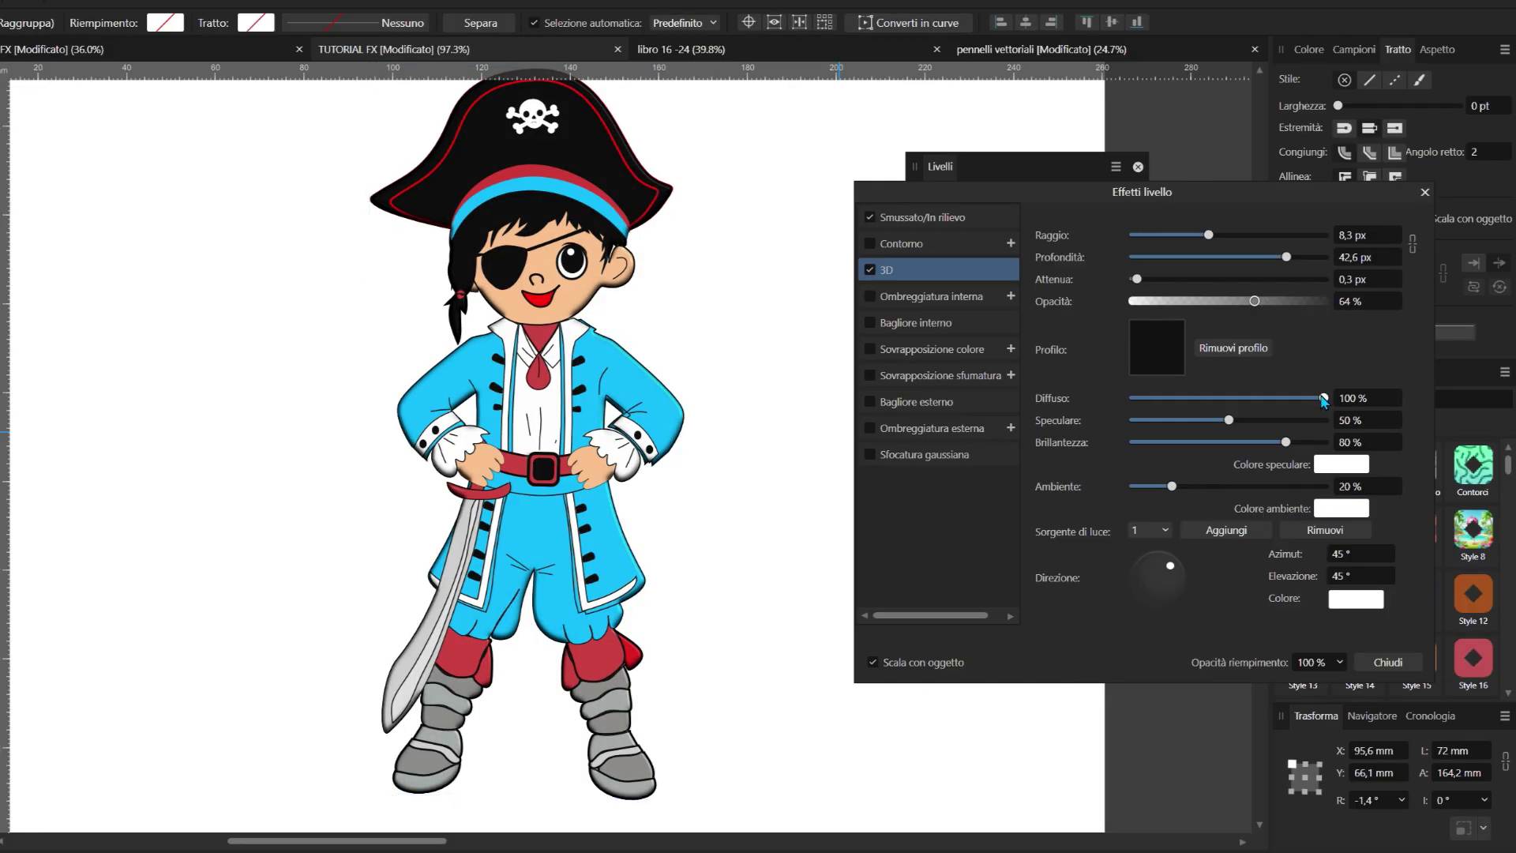
pyautogui.moveTo(1324, 399)
pyautogui.mouseDown()
pyautogui.moveTo(1163, 397)
pyautogui.moveTo(1306, 398)
pyautogui.moveTo(1203, 420)
pyautogui.moveTo(1298, 421)
pyautogui.moveTo(1271, 394)
pyautogui.moveTo(1375, 395)
pyautogui.mouseUp()
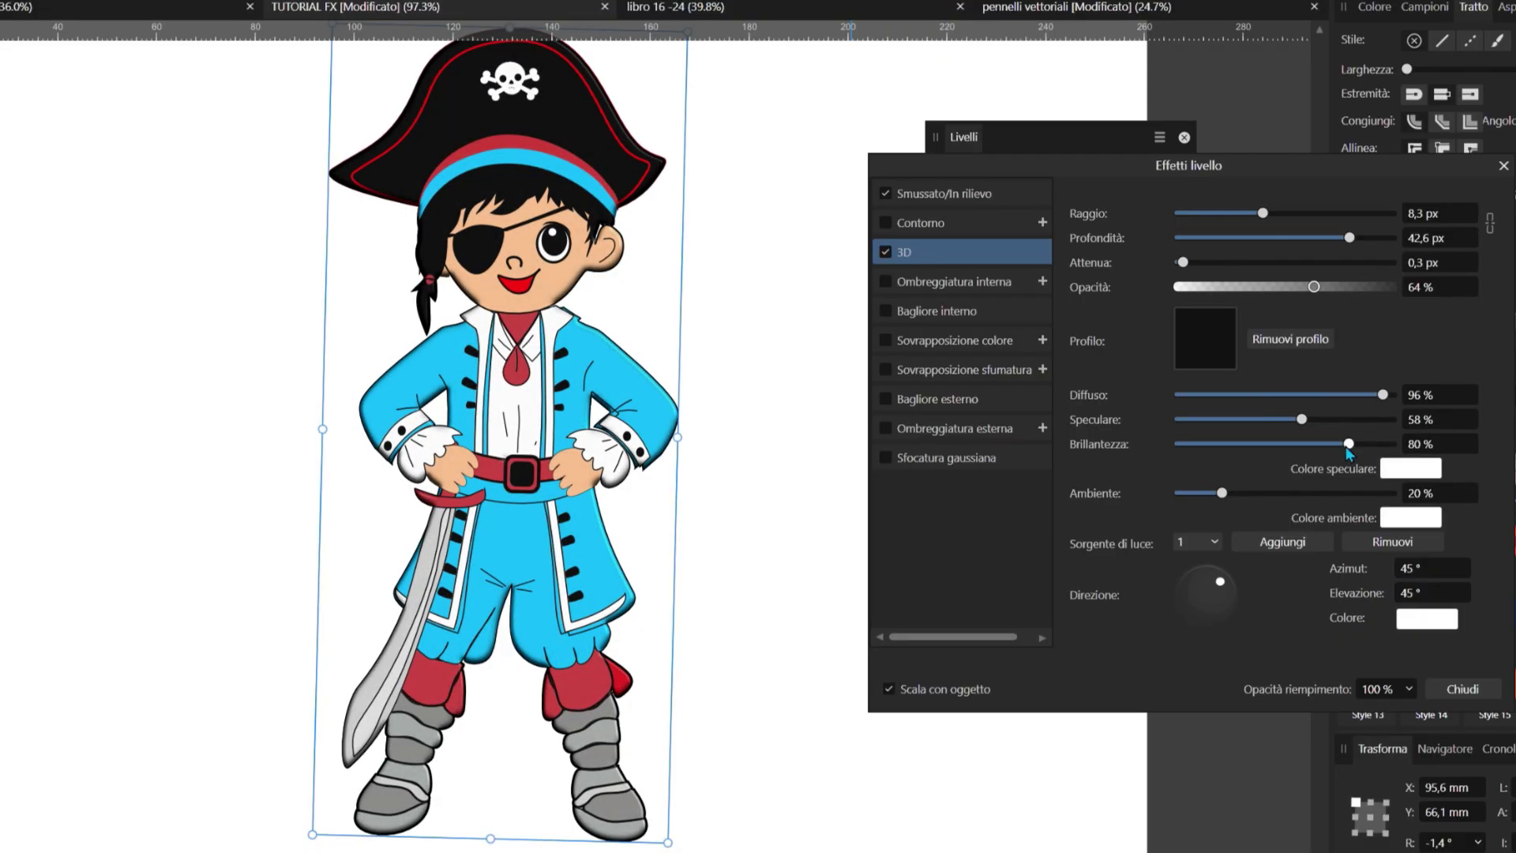
pyautogui.moveTo(1348, 444)
pyautogui.mouseDown()
pyautogui.moveTo(1379, 443)
pyautogui.moveTo(1332, 444)
pyautogui.mouseUp()
# Step: Set shininess to 73% and try a blue specular colour with pink ambient light at 67%
pyautogui.click(1406, 471)
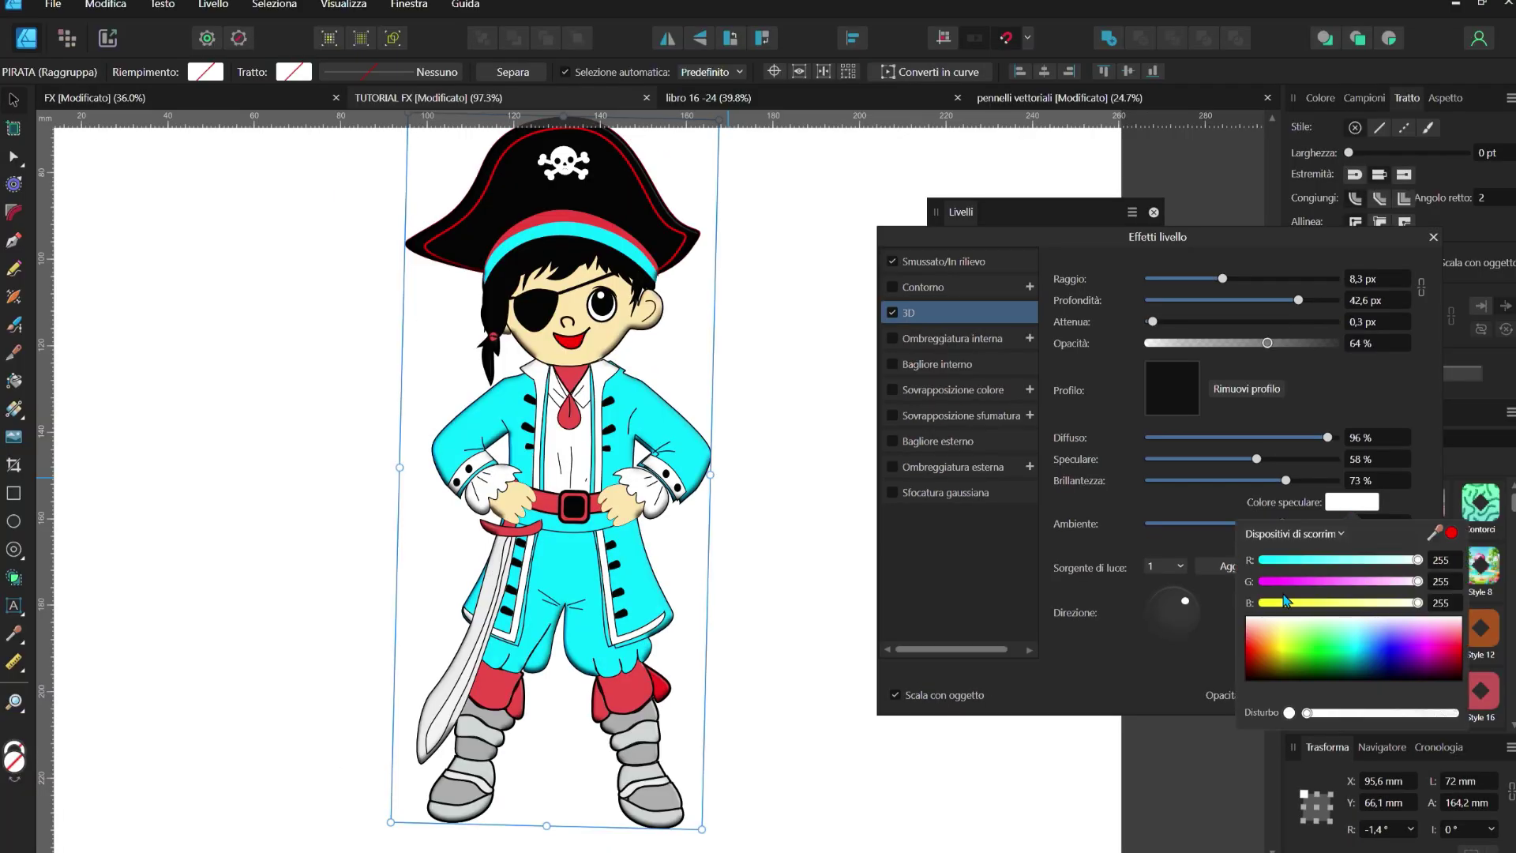
pyautogui.click(1371, 658)
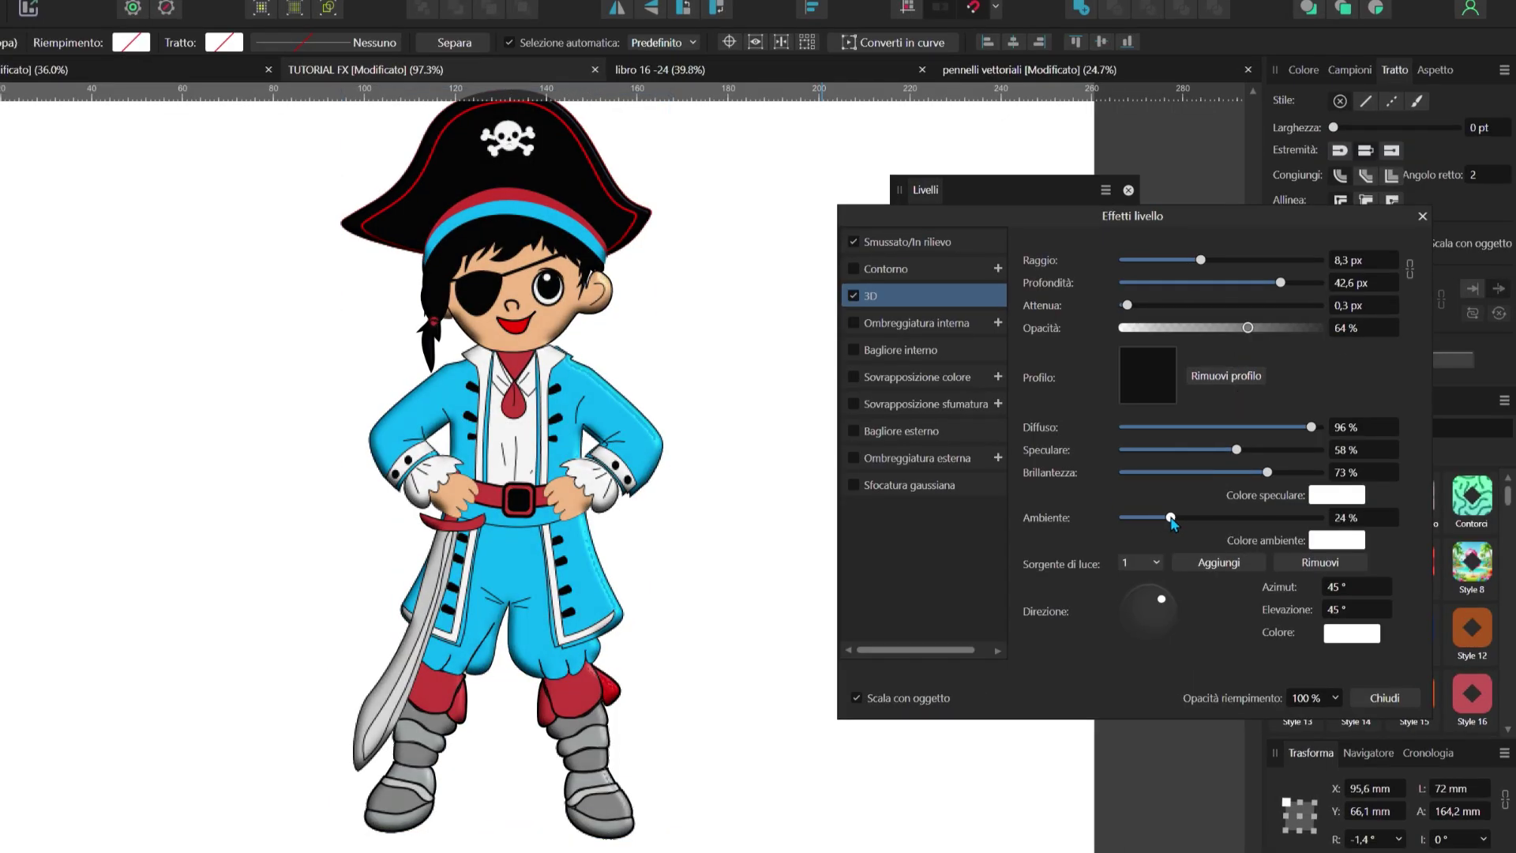
pyautogui.moveTo(1163, 519)
pyautogui.mouseDown()
pyautogui.moveTo(1266, 517)
pyautogui.moveTo(1228, 511)
pyautogui.mouseUp()
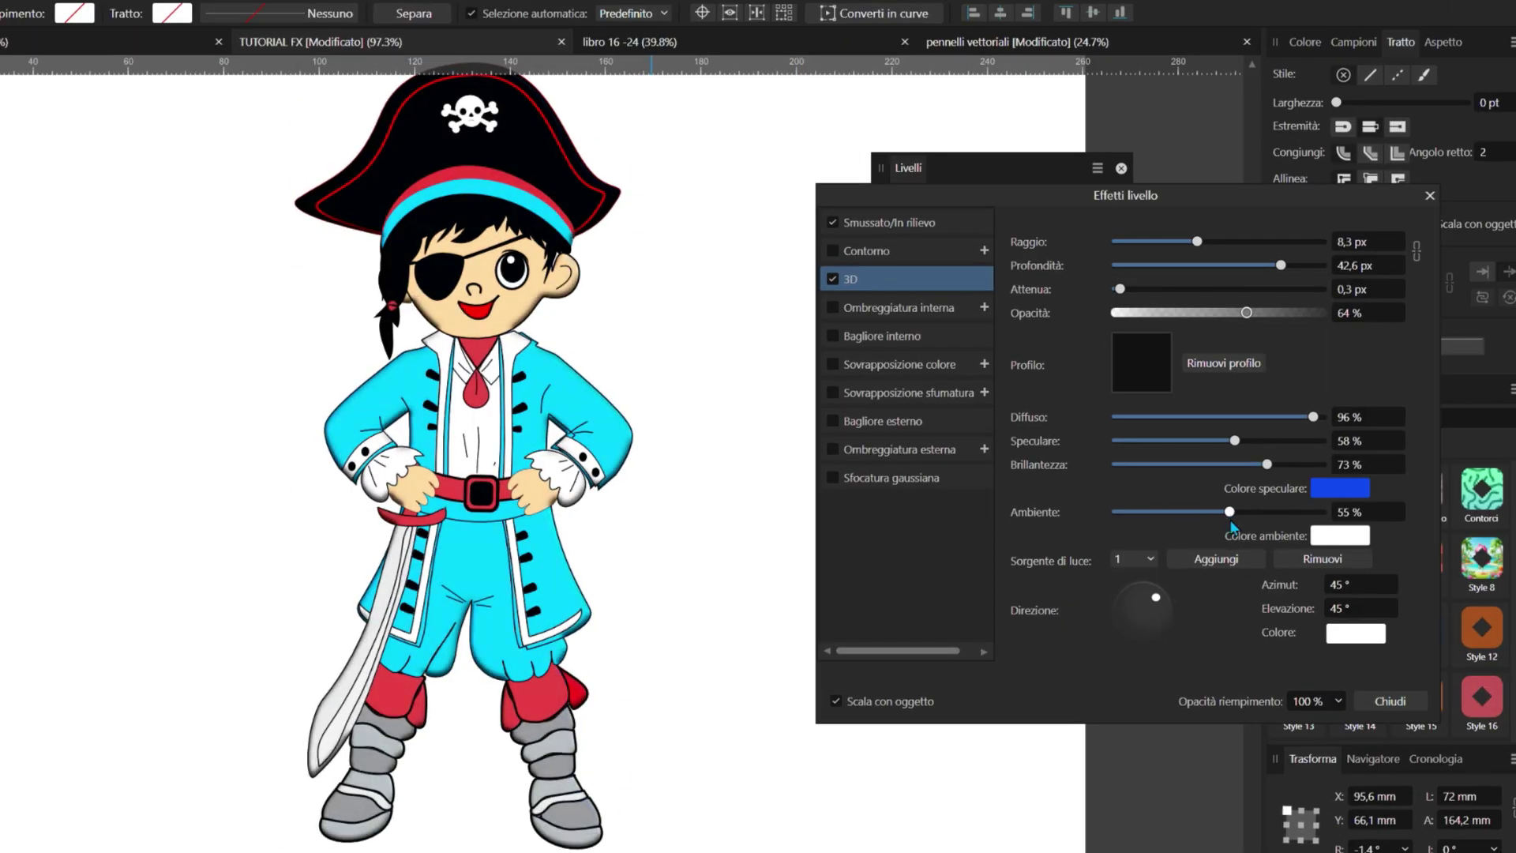
pyautogui.click(1340, 536)
pyautogui.click(1436, 689)
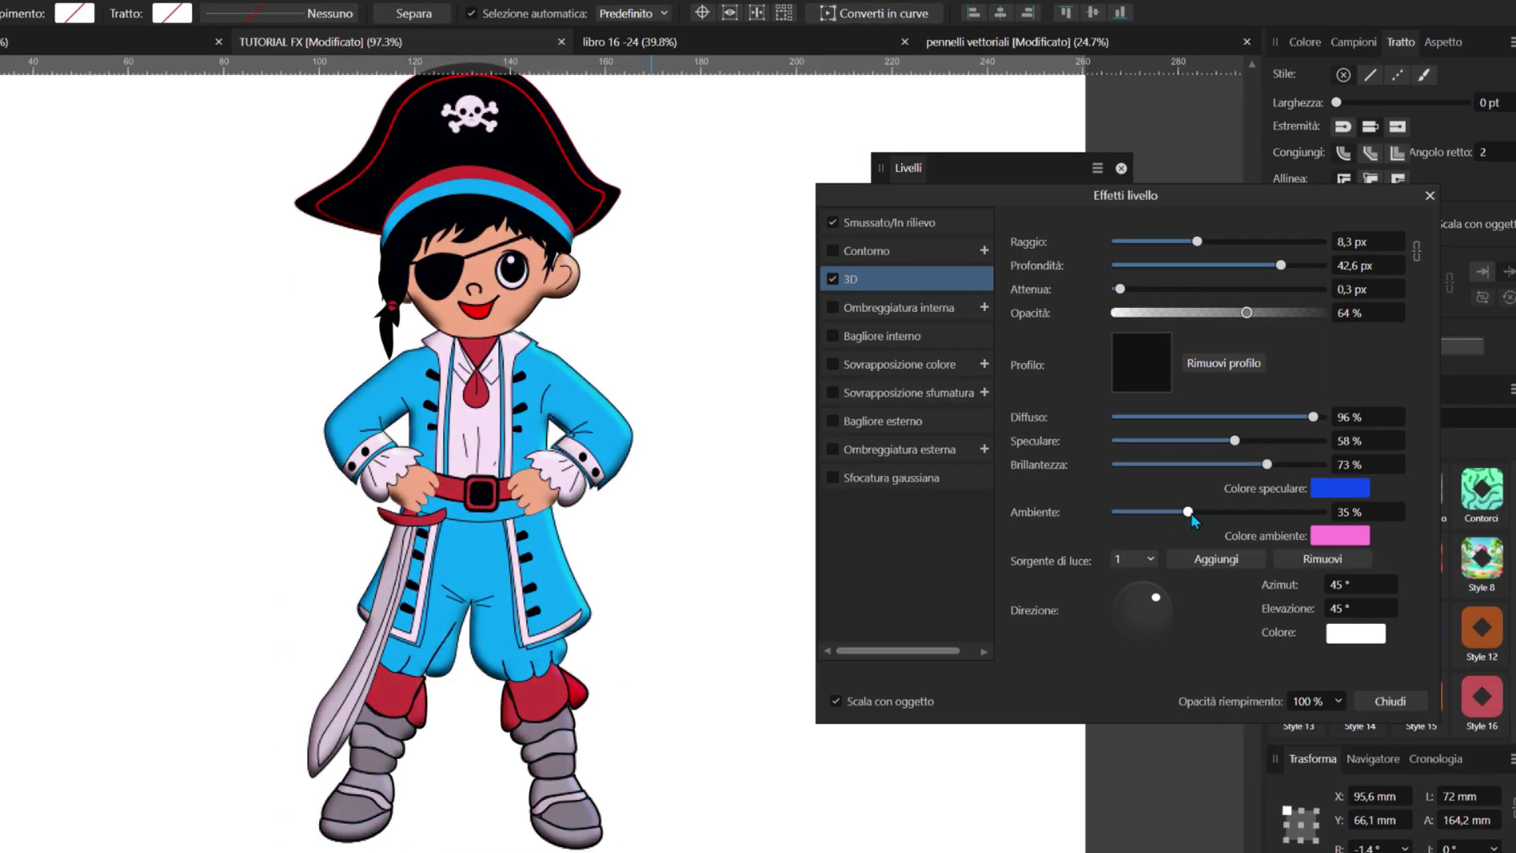
pyautogui.moveTo(1235, 510); pyautogui.dragTo(1256, 511)
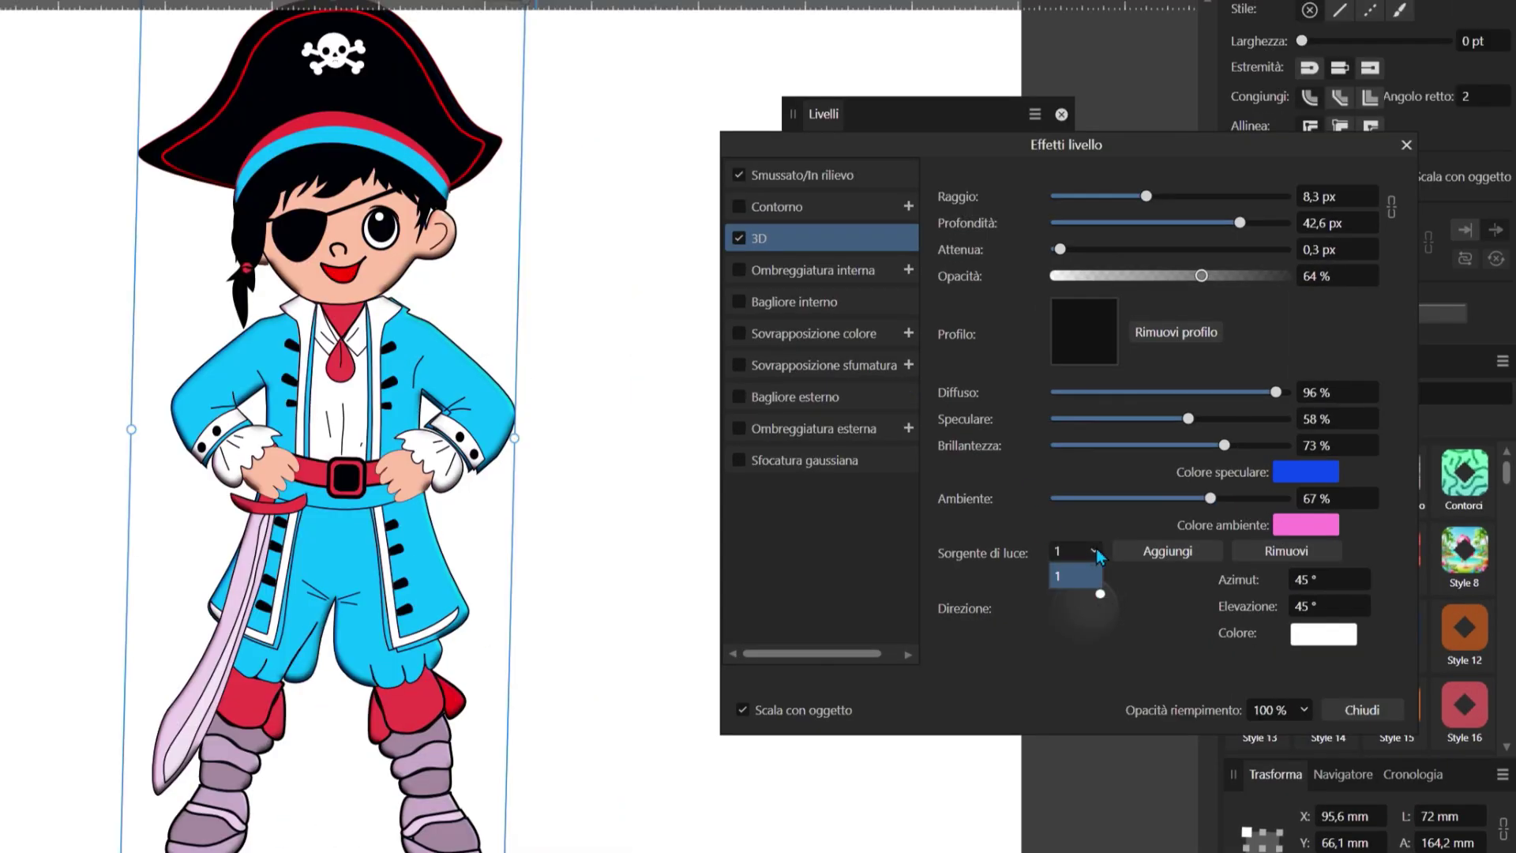
# Step: Try an extra orange light source from a new direction, then remove the extra lights
pyautogui.click(1172, 548)
pyautogui.moveTo(1100, 593)
pyautogui.mouseDown()
pyautogui.moveTo(1108, 626)
pyautogui.moveTo(1083, 595)
pyautogui.mouseUp()
pyautogui.click(1323, 633)
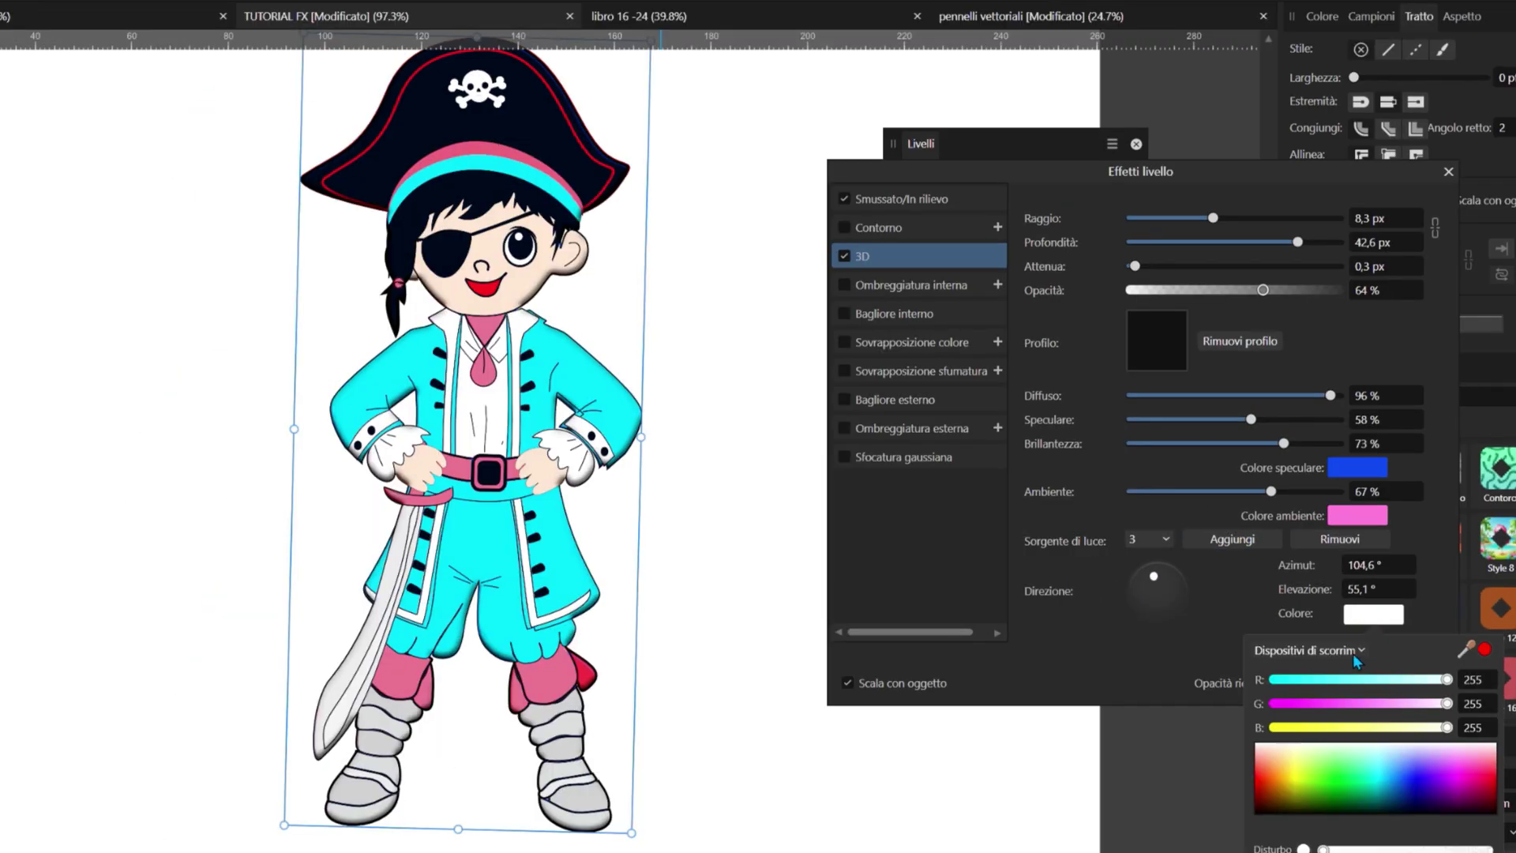
pyautogui.moveTo(1356, 790); pyautogui.dragTo(1275, 774)
pyautogui.click(1176, 576)
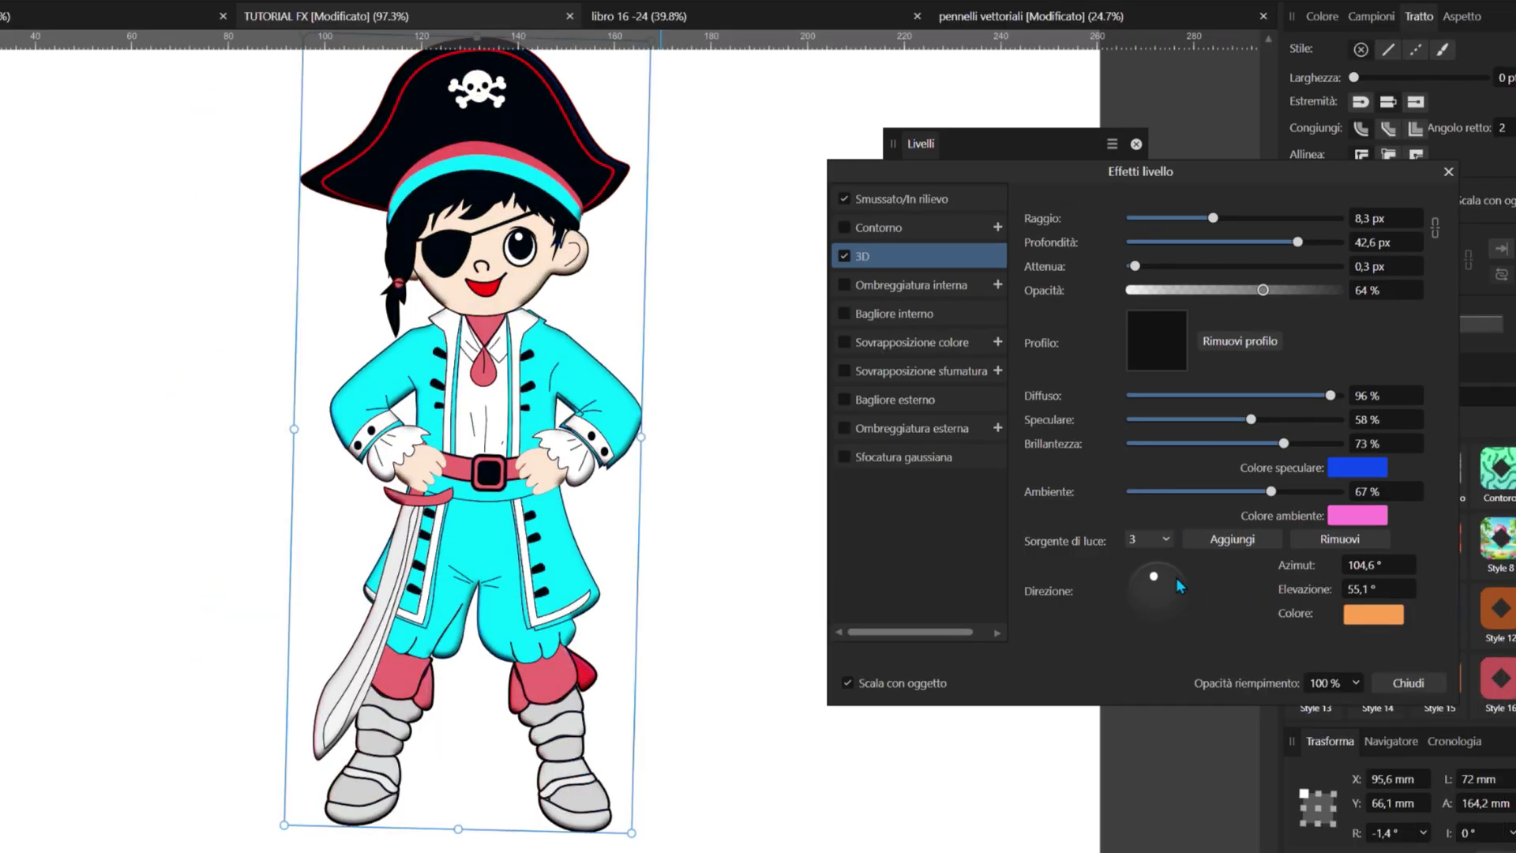
pyautogui.moveTo(1176, 577); pyautogui.dragTo(1171, 584)
pyautogui.click(1326, 542)
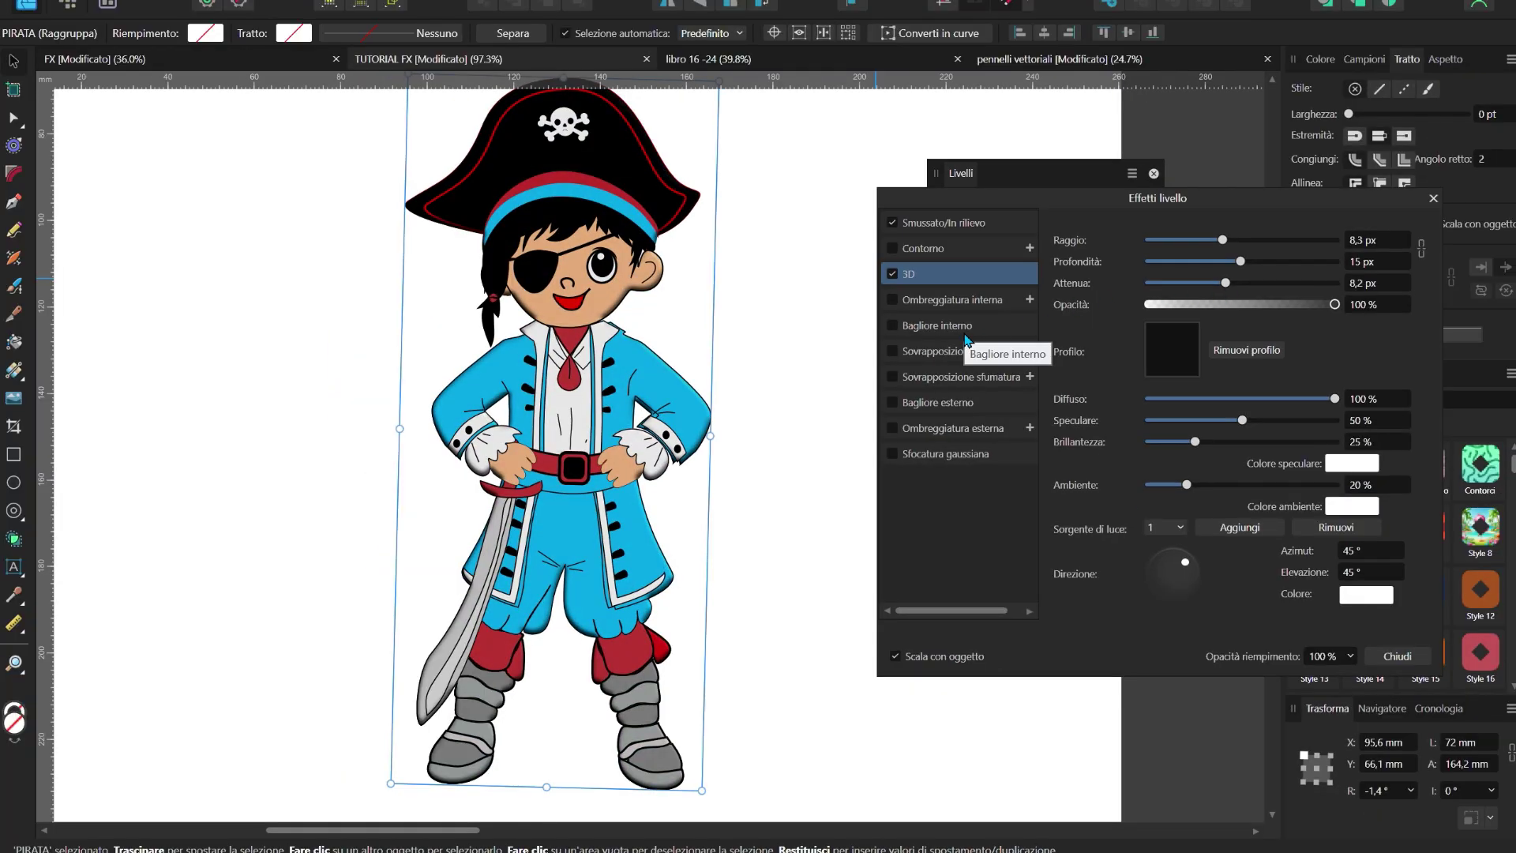
# Step: Add an opaque, offset inner shadow to the pirate
pyautogui.click(892, 300)
pyautogui.click(1168, 348)
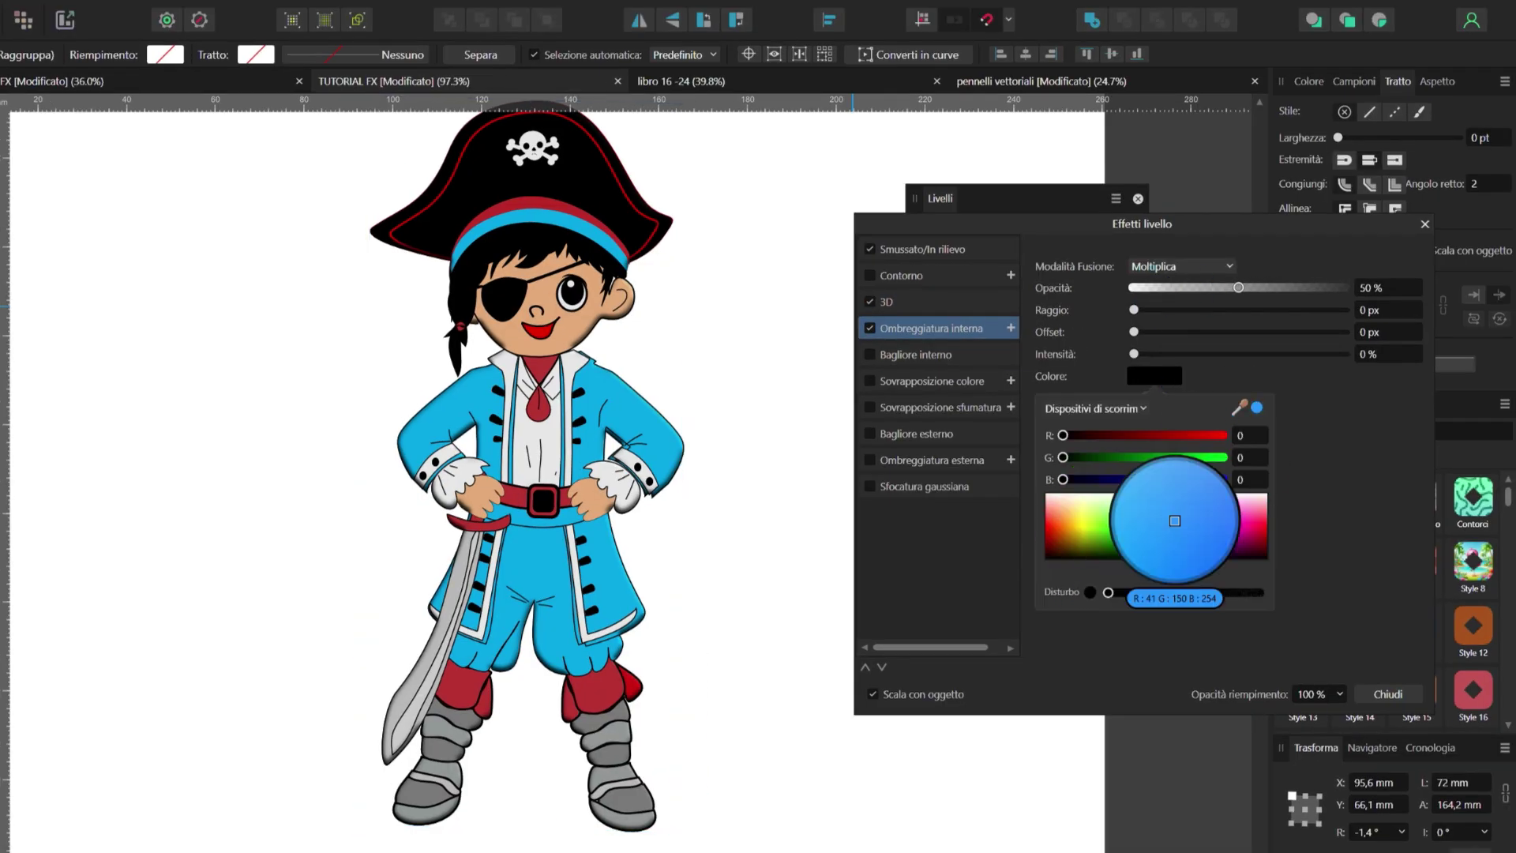
pyautogui.moveTo(1134, 354)
pyautogui.mouseDown()
pyautogui.moveTo(1180, 354)
pyautogui.moveTo(1203, 310)
pyautogui.moveTo(1343, 288)
pyautogui.mouseUp()
pyautogui.click(1139, 405)
pyautogui.moveTo(1203, 309)
pyautogui.mouseDown()
pyautogui.moveTo(1300, 309)
pyautogui.moveTo(1159, 354)
pyautogui.moveTo(1178, 419)
pyautogui.mouseUp()
pyautogui.click(1168, 398)
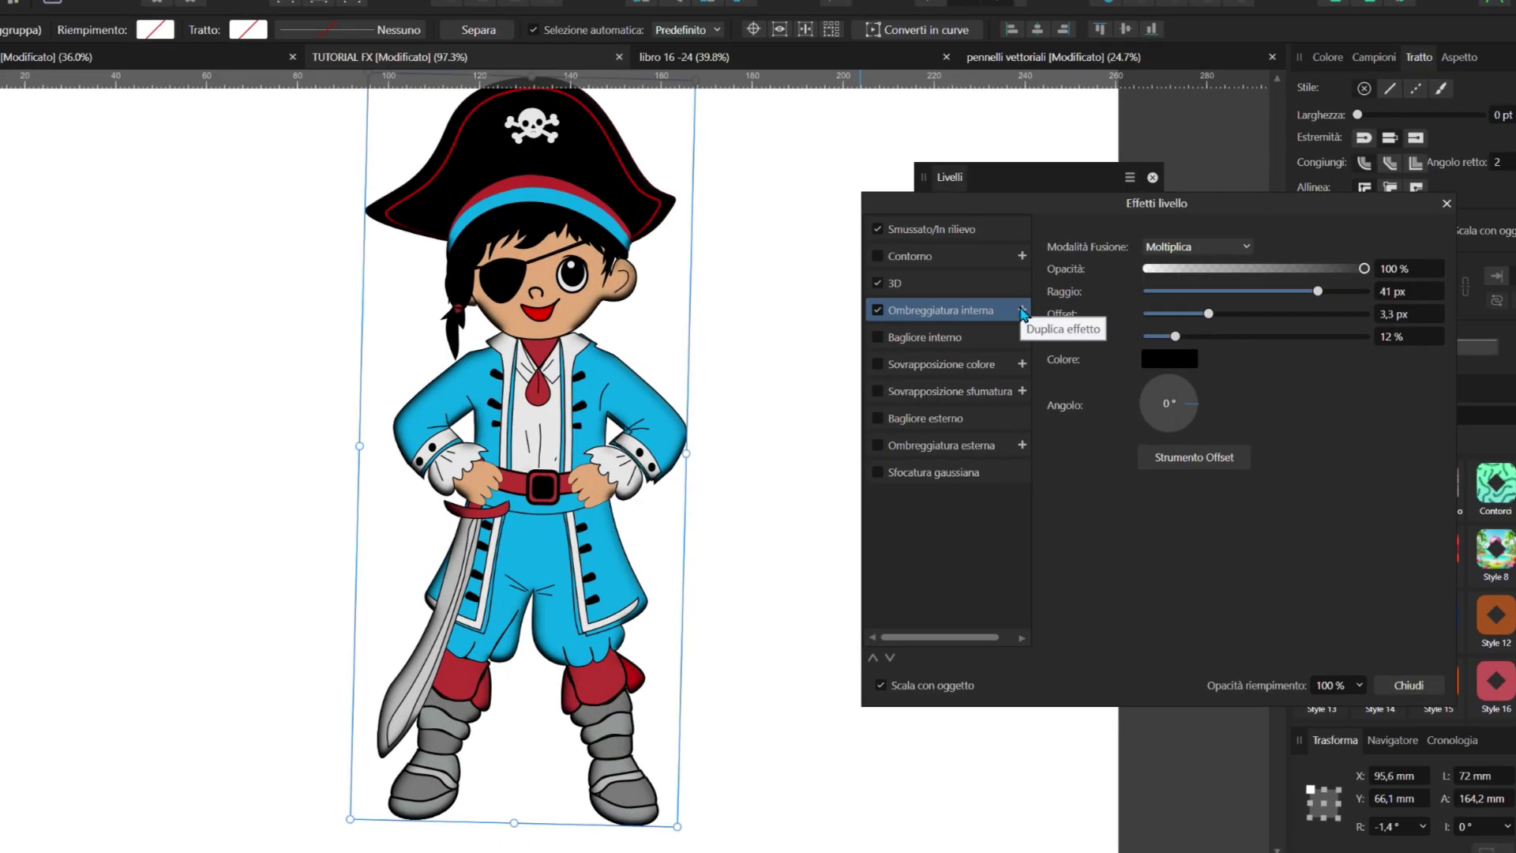
# Step: Duplicate the inner shadow as a red copy 100 px wide with reduced offset
pyautogui.click(1023, 311)
pyautogui.click(936, 336)
pyautogui.click(1171, 362)
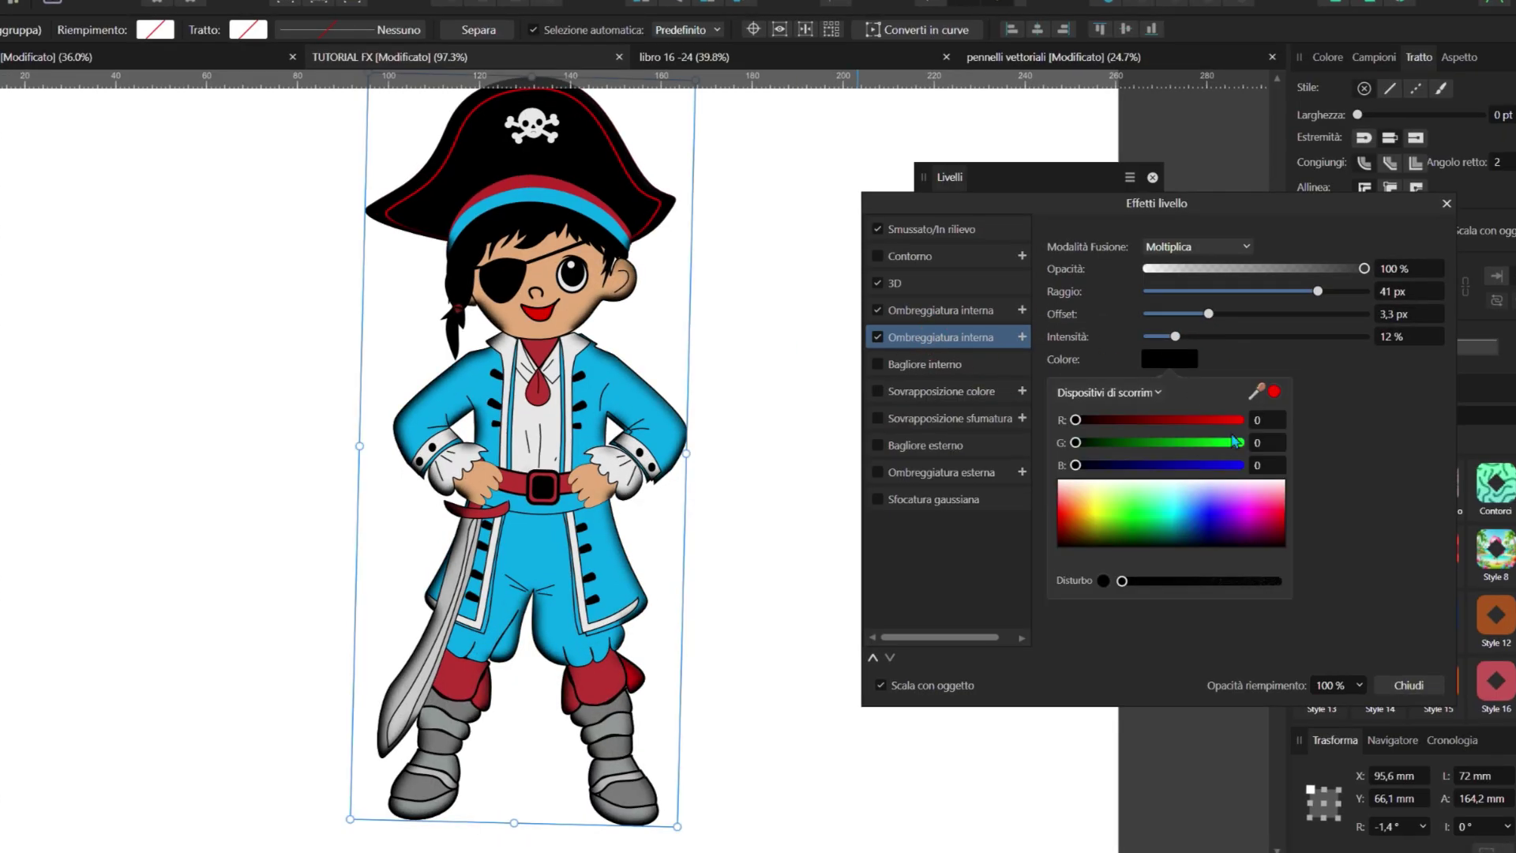
pyautogui.click(1274, 391)
pyautogui.moveTo(1317, 291); pyautogui.dragTo(1364, 291)
pyautogui.moveTo(1208, 313)
pyautogui.mouseDown()
pyautogui.moveTo(1174, 314)
pyautogui.moveTo(1159, 337)
pyautogui.mouseUp()
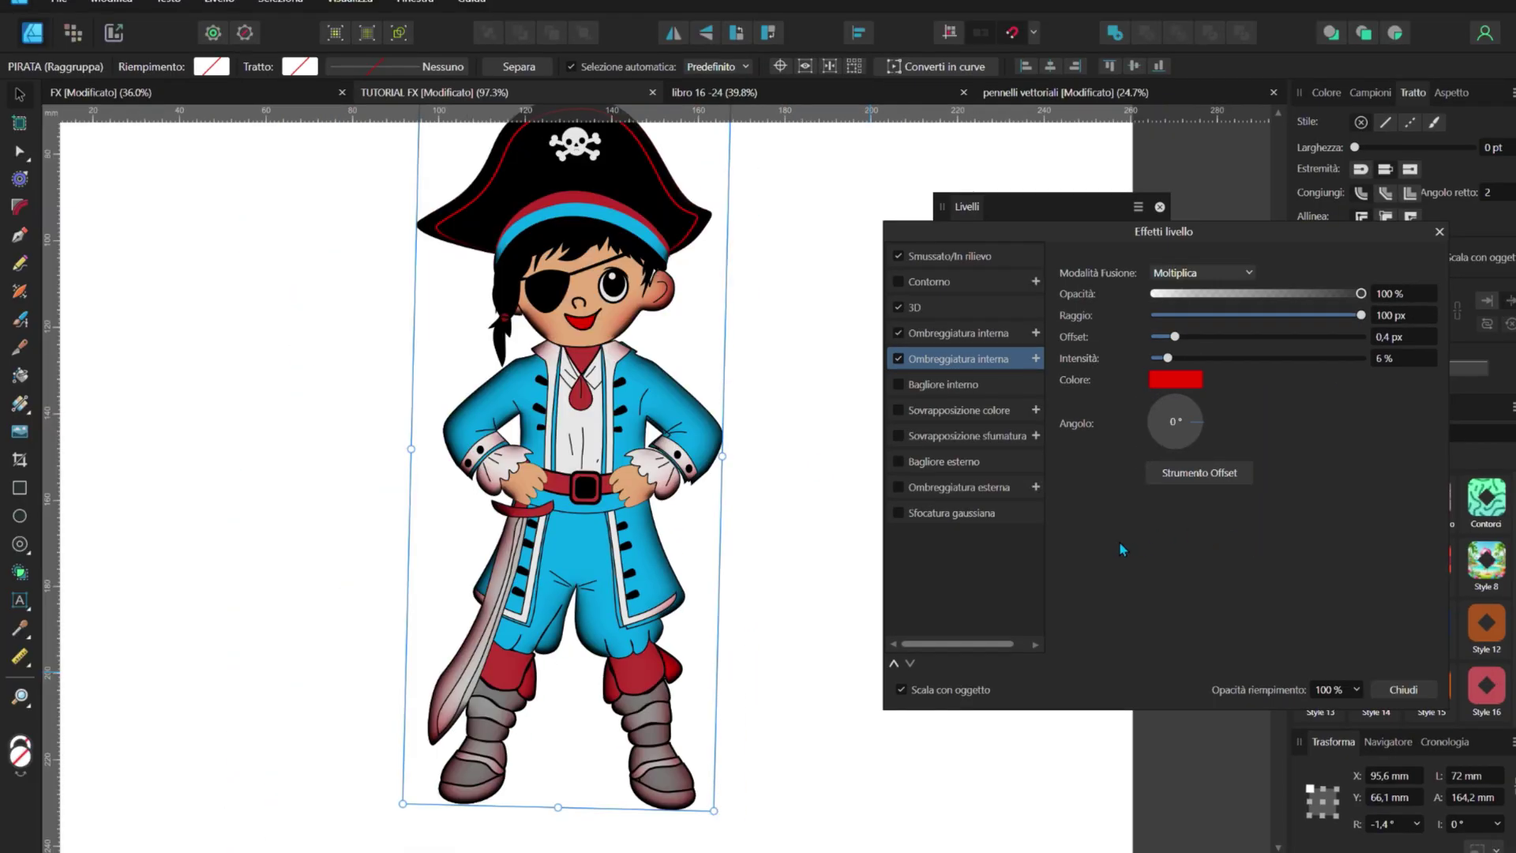
# Step: Add a black outer shadow at 50% opacity, offset 22,7 px at 90° behind the pirate
pyautogui.click(899, 487)
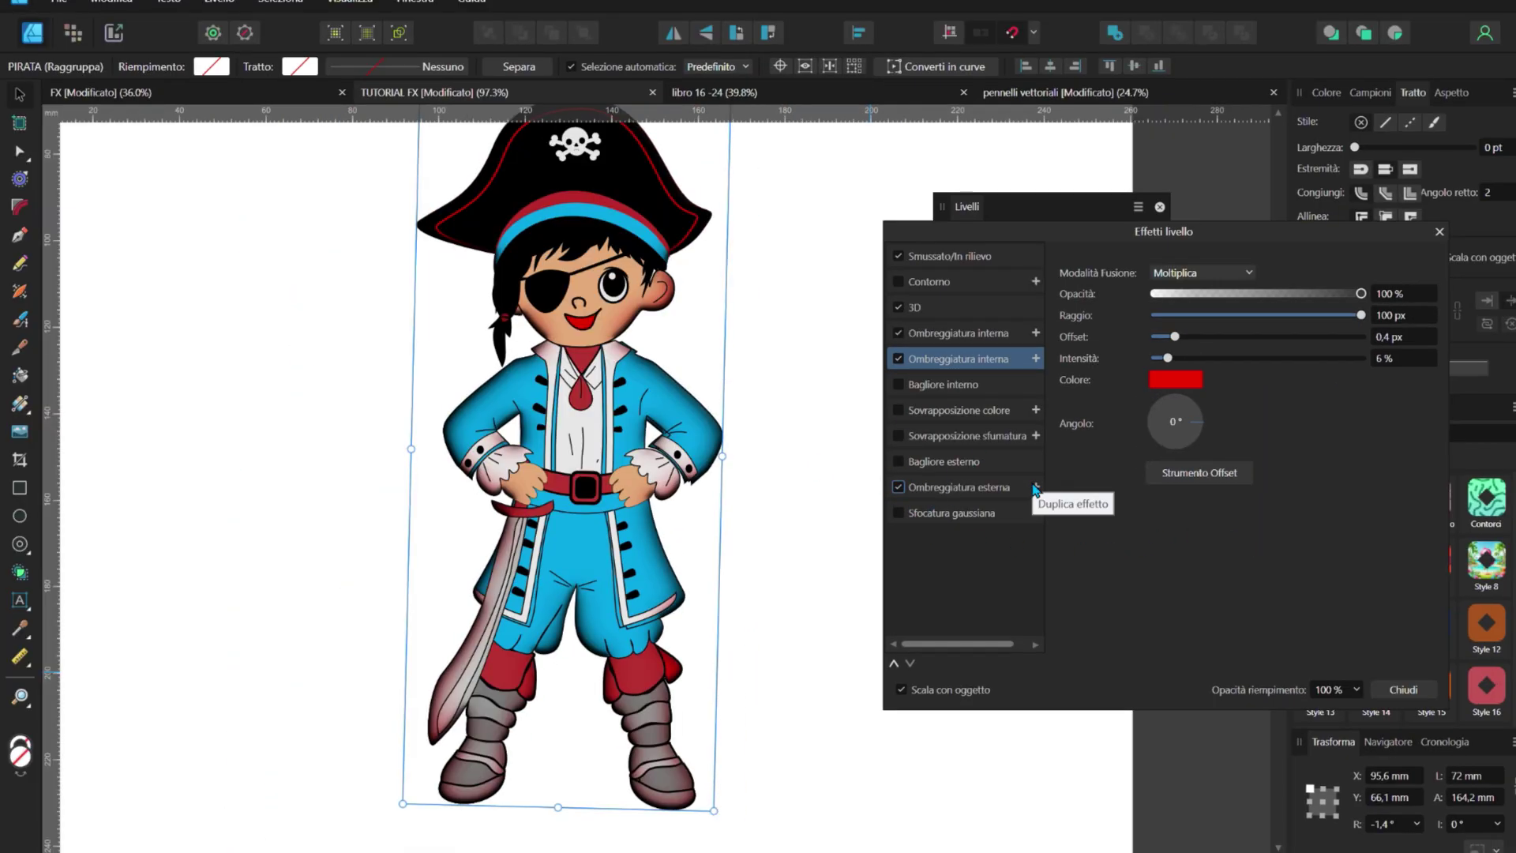
pyautogui.click(925, 493)
pyautogui.moveTo(1156, 357); pyautogui.dragTo(1274, 357)
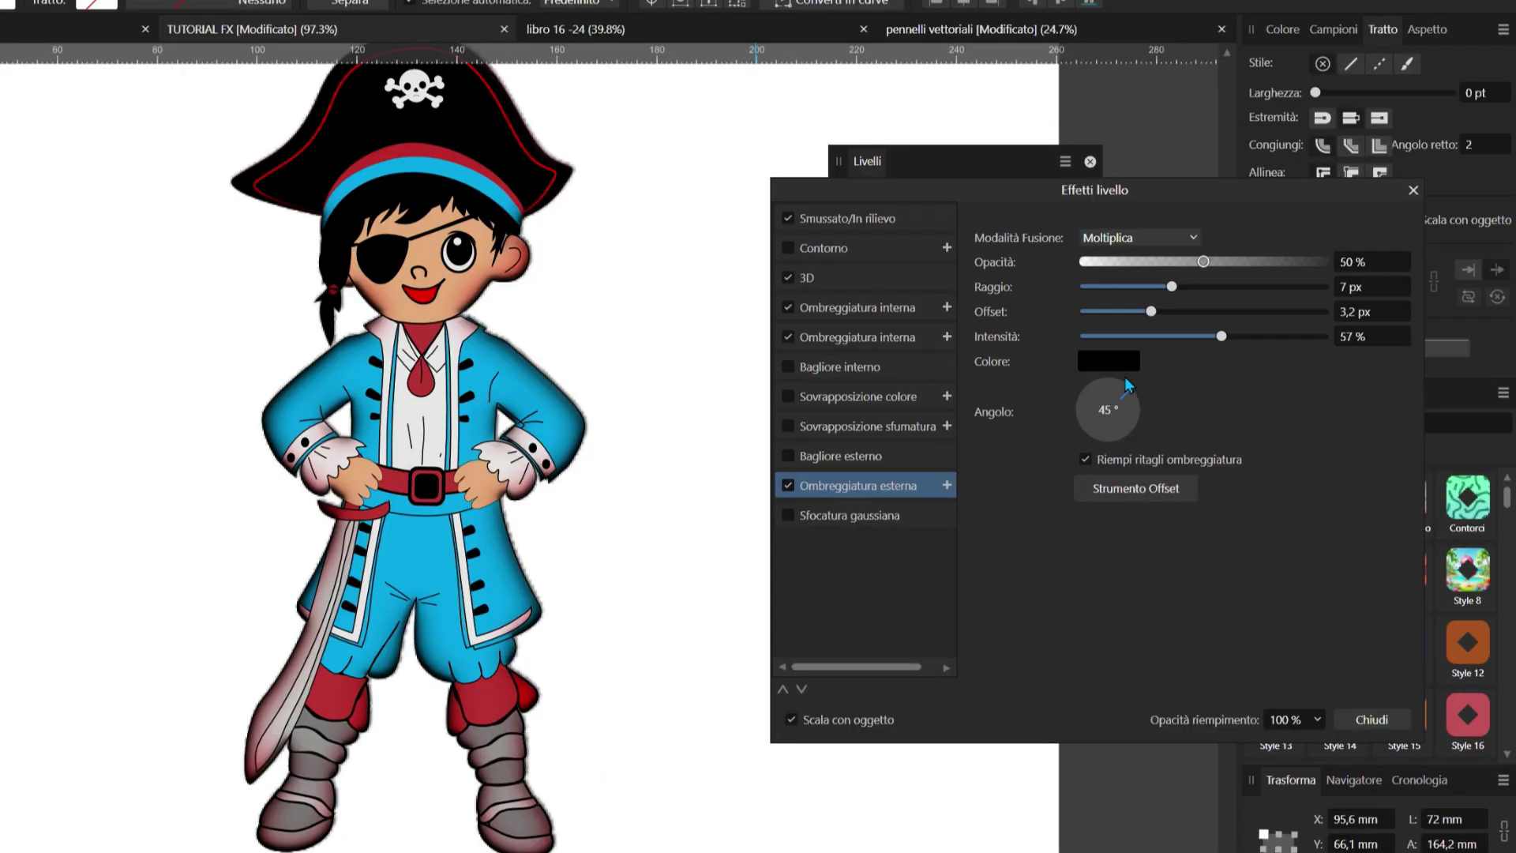
pyautogui.moveTo(1188, 410); pyautogui.dragTo(1185, 439)
pyautogui.moveTo(1150, 311); pyautogui.dragTo(1204, 311)
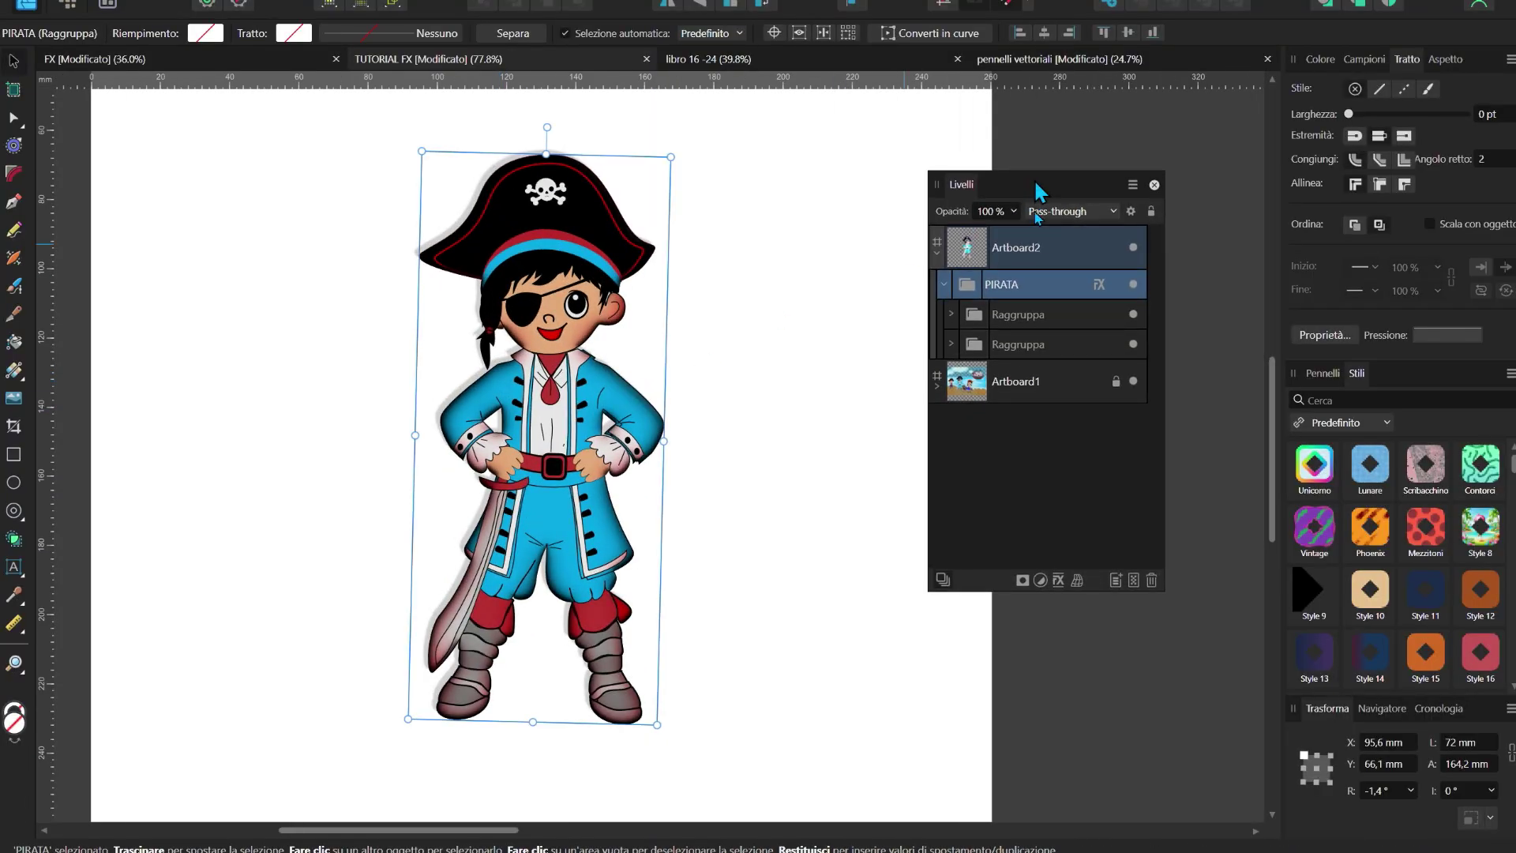
# Step: Move the Layers panel aside and copy the PIRATA group with its effects via Modifica
pyautogui.moveTo(1034, 177); pyautogui.dragTo(898, 308)
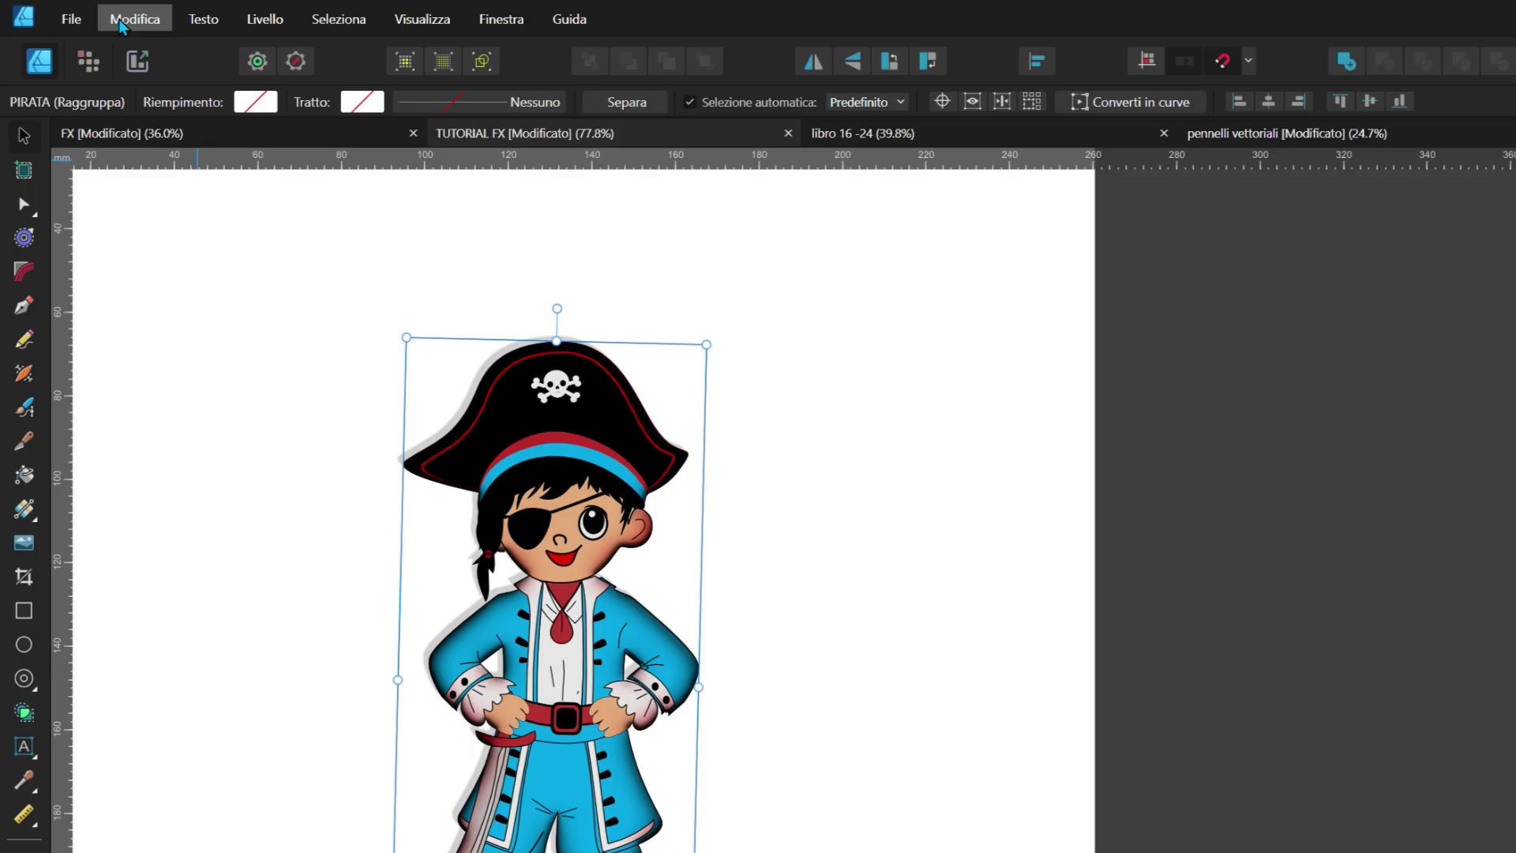
pyautogui.click(120, 19)
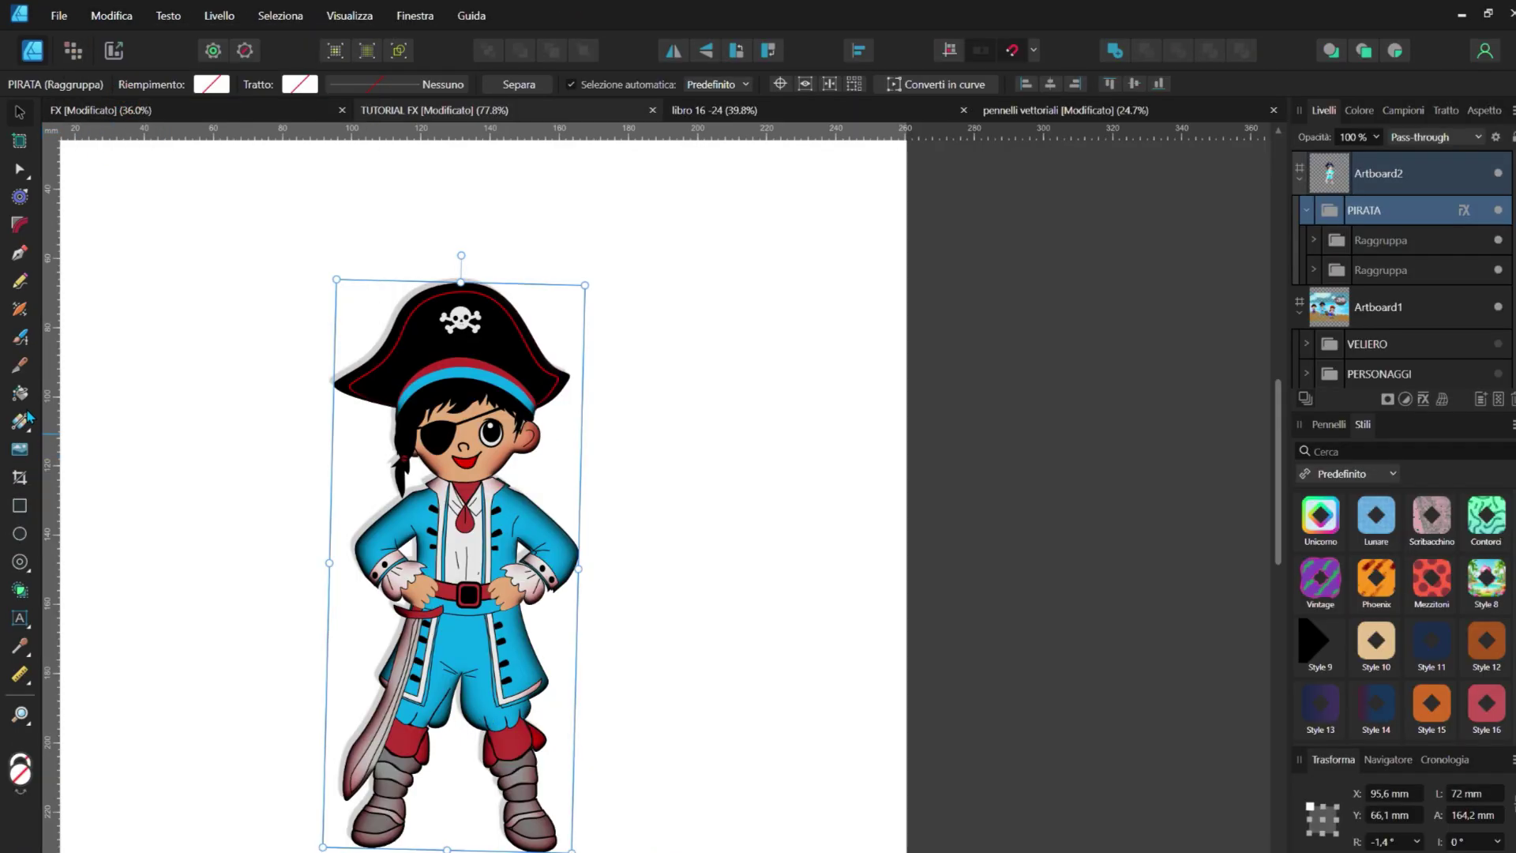
pyautogui.scroll(-5, 985, 560)
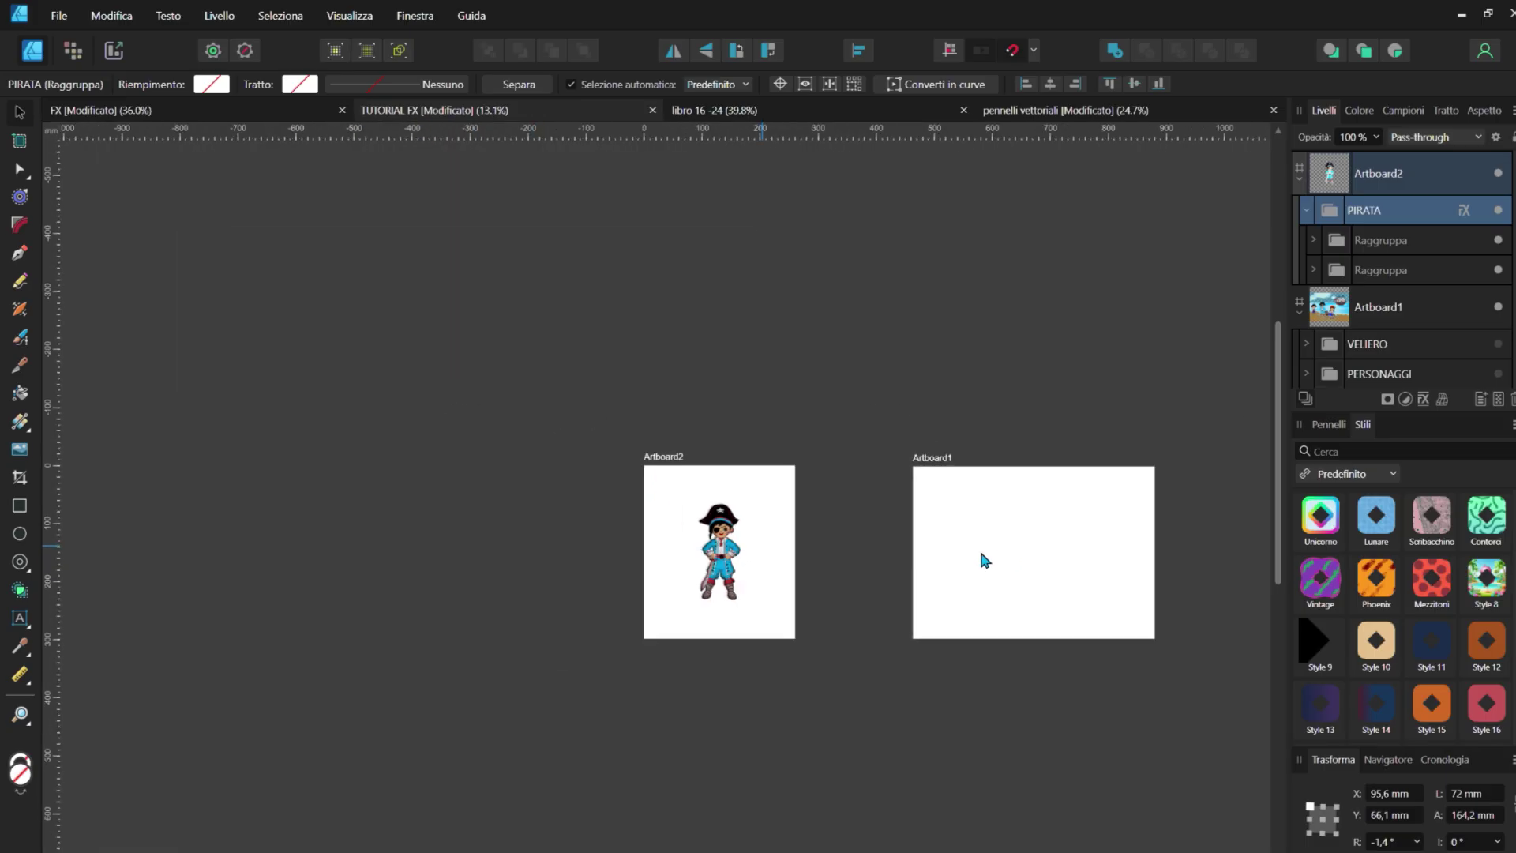
pyautogui.scroll(3, 1169, 578)
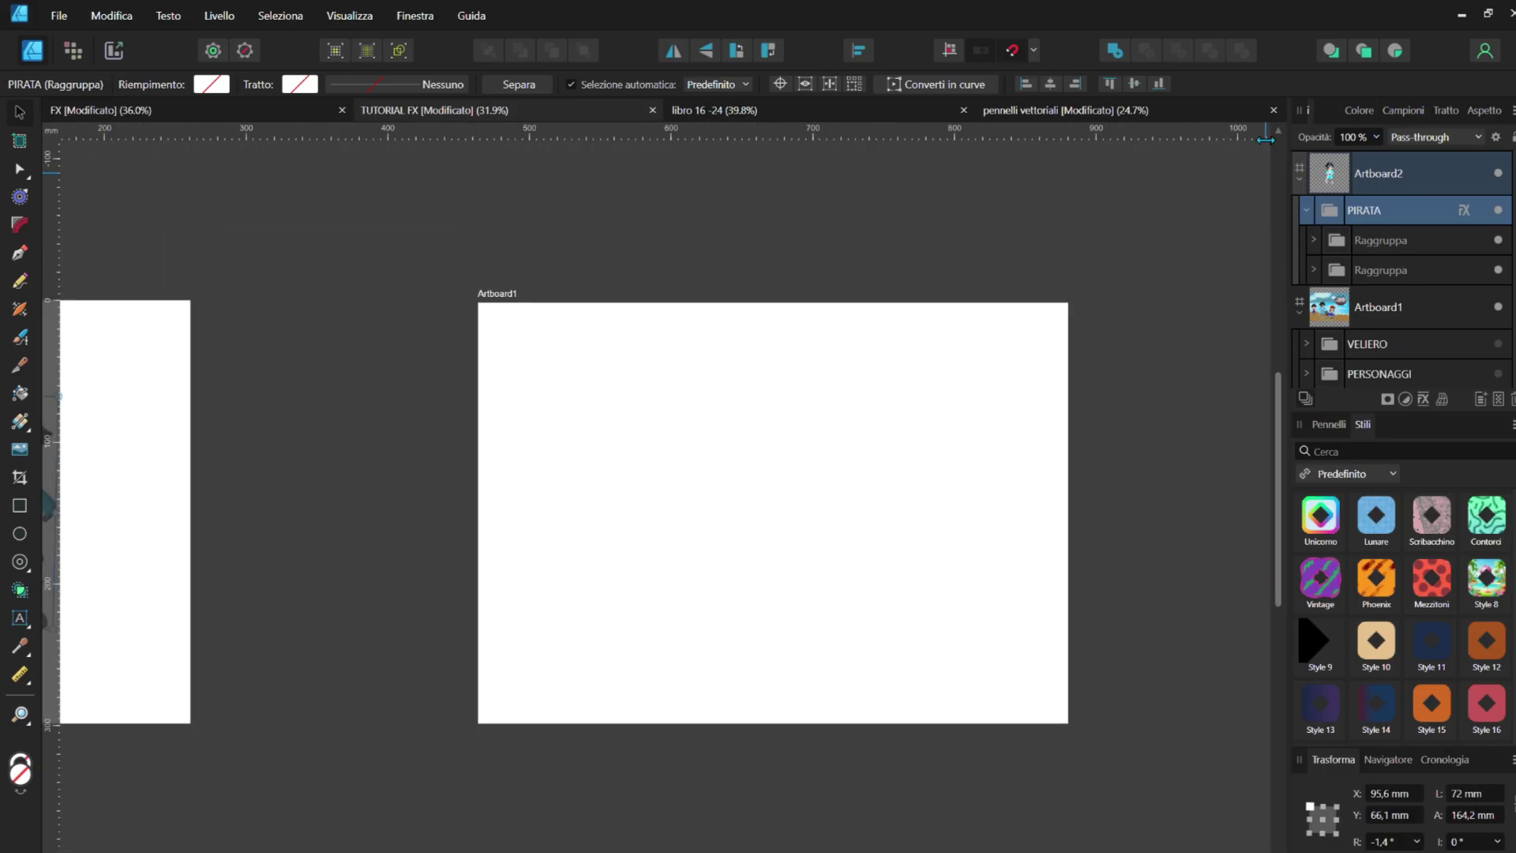
# Step: Widen the dock and turn on the PERSONAGGI layer's visibility on Artboard1
pyautogui.moveTo(1266, 138); pyautogui.dragTo(1082, 138)
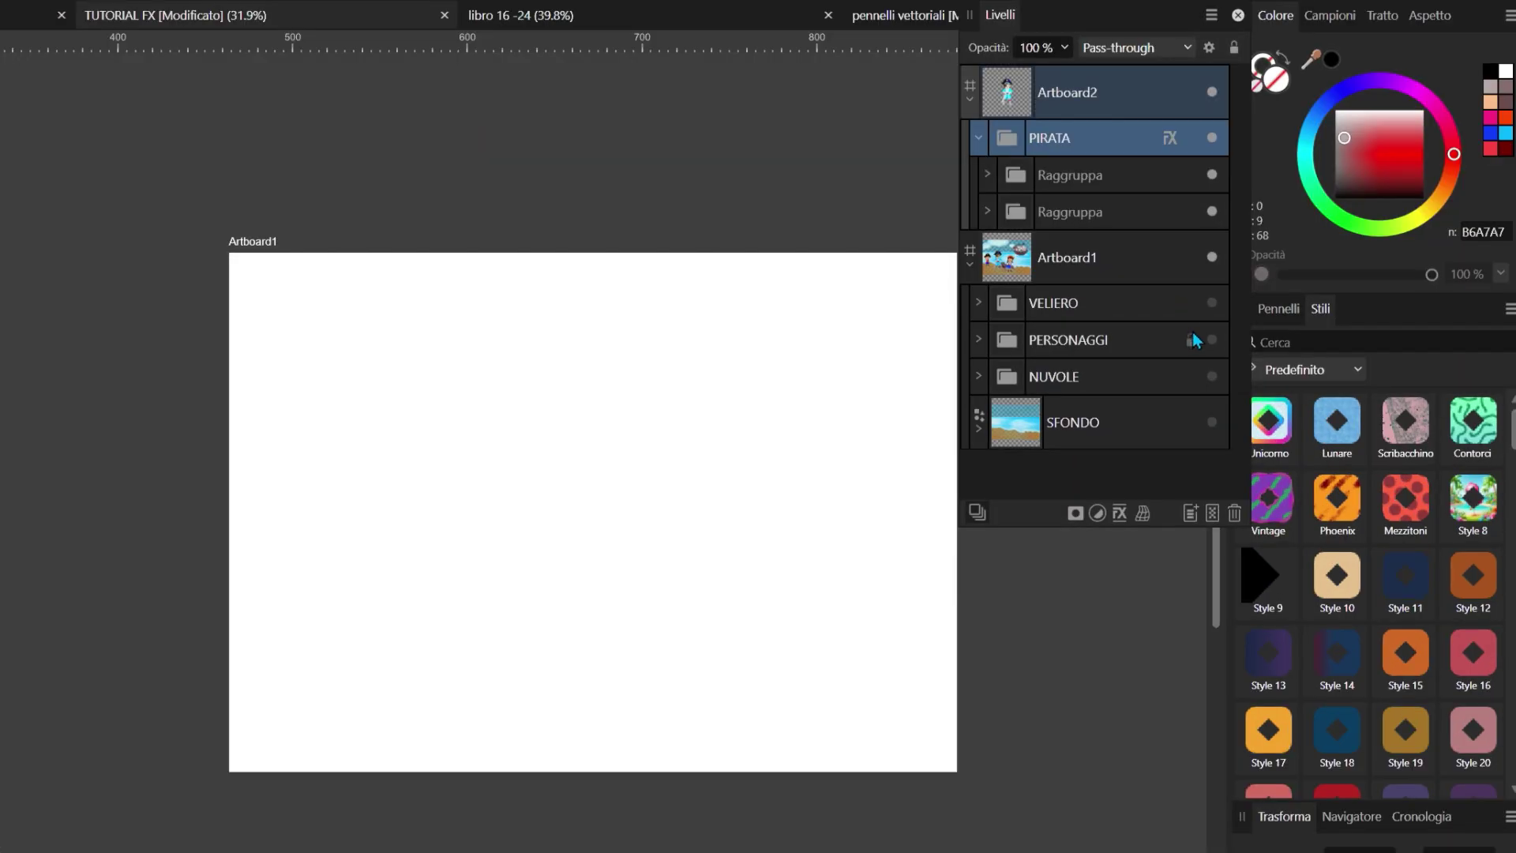
pyautogui.click(1212, 340)
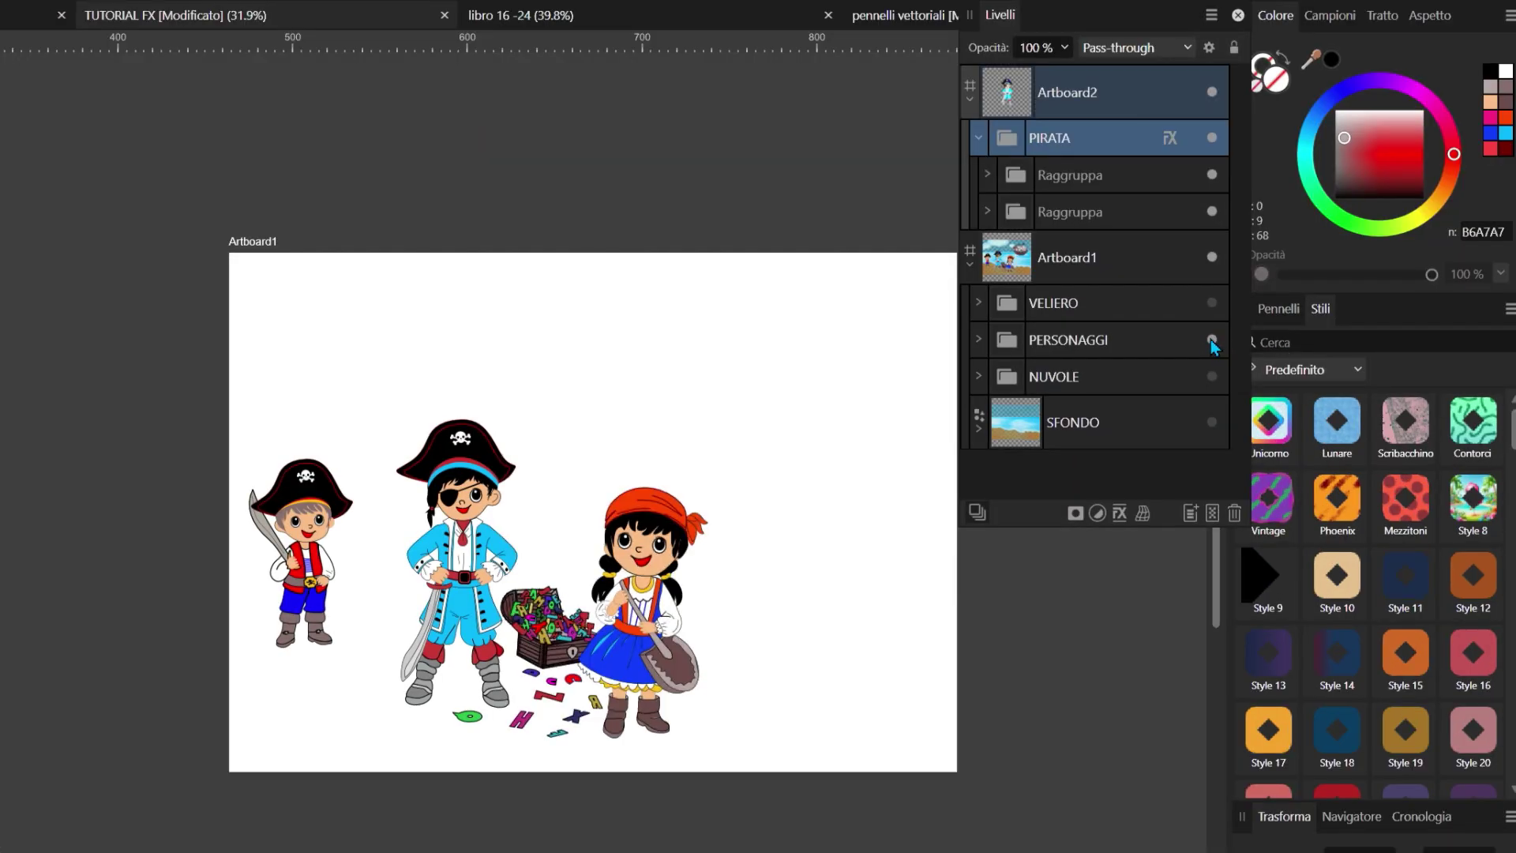
pyautogui.scroll(2, 675, 643)
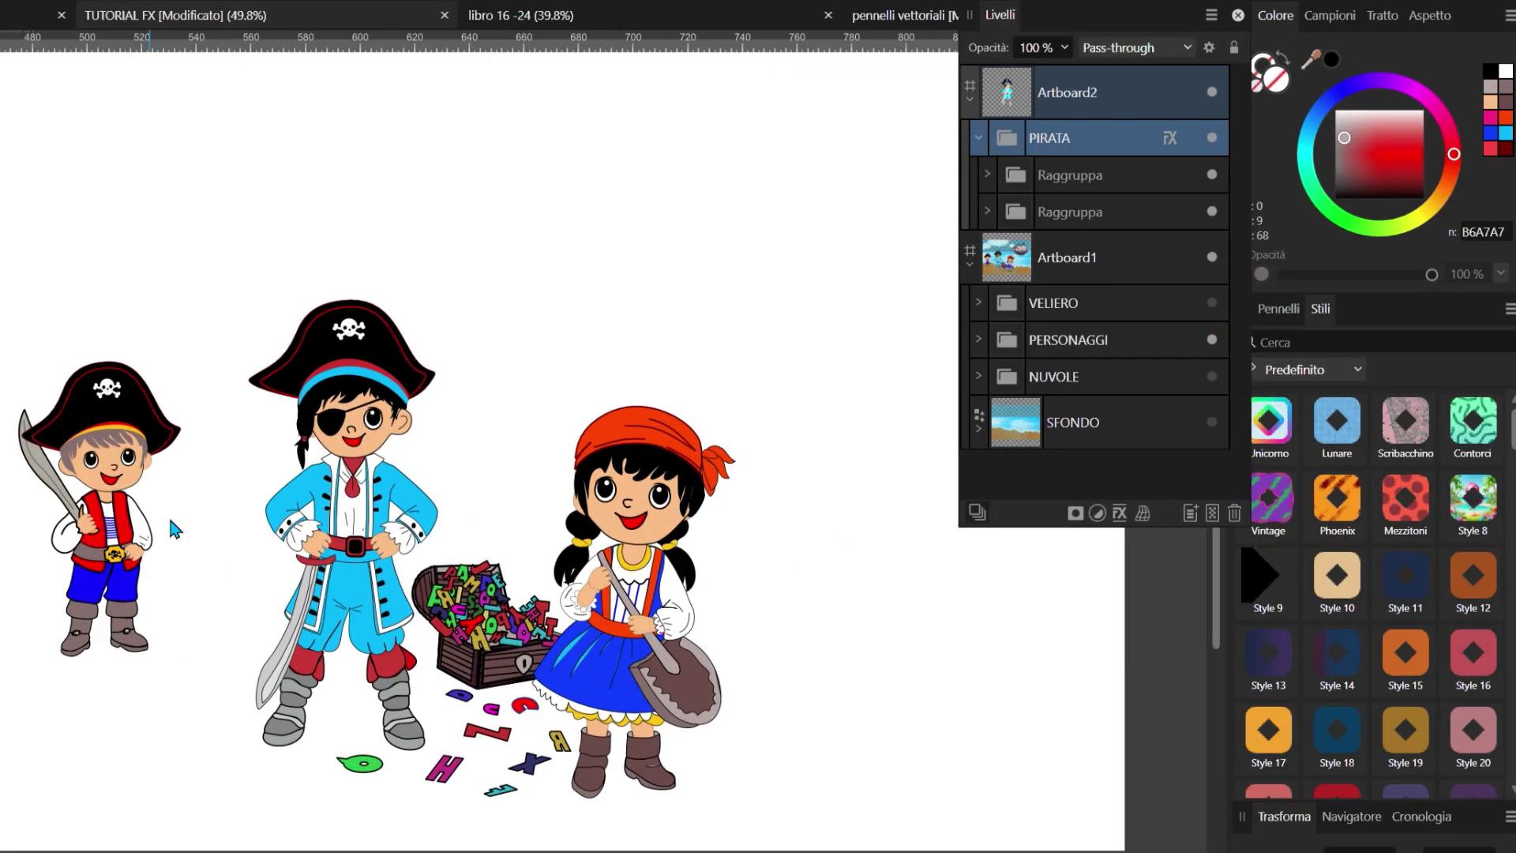
pyautogui.scroll(-2, 382, 535)
pyautogui.scroll(2, 426, 521)
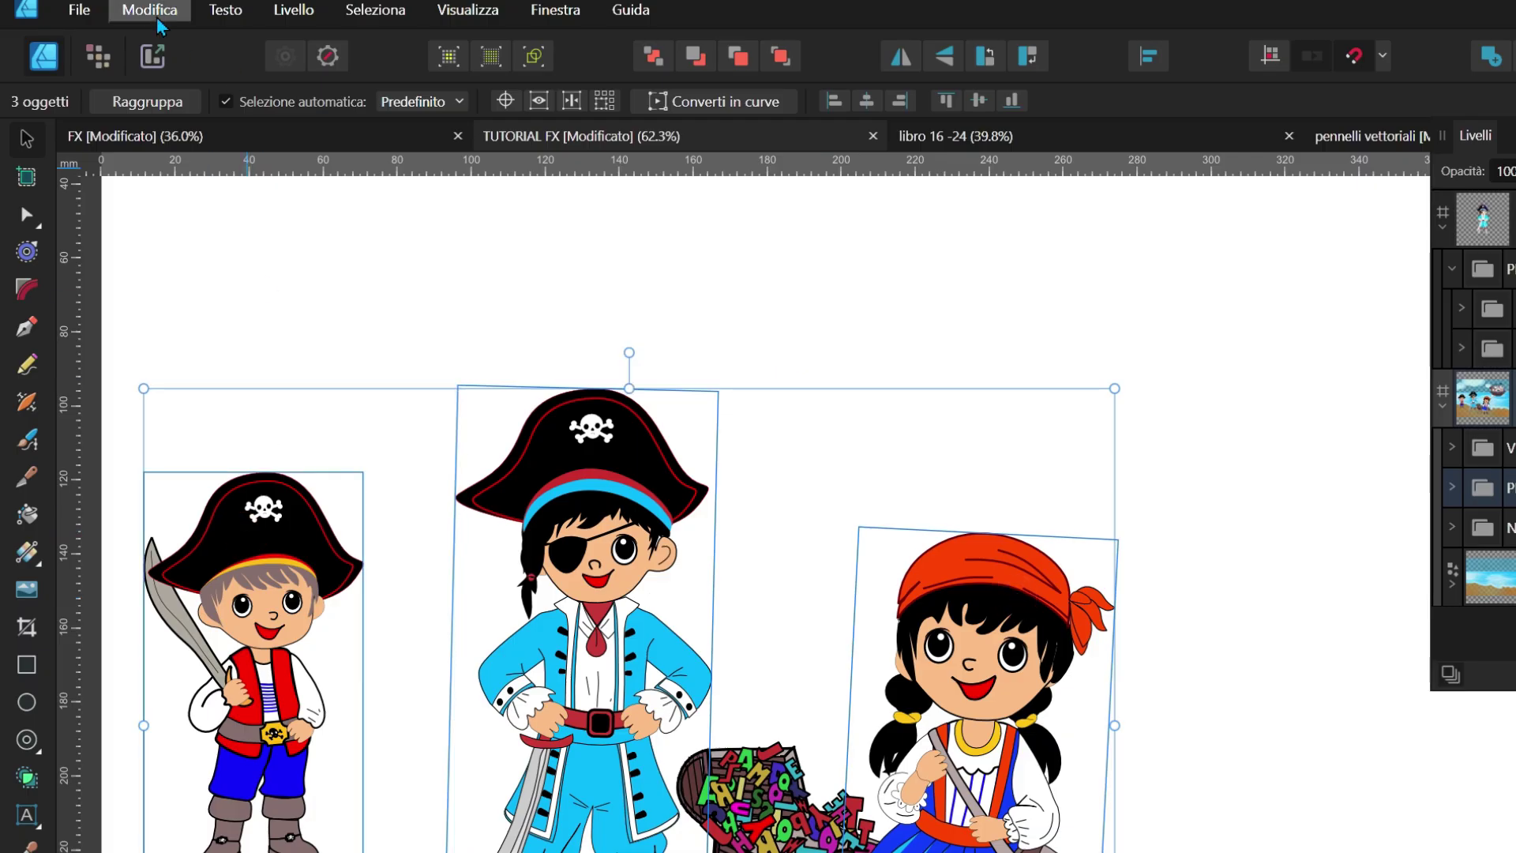
# Step: Paste the copied FX onto the three pirate children with Incolla FX, deselect, and reveal the SFONDO background
pyautogui.click(159, 22)
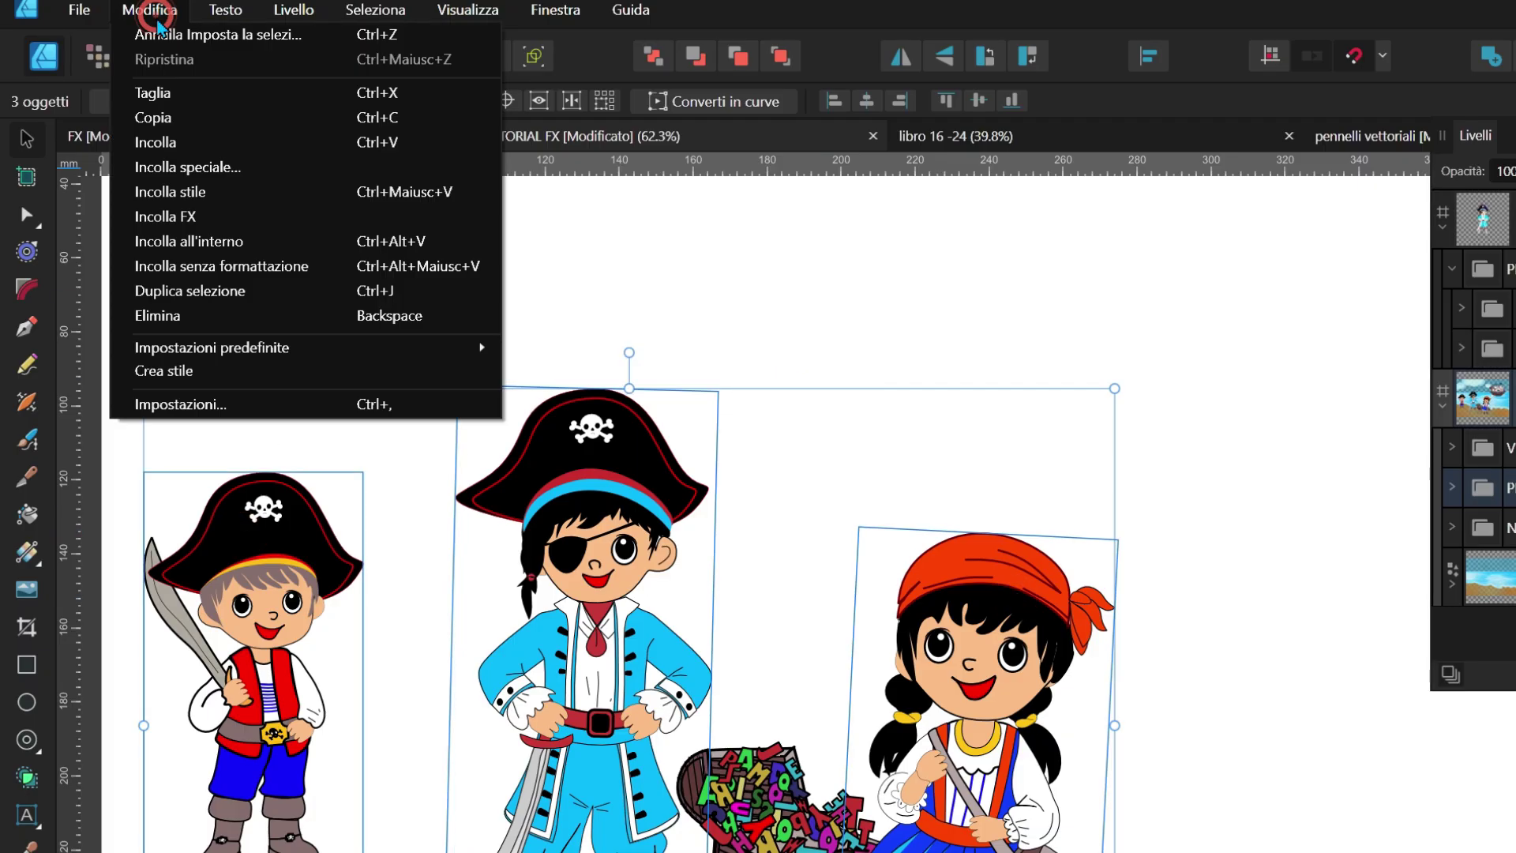
pyautogui.click(187, 216)
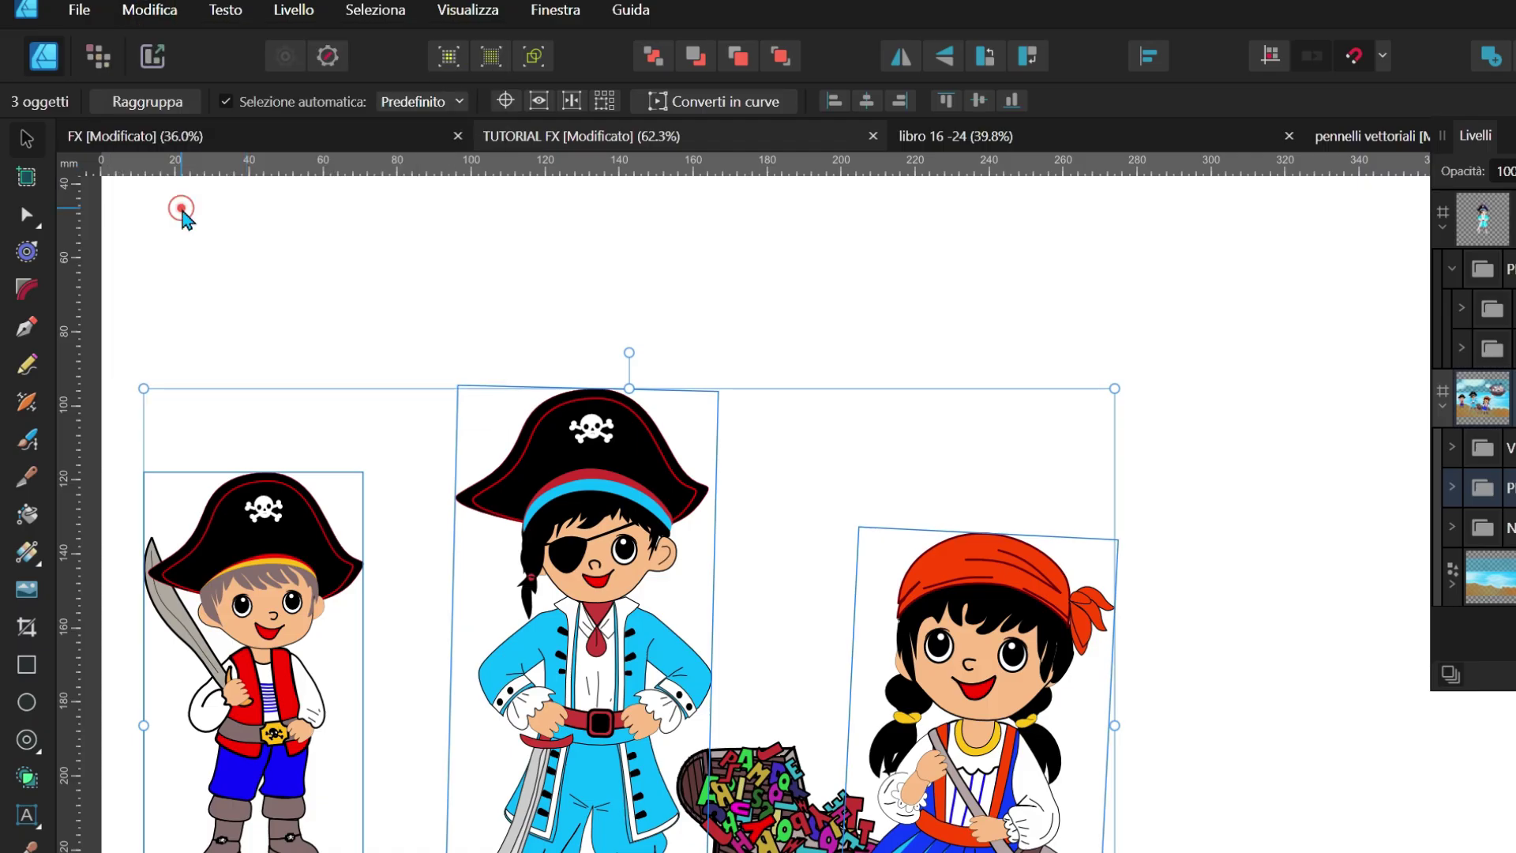
pyautogui.click(1236, 804)
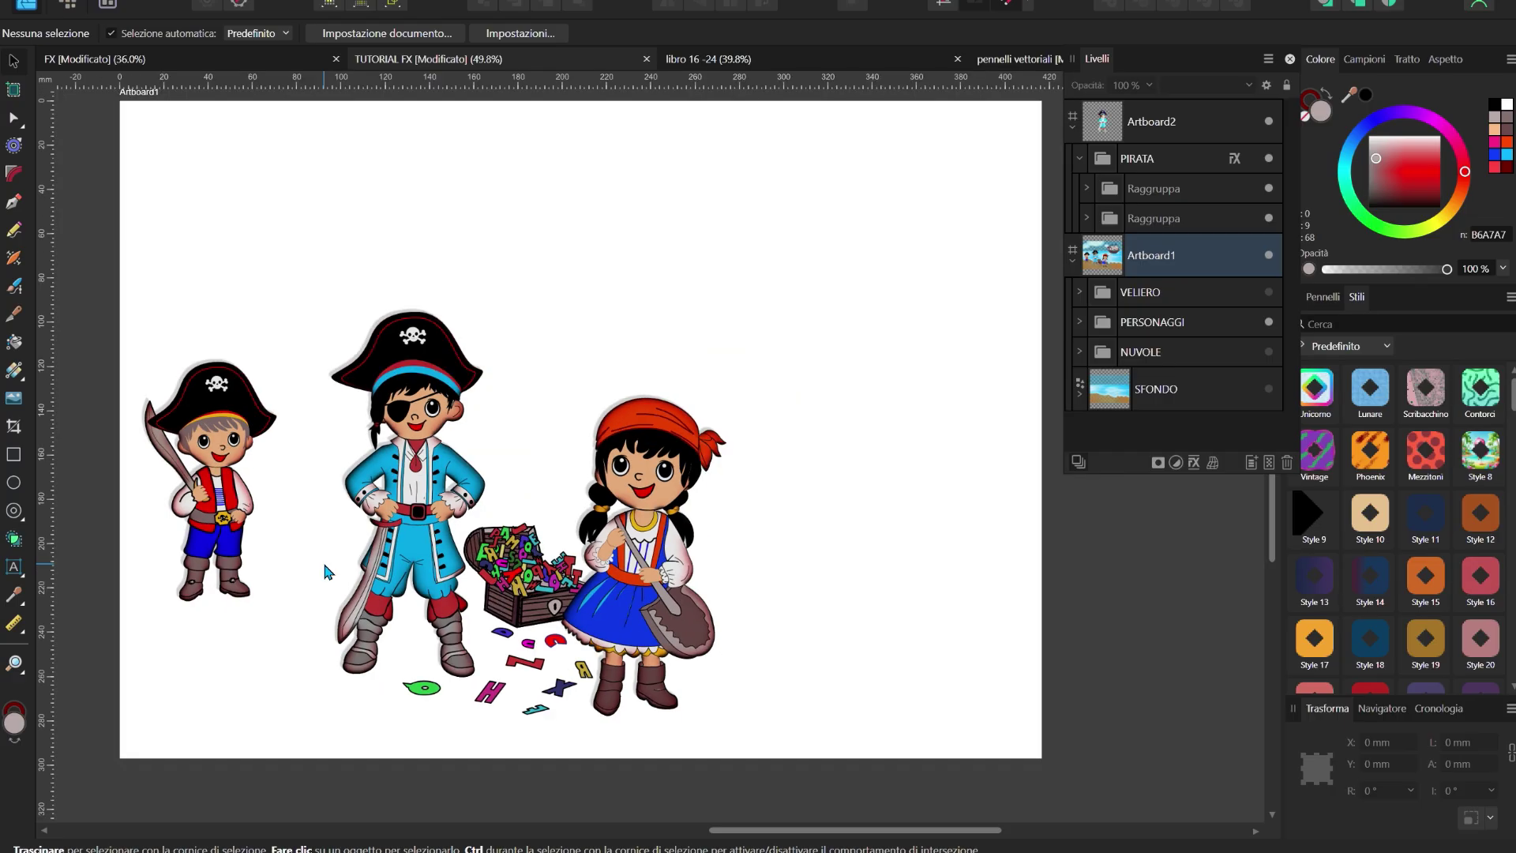
pyautogui.scroll(-2, 666, 385)
pyautogui.scroll(4, 666, 385)
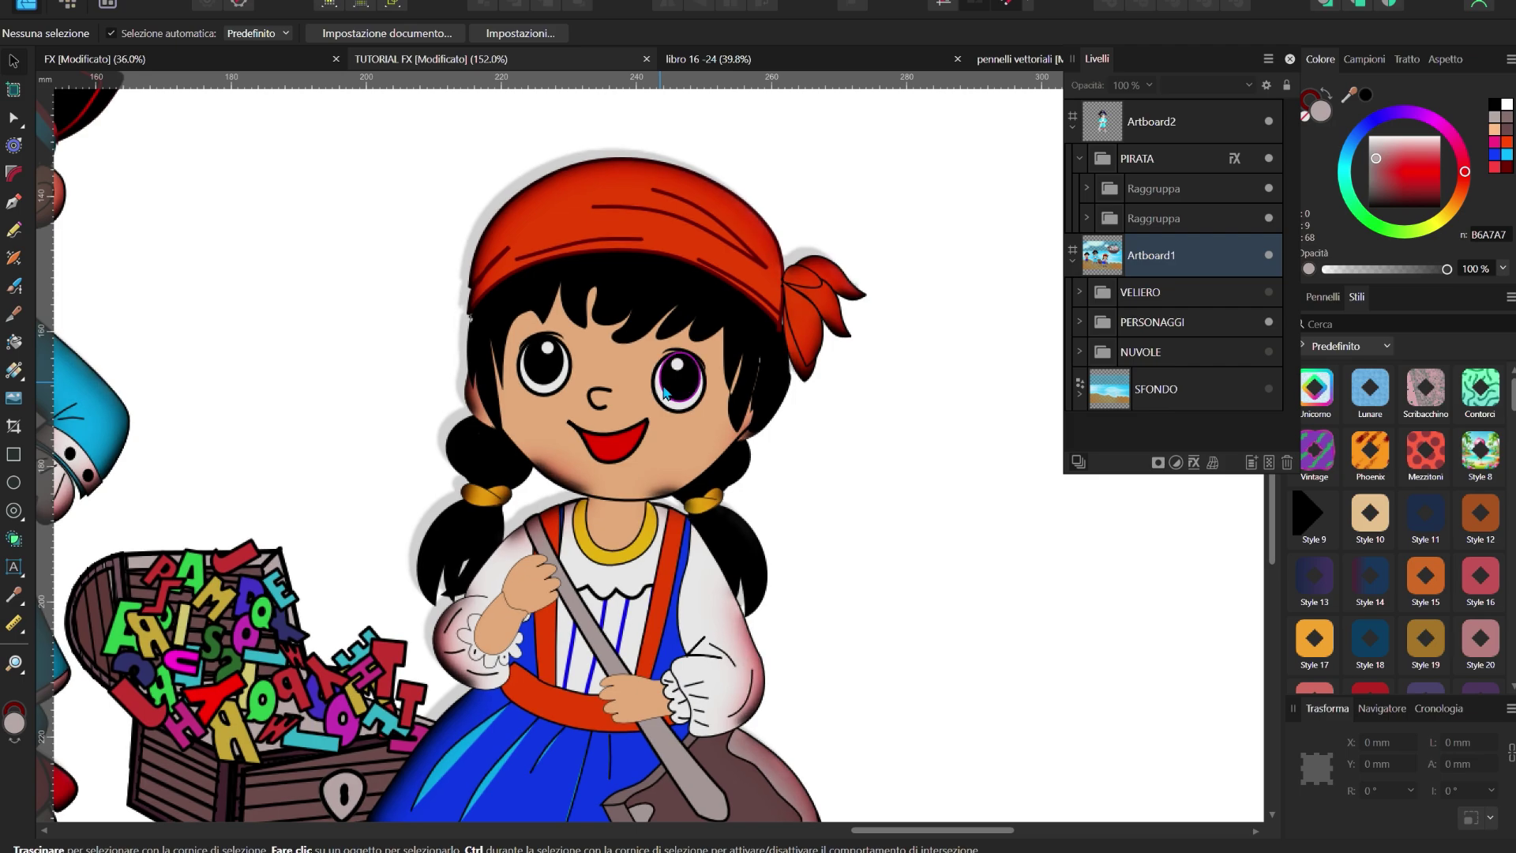
pyautogui.scroll(-3, 640, 482)
pyautogui.scroll(-1, 555, 545)
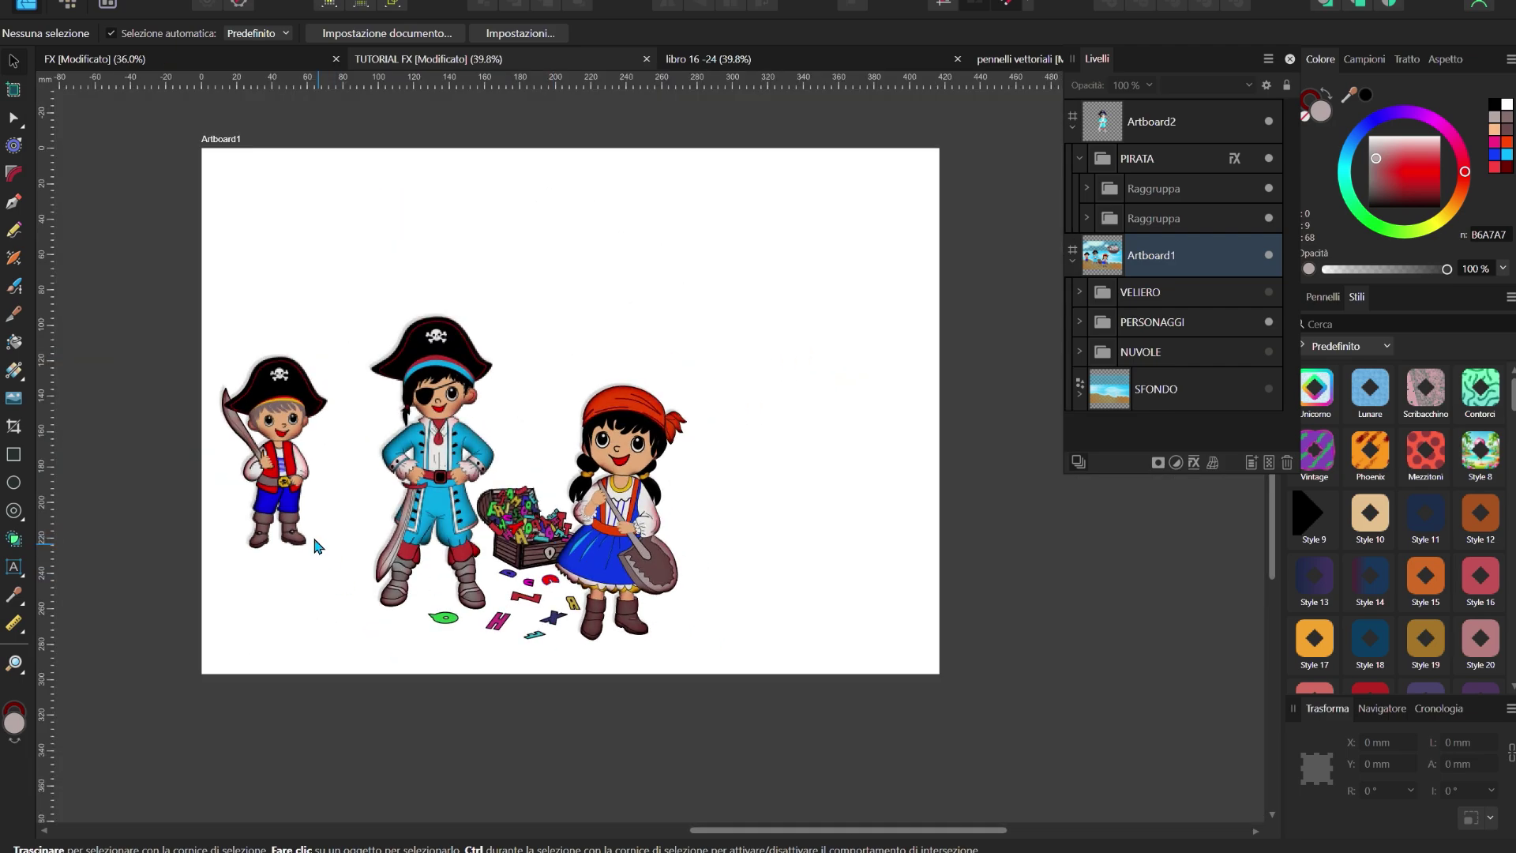
pyautogui.scroll(1, 303, 433)
pyautogui.scroll(1, 303, 434)
pyautogui.scroll(1, 303, 433)
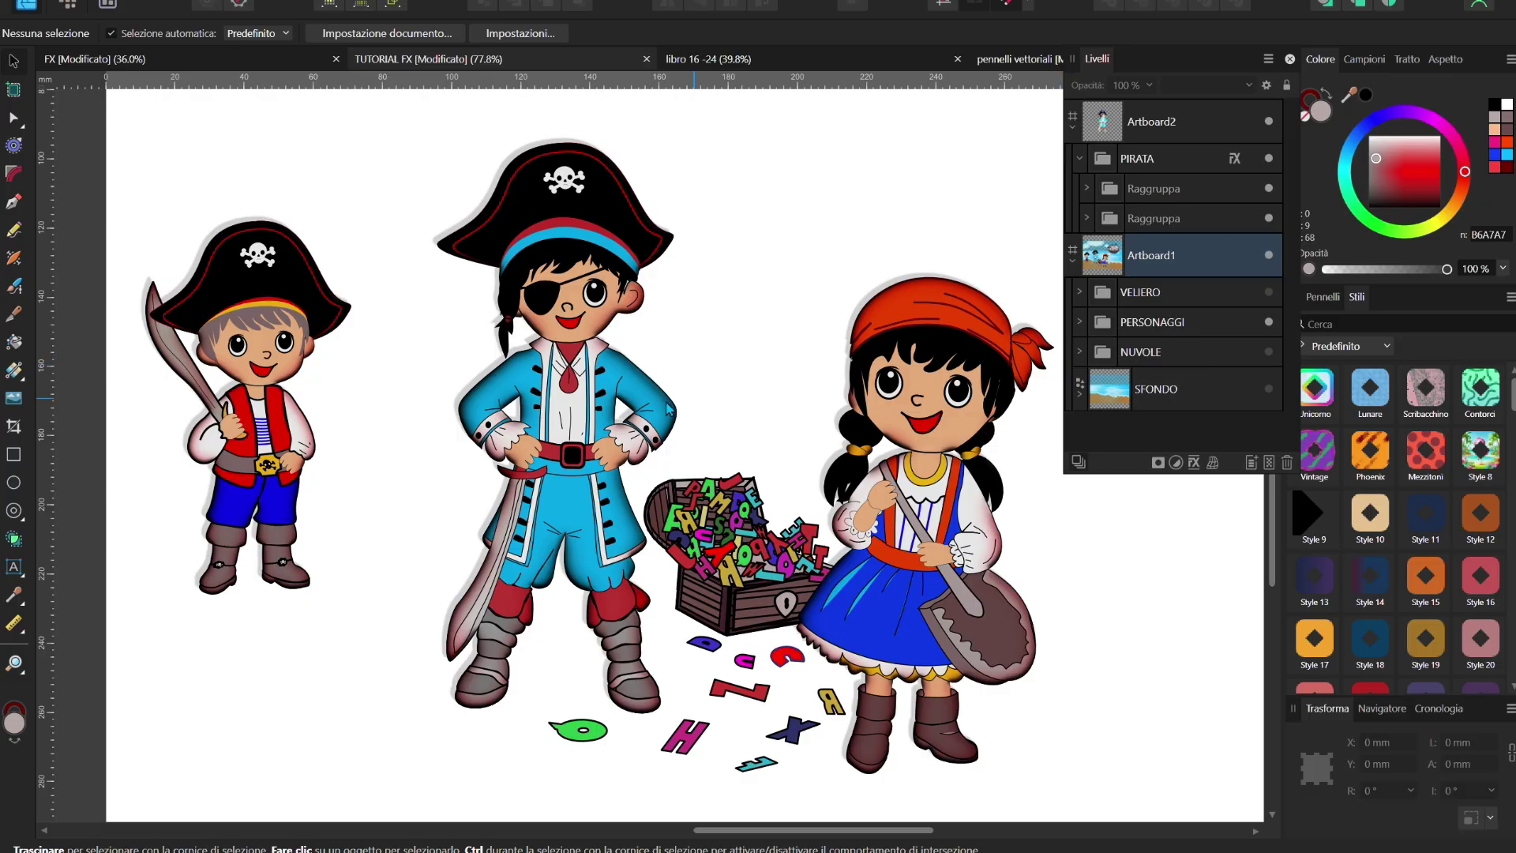
pyautogui.scroll(-2, 667, 408)
# Step: Expand the SFONDO background and its NUVOLE group, then select the whole cloud group
pyautogui.click(1268, 388)
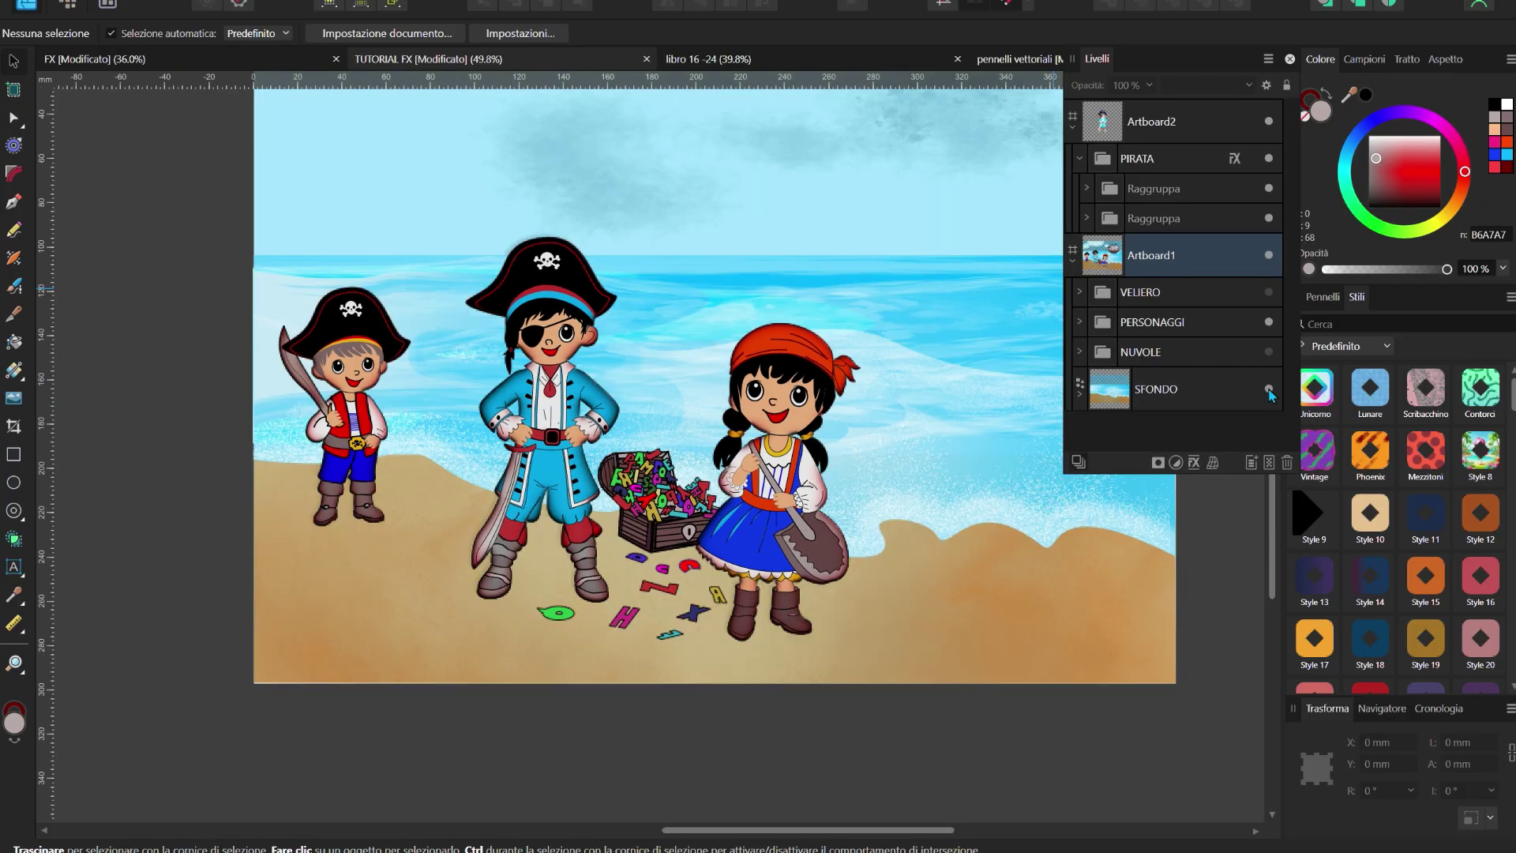
pyautogui.scroll(2, 750, 379)
pyautogui.scroll(-1, 619, 308)
pyautogui.scroll(1, 700, 359)
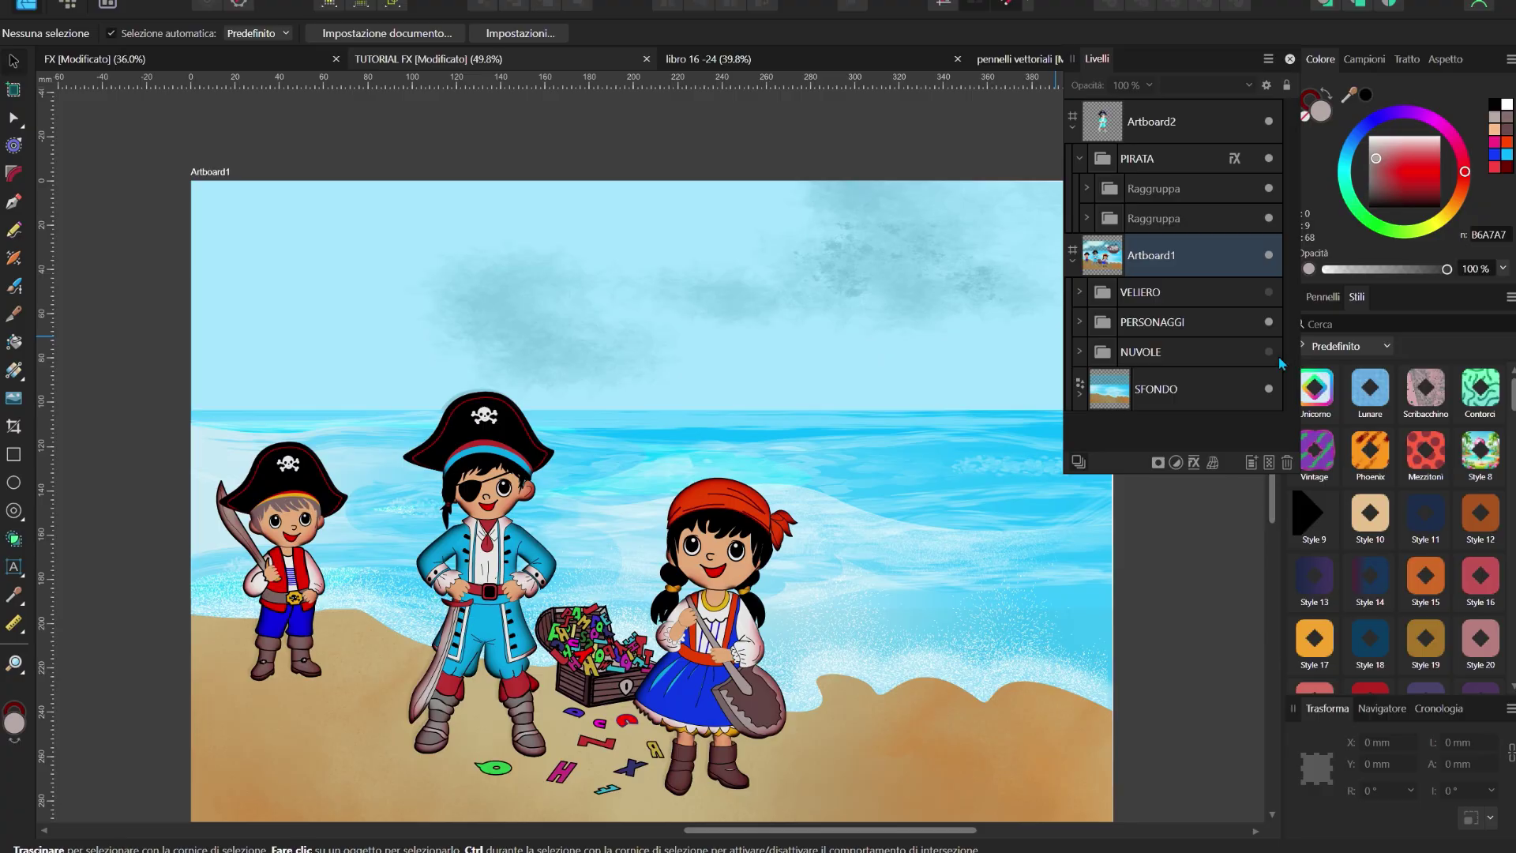
pyautogui.scroll(-1, 721, 365)
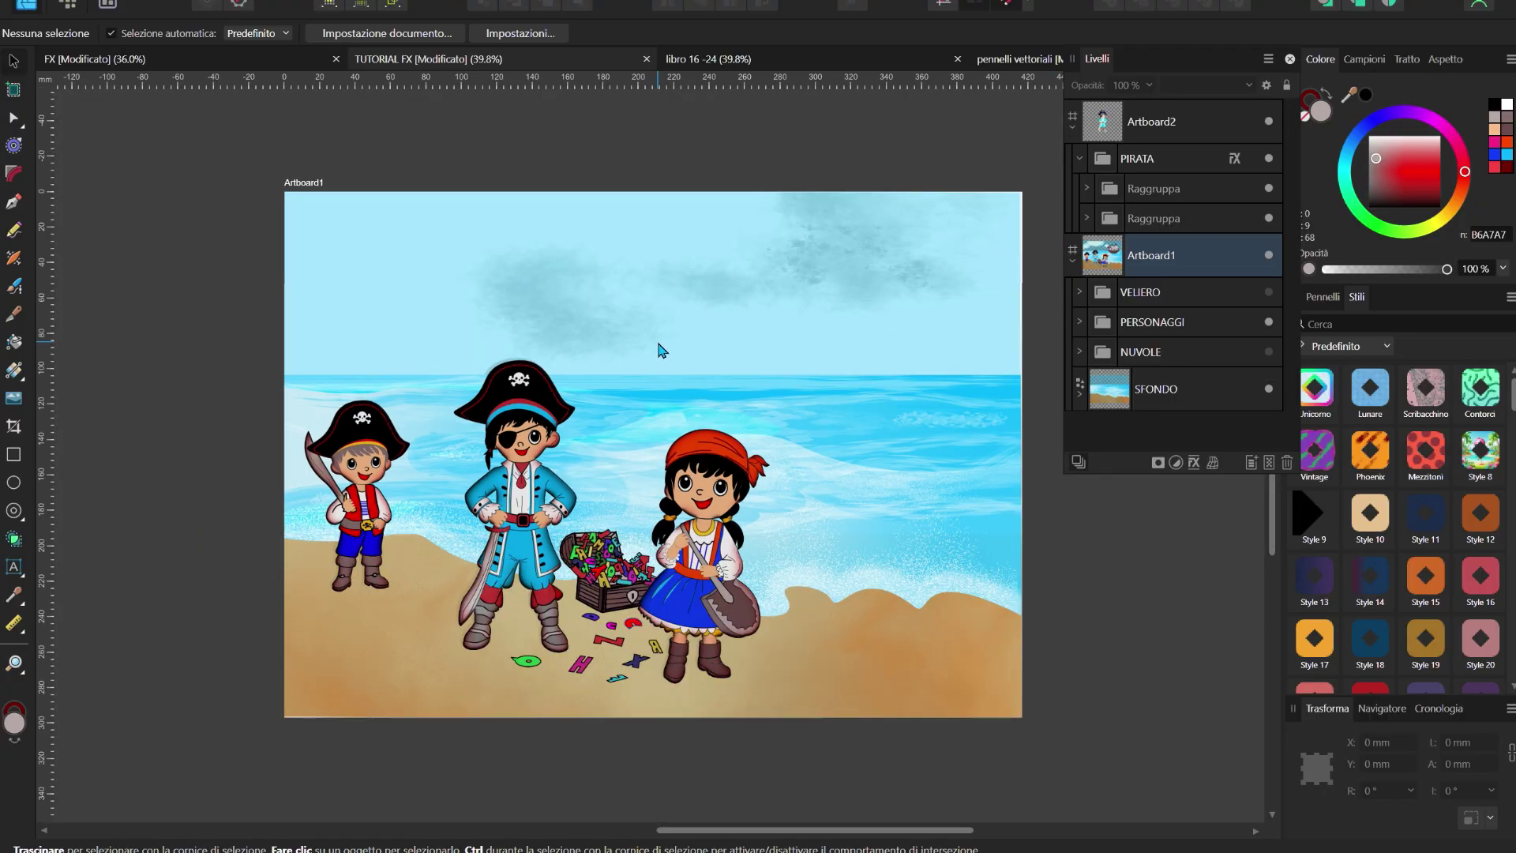
pyautogui.click(1281, 304)
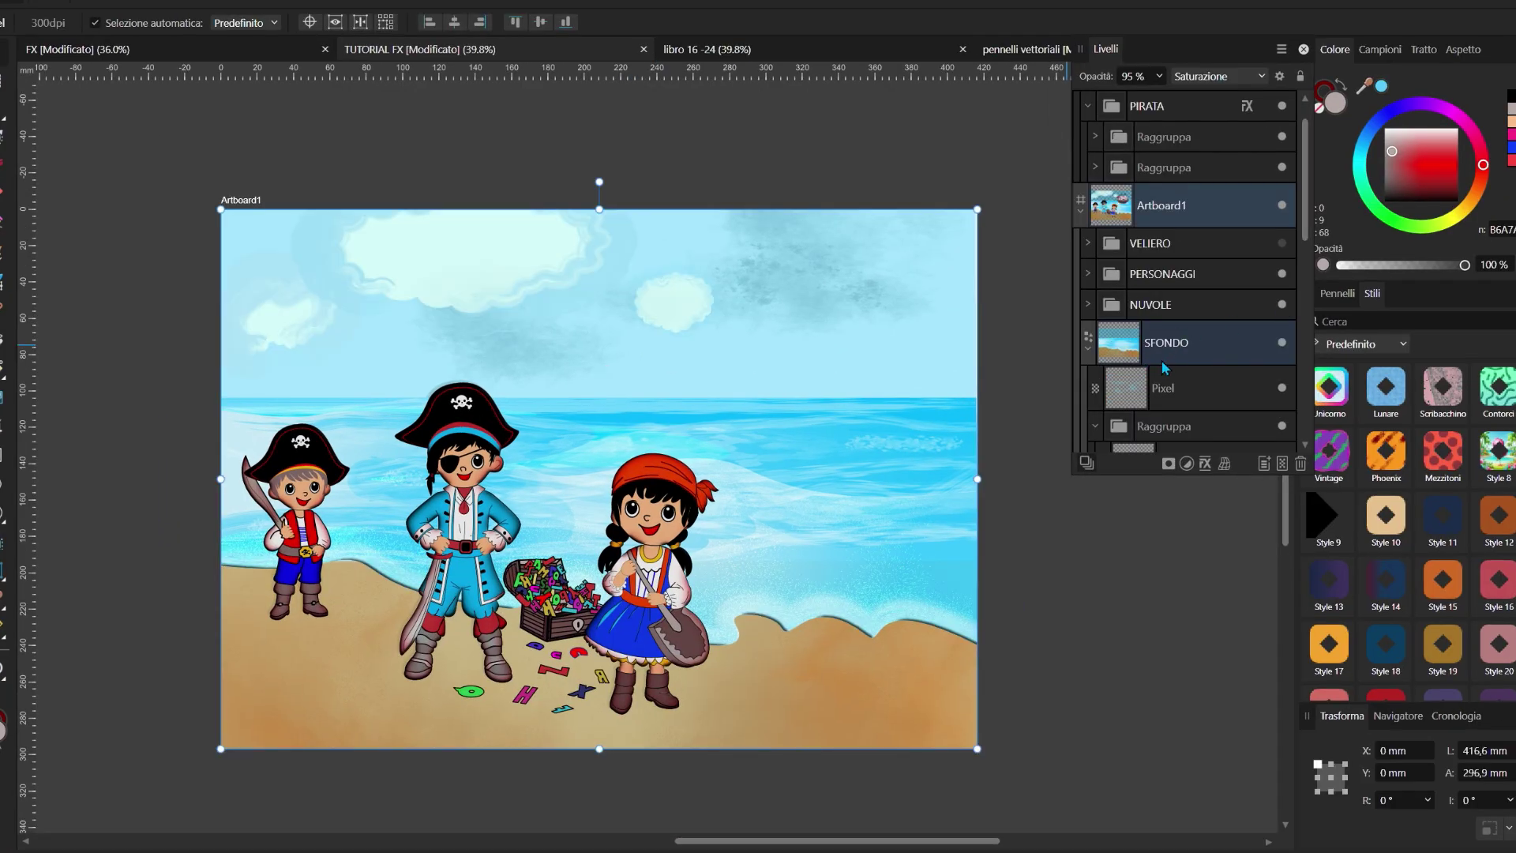
pyautogui.click(1089, 305)
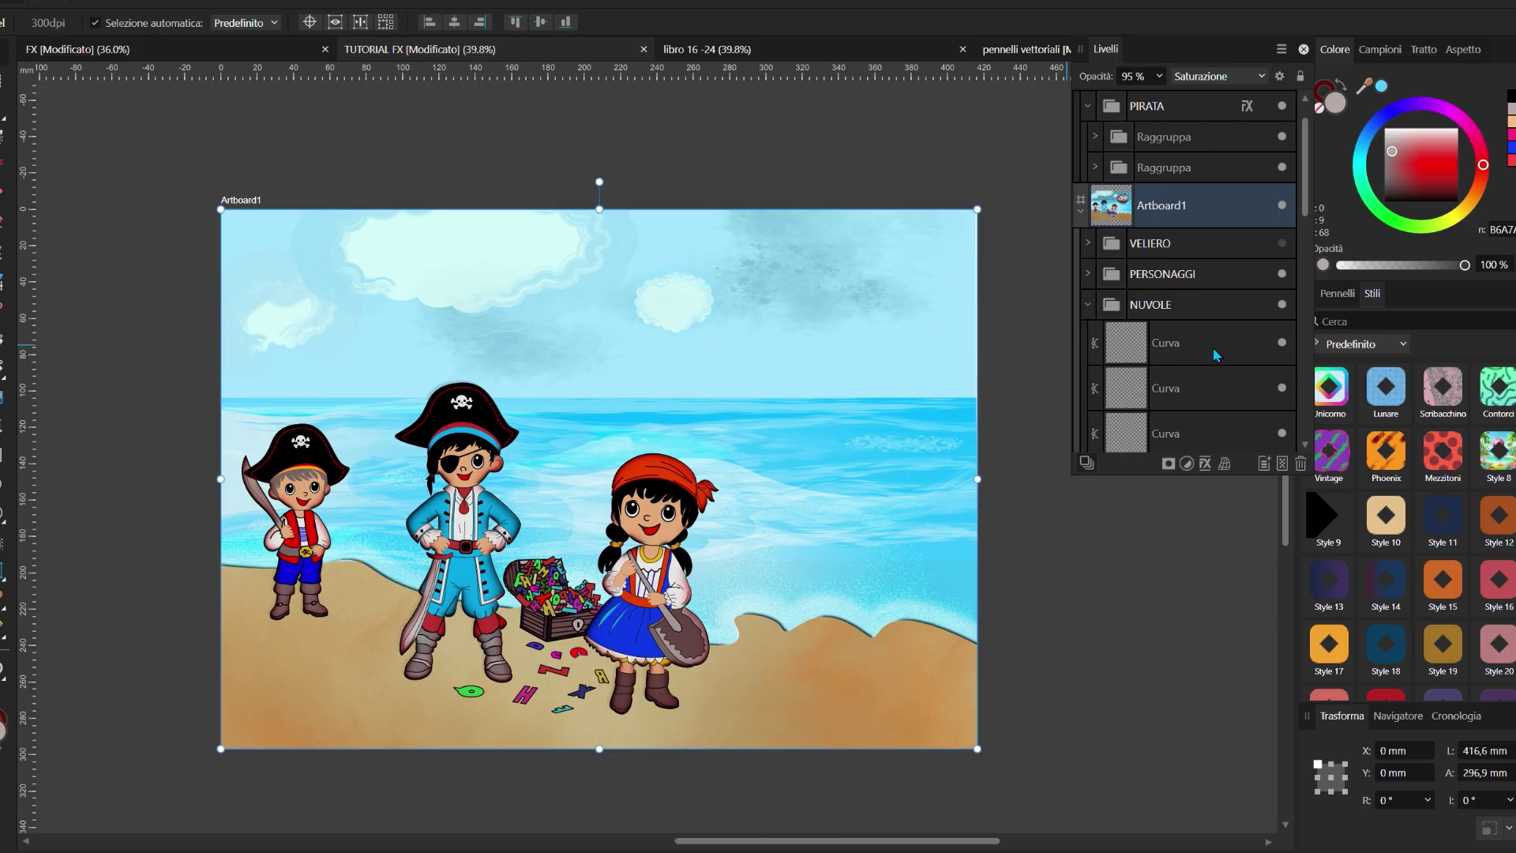
pyautogui.click(1280, 343)
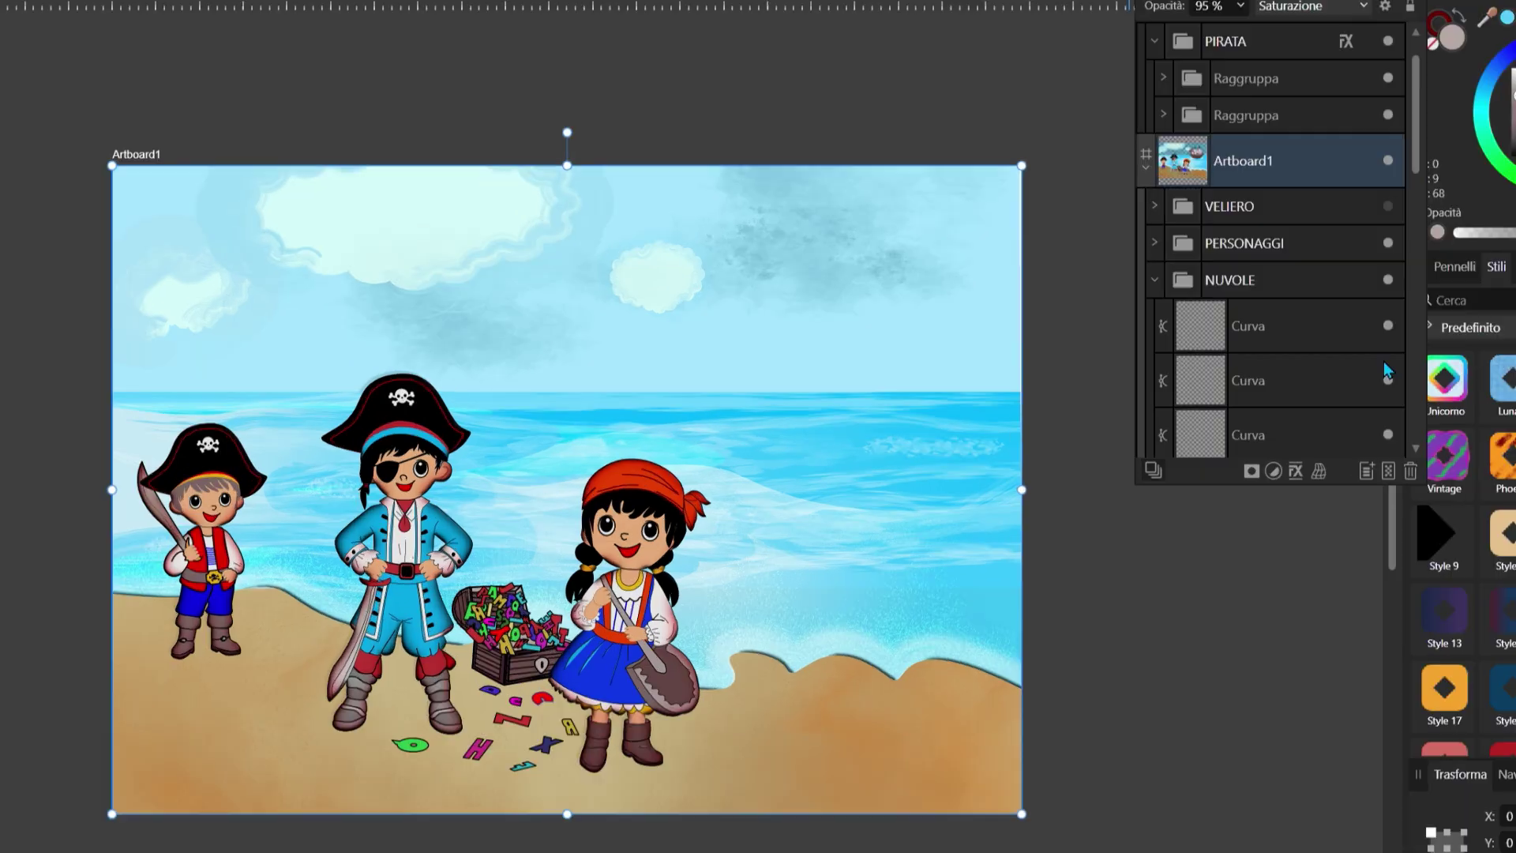
pyautogui.click(1278, 374)
pyautogui.click(1383, 363)
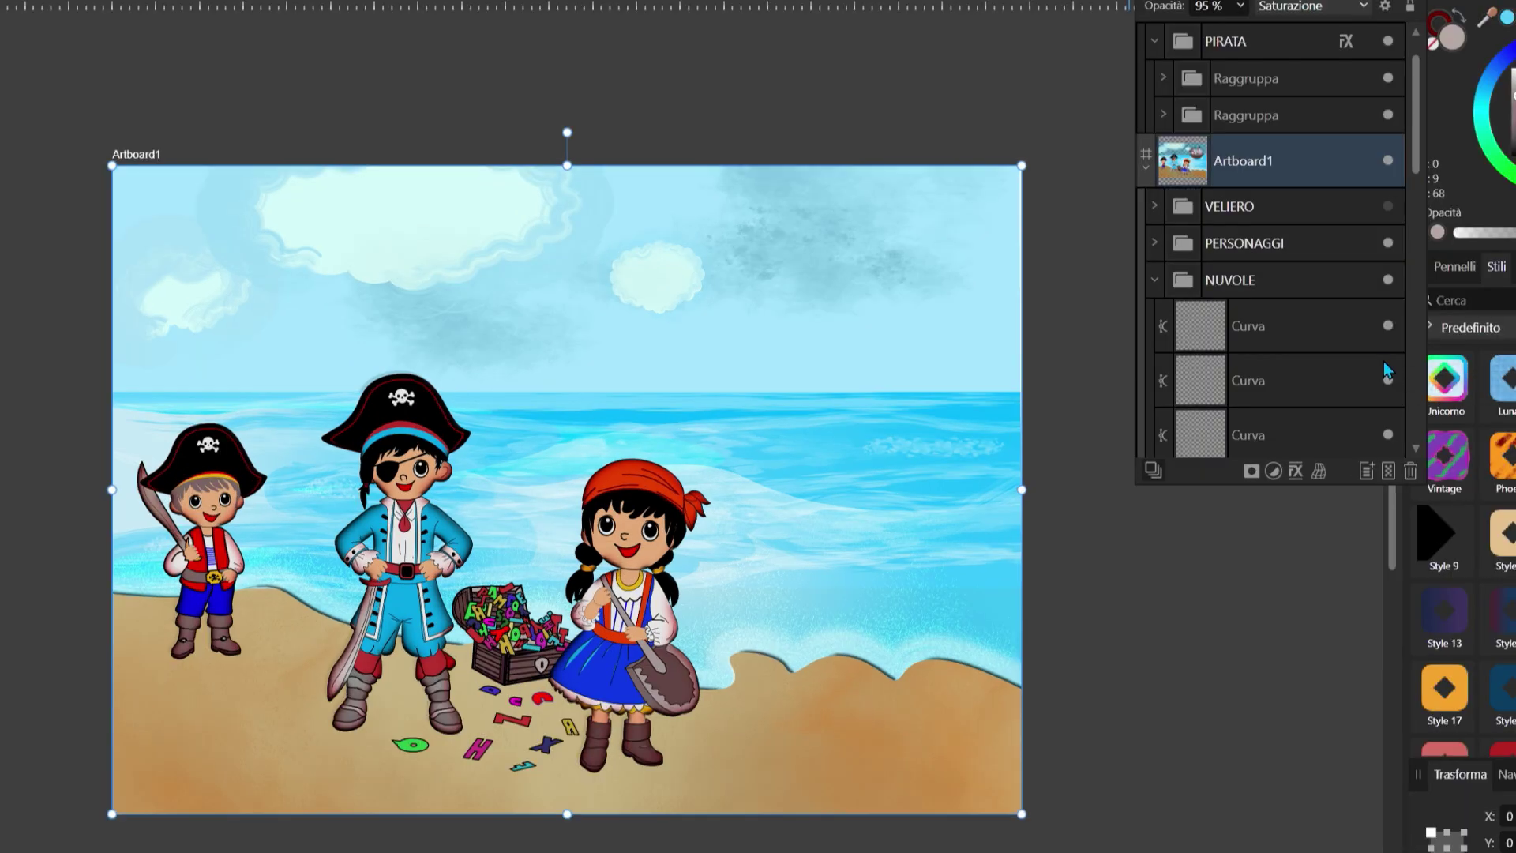
pyautogui.click(1247, 326)
pyautogui.click(1152, 282)
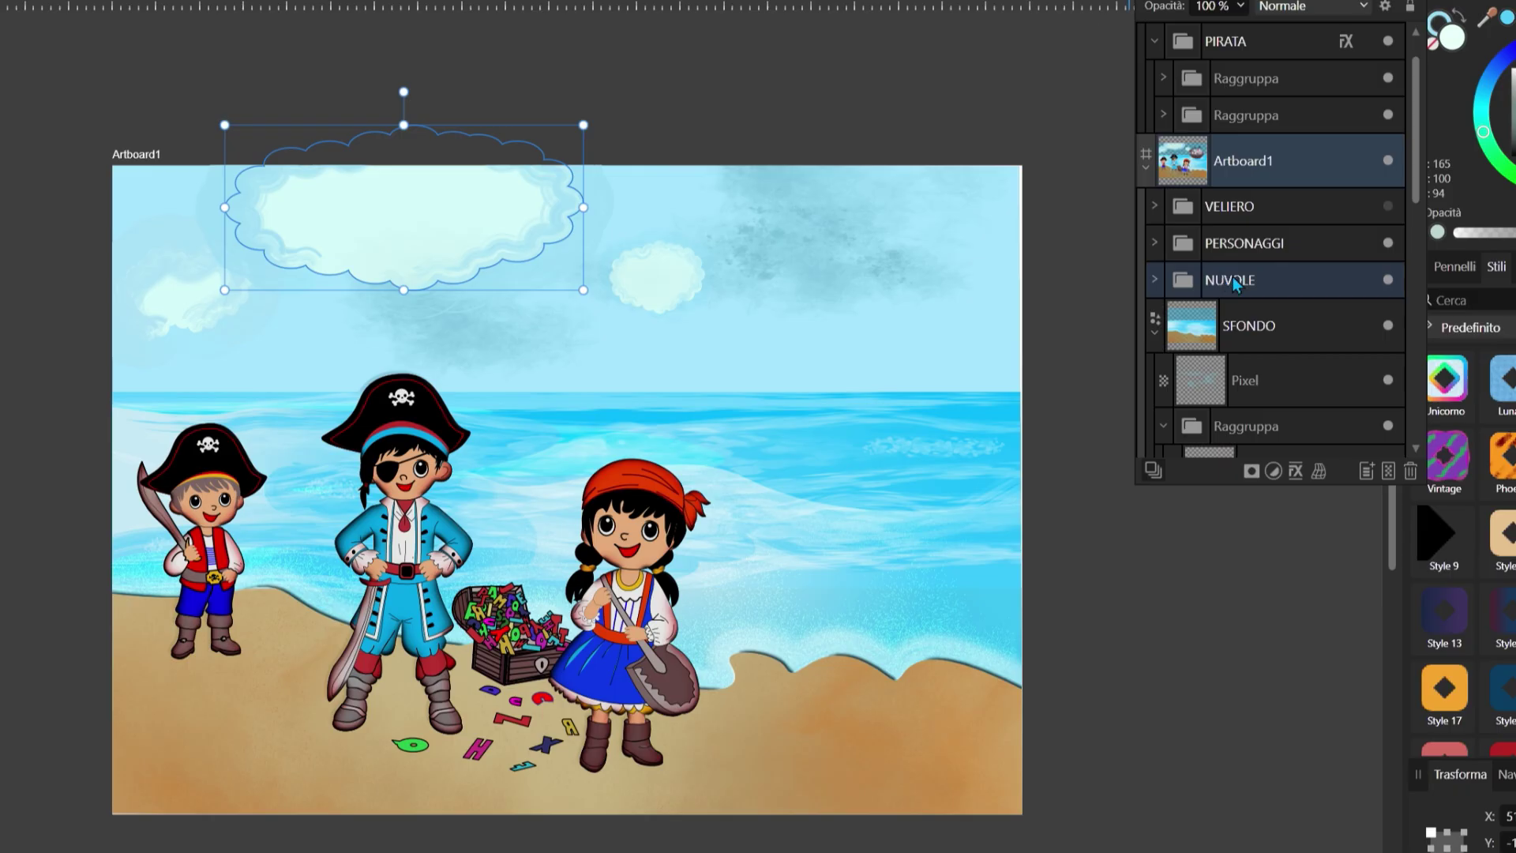
pyautogui.click(1230, 279)
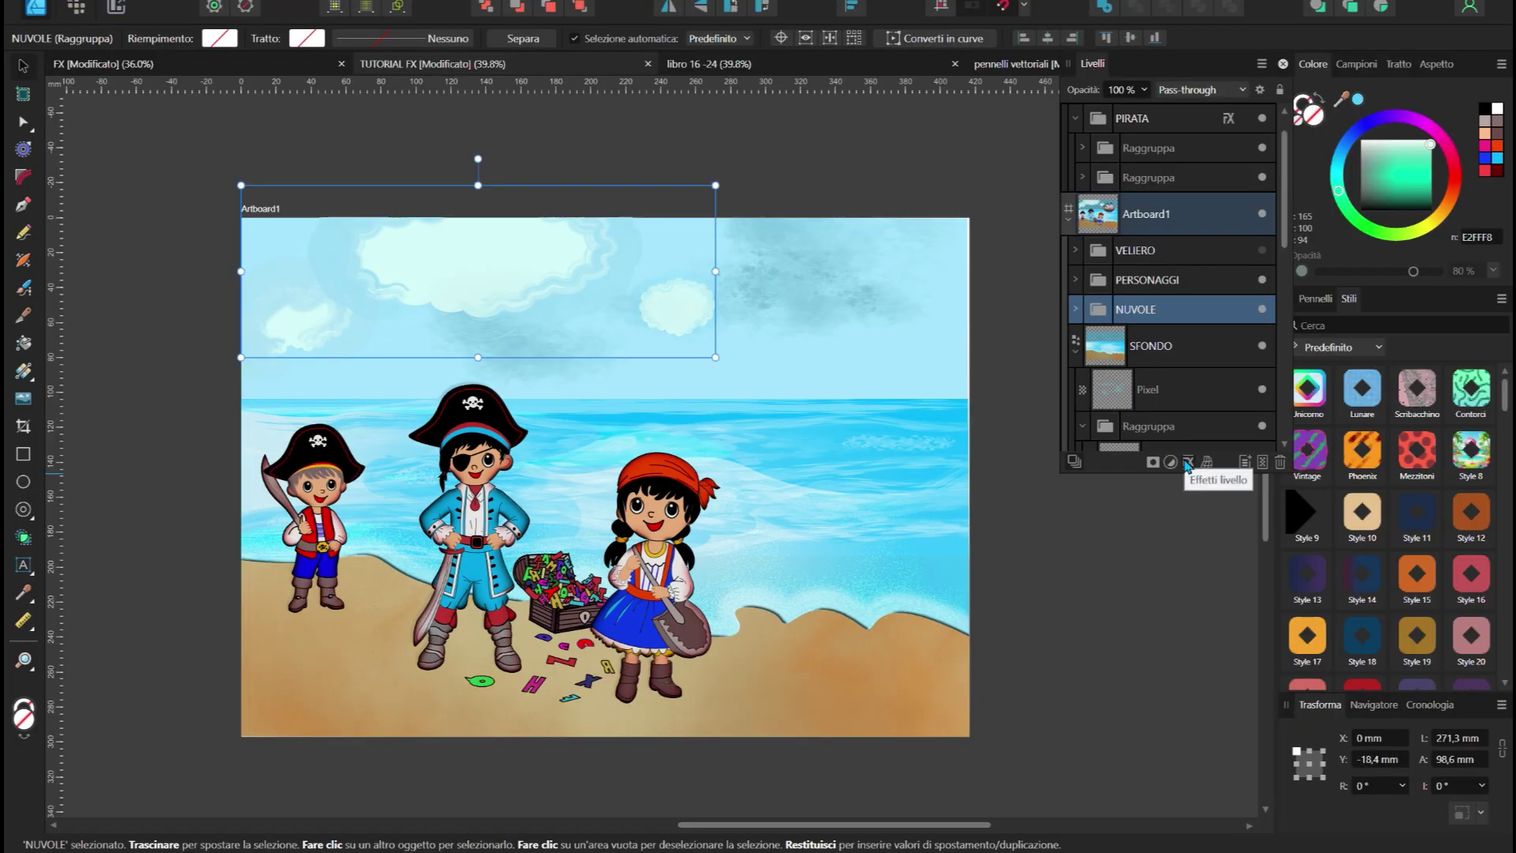
# Step: Give the clouds a Screen inner glow with a wider radius at 72% opacity
pyautogui.click(1186, 462)
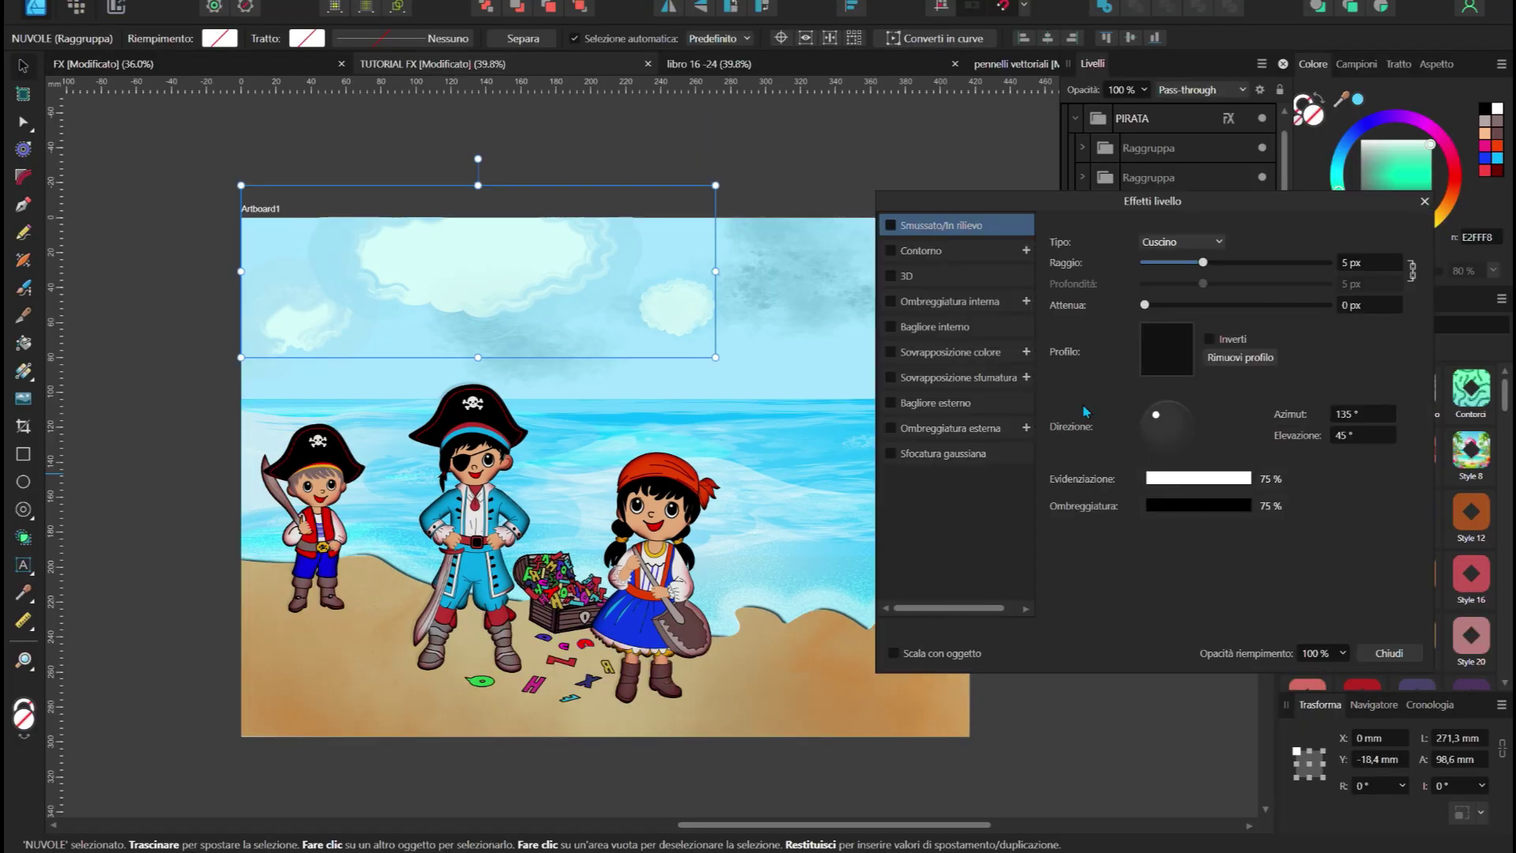
pyautogui.click(890, 327)
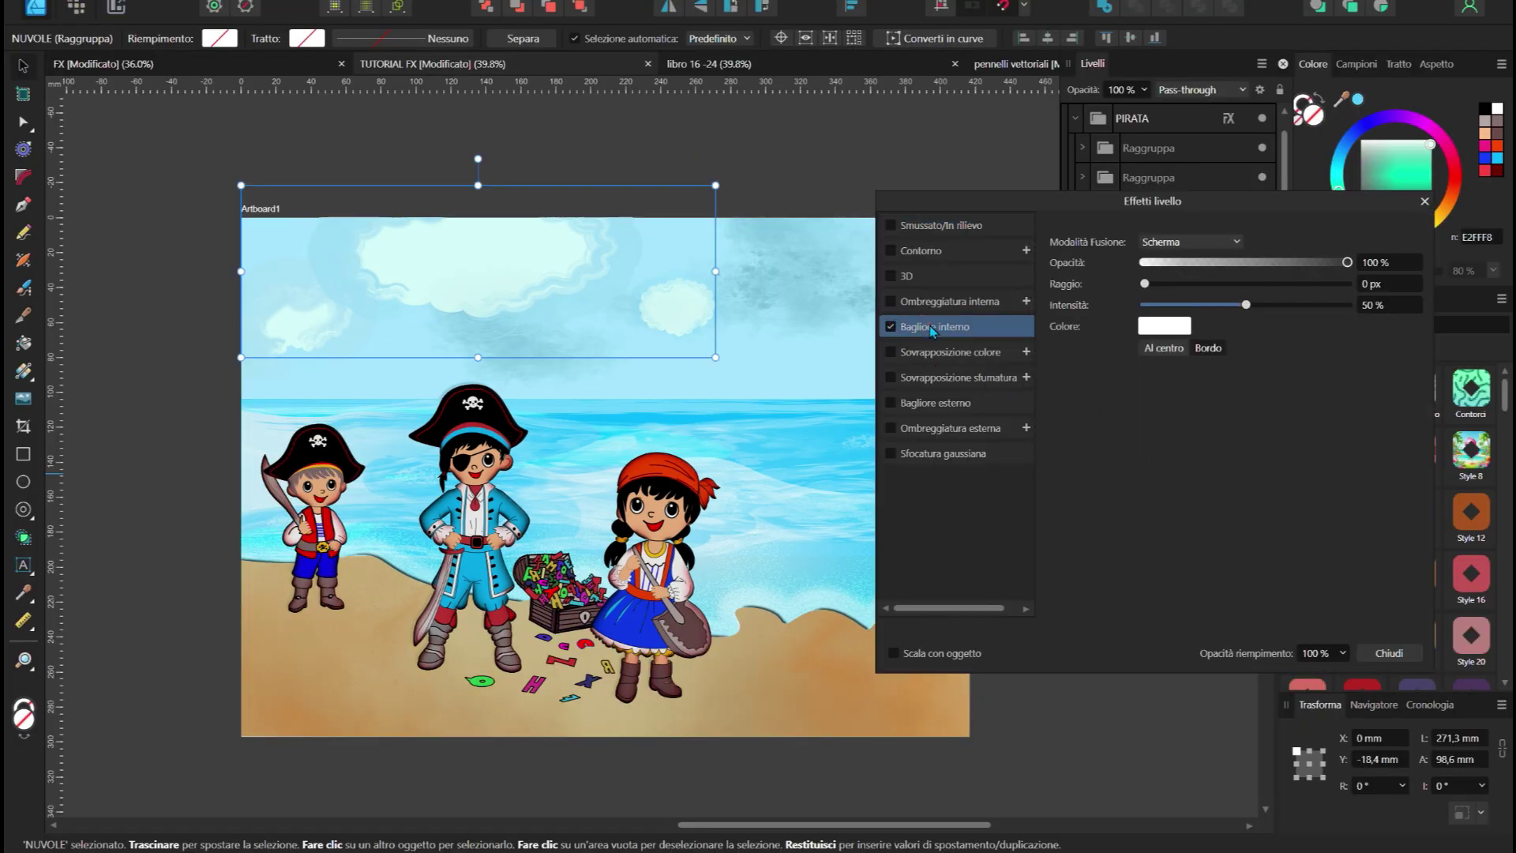
pyautogui.scroll(3, 636, 325)
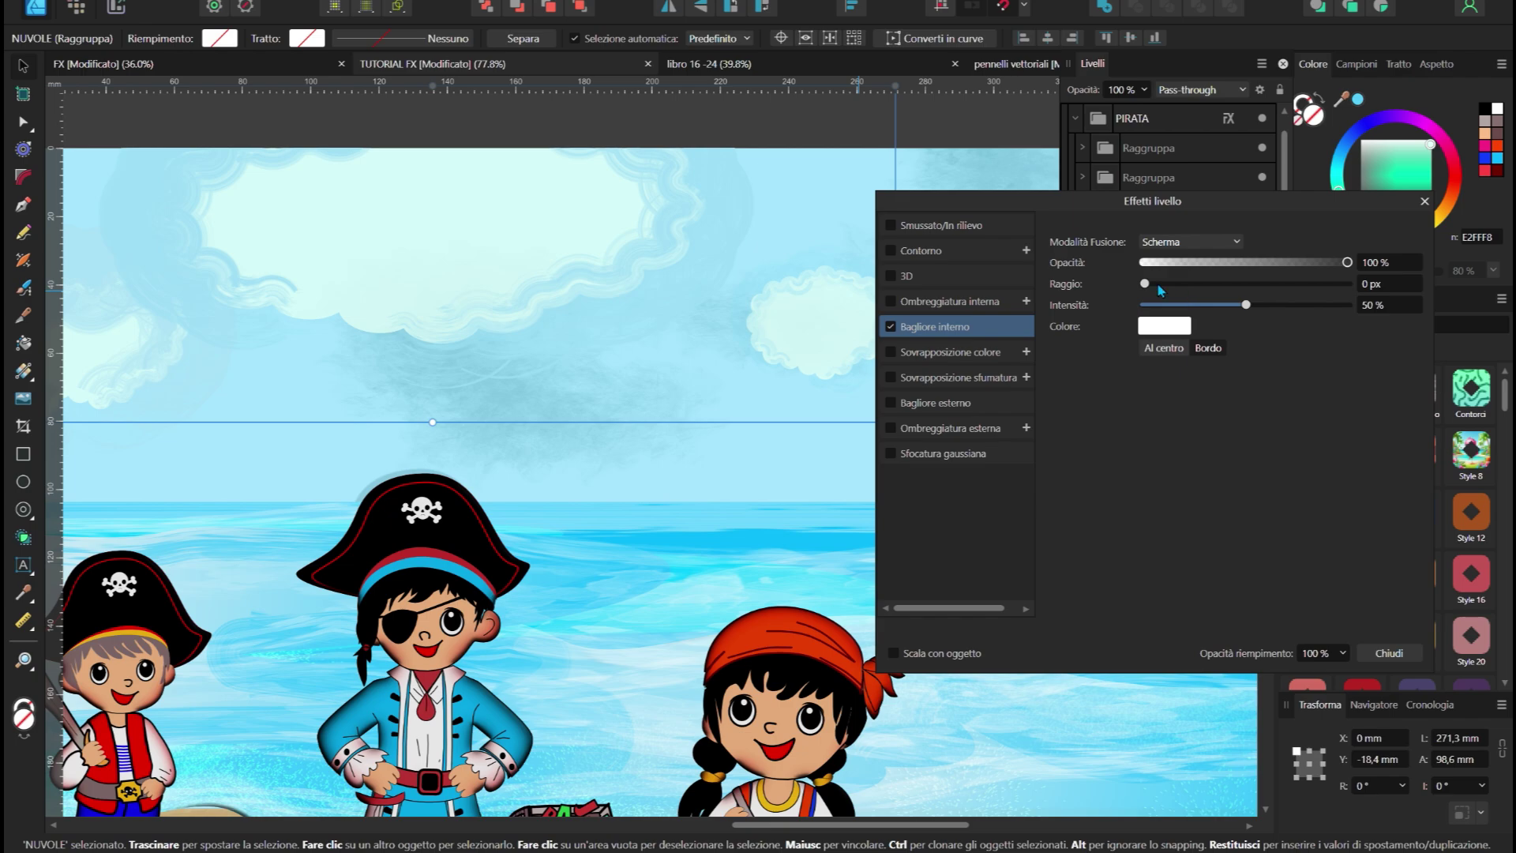
pyautogui.moveTo(1145, 284)
pyautogui.mouseDown()
pyautogui.moveTo(1202, 291)
pyautogui.moveTo(1314, 219)
pyautogui.mouseUp()
pyautogui.scroll(-1, 558, 330)
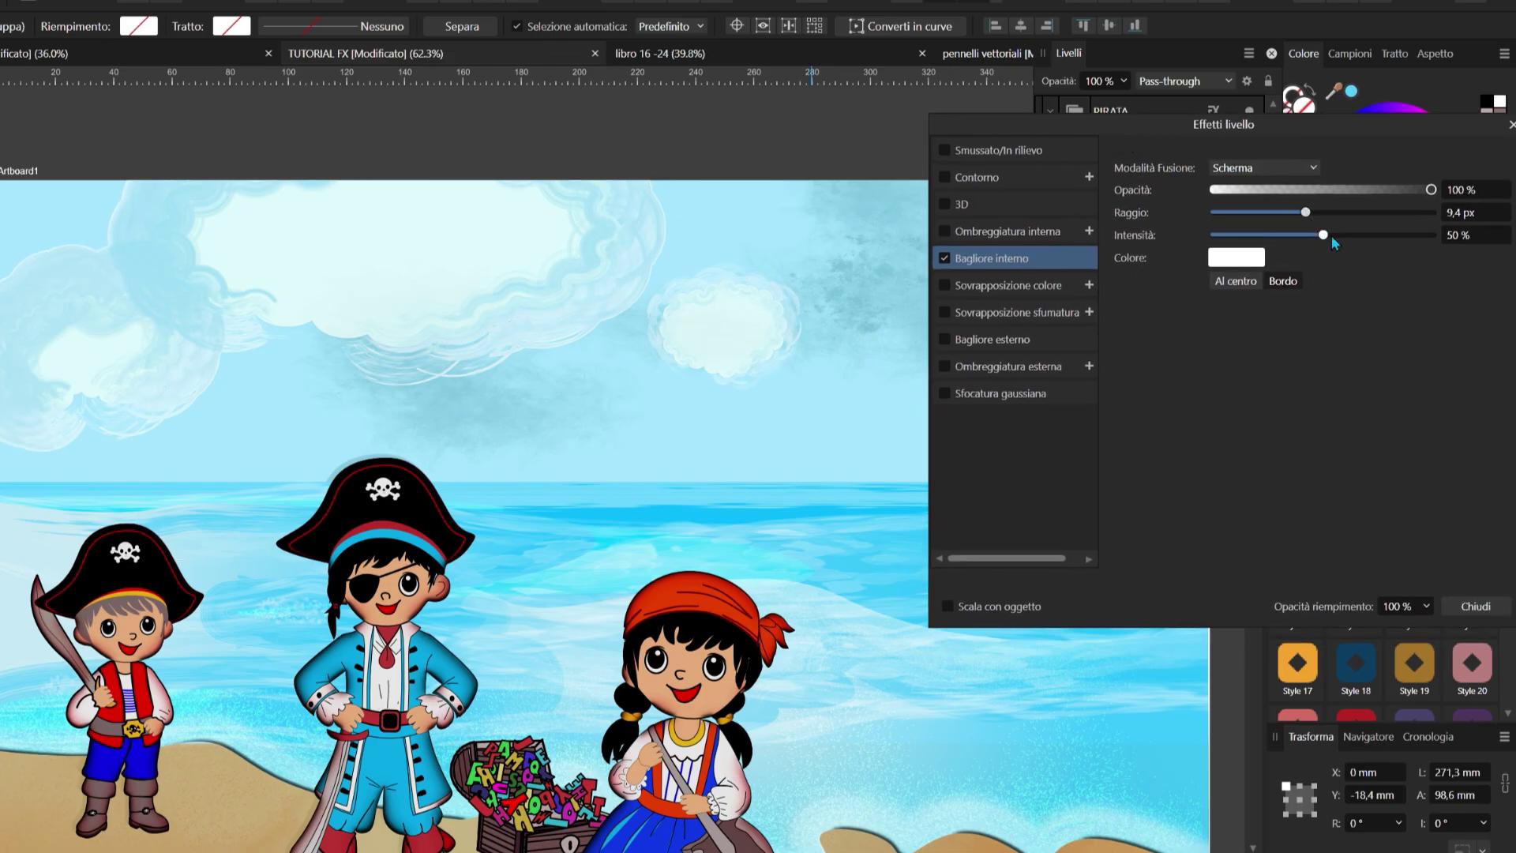
pyautogui.moveTo(1322, 235); pyautogui.dragTo(1409, 235)
pyautogui.moveTo(1435, 173); pyautogui.dragTo(1391, 174)
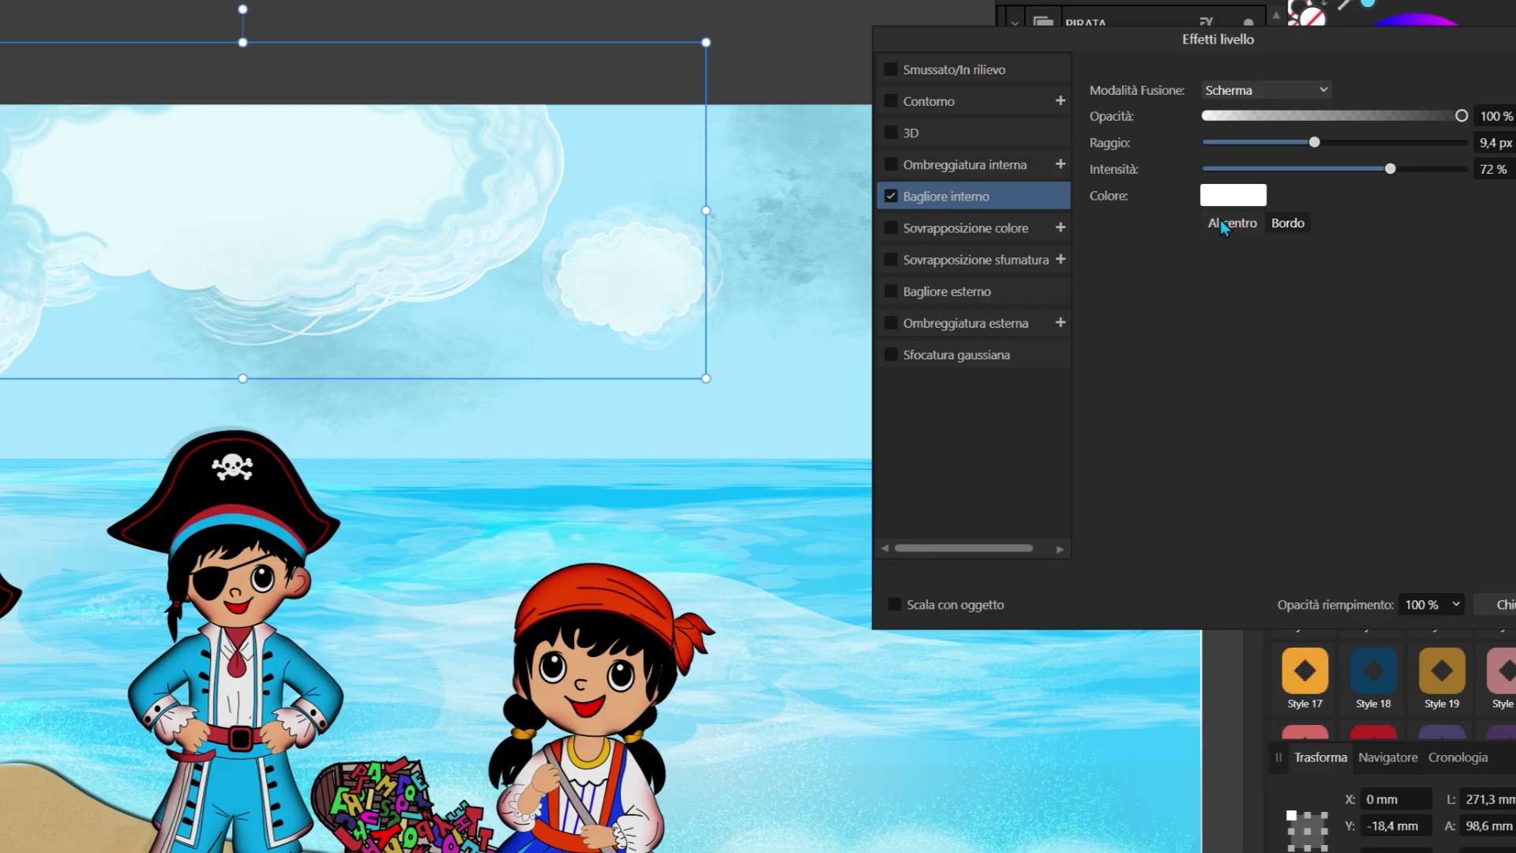
# Step: Tint the clouds' inner glow with light blue sampled from the sea
pyautogui.click(1229, 199)
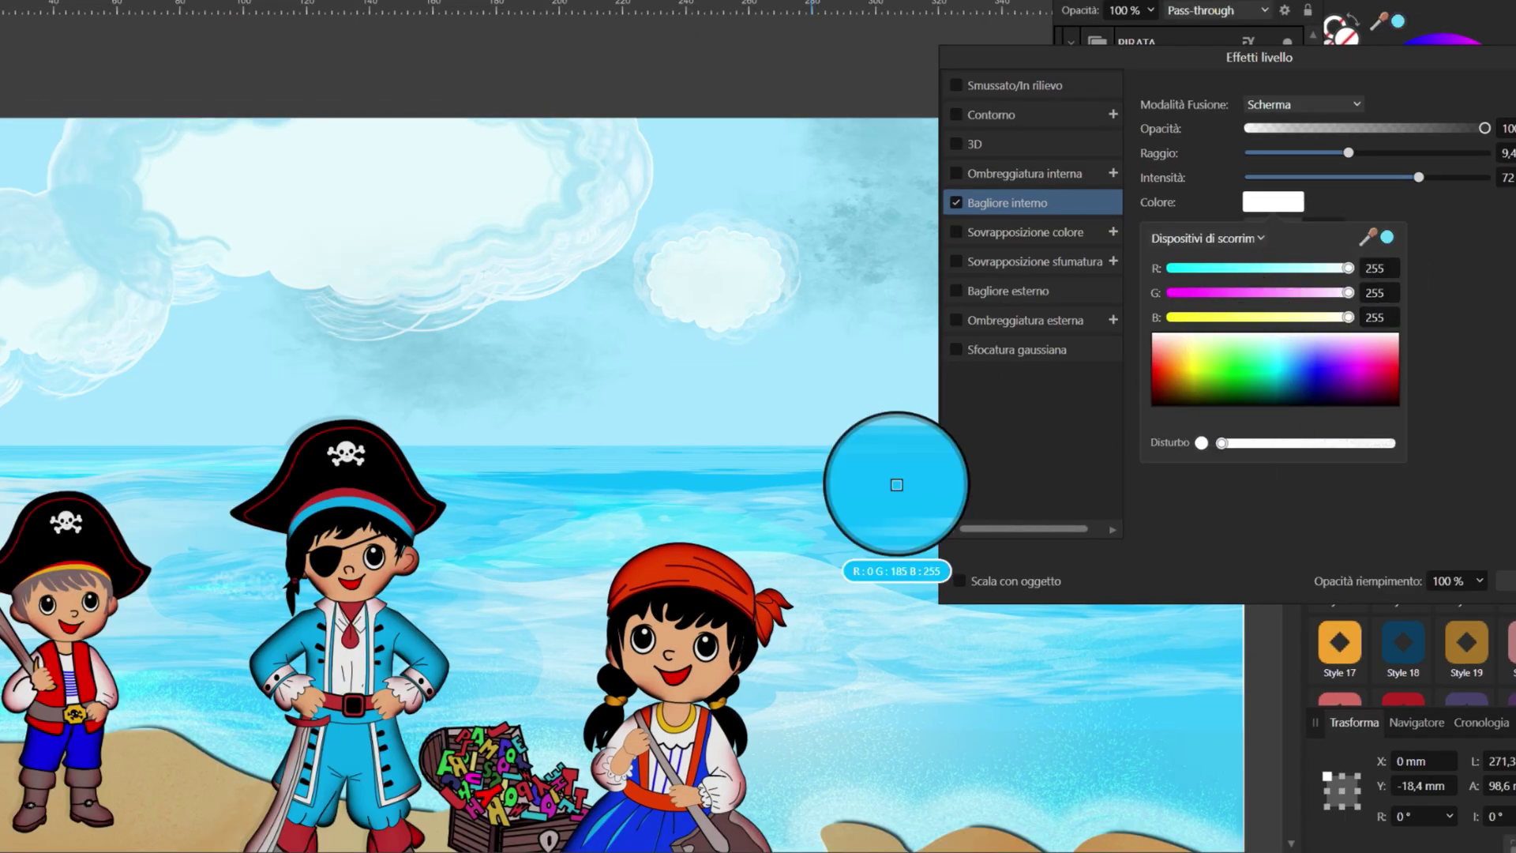
pyautogui.moveTo(1367, 237); pyautogui.dragTo(718, 485)
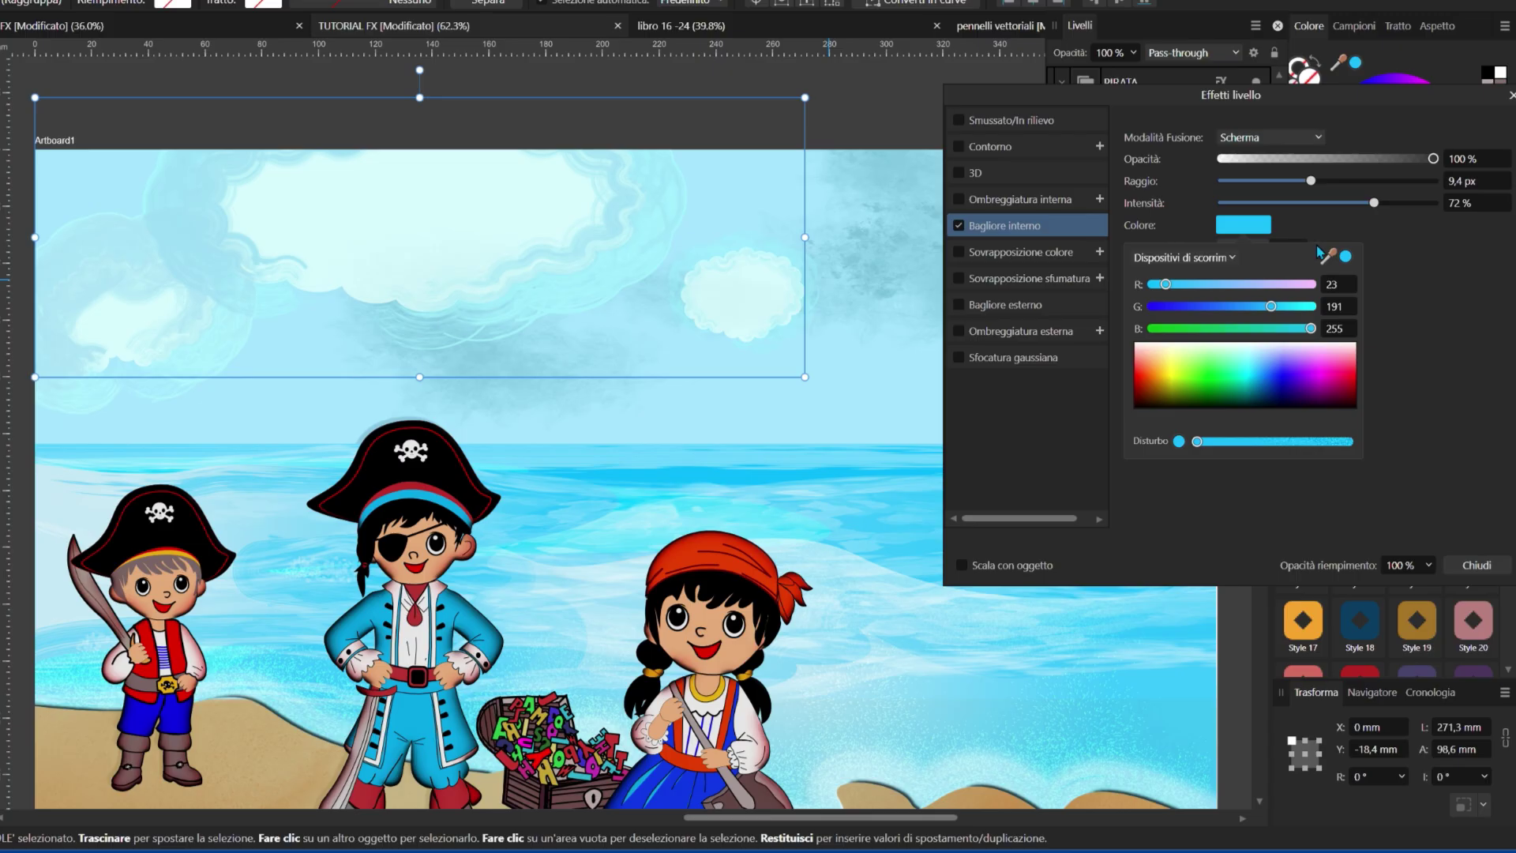
pyautogui.moveTo(1333, 259); pyautogui.dragTo(715, 478)
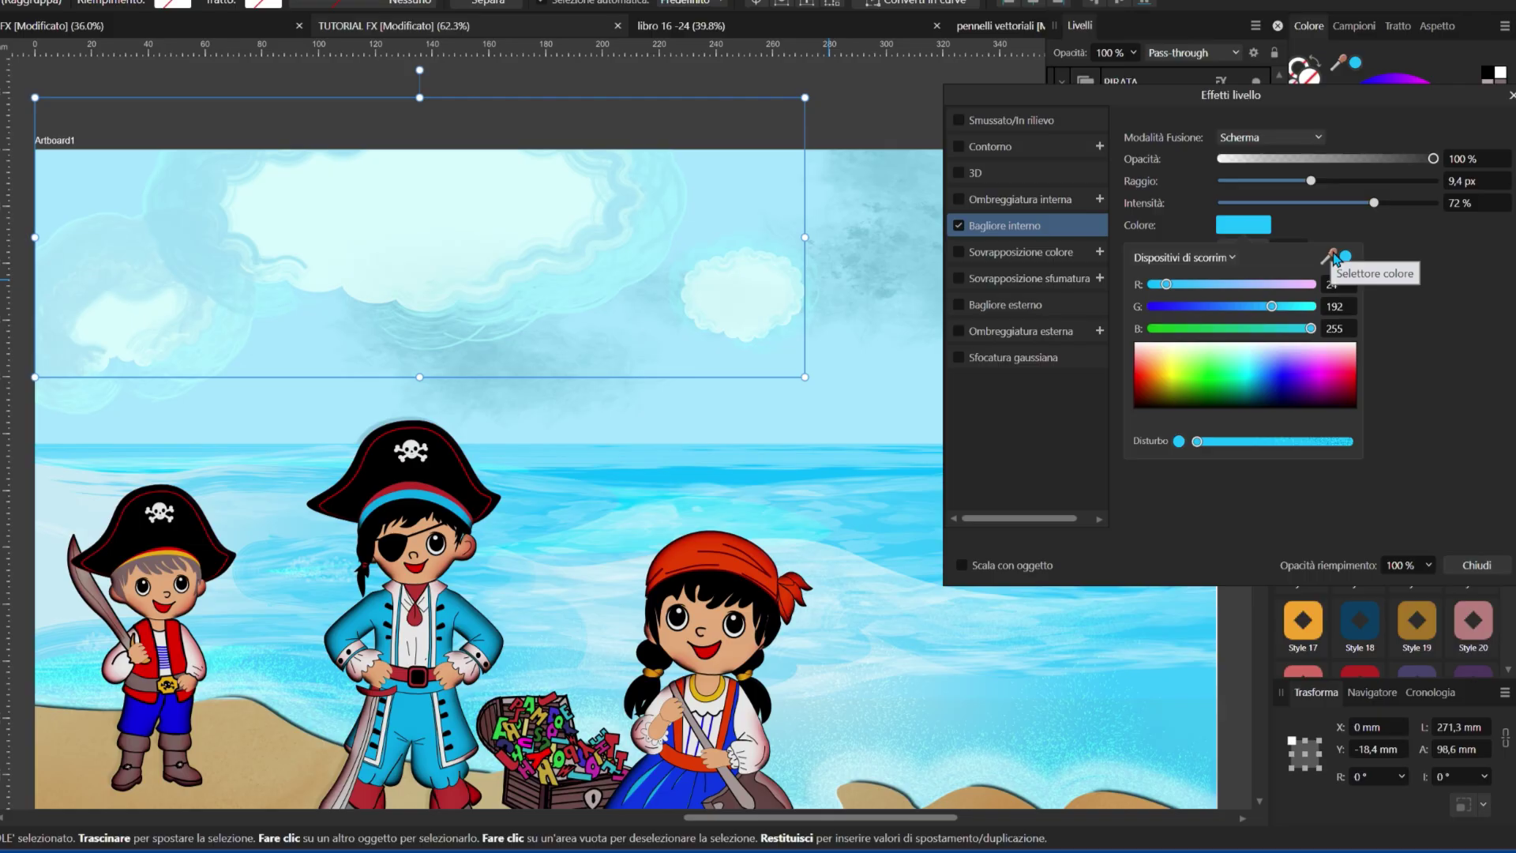
pyautogui.moveTo(1334, 259); pyautogui.dragTo(482, 617)
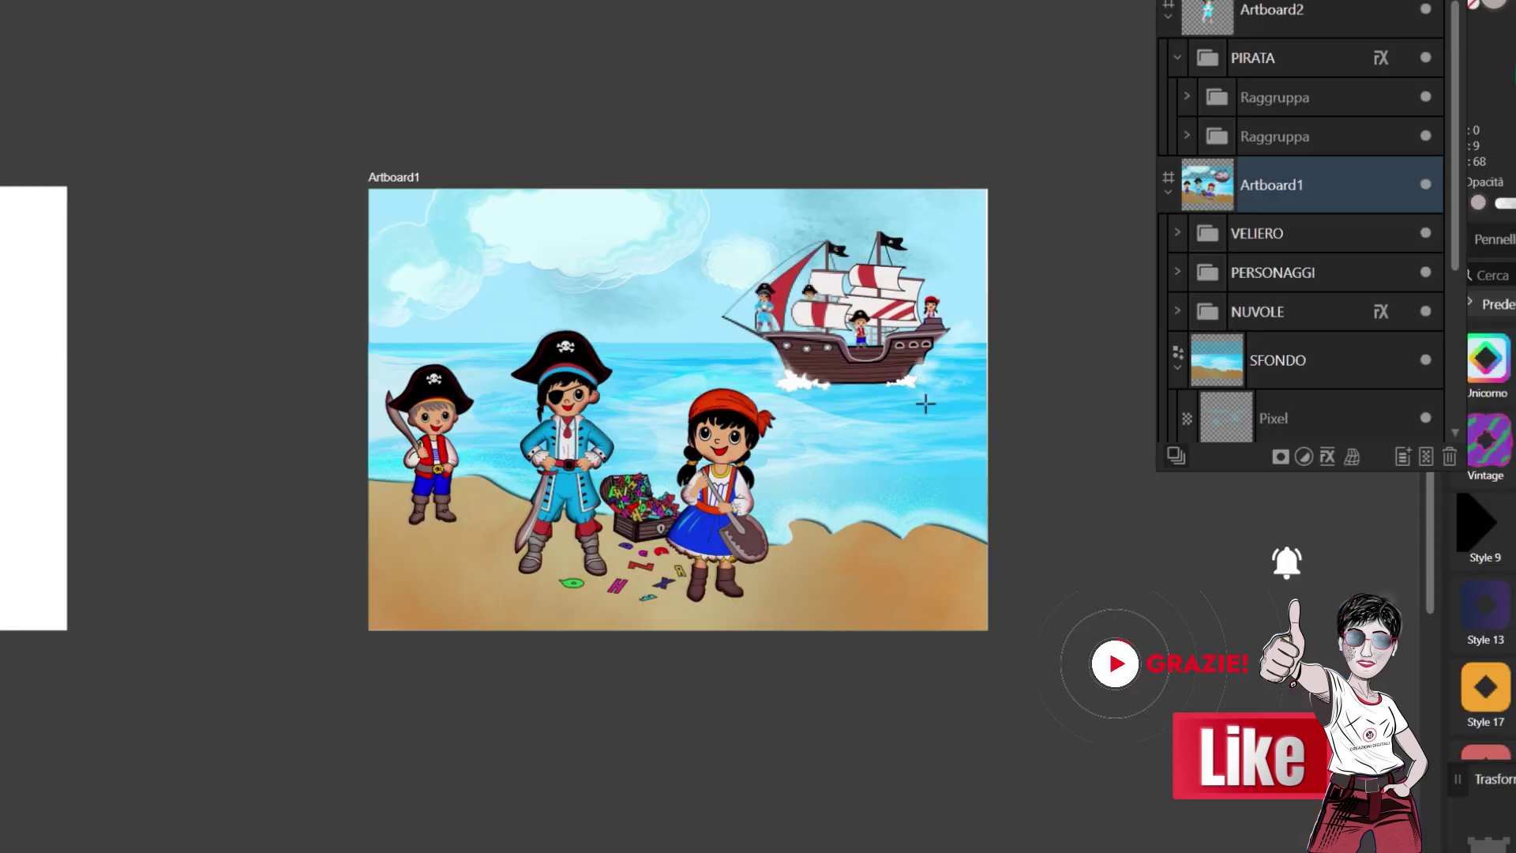
# Step: Select the middle MOZZO pirate group and merge a copy into one grey silhouette
pyautogui.scroll(3, 877, 347)
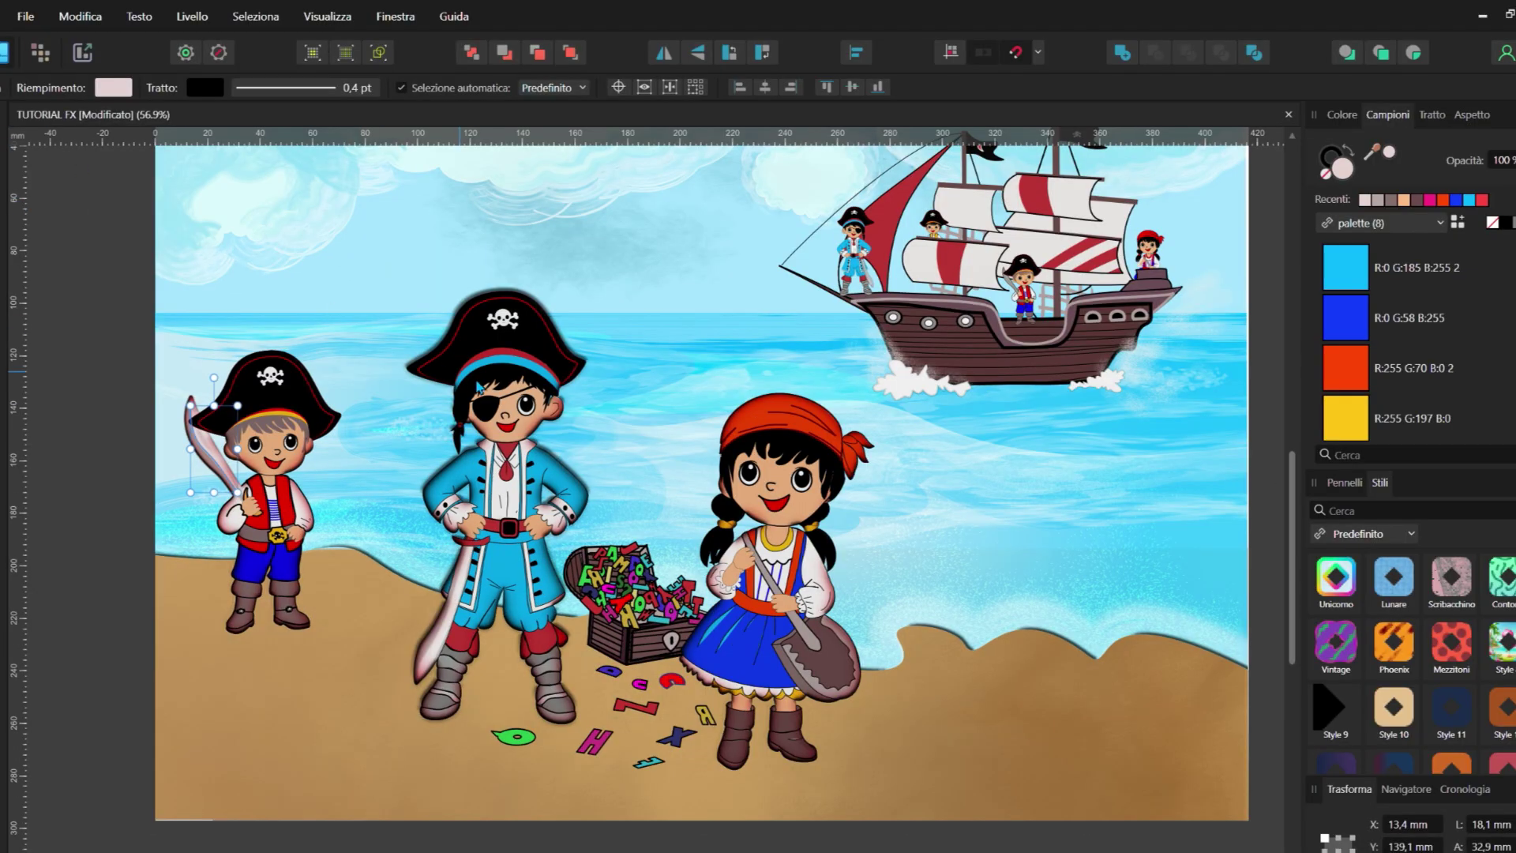
pyautogui.click(530, 405)
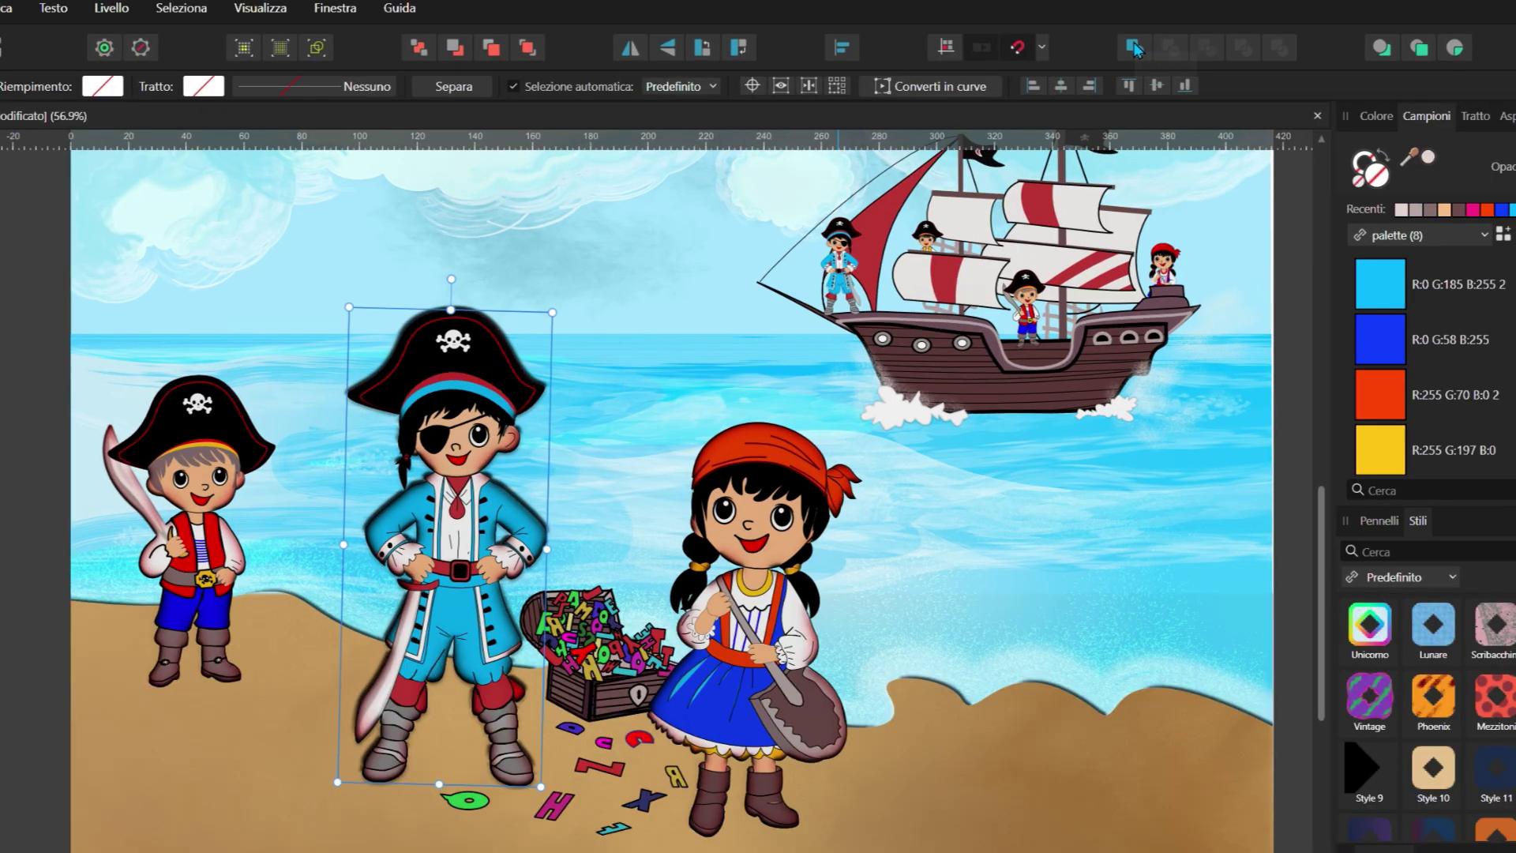
pyautogui.click(1123, 53)
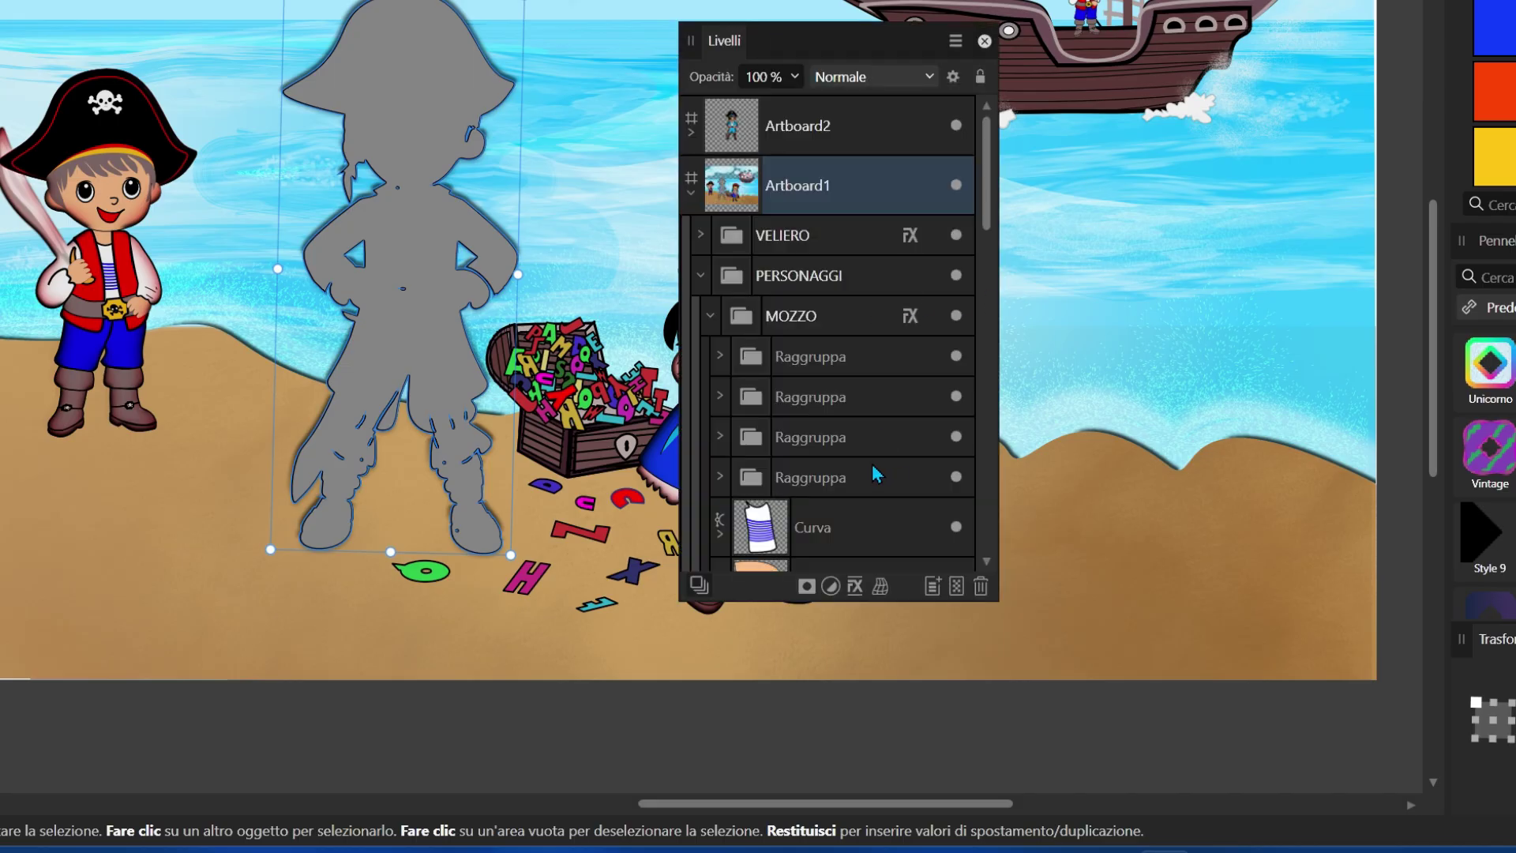
# Step: Apply a quadrilateral warp to the silhouette and drag its corners flat across the sand
pyautogui.scroll(-5, 873, 462)
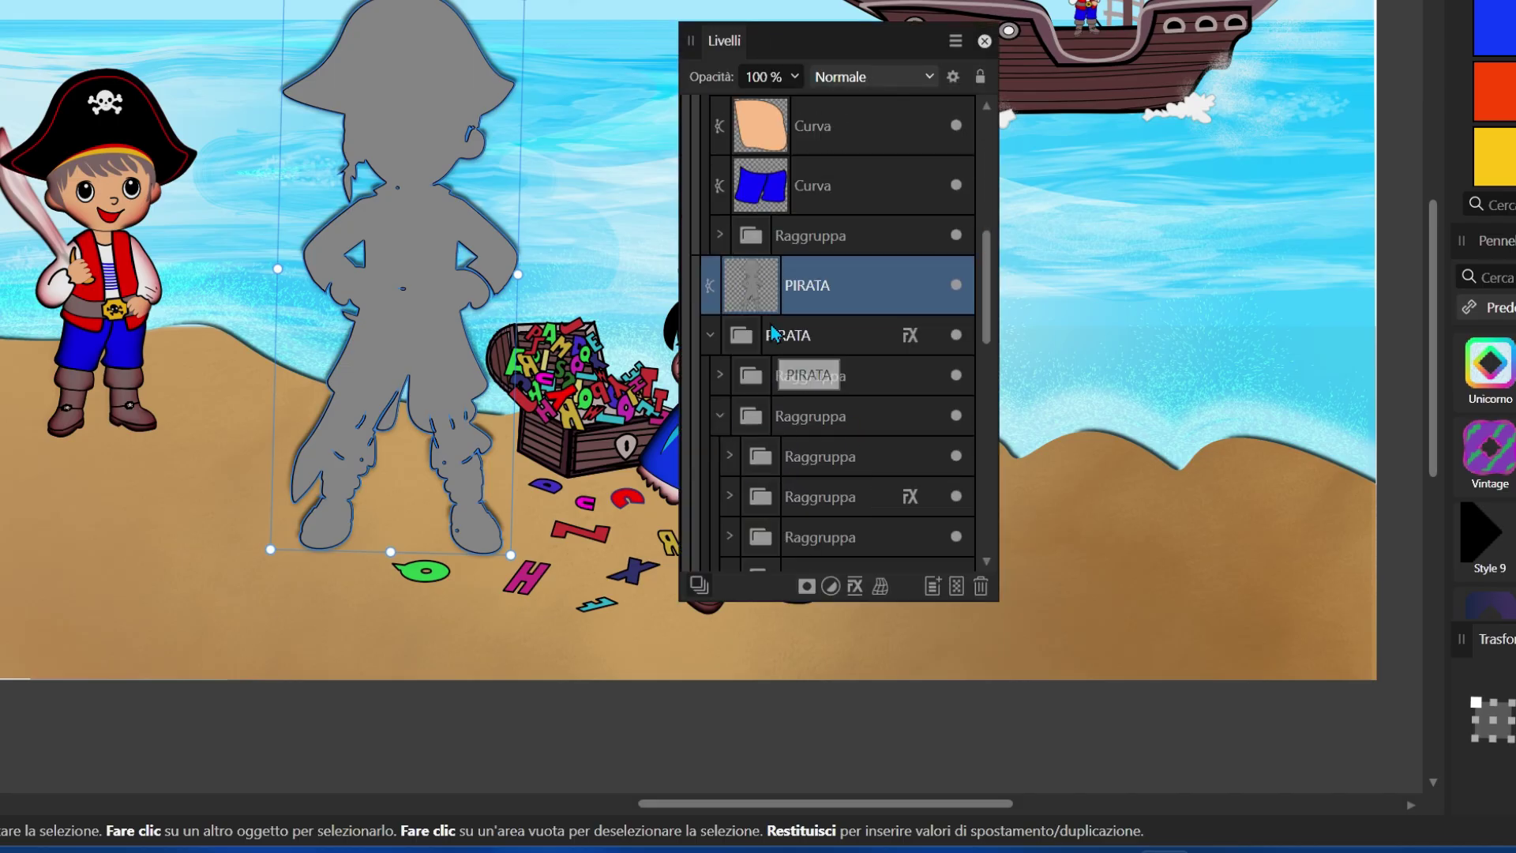
pyautogui.click(881, 586)
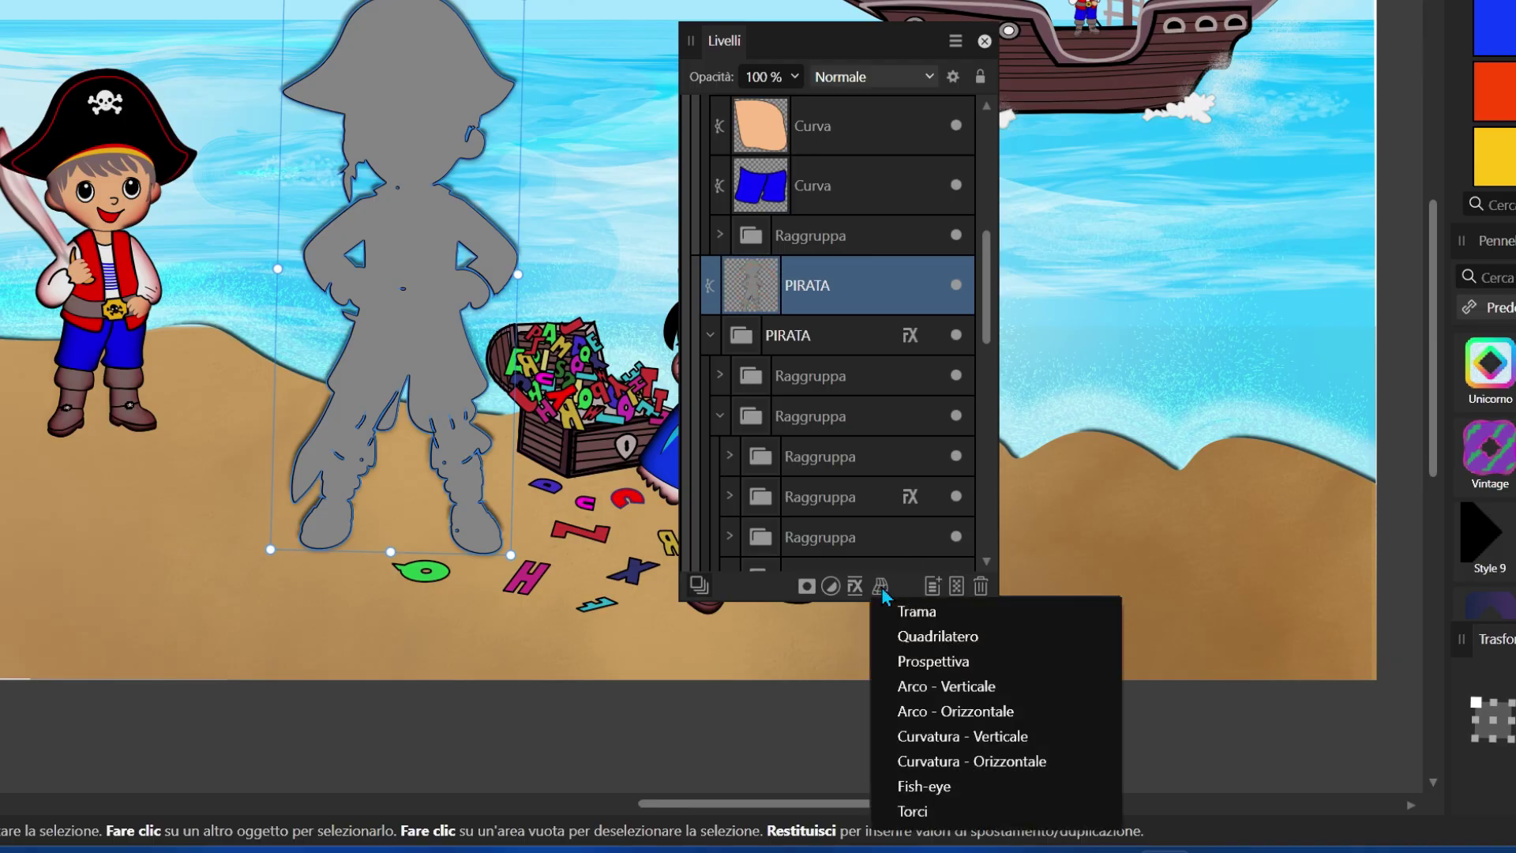
pyautogui.click(947, 660)
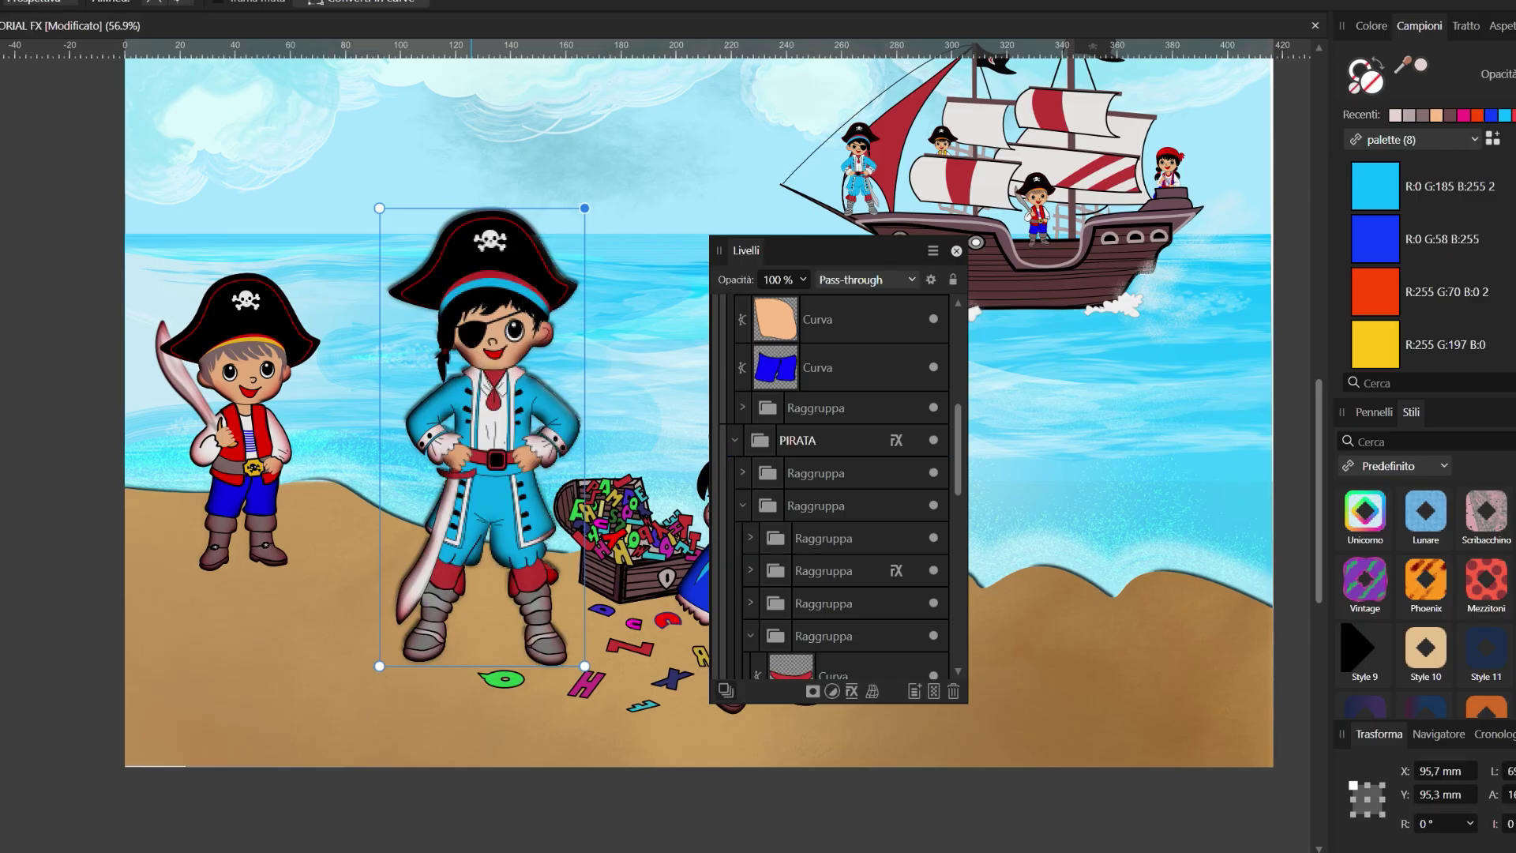
pyautogui.moveTo(379, 207); pyautogui.dragTo(334, 519)
pyautogui.moveTo(518, 278); pyautogui.dragTo(427, 479)
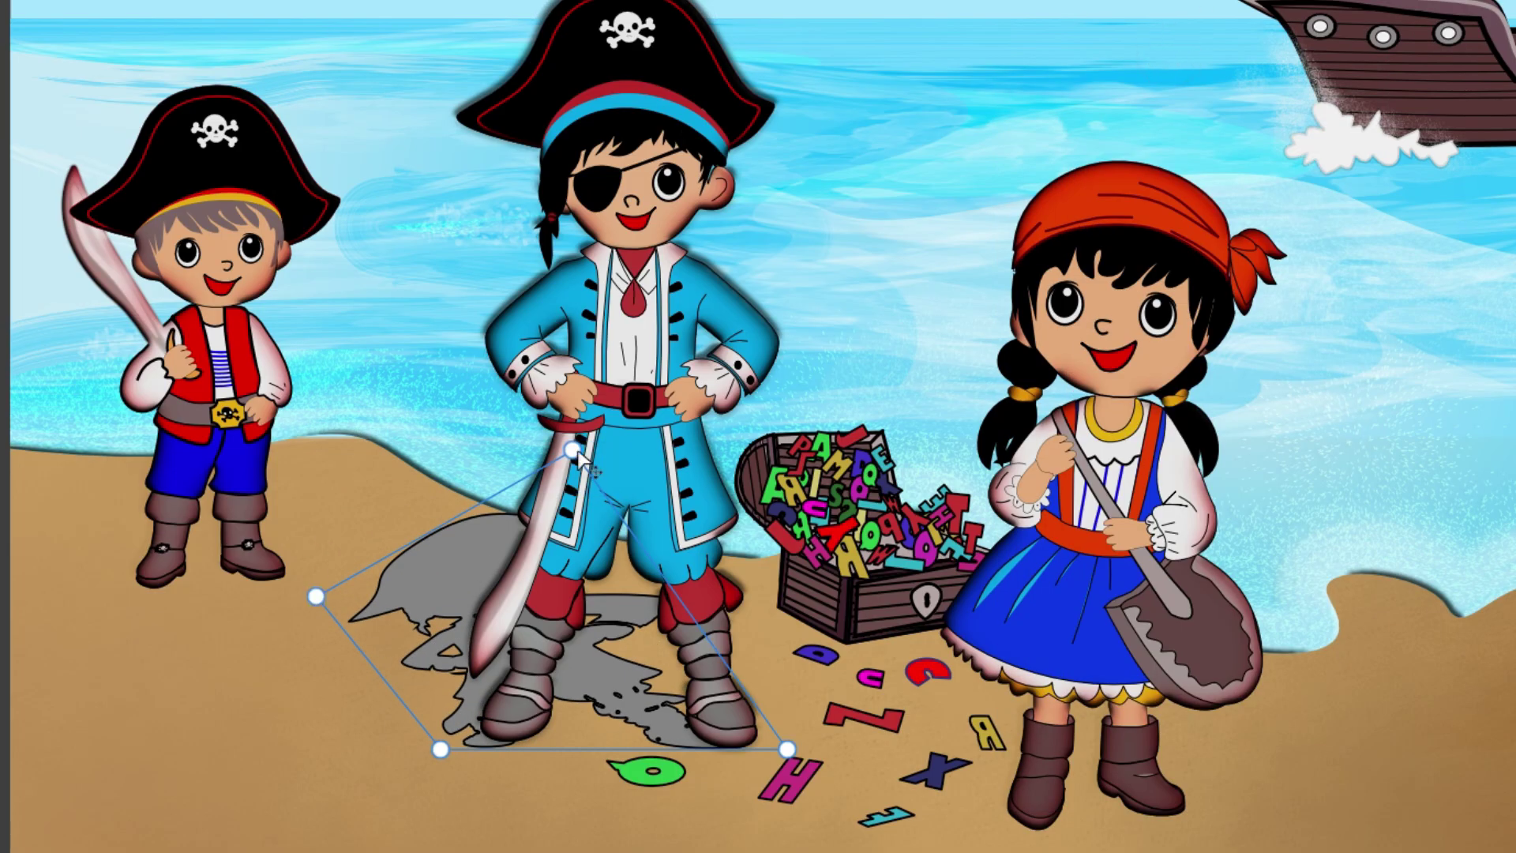
pyautogui.moveTo(571, 449); pyautogui.dragTo(658, 511)
pyautogui.moveTo(315, 597)
pyautogui.mouseDown()
pyautogui.moveTo(305, 481)
pyautogui.moveTo(313, 520)
pyautogui.mouseUp()
pyautogui.moveTo(787, 748); pyautogui.dragTo(814, 762)
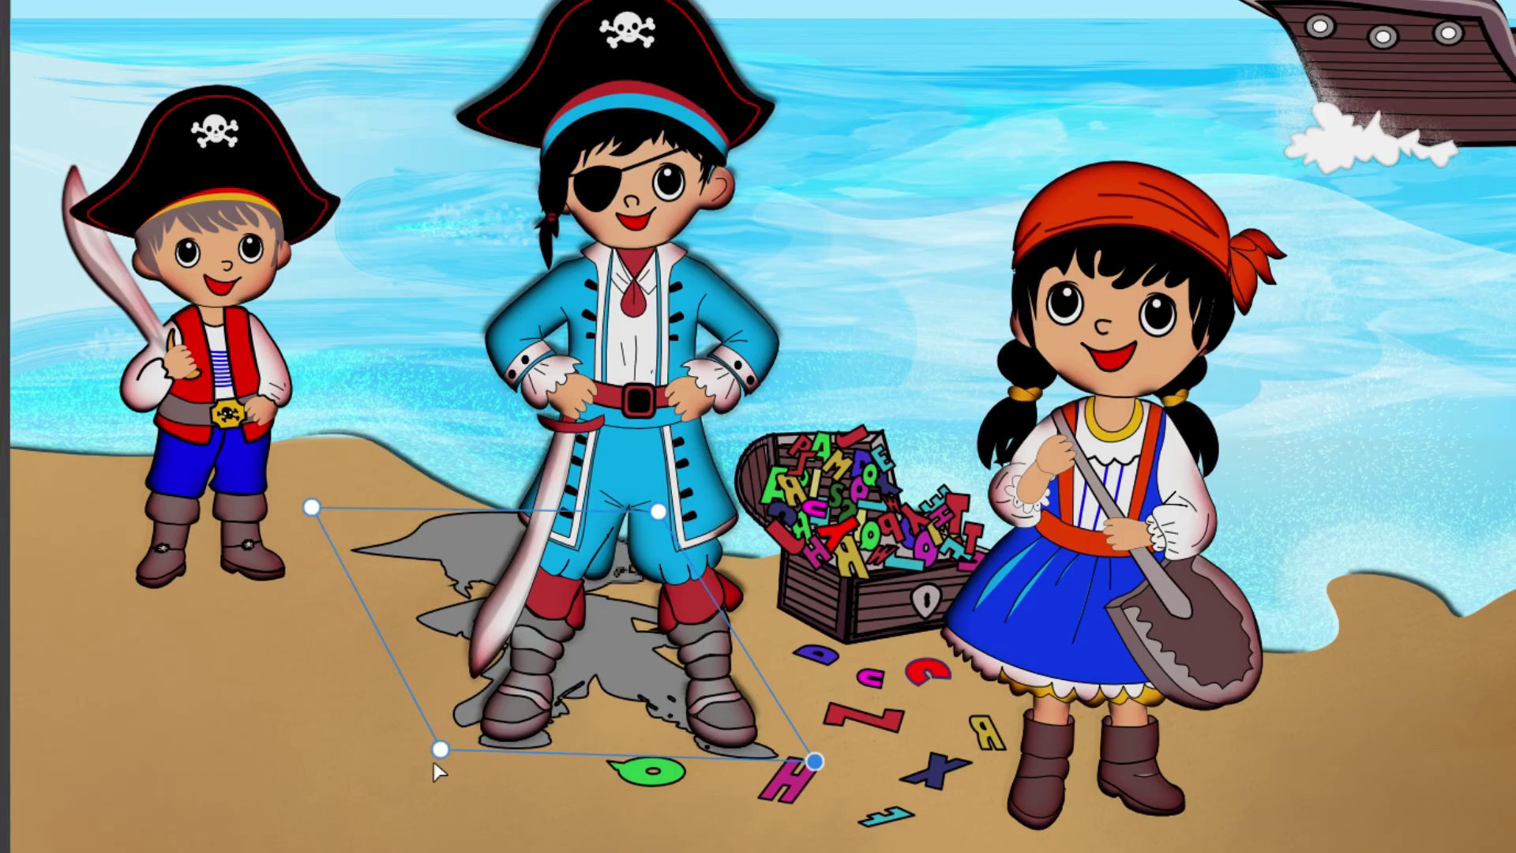
# Step: Set the warped shadow to Moltiplica blending at 50% opacity
pyautogui.press('v')
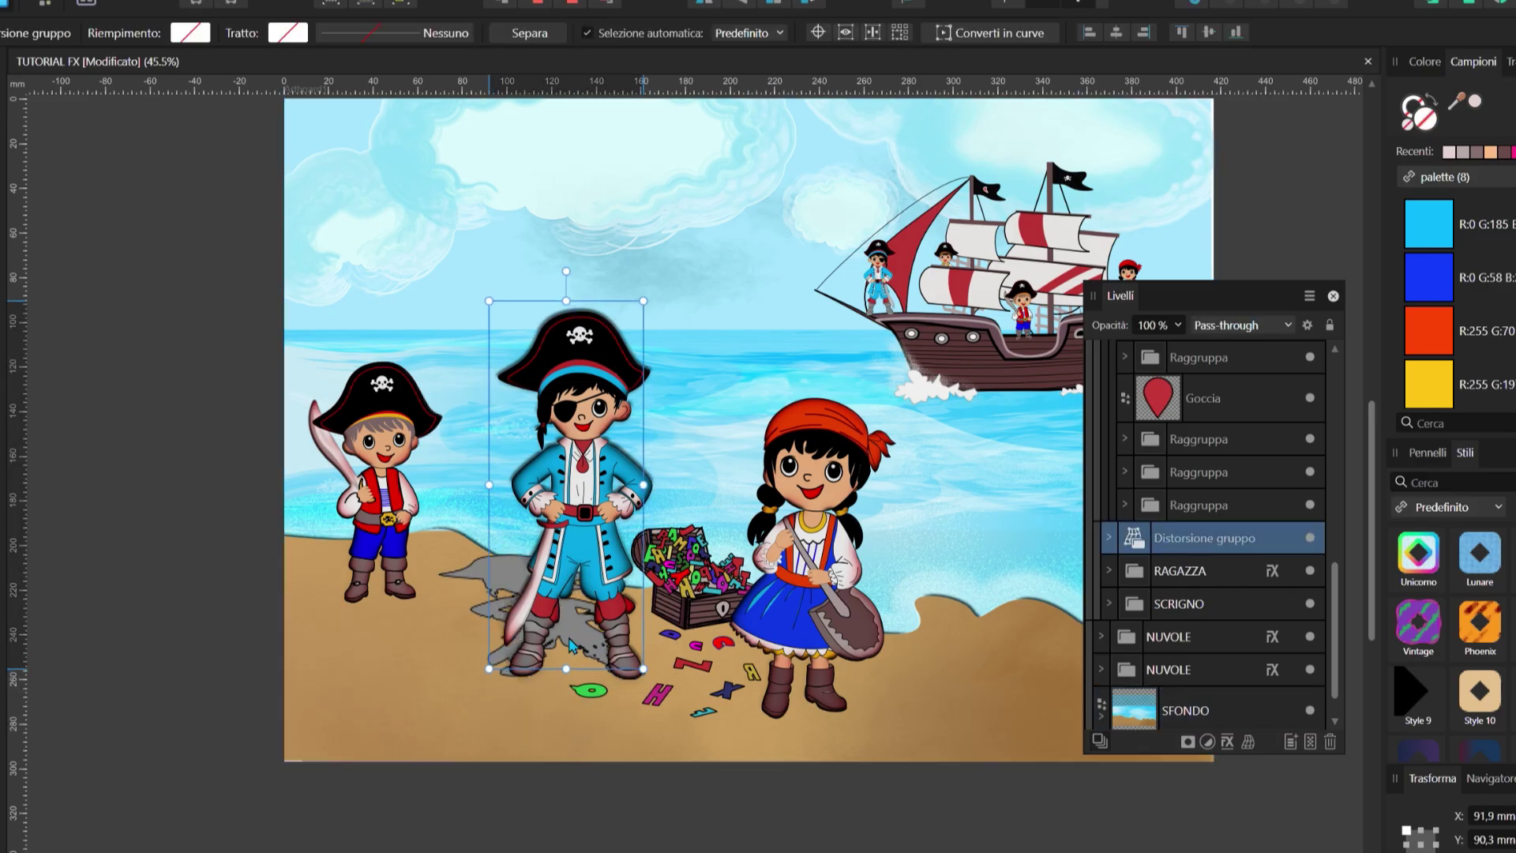
pyautogui.moveTo(572, 646); pyautogui.dragTo(575, 654)
pyautogui.click(1241, 324)
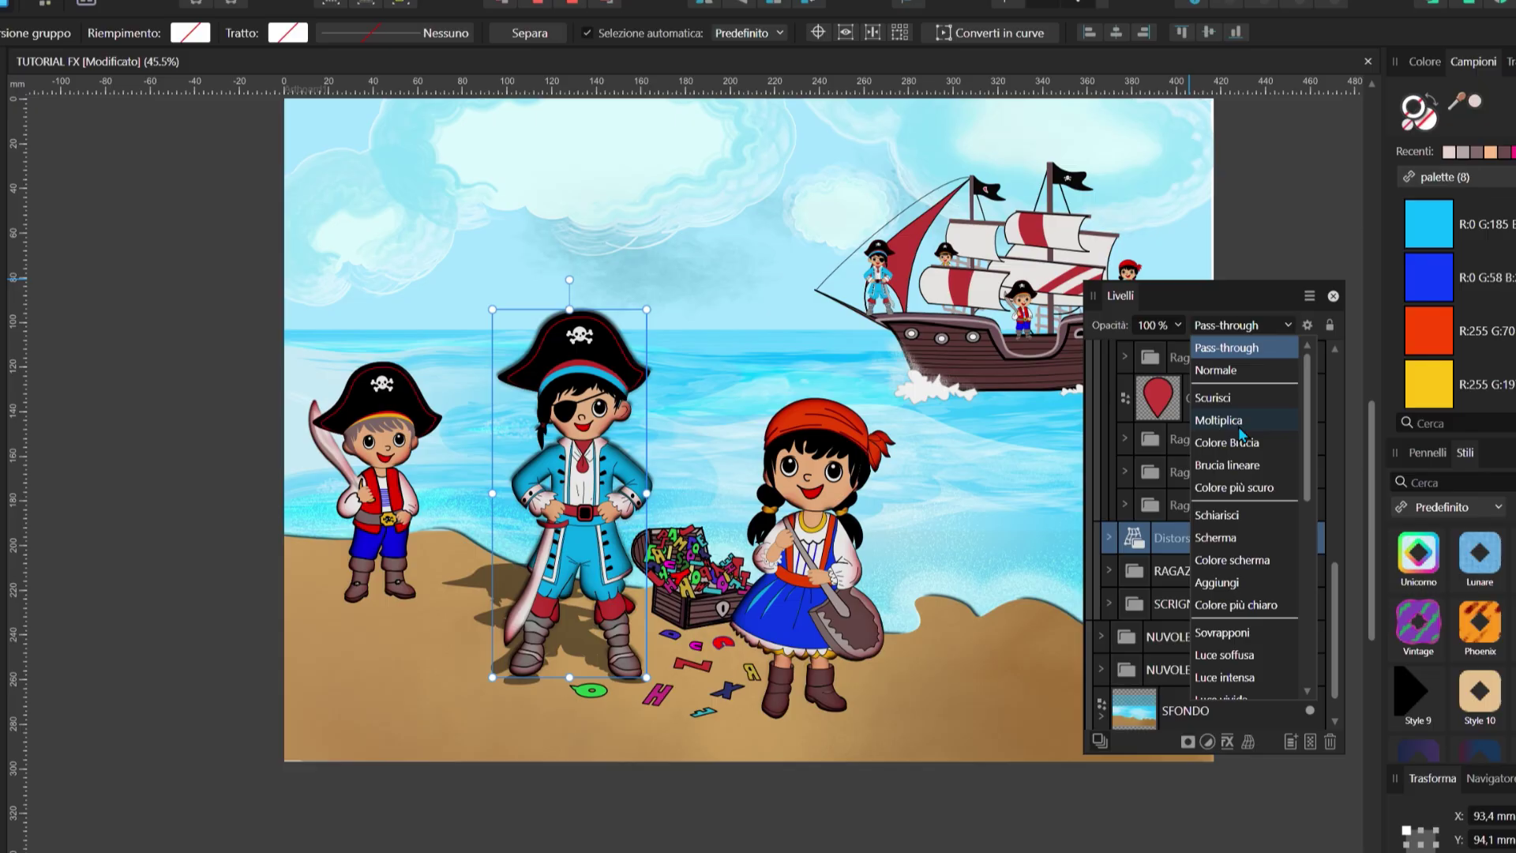
pyautogui.click(1239, 427)
pyautogui.click(1177, 325)
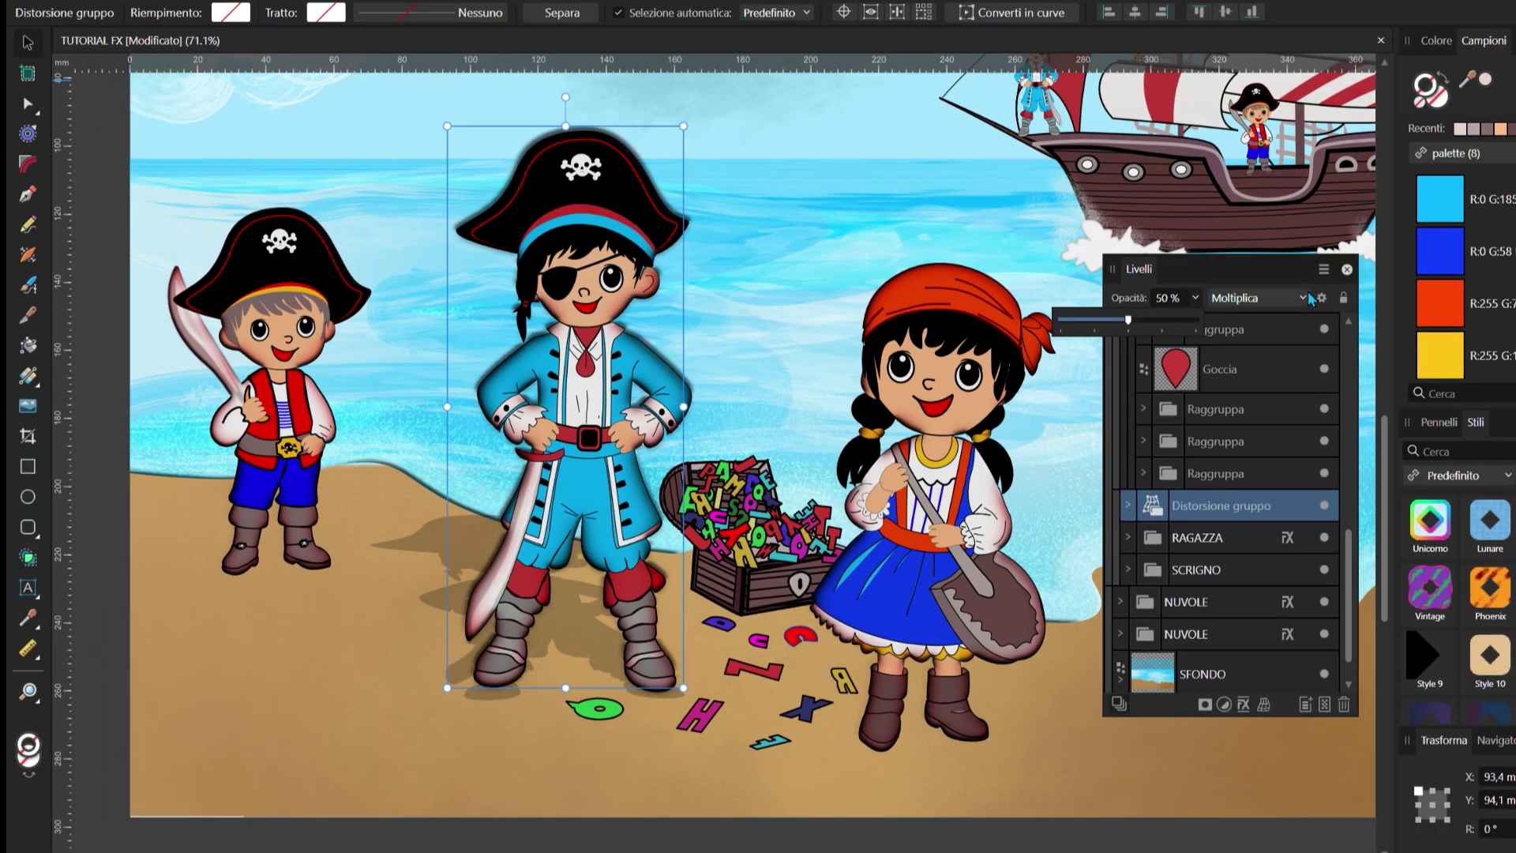
pyautogui.click(1241, 705)
# Step: Add a Gaussian blur of about 37 px to the shadow with Preserve Alpha off
pyautogui.click(1243, 704)
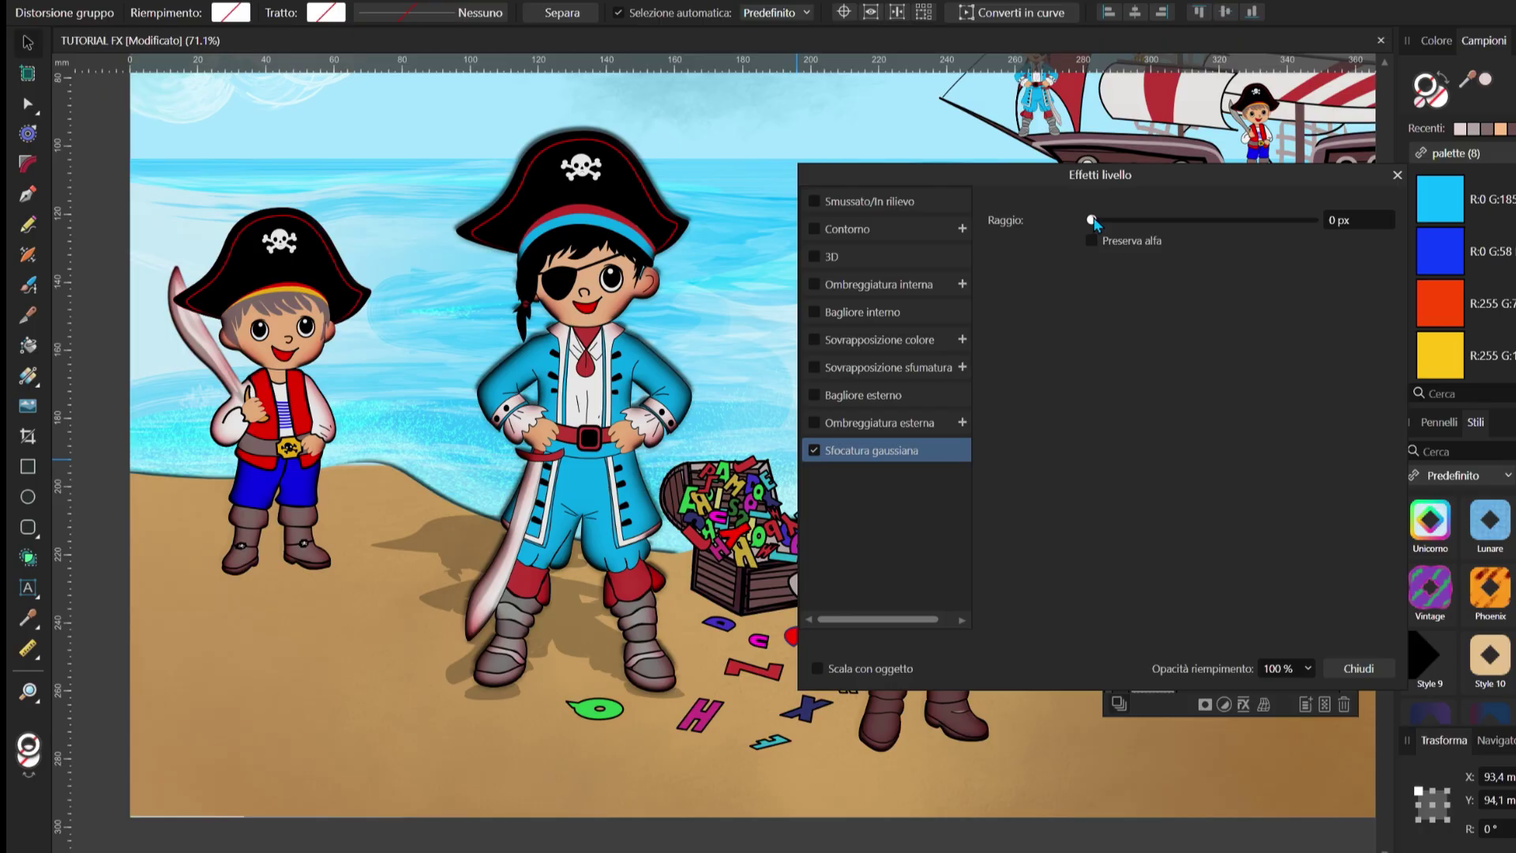
pyautogui.moveTo(1091, 220); pyautogui.dragTo(1223, 233)
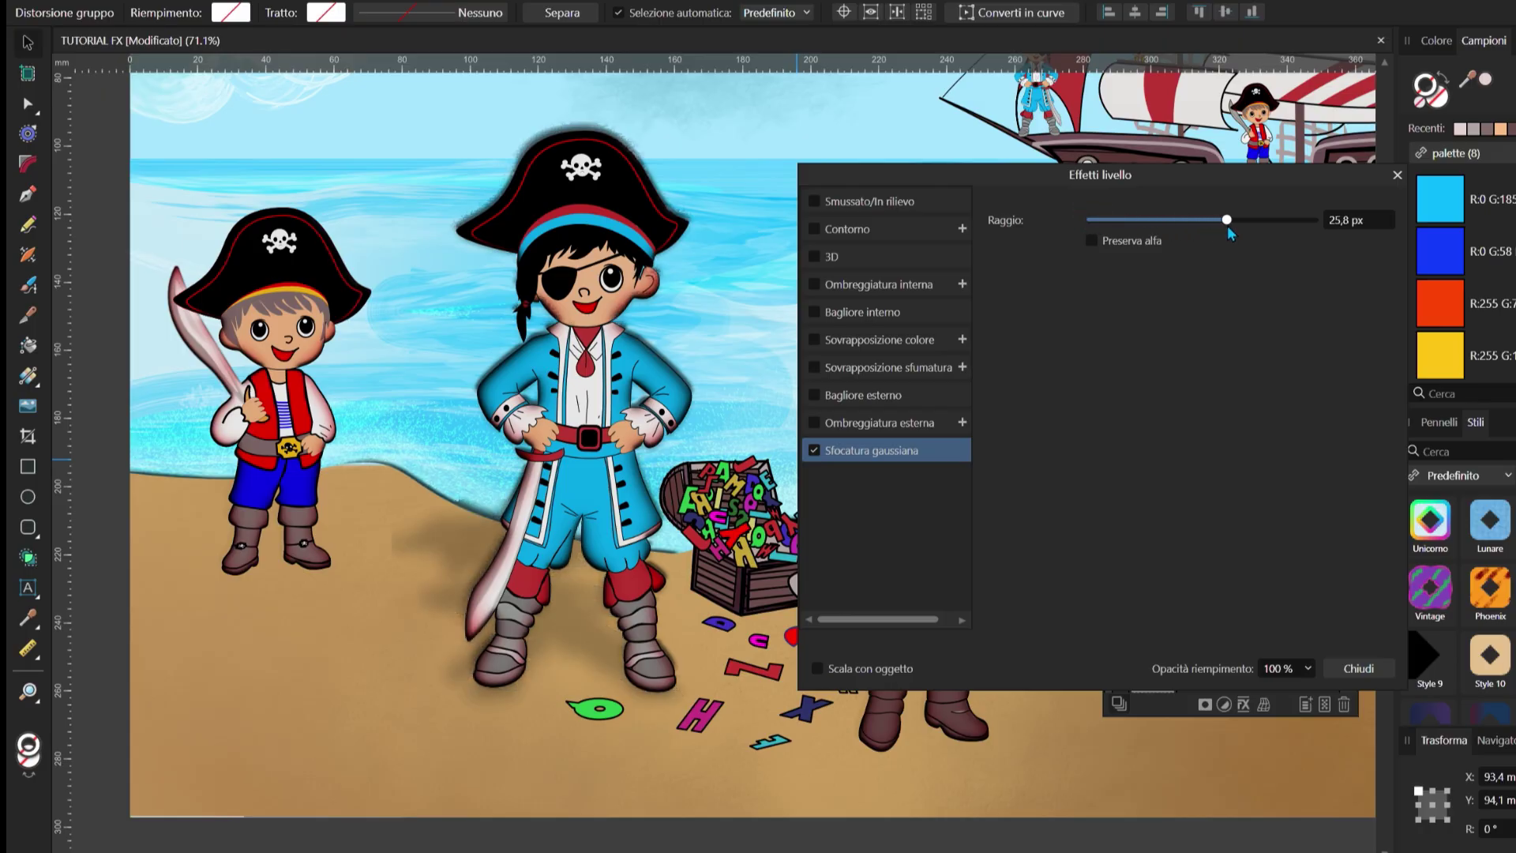
pyautogui.click(1092, 241)
pyautogui.moveTo(1230, 220)
pyautogui.mouseDown()
pyautogui.moveTo(1255, 221)
pyautogui.moveTo(1229, 221)
pyautogui.mouseUp()
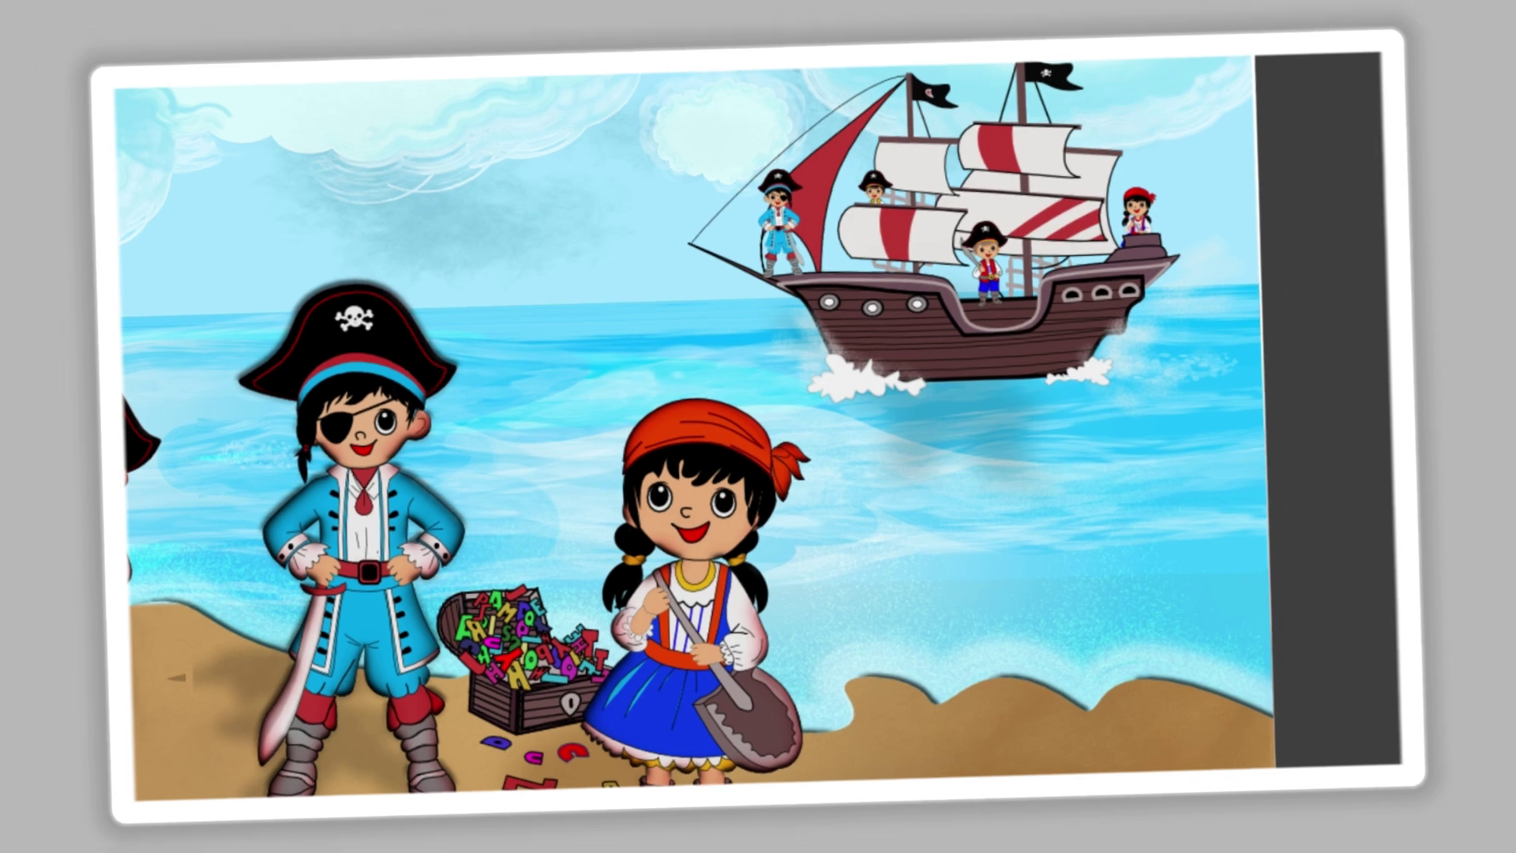
# Step: Duplicate the Rettangolo sand rectangle layer
pyautogui.moveTo(1105, 472); pyautogui.dragTo(1116, 709)
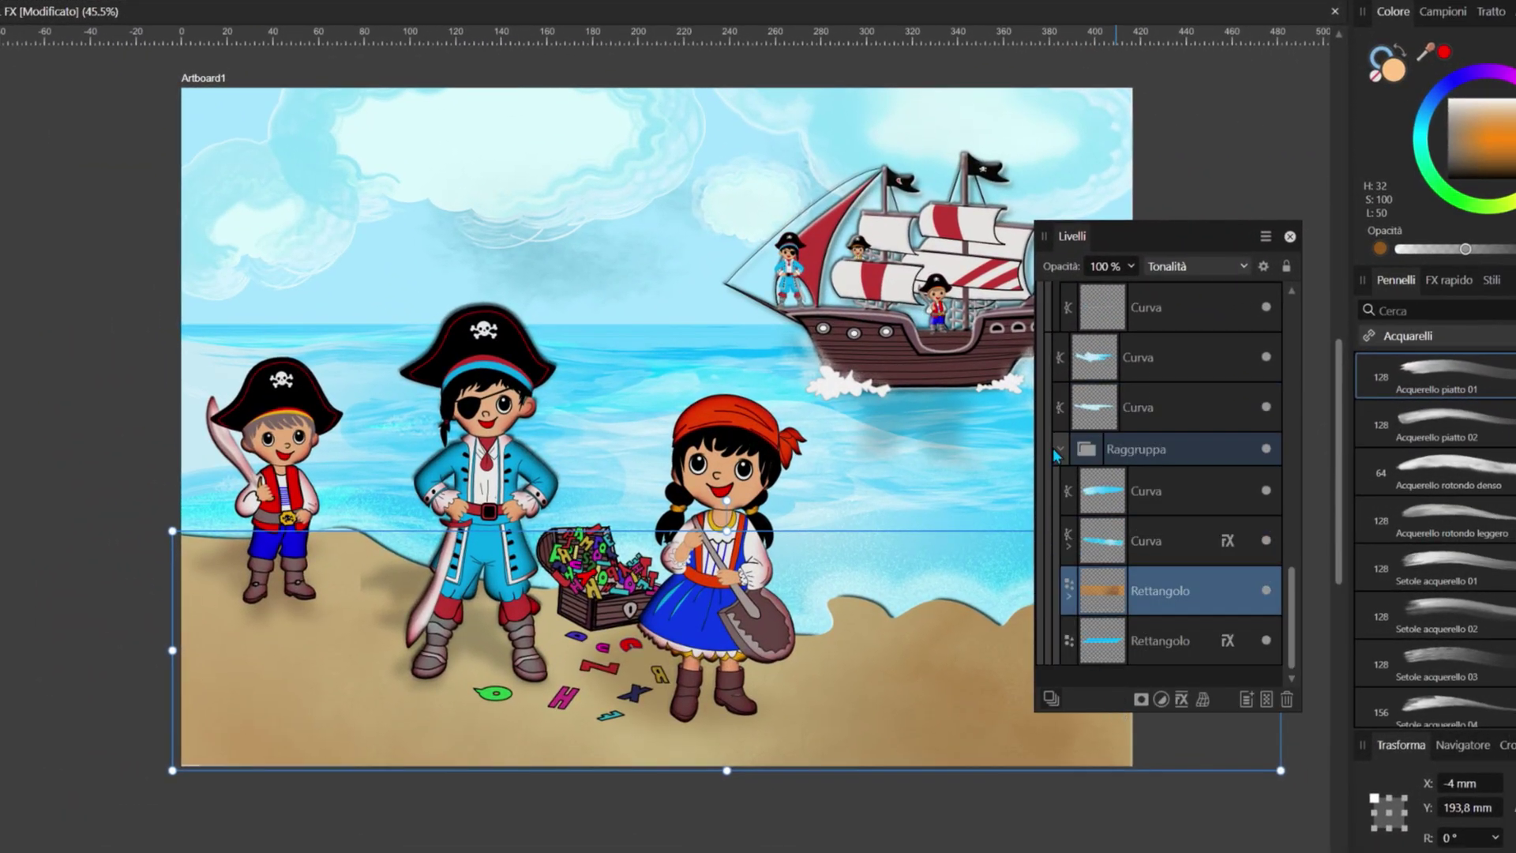
pyautogui.click(1264, 591)
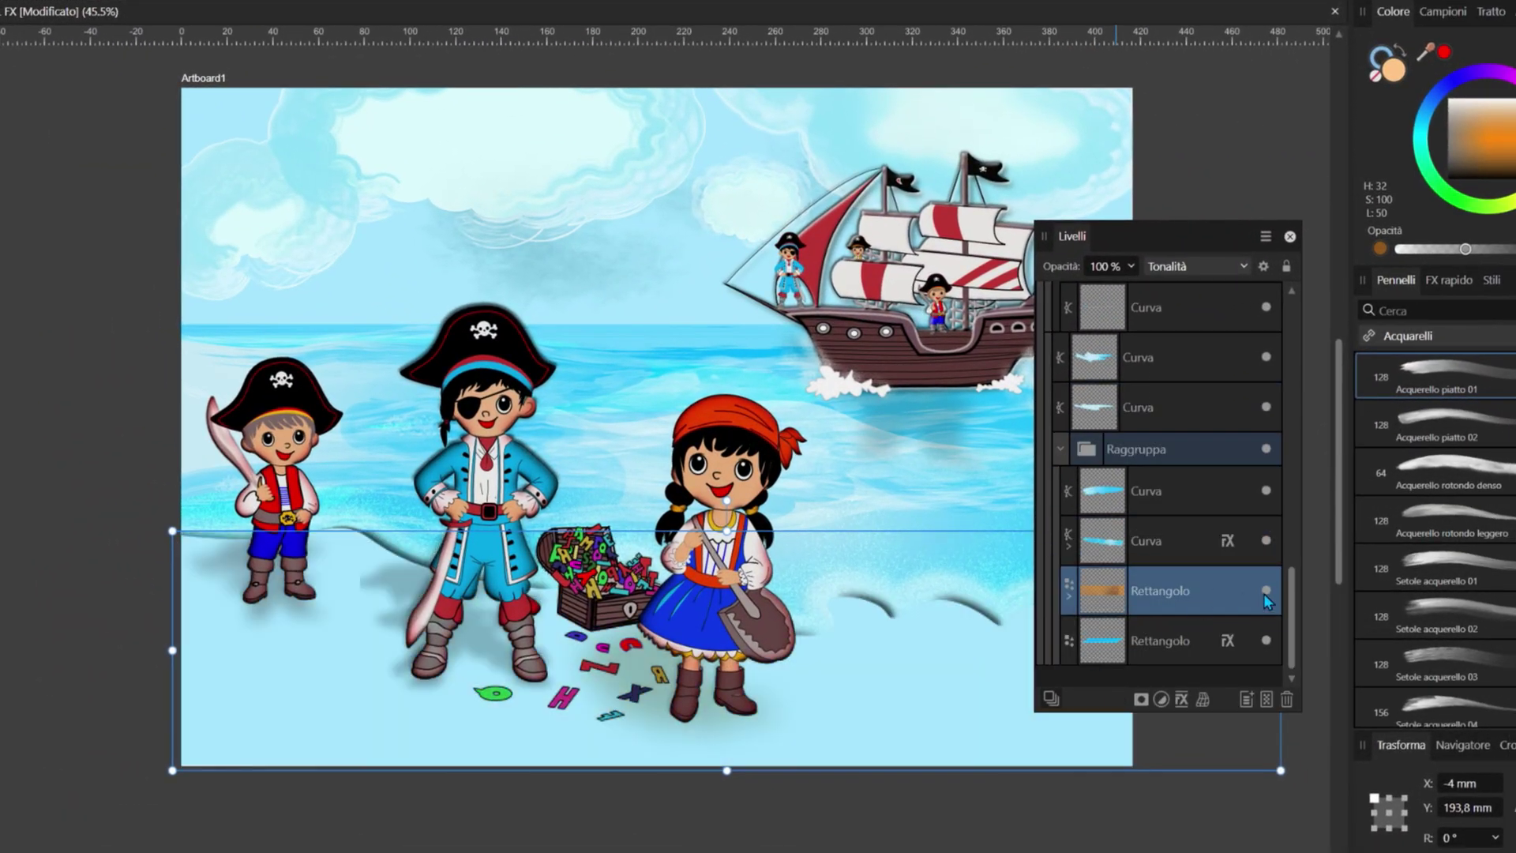
pyautogui.click(1265, 591)
pyautogui.click(1265, 591)
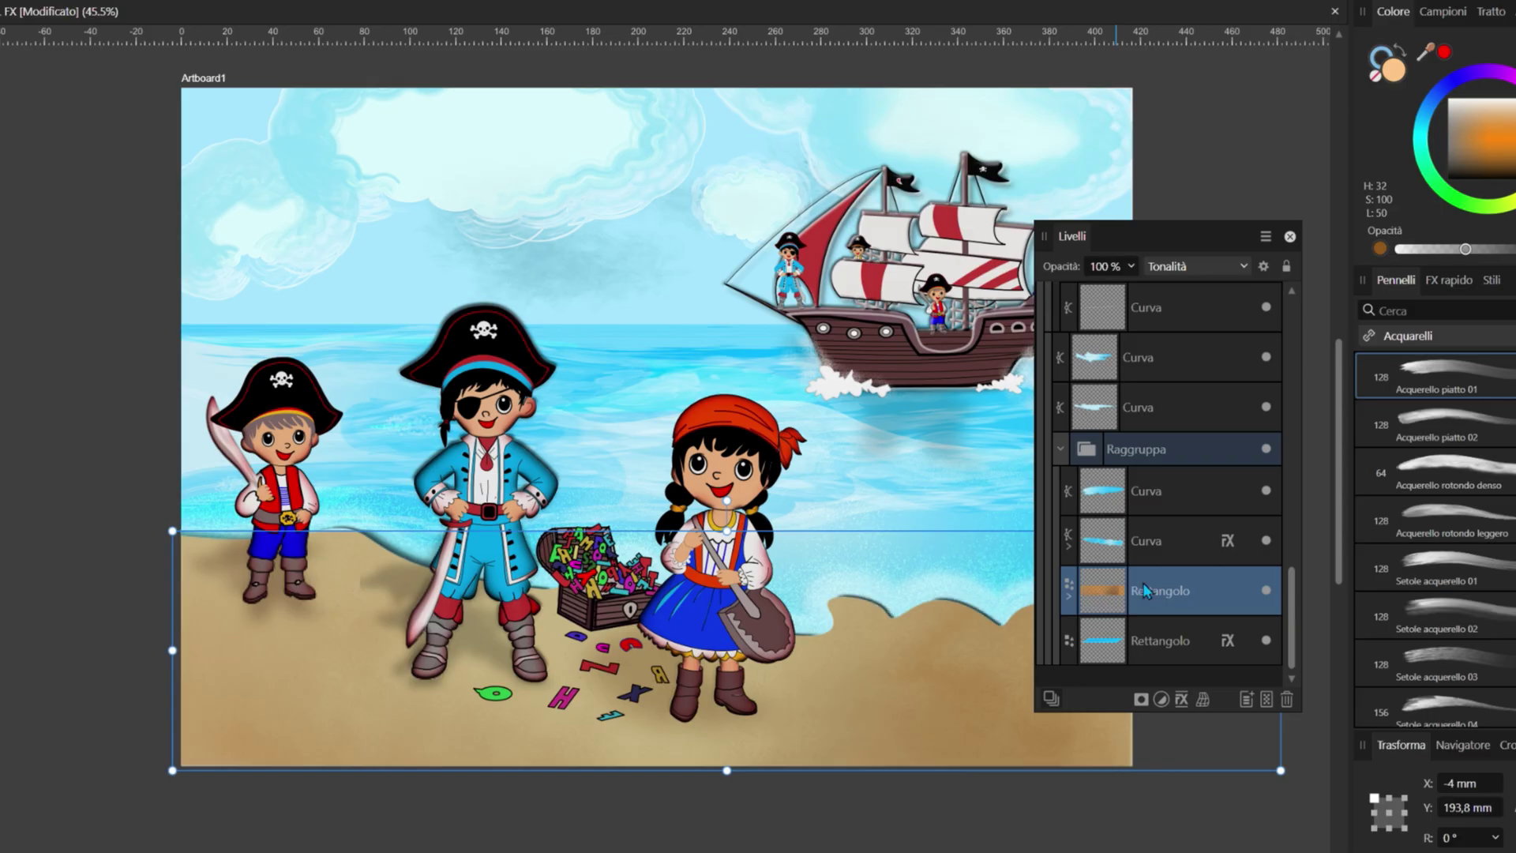
pyautogui.rightClick(1112, 603)
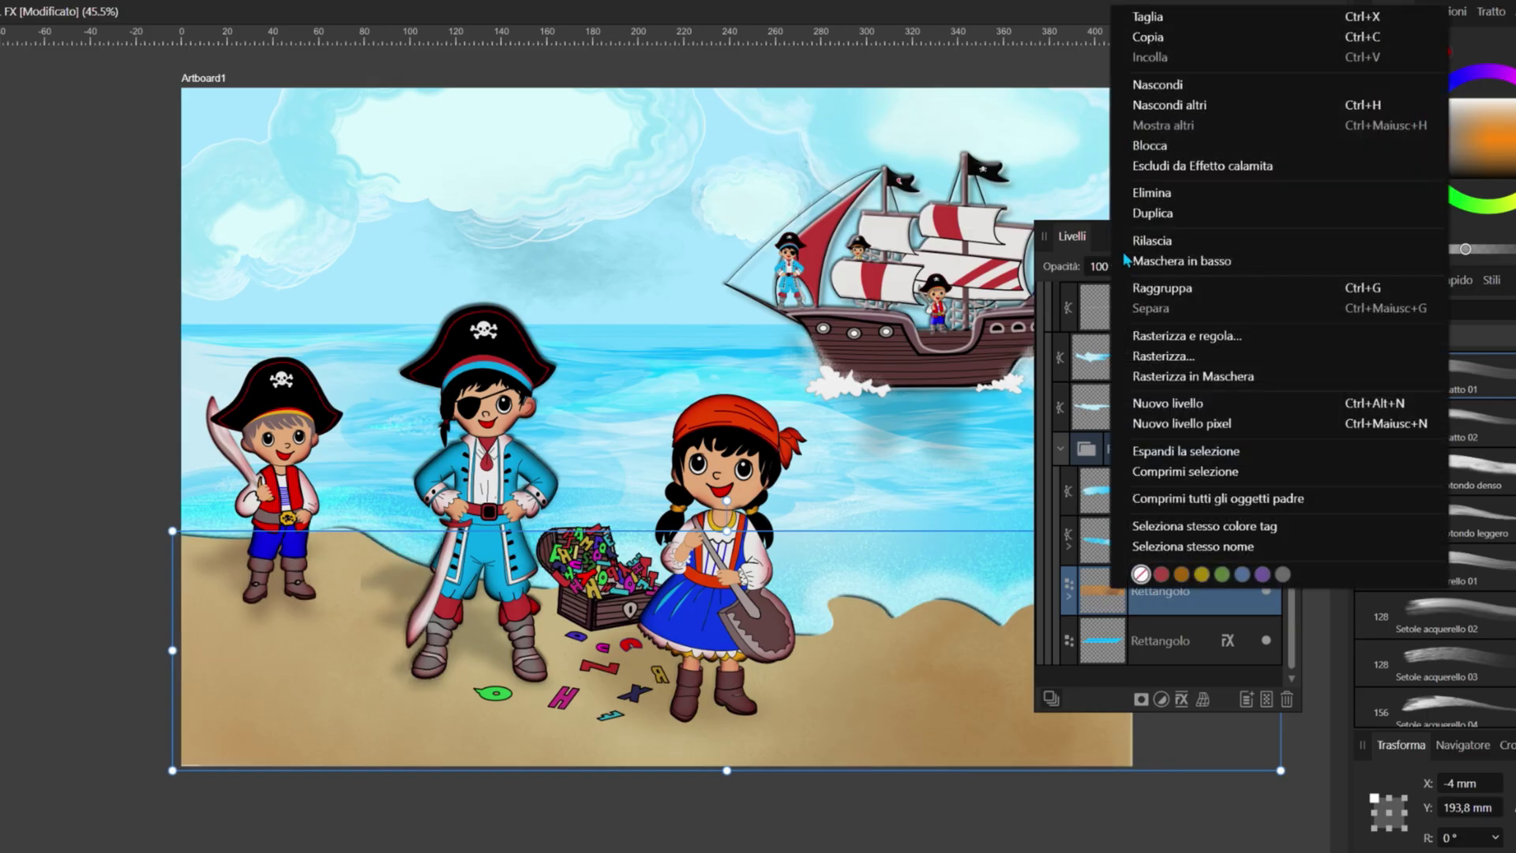
pyautogui.click(1143, 214)
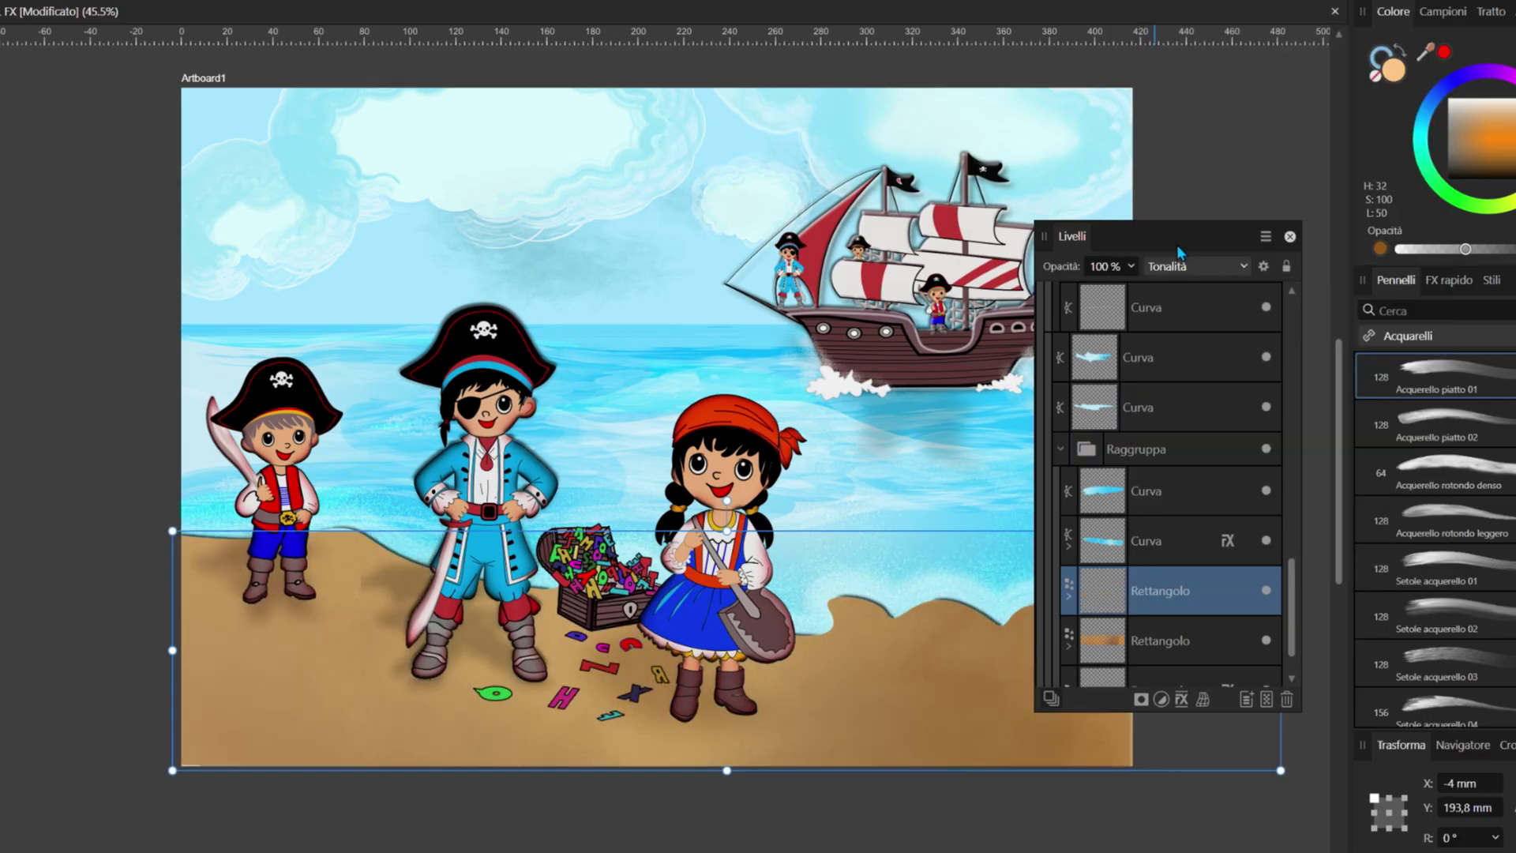
# Step: Set the sand copy's blend mode to Luce vivida
pyautogui.moveTo(1177, 246)
pyautogui.mouseDown()
pyautogui.moveTo(1222, 199)
pyautogui.moveTo(1222, 109)
pyautogui.mouseUp()
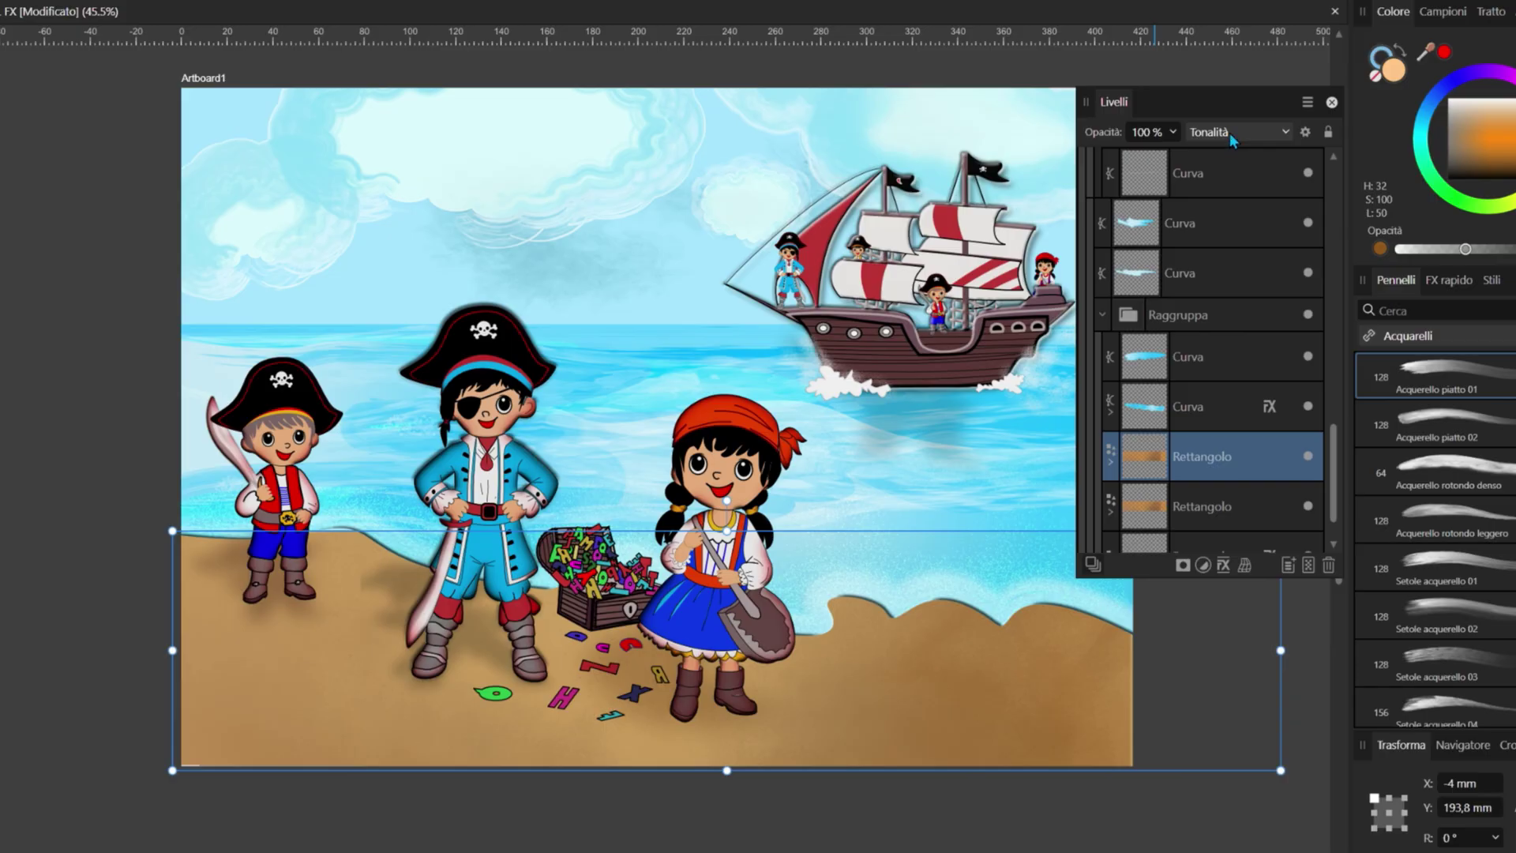
pyautogui.click(1229, 133)
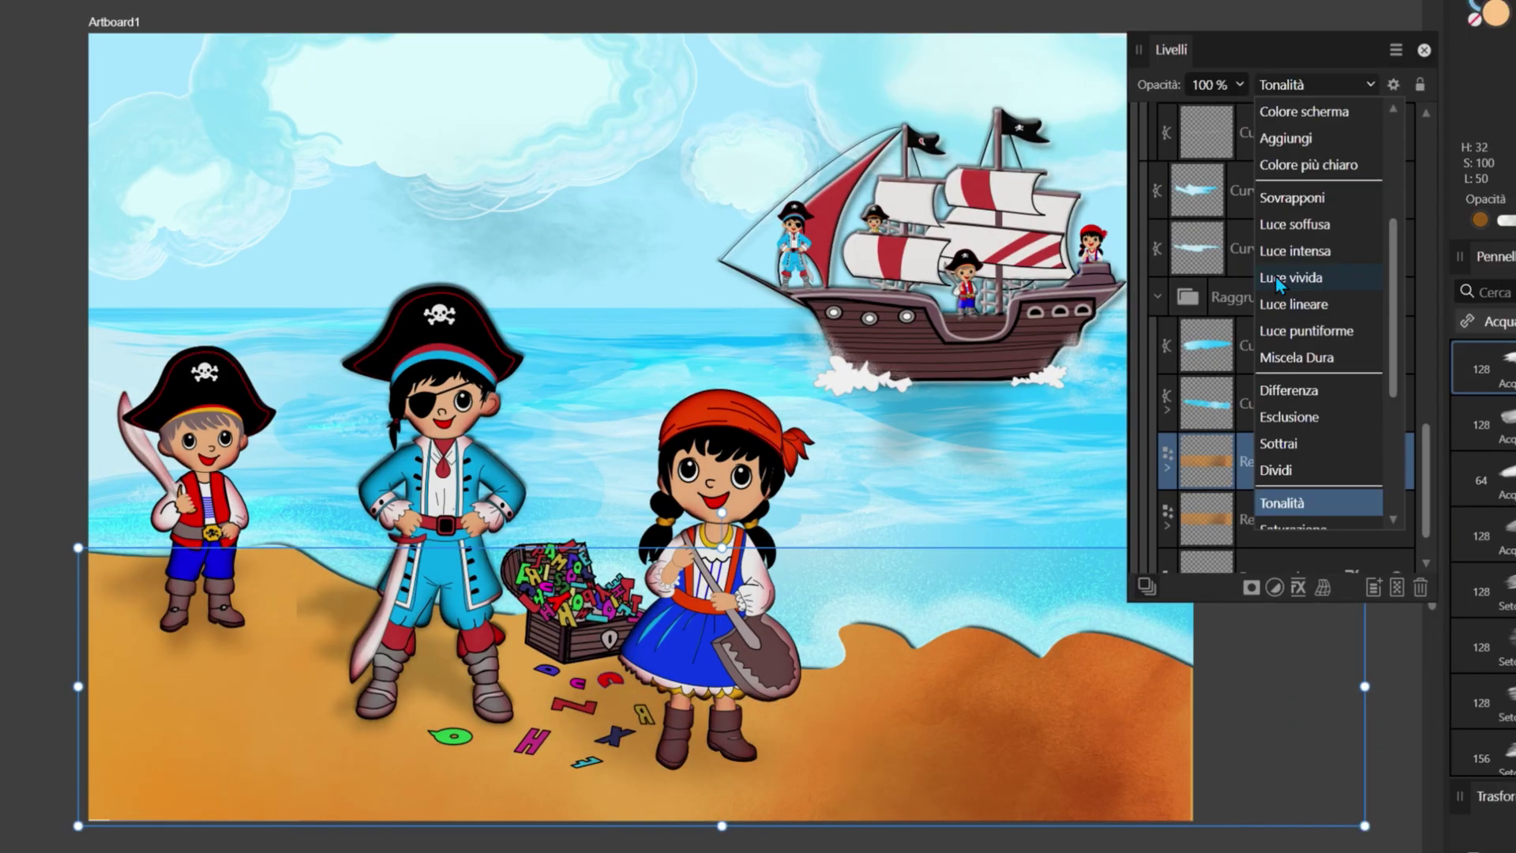
pyautogui.click(1275, 276)
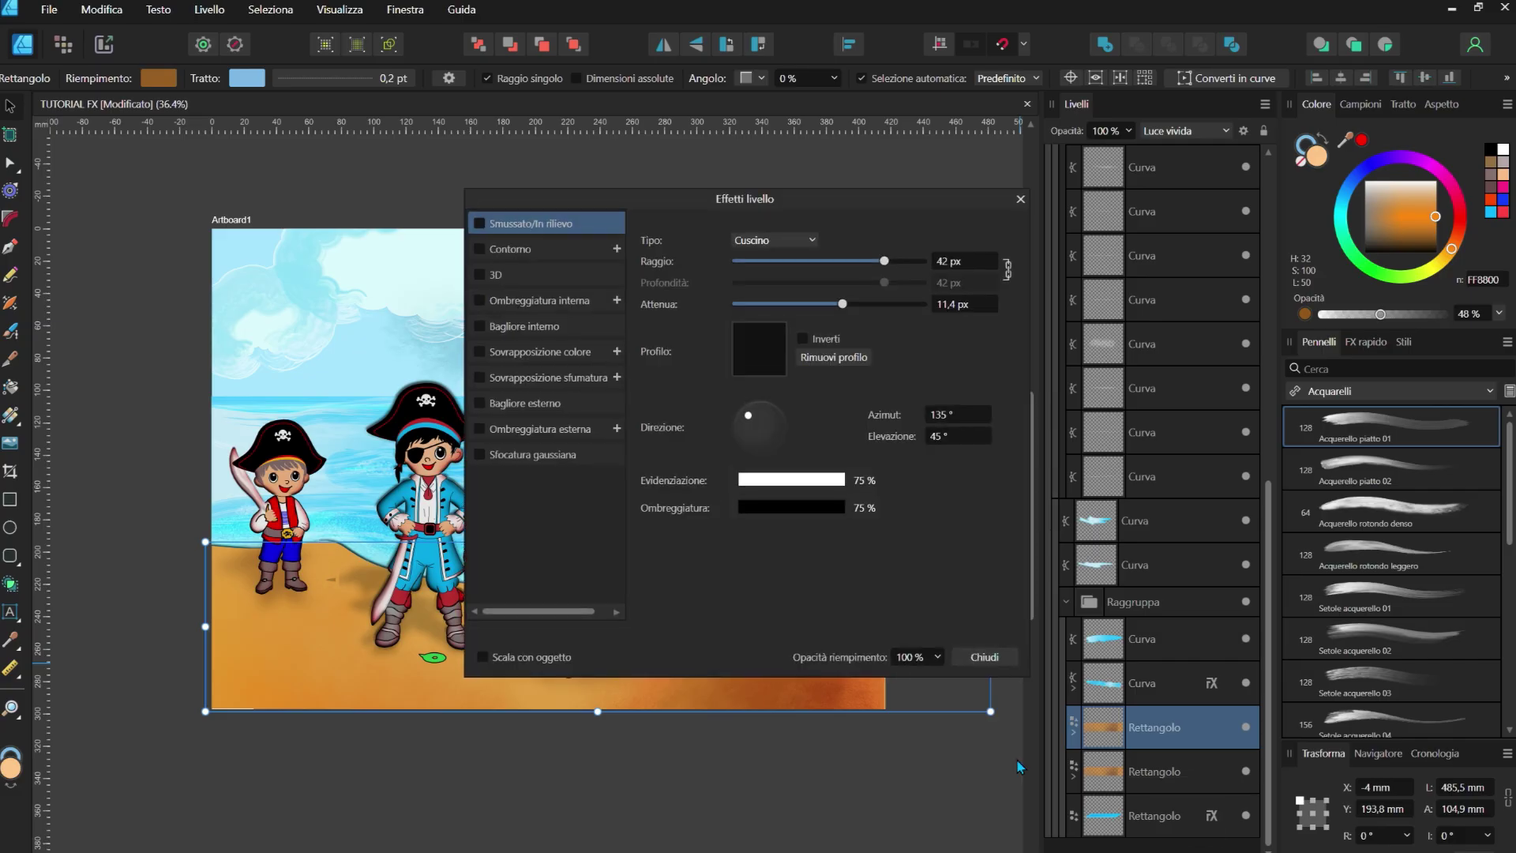
# Step: Enable Gradient Overlay on the sand copy in Sovrapponi mode at about 49% opacity
pyautogui.click(479, 377)
pyautogui.moveTo(711, 198); pyautogui.dragTo(1171, 232)
pyautogui.click(1241, 274)
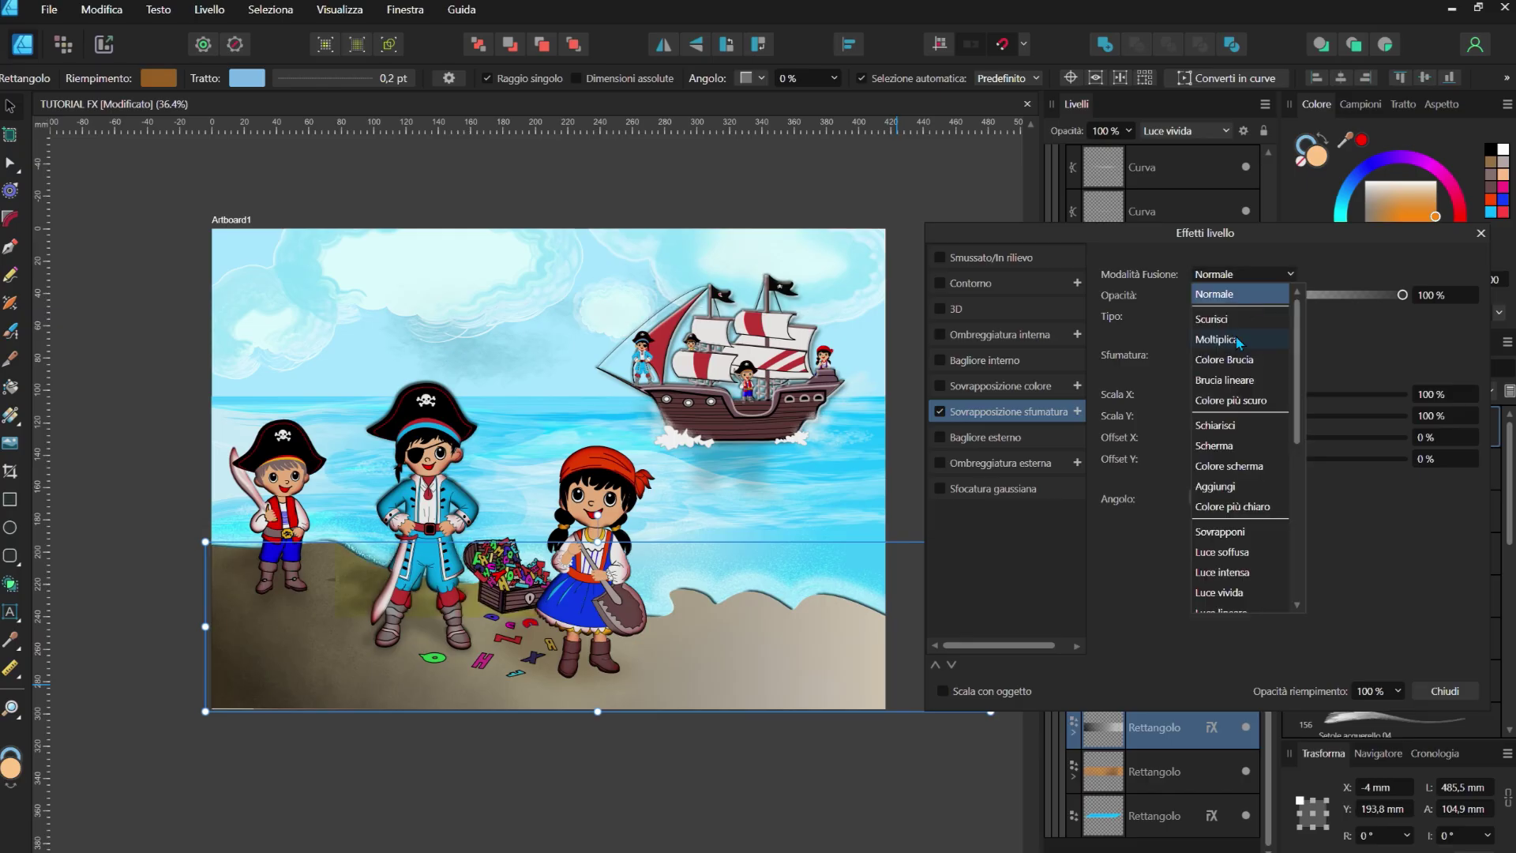
pyautogui.click(1226, 531)
pyautogui.moveTo(1402, 294); pyautogui.dragTo(1209, 295)
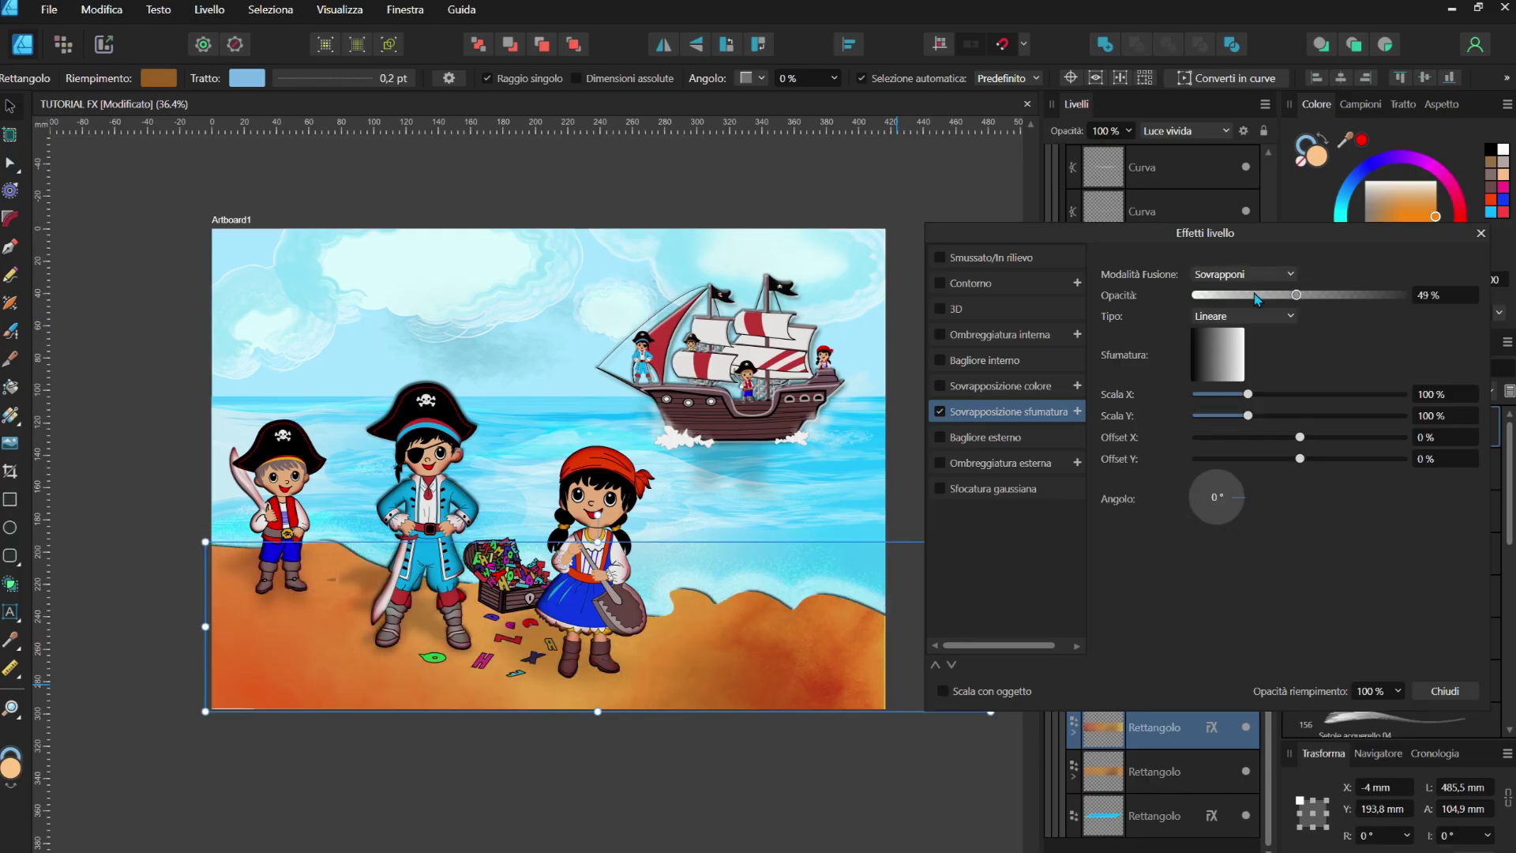